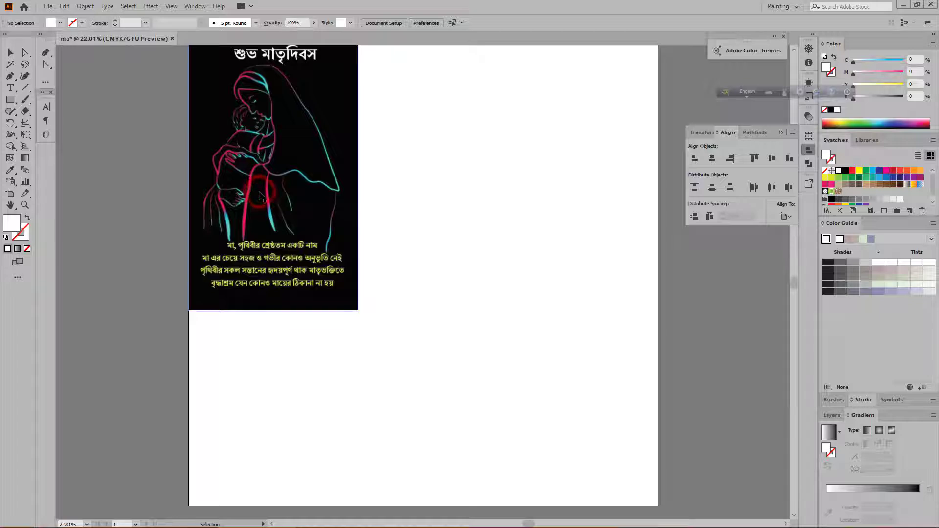
Step: Move the black Mother's Day reference image away from the artboard's corner toward the middle
scroll(260, 195, up, 2)
click(259, 192)
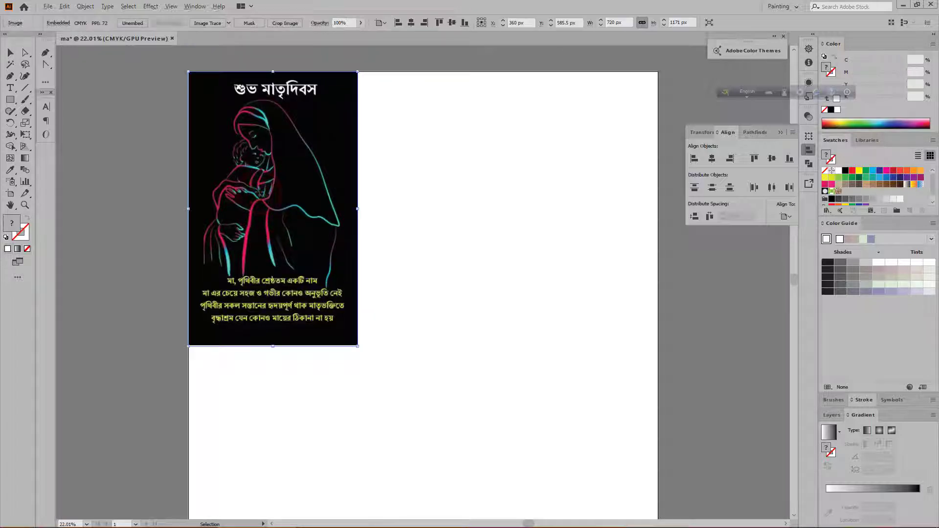
drag(327, 194, 495, 224)
key(ctrl+minus)
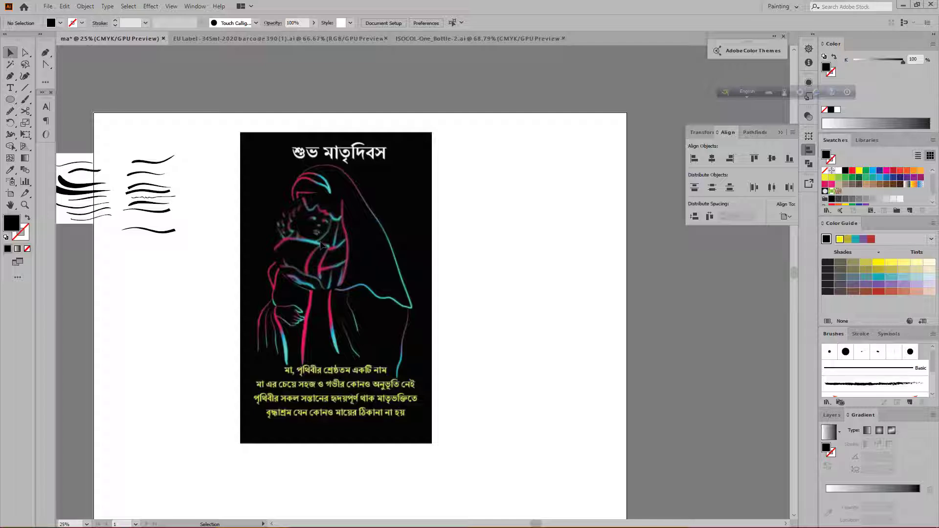
Step: Create an art brush from the topmost black stroke shape with default options and make it the active brush
mouse_move(143, 159)
mouse_down()
mouse_move(796, 384)
mouse_move(863, 390)
mouse_up()
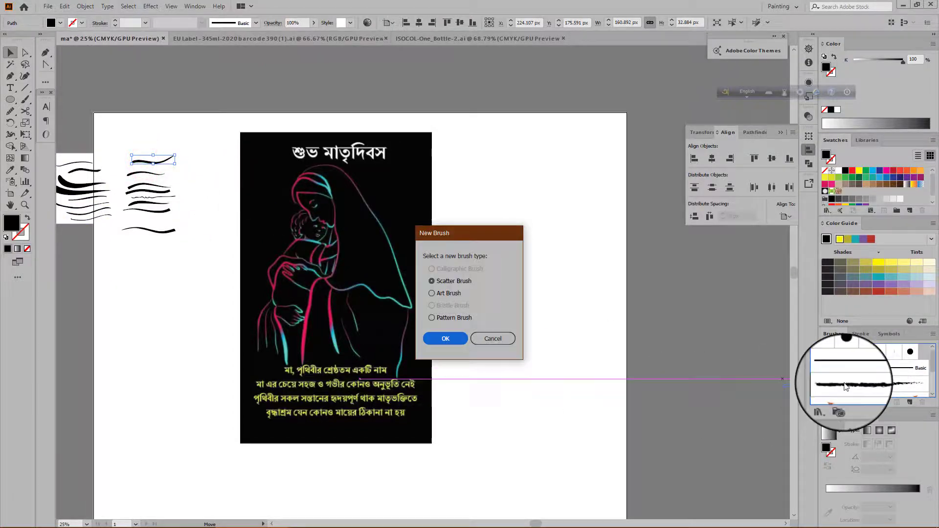
click(431, 292)
click(440, 338)
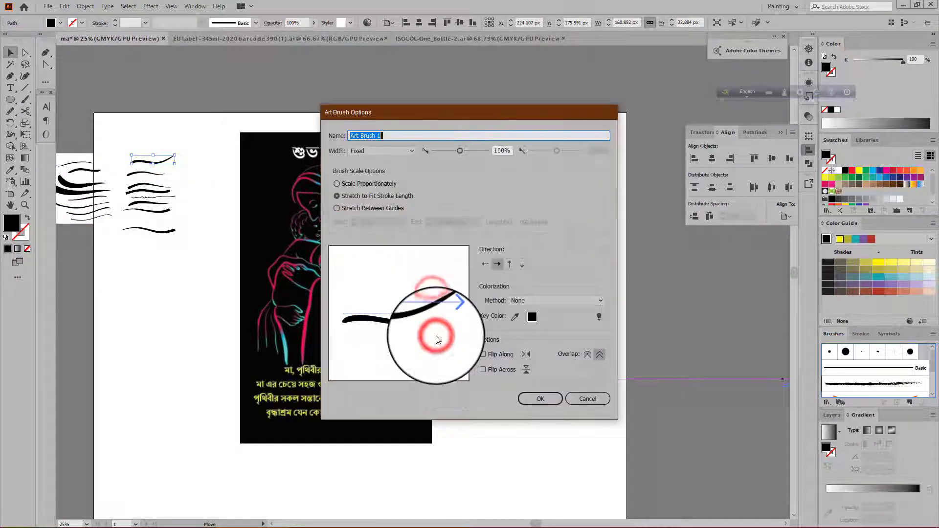
click(545, 400)
click(841, 389)
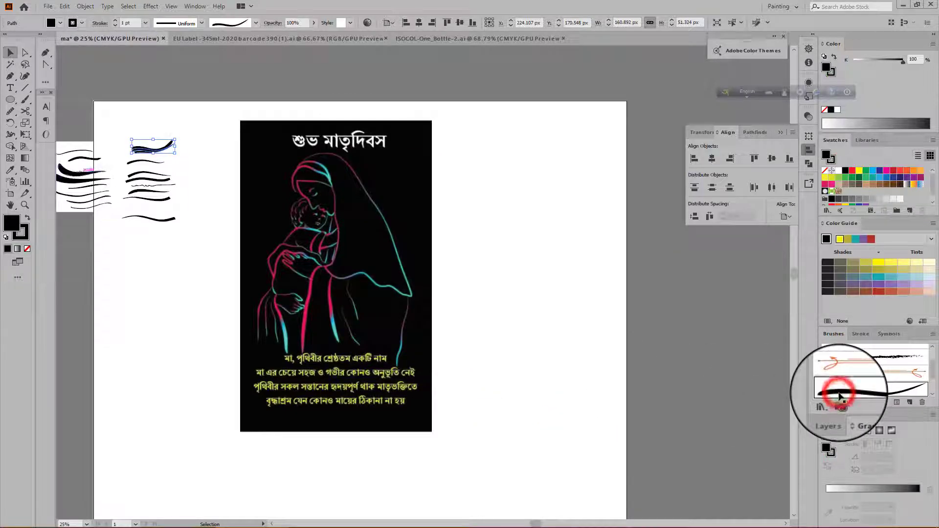
Step: Paint a few freehand test strokes with the black art brush beside the reference image and delete them
click(24, 99)
scroll(511, 203, down, 1)
drag(498, 227, 578, 195)
drag(537, 235, 490, 292)
drag(506, 236, 460, 390)
drag(525, 307, 398, 426)
scroll(421, 308, up, 1)
scroll(421, 383, up, 1)
click(10, 53)
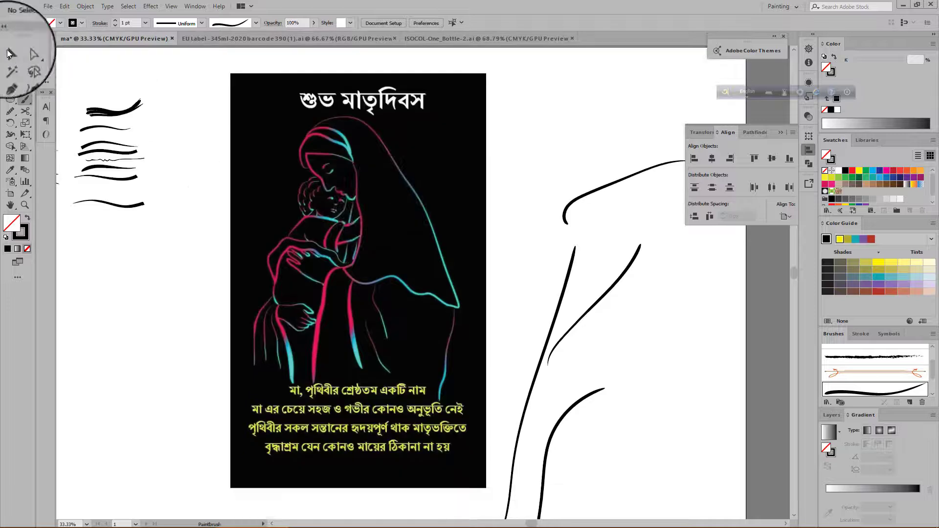
drag(554, 153, 635, 453)
key(Delete)
Step: Try to trace the outer edge of the mother's veil with the black art brush
scroll(391, 254, down, 2)
scroll(302, 148, up, 4)
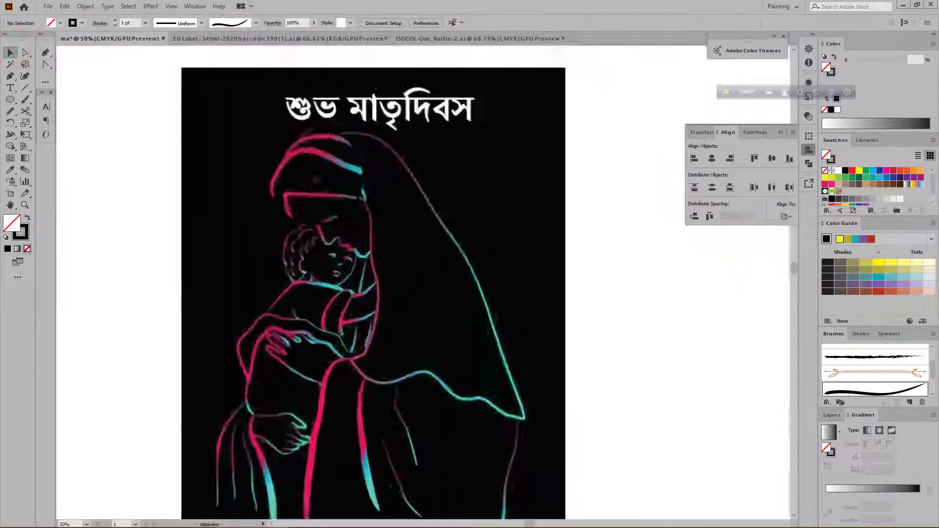
key(b)
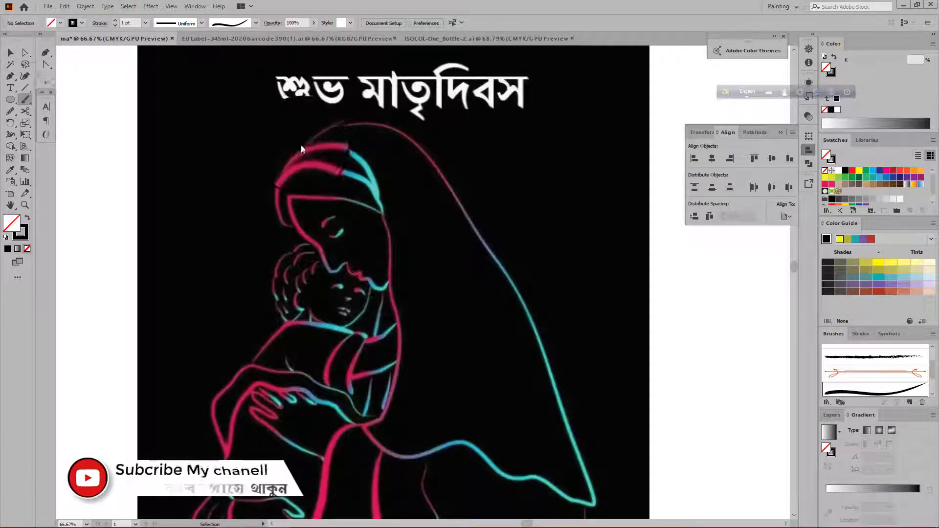
mouse_move(304, 145)
mouse_down()
mouse_move(392, 131)
mouse_move(473, 225)
mouse_up()
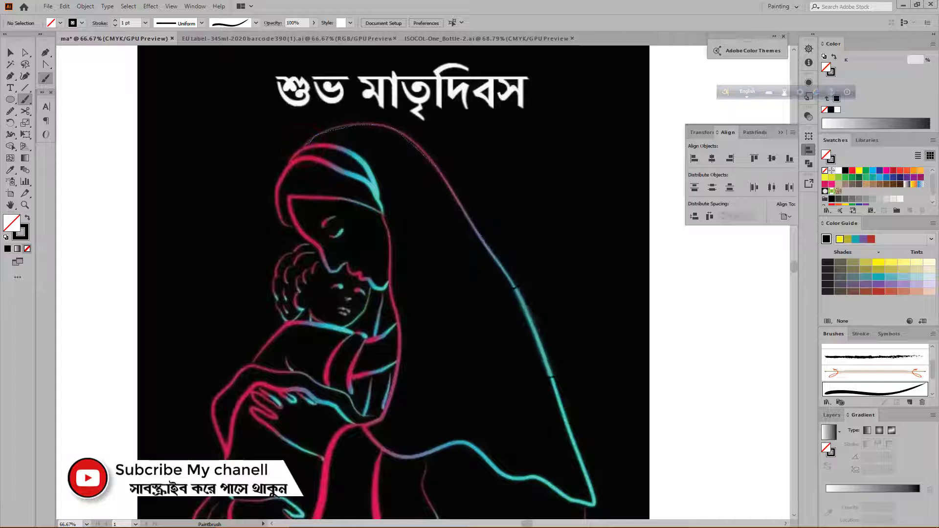
drag(580, 420, 617, 489)
Step: Set the fill to white and the stroke to none
scroll(618, 490, down, 1)
key(d)
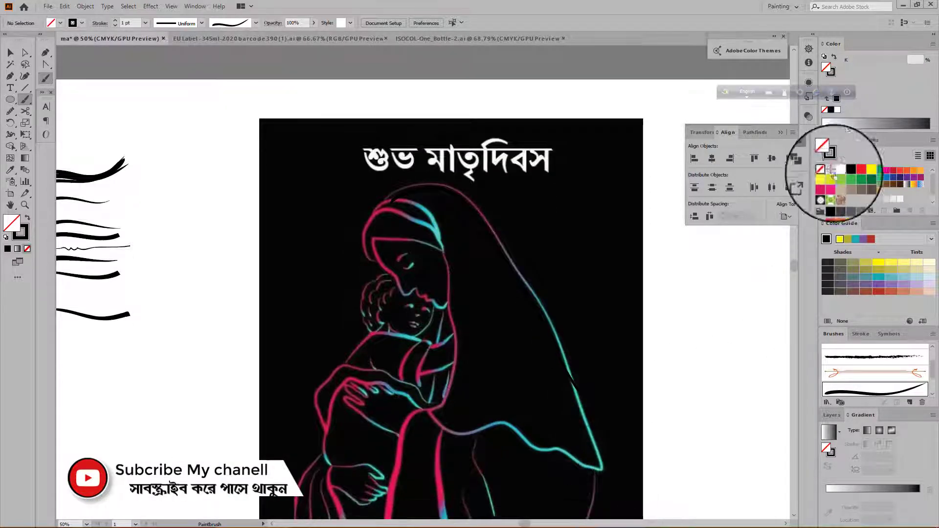
click(26, 235)
click(27, 247)
click(18, 220)
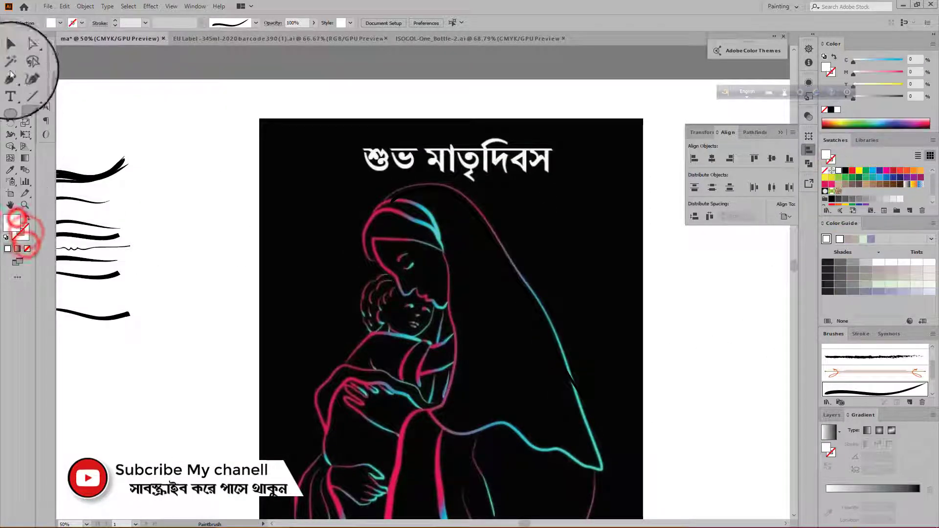
Step: Colour the lowest stroke shape red and create an art brush from it with default options
click(10, 55)
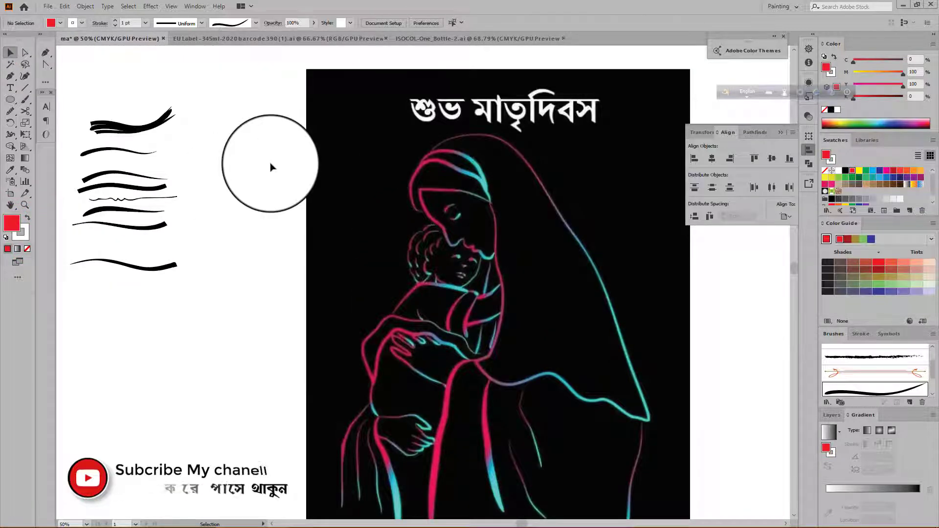
click(147, 271)
mouse_move(147, 270)
mouse_down()
mouse_move(168, 310)
mouse_move(875, 376)
mouse_up()
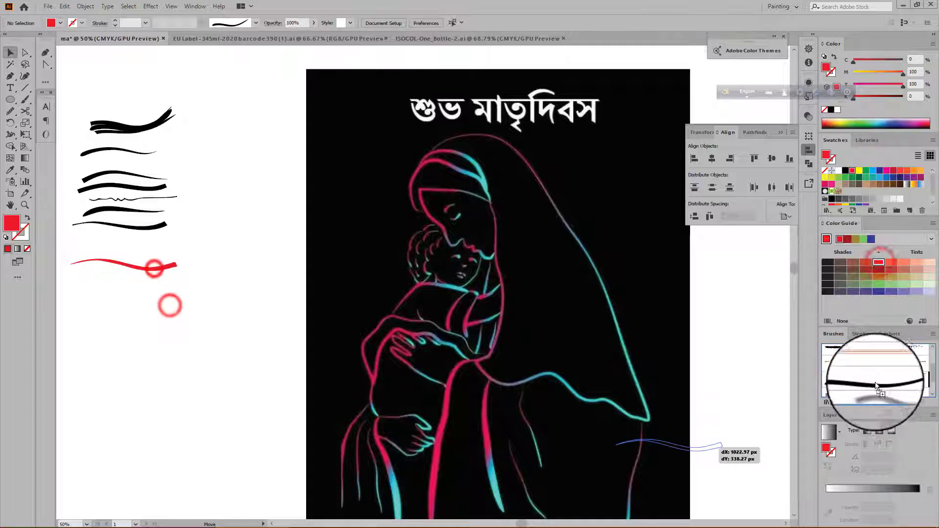
click(432, 293)
click(439, 334)
click(529, 399)
Step: Try to trace the veil's outer edge with the new red art brush and undo the attempt
key(b)
click(27, 218)
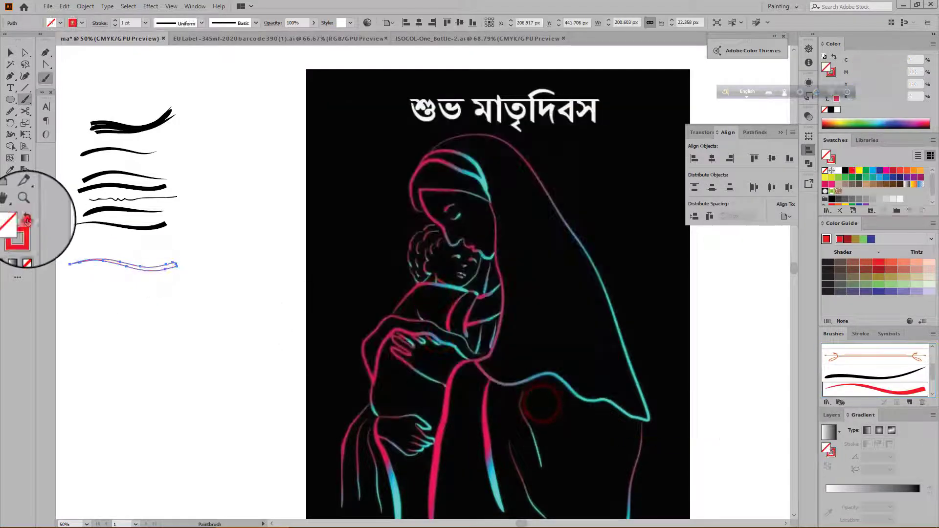
mouse_move(433, 148)
mouse_down()
mouse_move(553, 211)
mouse_move(602, 252)
mouse_up()
key(ctrl+z)
Step: Trace the veil's outer edge, wavy lower hem and inner edge beside the face with the red art brush
scroll(493, 186, up, 3)
scroll(465, 206, down, 3)
drag(419, 169, 398, 161)
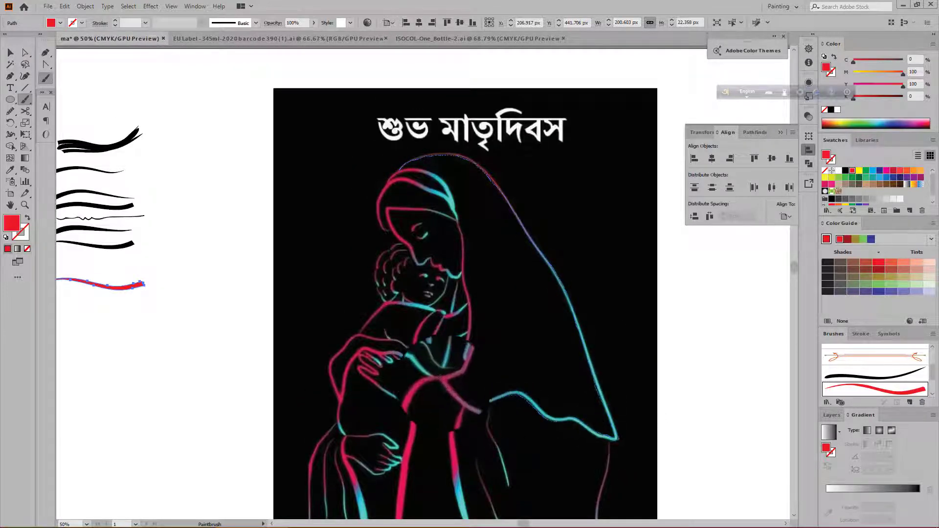
drag(451, 389, 460, 205)
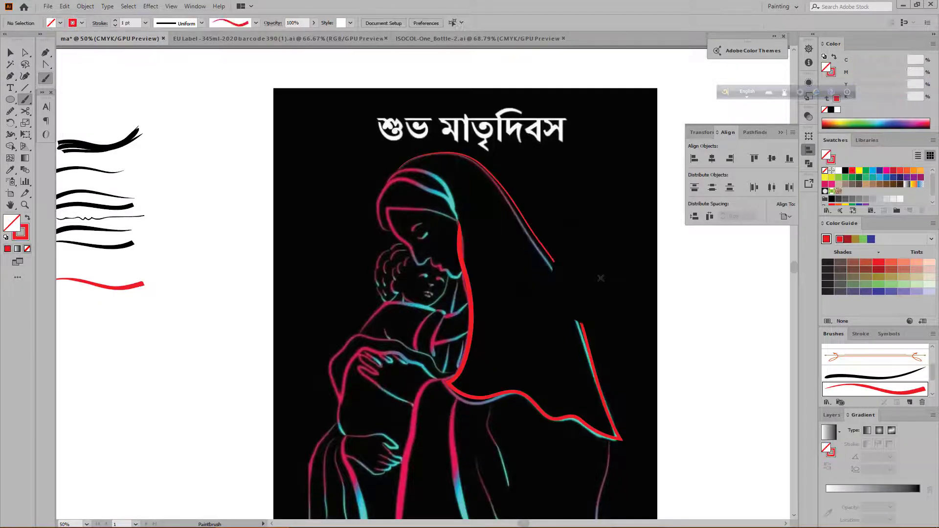
scroll(558, 274, down, 1)
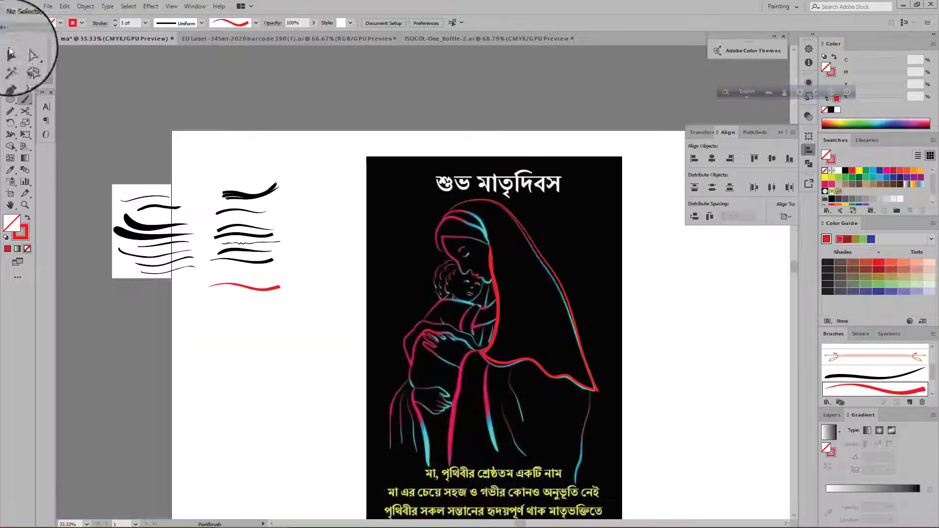
Step: Move the second black stroke shape above the other samples and colour it white
click(10, 53)
click(271, 368)
click(244, 211)
click(274, 163)
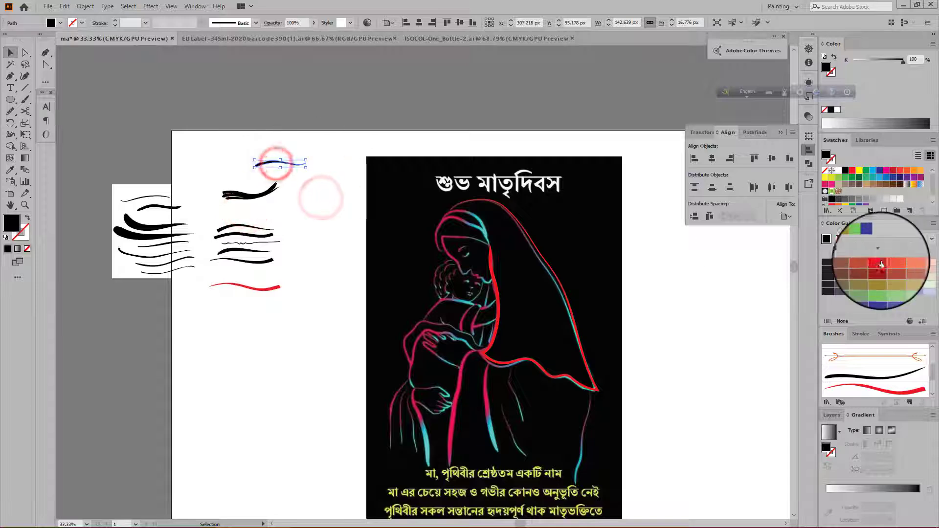
click(879, 263)
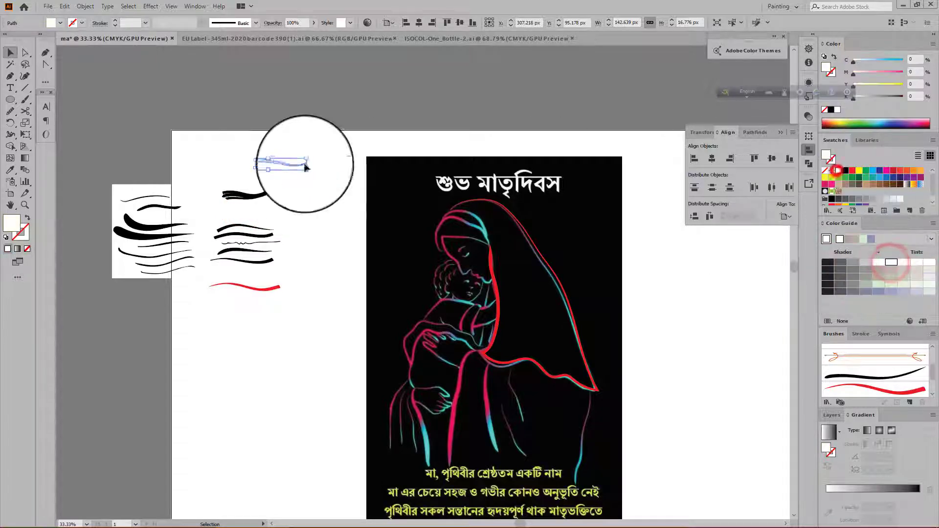
Step: Create an art brush from the white stroke shape with default options
mouse_move(277, 163)
mouse_down()
mouse_move(871, 433)
mouse_move(875, 374)
mouse_up()
click(439, 346)
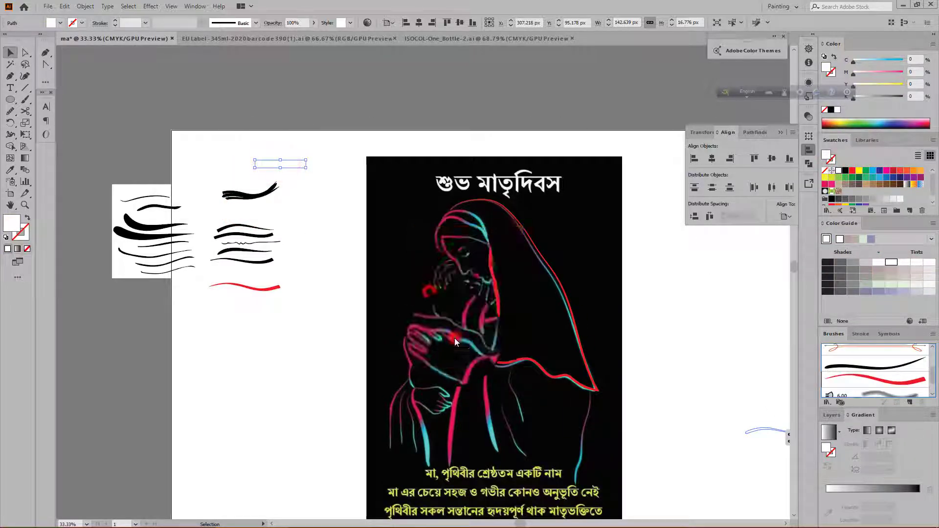
click(551, 398)
click(317, 364)
Step: Trace the veil's outer edge with the new white art brush, starting above the mother's forehead
key(b)
scroll(457, 200, up, 2)
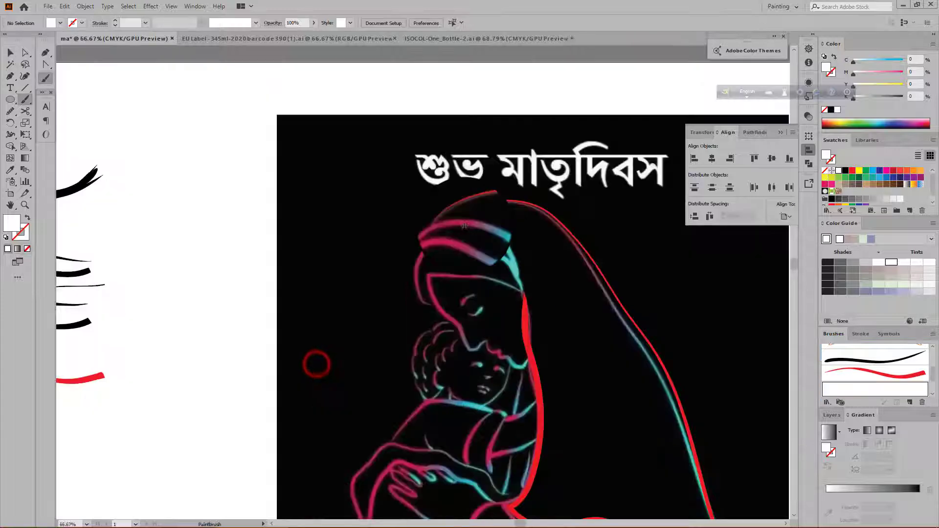
mouse_move(442, 215)
mouse_down()
mouse_move(465, 207)
mouse_move(684, 429)
mouse_up()
scroll(722, 509, down, 3)
scroll(727, 519, up, 2)
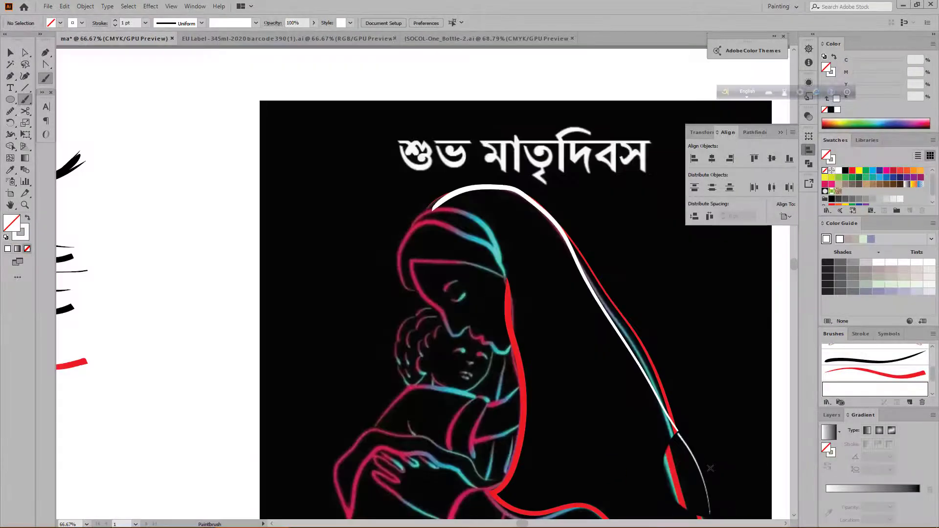
scroll(721, 504, down, 1)
scroll(716, 489, up, 2)
scroll(712, 471, down, 2)
Step: Create another art brush from the white stroke shape above the samples, keeping the default options
scroll(301, 265, down, 3)
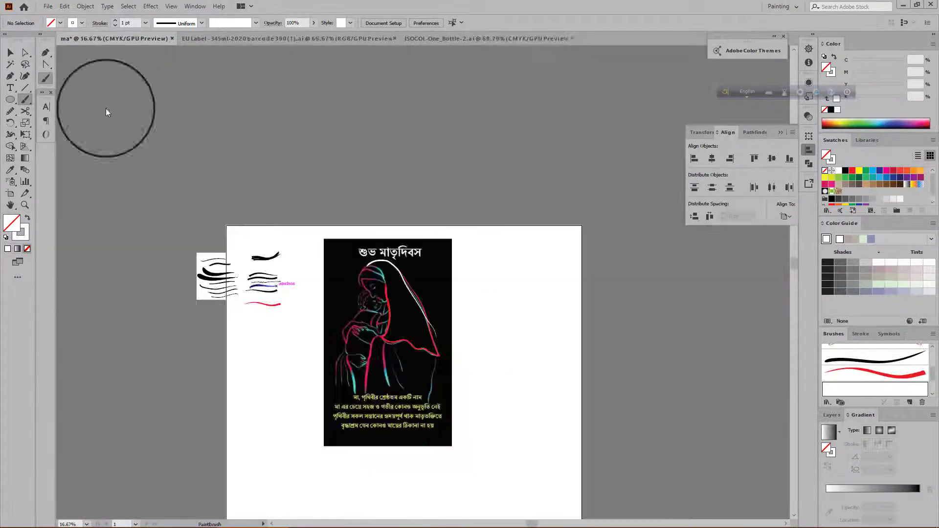
click(10, 52)
click(291, 246)
mouse_move(251, 237)
mouse_down()
mouse_move(293, 226)
mouse_move(876, 384)
mouse_up()
click(429, 289)
click(442, 338)
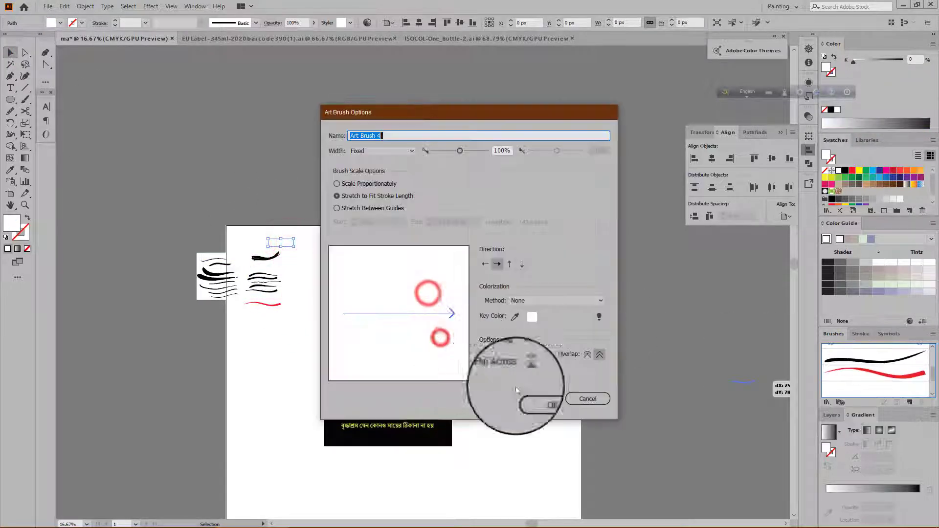
click(538, 396)
Step: Paint another white stroke over the top and outer edge of the veil
key(b)
scroll(409, 291, up, 3)
mouse_move(203, 195)
mouse_down()
mouse_move(273, 185)
mouse_move(404, 351)
mouse_up()
scroll(887, 377, down, 1)
Step: Delete the white strokes painted over the veil
click(12, 55)
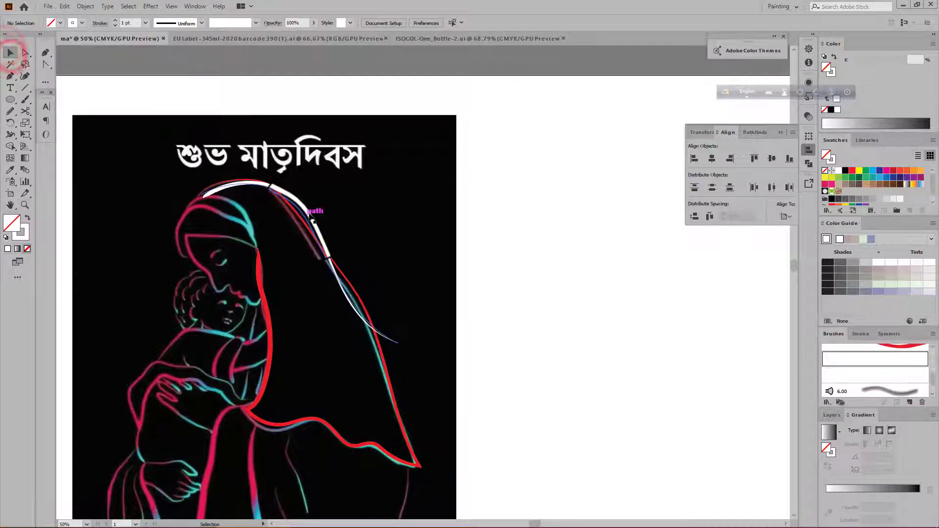
drag(310, 214, 525, 260)
key(Delete)
Step: Trace the veil's outer edge and wavy lower hem with the white art brush
key(b)
scroll(310, 214, up, 1)
mouse_move(198, 207)
mouse_down()
mouse_move(254, 195)
mouse_move(366, 321)
mouse_up()
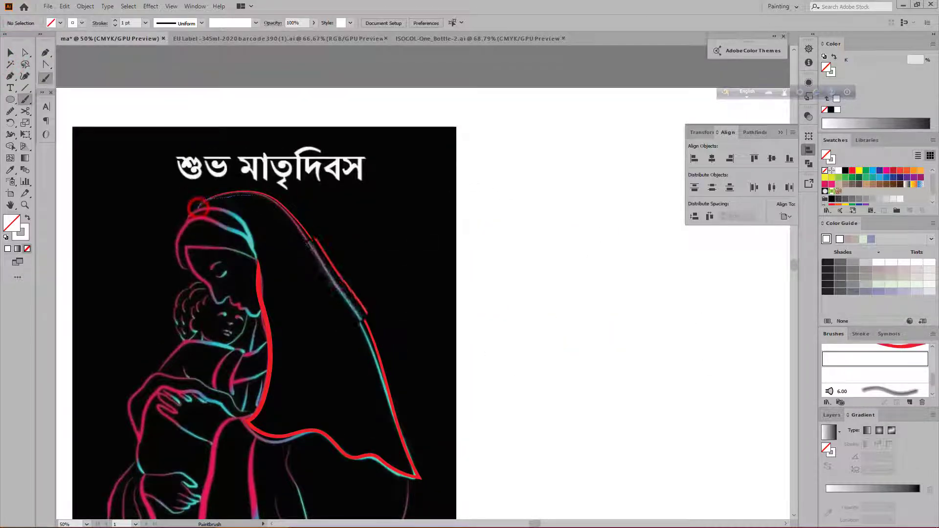
drag(421, 479, 249, 421)
scroll(238, 440, down, 4)
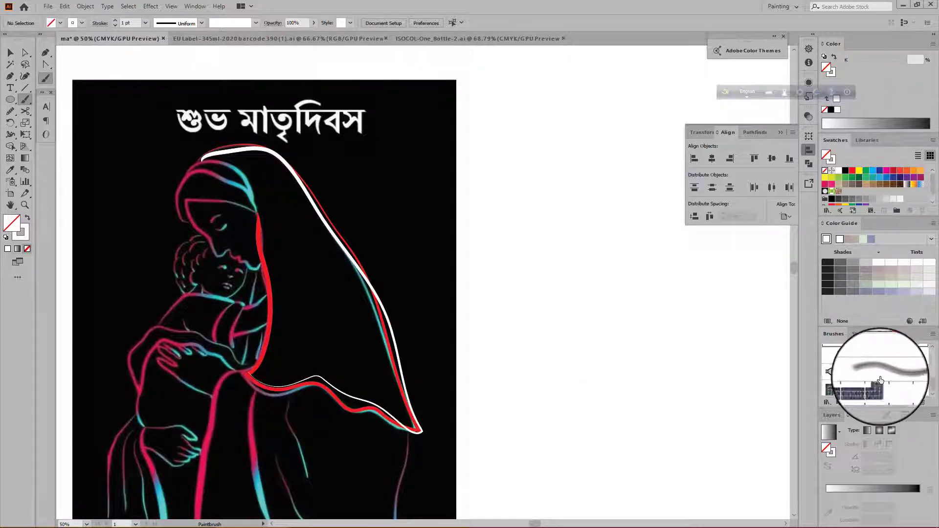
Step: Paint a short white test stroke beside the veil and remove the white and red strokes traced over the veil
click(865, 375)
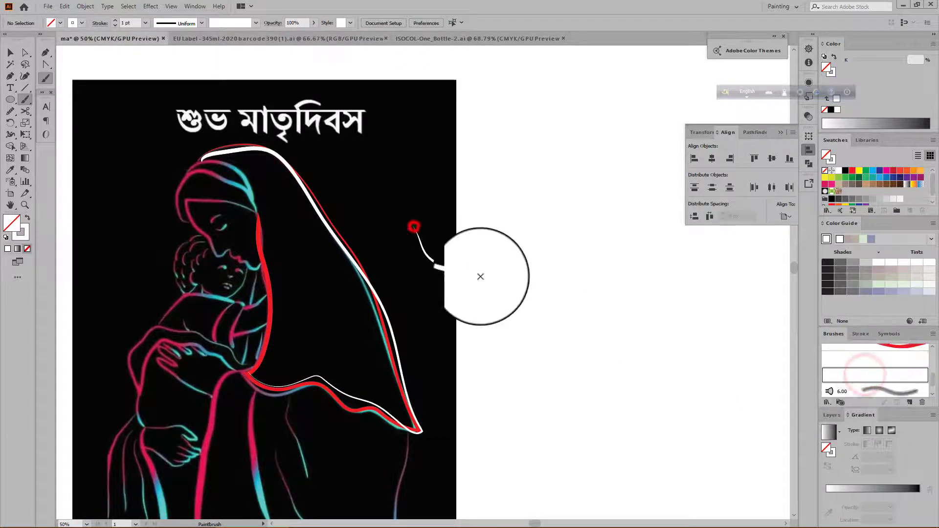
key(ctrl+z)
key(ctrl+z)
scroll(555, 205, down, 1)
key(v)
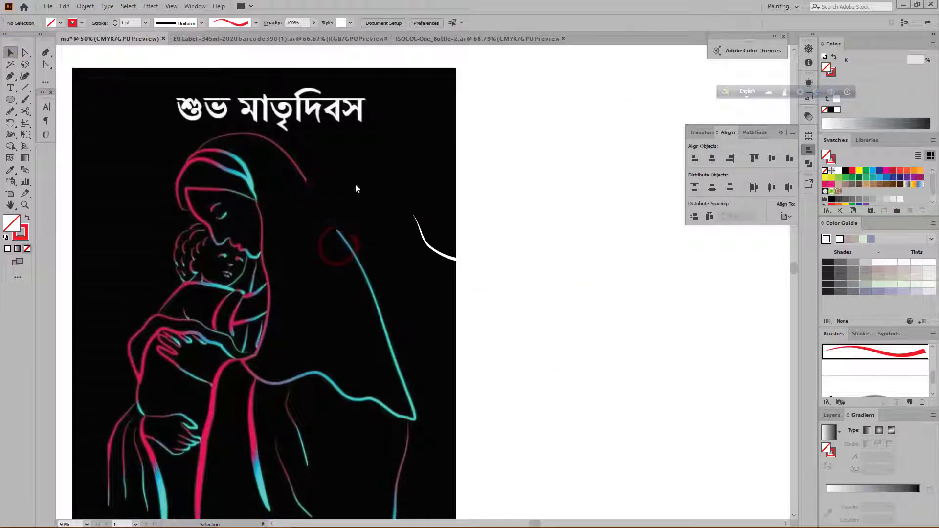
key(ctrl+z)
Step: Trace the veil's outer edge and wavy lower hem again with the red art brush
key(b)
drag(189, 155, 226, 135)
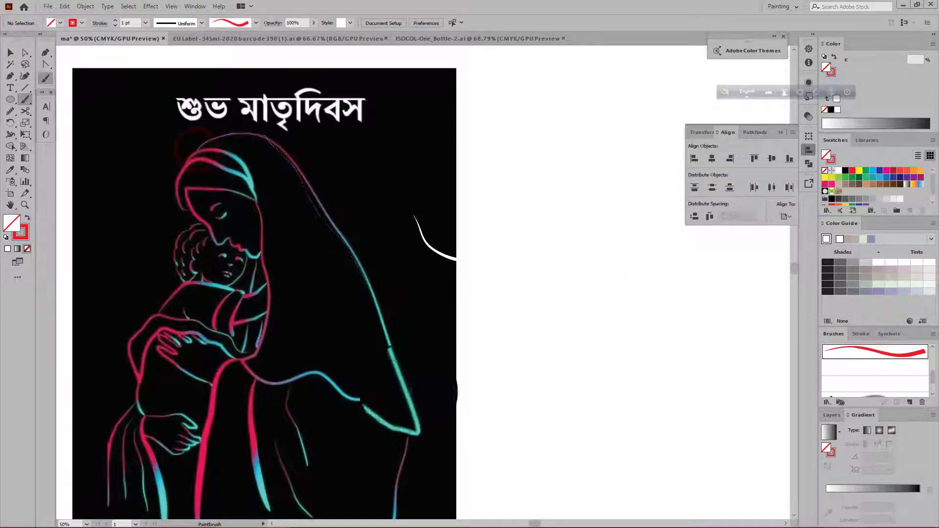
drag(252, 356, 252, 193)
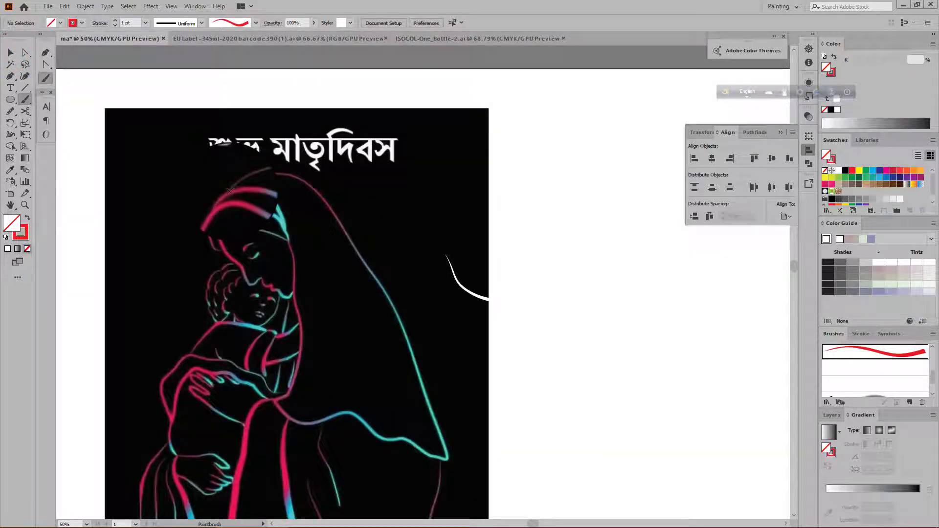
click(218, 195)
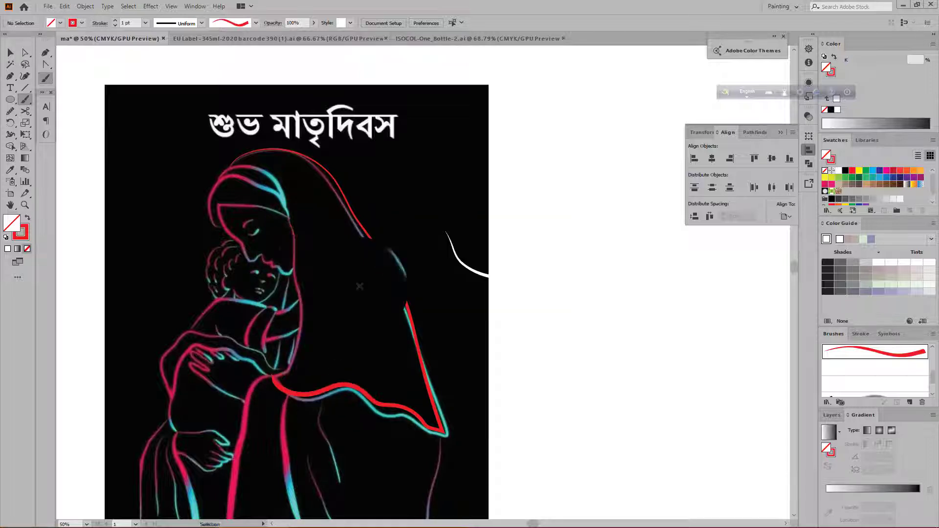
Step: Trace the veil's inner edge from the headband past the mother's face down to the hem with the red art brush
key(ctrl+1)
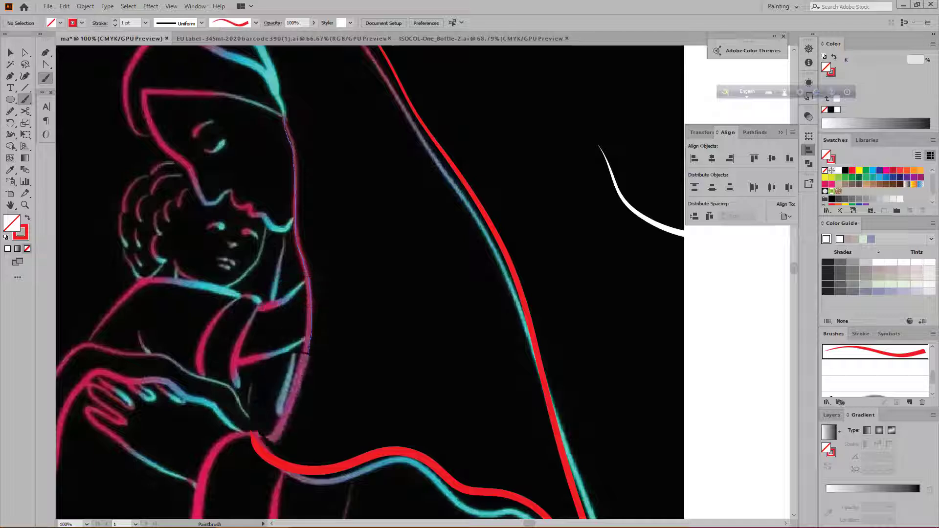
key(ctrl+minus)
key(ctrl+minus)
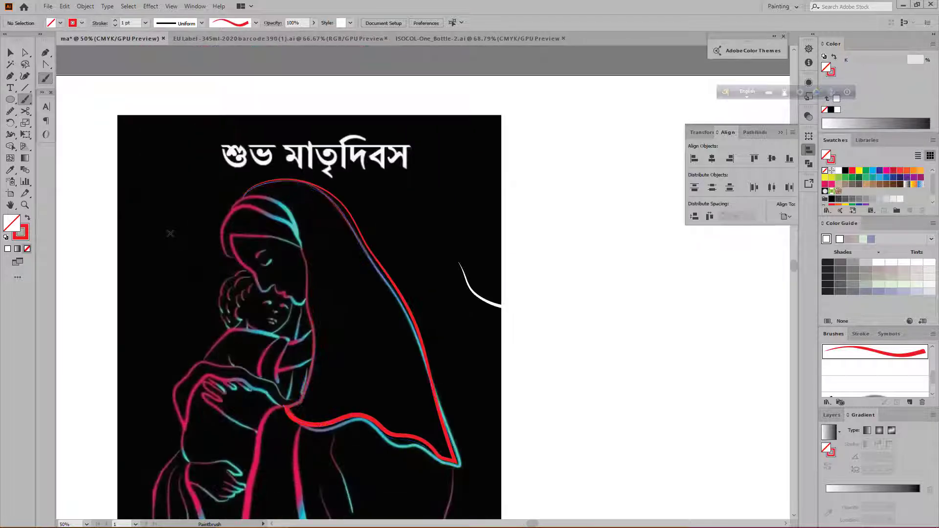
key(ctrl+1)
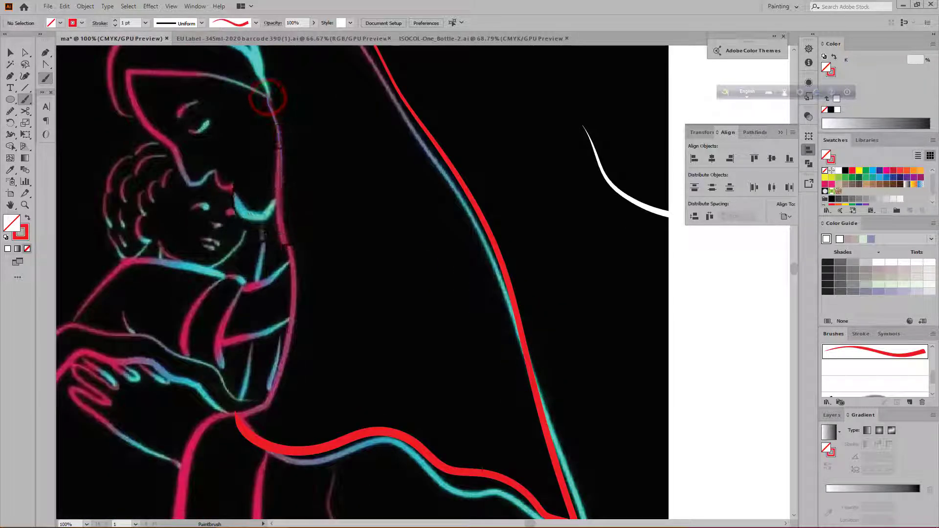
key(ctrl+z)
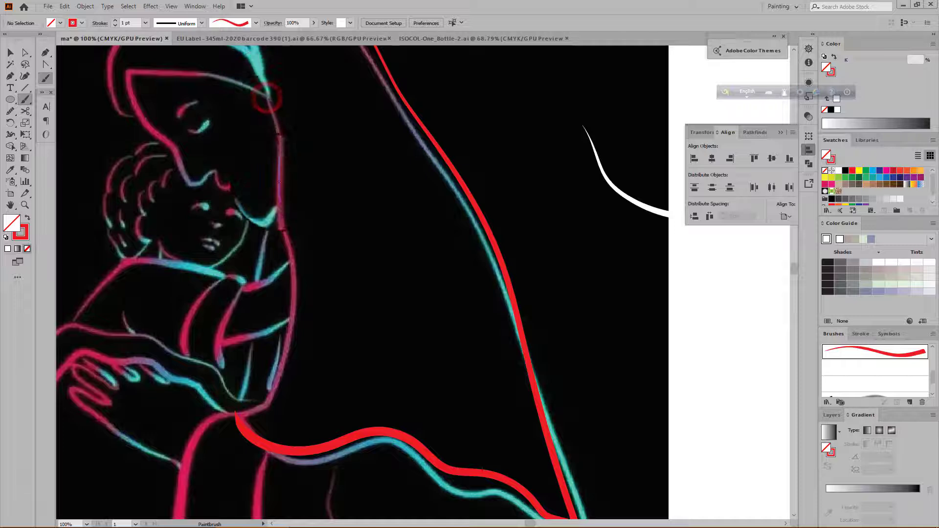
drag(293, 248, 265, 429)
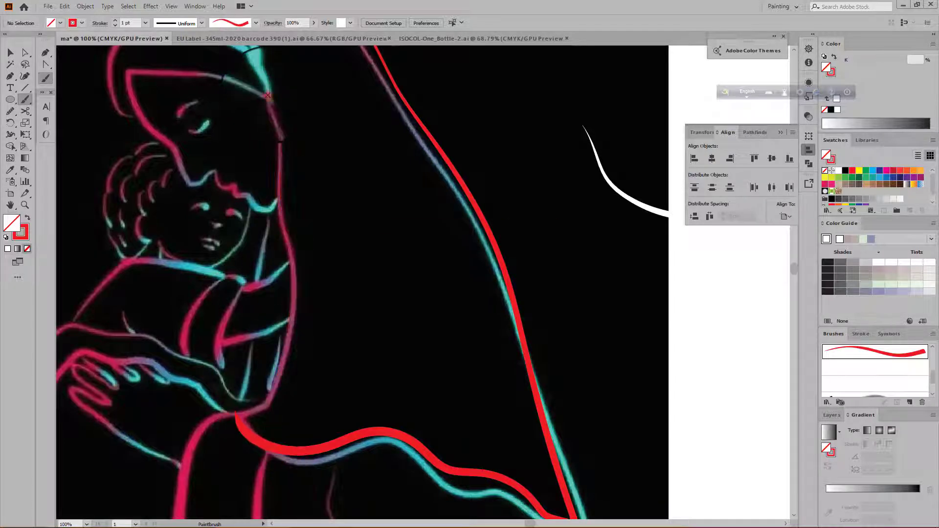
mouse_move(268, 96)
mouse_down()
mouse_move(259, 403)
mouse_move(239, 414)
mouse_up()
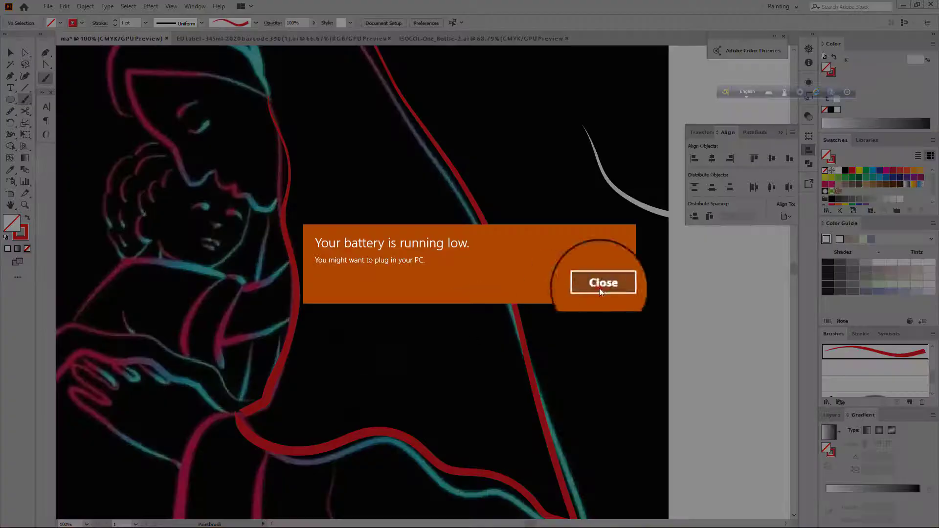
click(599, 289)
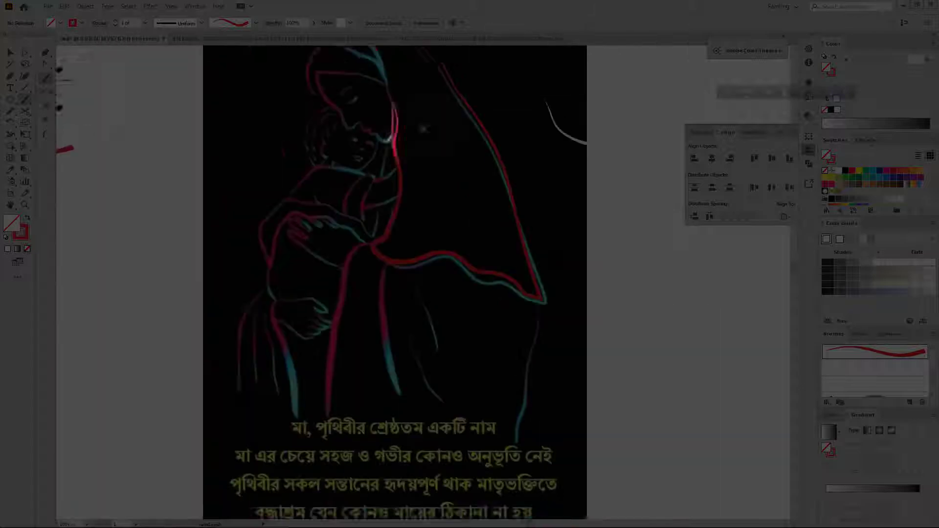
Step: Reshape the traced inner veil edge by adjusting its anchor points beside the mother's face
scroll(400, 216, up, 6)
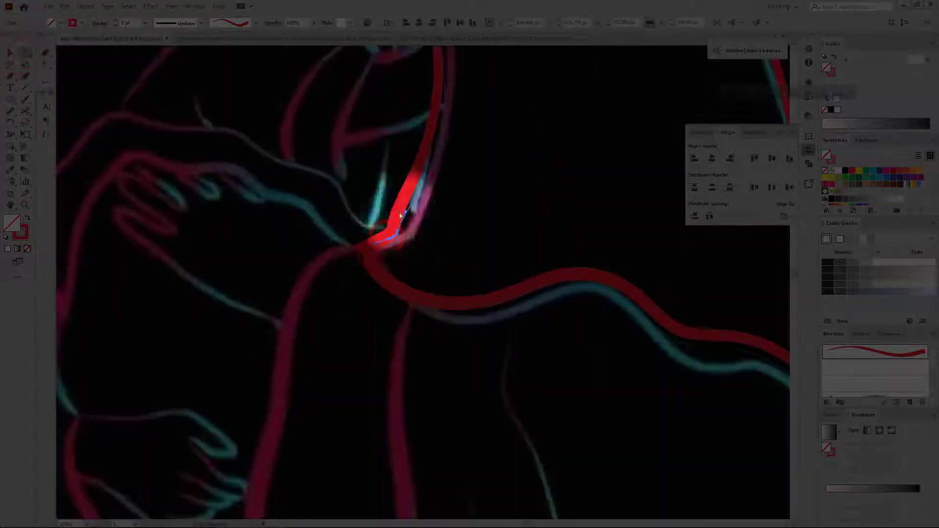
scroll(400, 213, down, 6)
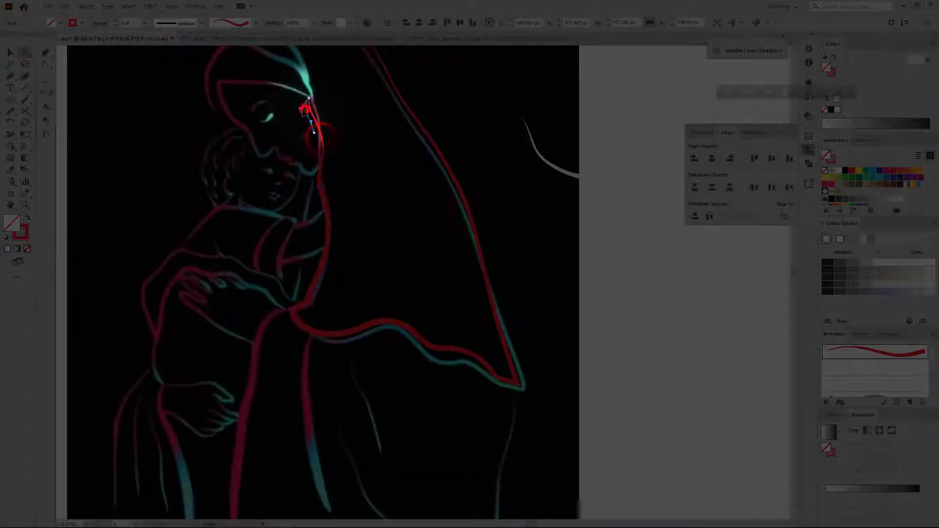
drag(324, 191, 323, 191)
click(326, 146)
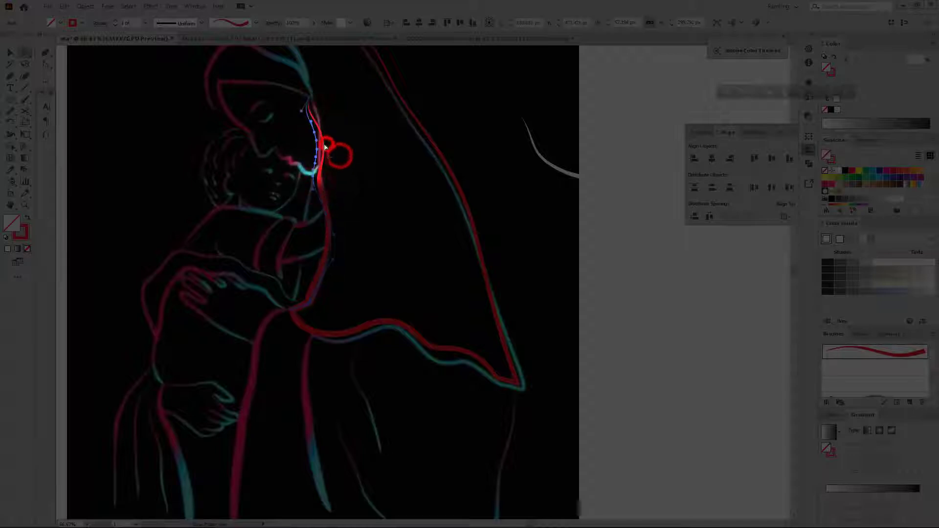
click(377, 114)
scroll(376, 114, down, 2)
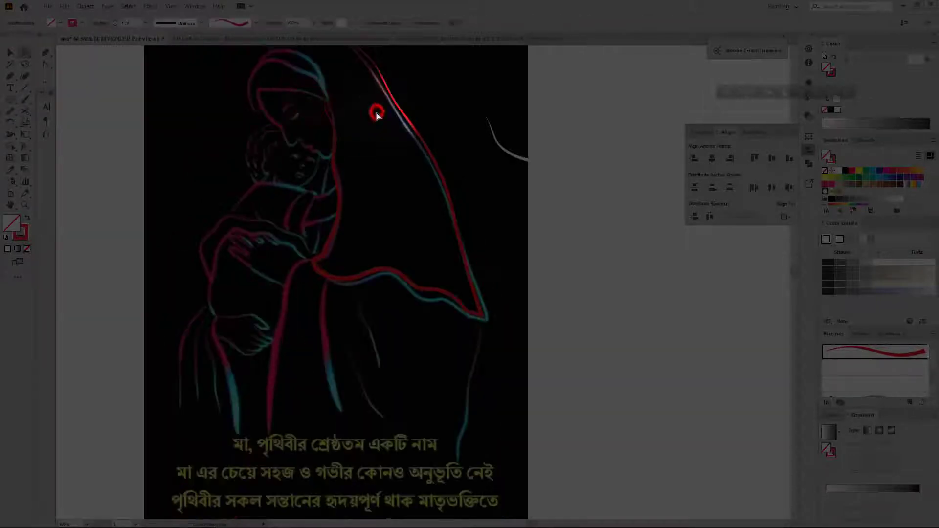
Step: Retrace the veil's edges and hem together with the headband's curved bands using the red art brush
scroll(539, 346, up, 4)
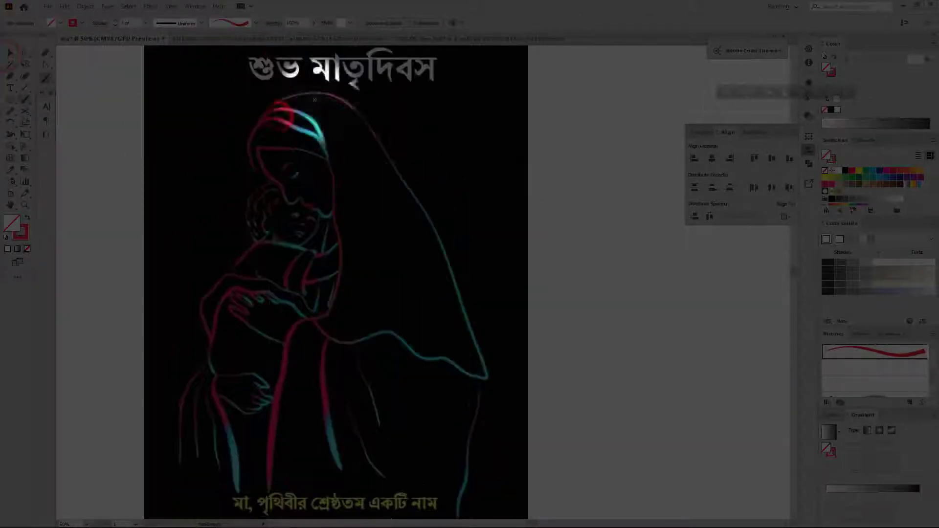
scroll(271, 101, up, 1)
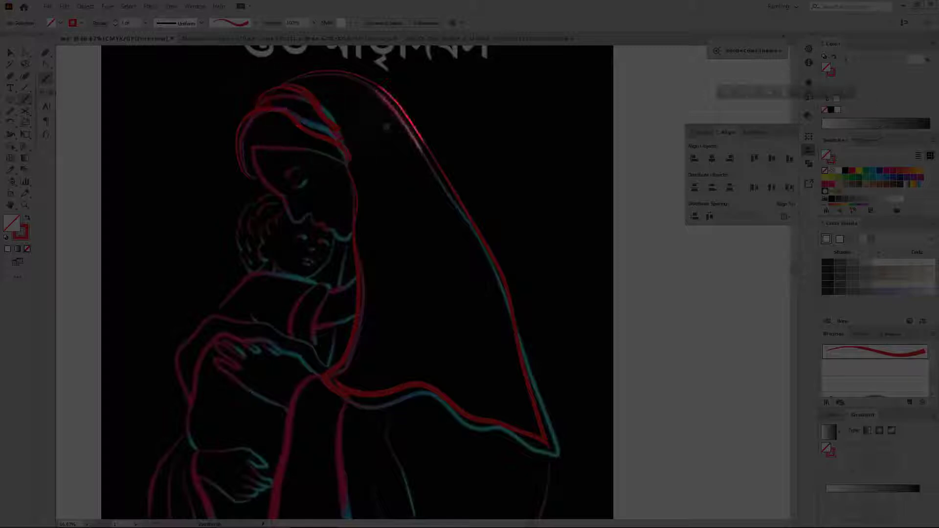
click(256, 23)
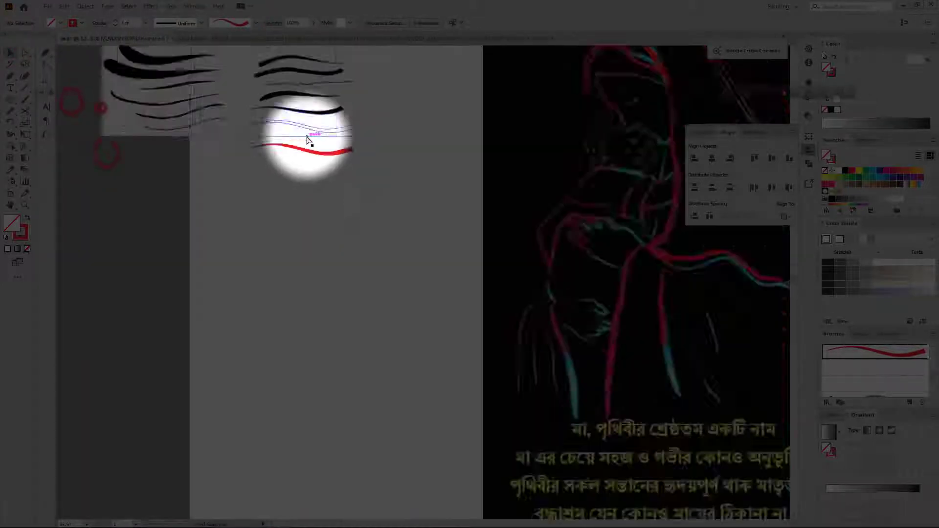
Step: Stretch the red stroke shape horizontally into a long, flat stroke below the black sample strokes
mouse_move(221, 240)
mouse_down()
mouse_move(448, 240)
mouse_move(518, 219)
mouse_move(664, 216)
mouse_up()
click(351, 246)
click(430, 279)
click(442, 245)
click(472, 319)
drag(551, 249, 432, 241)
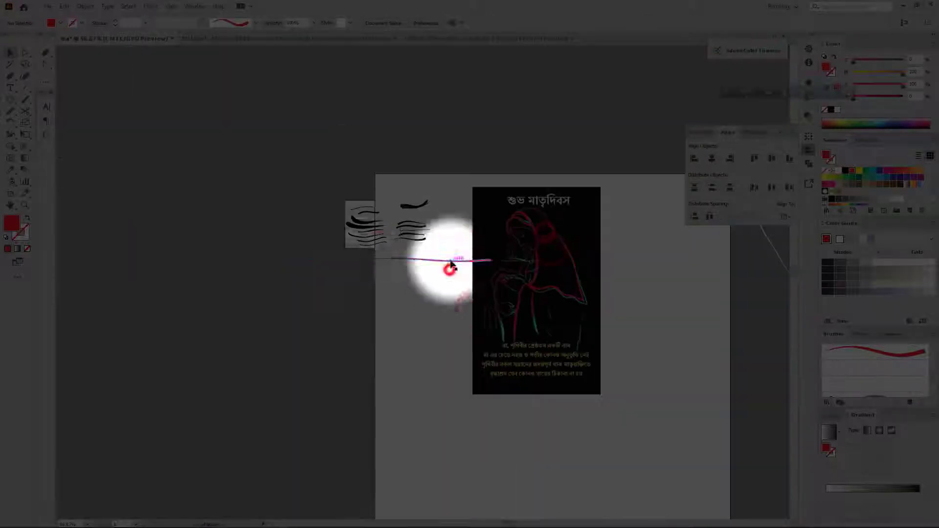
Step: Create a new brush from the long red stroke shape and apply a red brush to that shape
scroll(446, 263, up, 3)
drag(459, 264, 862, 372)
click(447, 336)
click(539, 392)
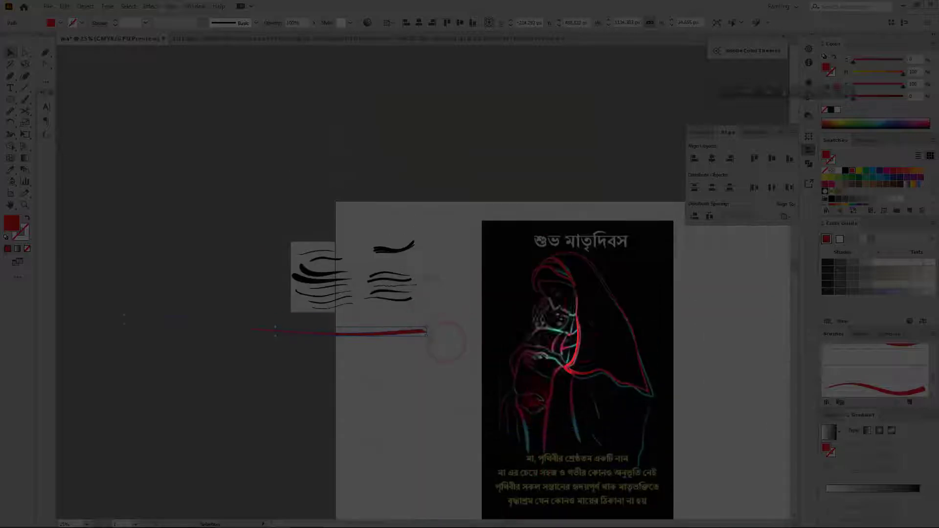
click(849, 371)
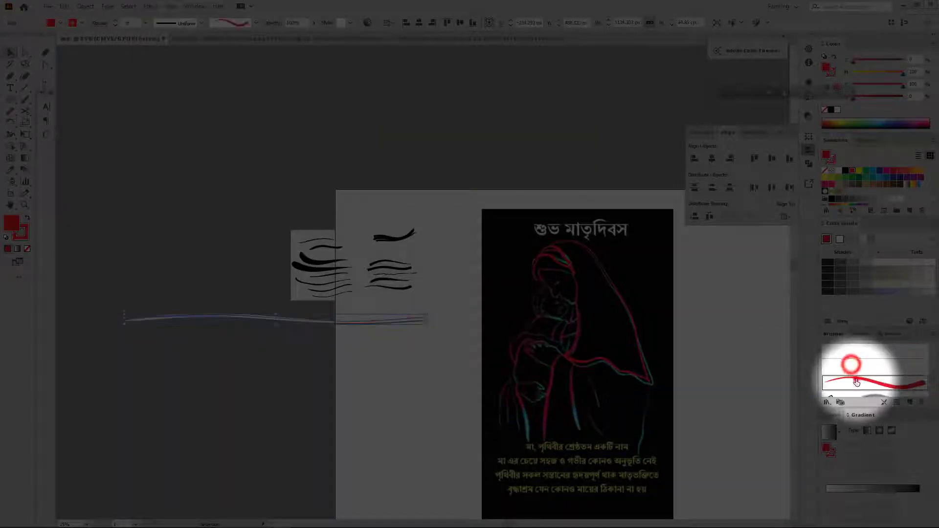
Step: Remove the applied brush from the long red stroke and expand it into a plain filled shape
click(325, 390)
scroll(328, 343, up, 2)
scroll(279, 392, down, 2)
scroll(276, 391, up, 1)
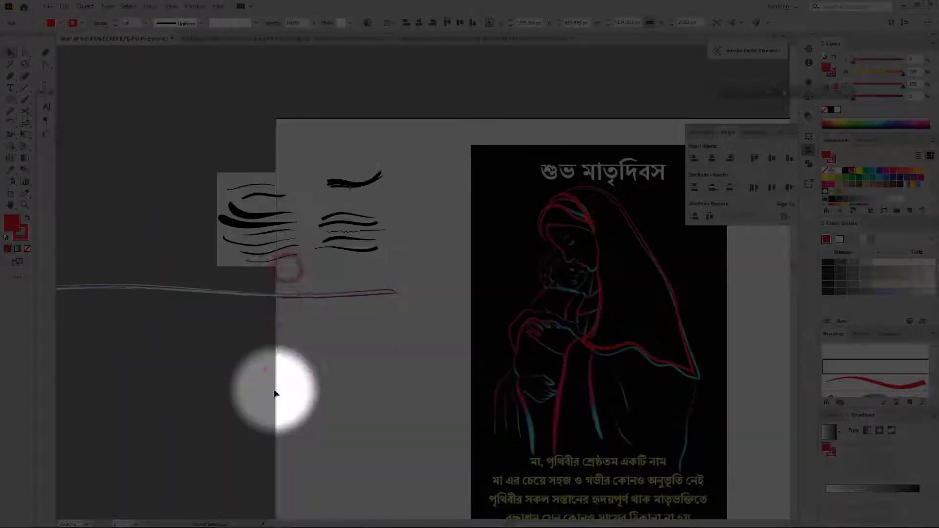
click(268, 260)
drag(268, 259, 265, 320)
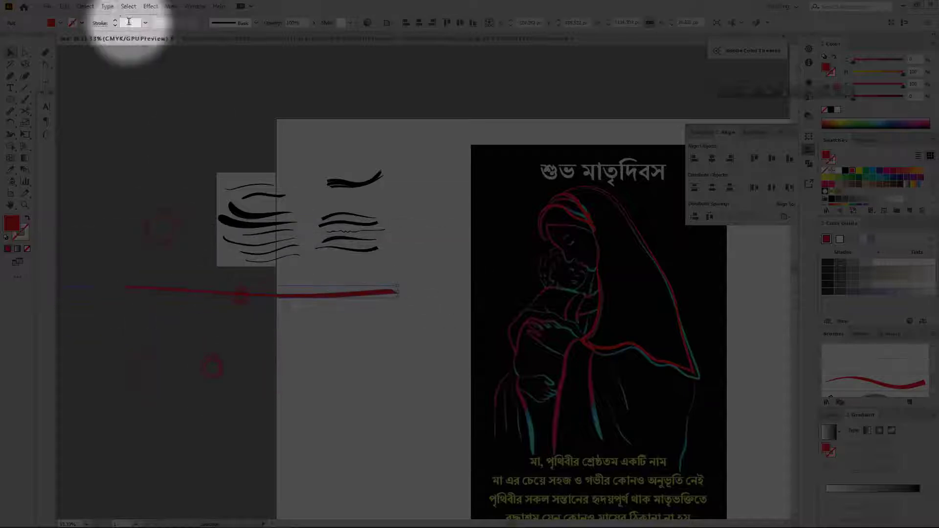
click(84, 6)
click(122, 119)
Step: Move the long red shape lower, make an art brush from it and apply a red art brush to the shape
drag(324, 297, 392, 333)
drag(392, 333, 885, 392)
click(429, 294)
click(445, 335)
click(526, 396)
click(874, 368)
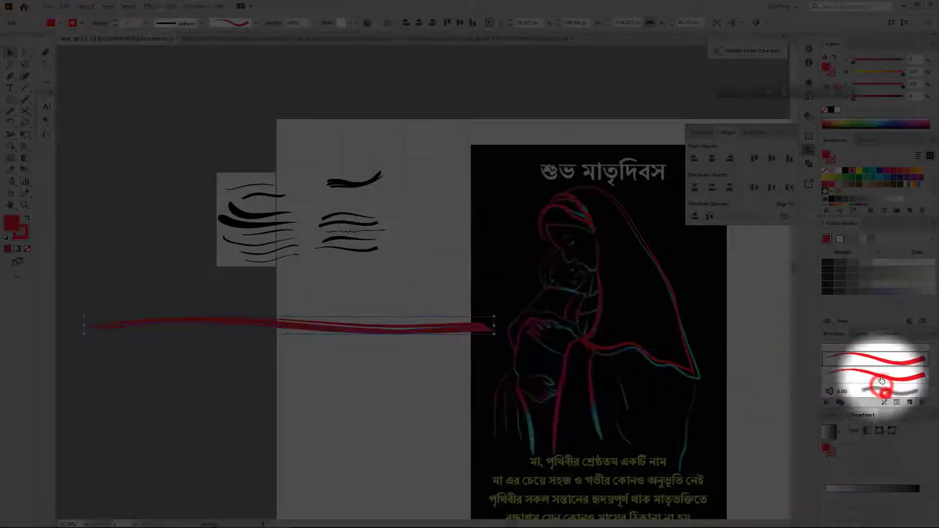
Step: Try repositioning the brushed red stroke and undo the last changes
click(249, 384)
scroll(295, 316, down, 1)
click(362, 377)
mouse_move(294, 315)
mouse_down()
mouse_move(356, 319)
mouse_move(353, 286)
mouse_move(250, 325)
mouse_up()
key(ctrl+z)
key(ctrl+z)
key(ctrl+z)
Step: Place a long, flat red stroke below the small red sample stroke beside the poster
scroll(350, 341, down, 1)
scroll(235, 323, up, 2)
mouse_move(298, 329)
mouse_down()
mouse_move(208, 303)
mouse_move(283, 315)
mouse_move(373, 296)
mouse_move(715, 294)
mouse_move(416, 301)
mouse_up()
scroll(293, 313, down, 1)
click(698, 338)
scroll(698, 340, up, 1)
click(654, 300)
click(351, 342)
drag(347, 293, 253, 294)
click(271, 344)
Step: Expand the long, flat red stroke into a filled shape
scroll(266, 294, up, 1)
click(270, 306)
click(80, 8)
click(119, 124)
click(294, 413)
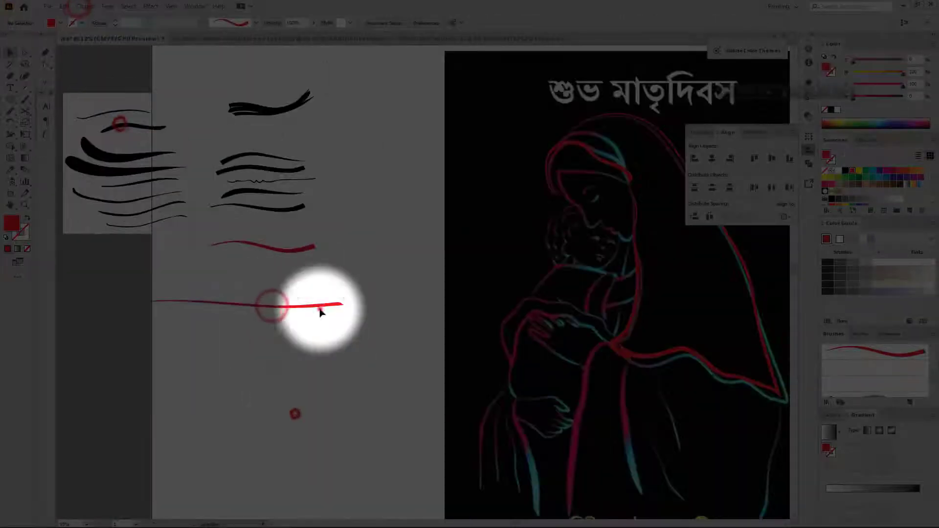
Step: Recolour the long stroke shape yellow, make a scatter brush from it and apply that brush to the shape
click(319, 307)
click(860, 170)
click(346, 397)
drag(309, 346, 905, 394)
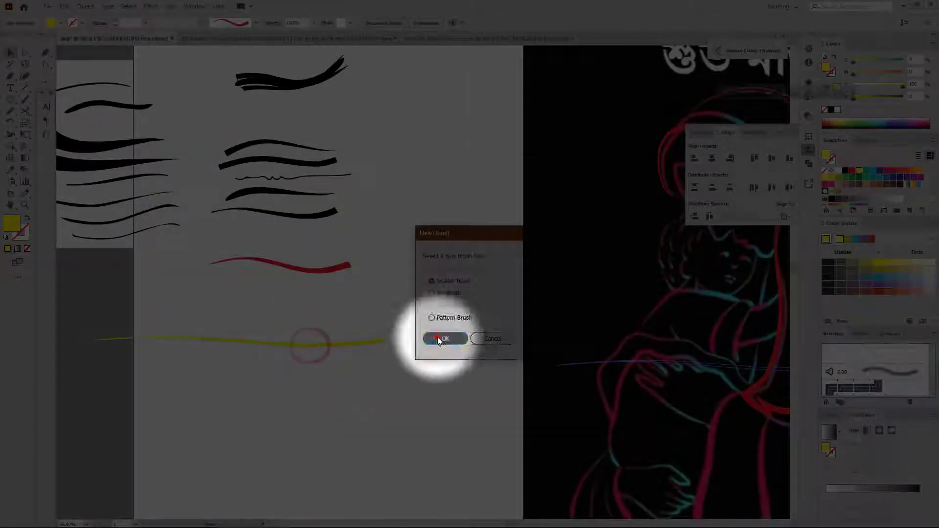
click(438, 337)
click(545, 369)
click(835, 351)
click(448, 407)
Step: Try moving the yellow strokes with the scatter brush applied and undo the moves and the brush application
drag(455, 344, 454, 314)
mouse_move(350, 315)
mouse_down()
mouse_move(333, 361)
mouse_move(338, 392)
mouse_up()
click(365, 413)
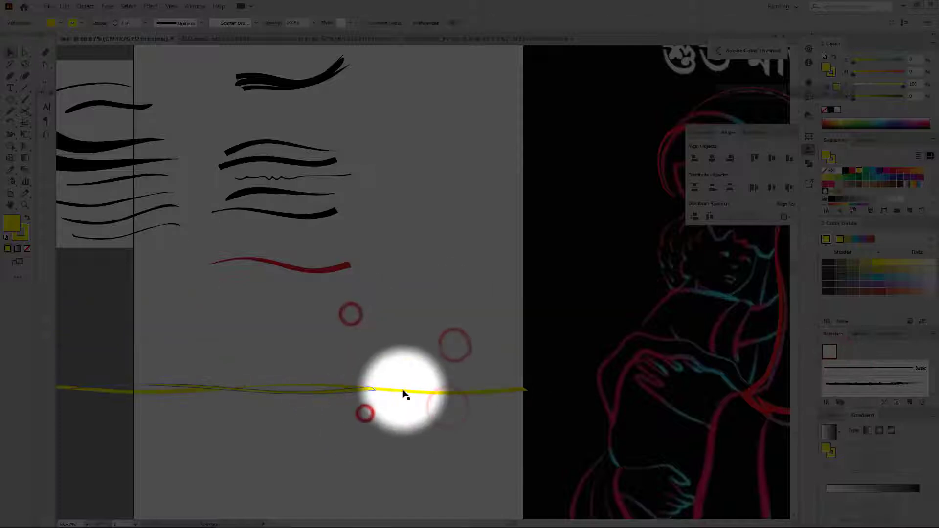
drag(403, 390, 423, 315)
key(ctrl+z)
key(ctrl+z)
key(ctrl+z)
key(ctrl+z)
Step: Paint two yellow test strokes with the scatter brush beside the black sample strokes
click(411, 359)
scroll(856, 368, up, 1)
click(25, 99)
click(371, 170)
click(430, 145)
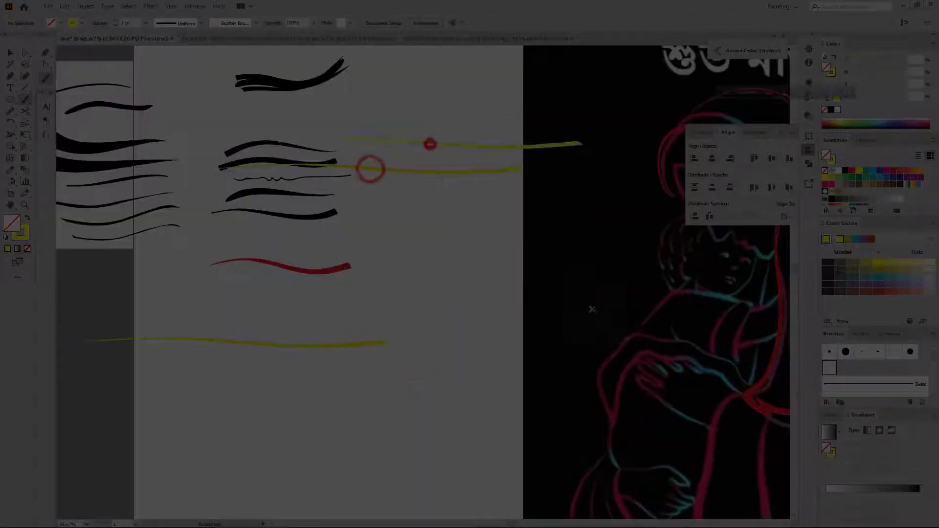
Step: Create an art brush from the long yellow stroke shape with the default options
scroll(587, 308, up, 1)
scroll(278, 416, down, 2)
right_click(187, 386)
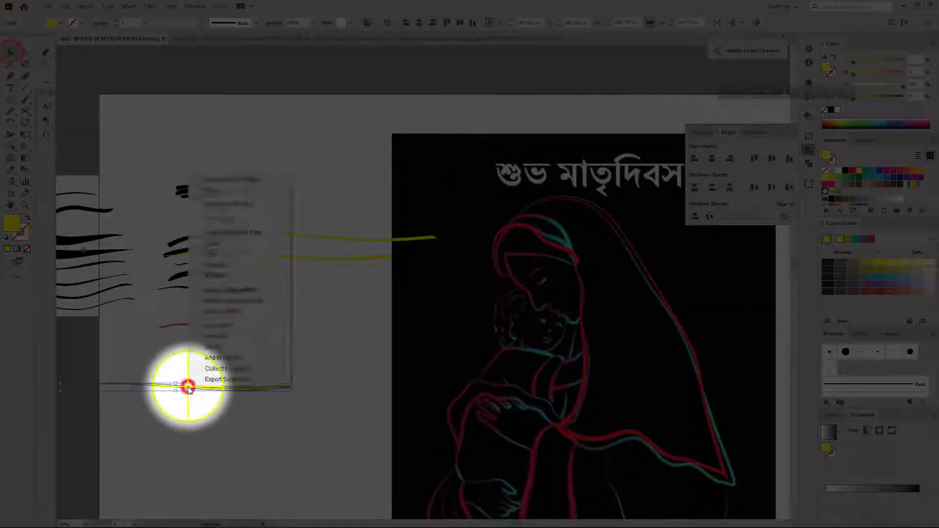
drag(189, 387, 861, 380)
click(432, 293)
click(430, 343)
key(Return)
Step: Paint two curved test strokes above the sample strokes with the new yellow art brush
key(b)
drag(249, 141, 424, 166)
drag(196, 163, 412, 135)
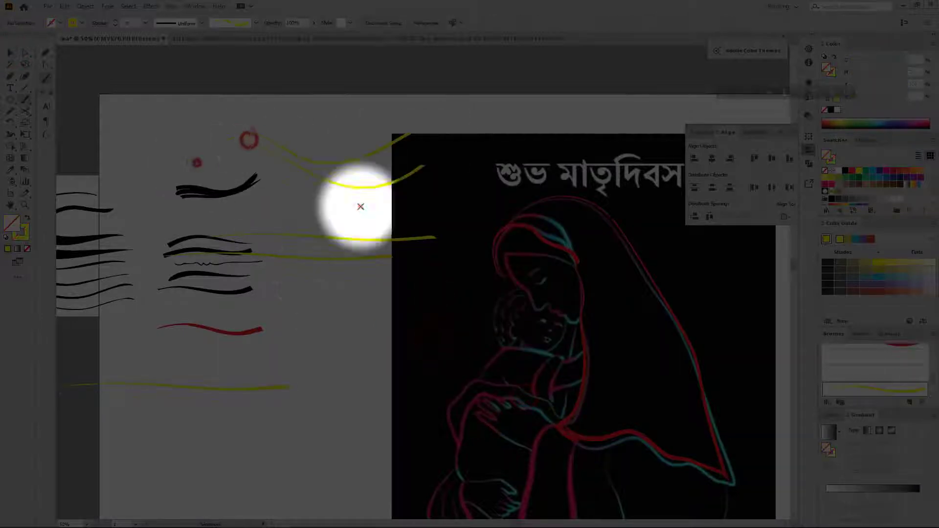
Step: Remove the red strokes traced over the veil and headband and switch back to the red art brush
scroll(410, 138, down, 1)
click(7, 53)
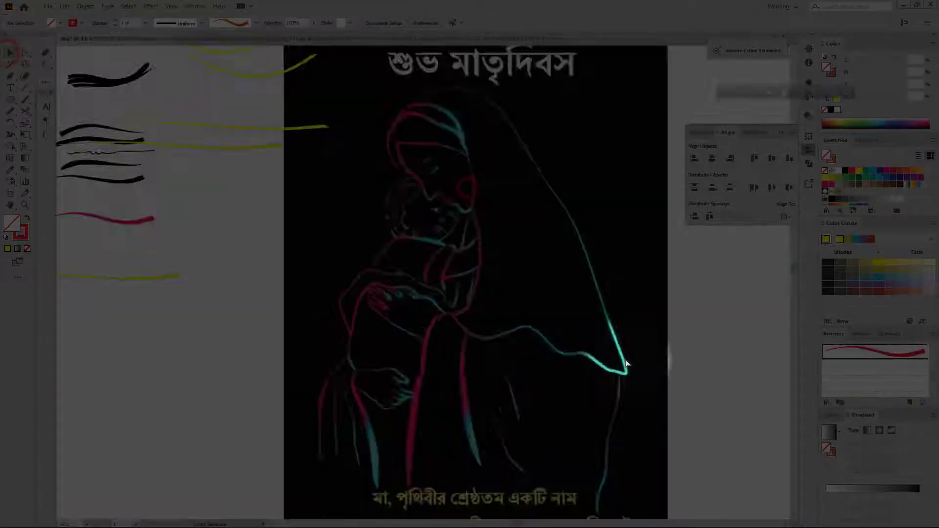
scroll(398, 335, down, 3)
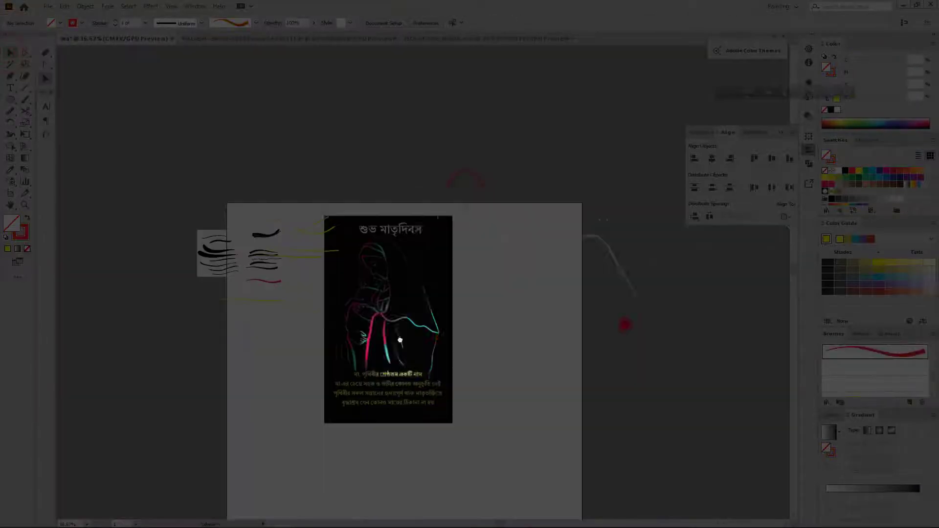
click(622, 324)
Step: Try tracing the veil's outer edge and wavy hem again with the red art brush
scroll(236, 176, up, 4)
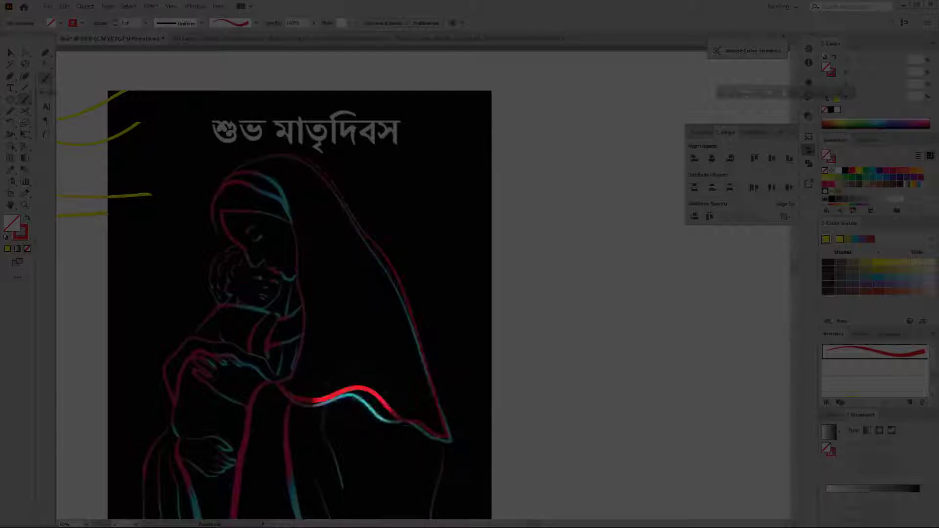
scroll(355, 396, down, 2)
scroll(355, 118, down, 1)
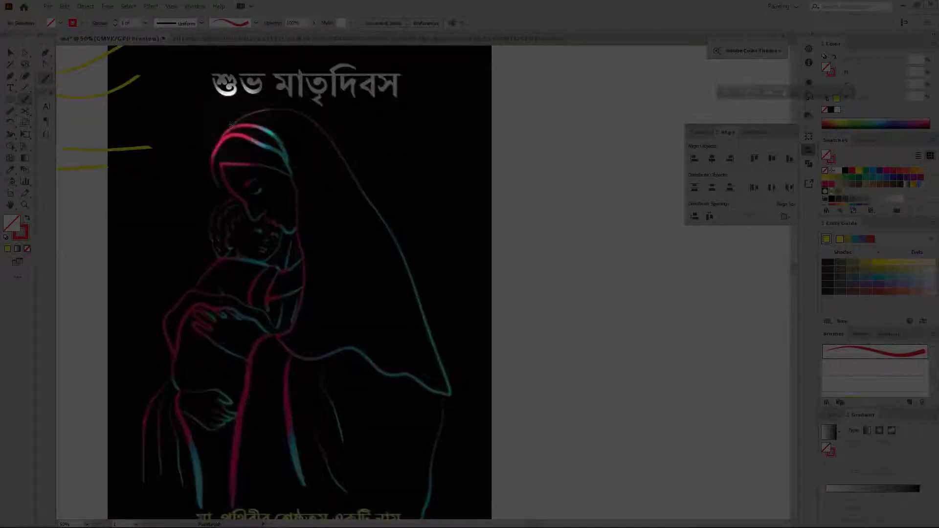
Step: Try tracing the veil's outer edge at closer range, from the headband over the top and down the back
scroll(234, 118, up, 3)
click(233, 125)
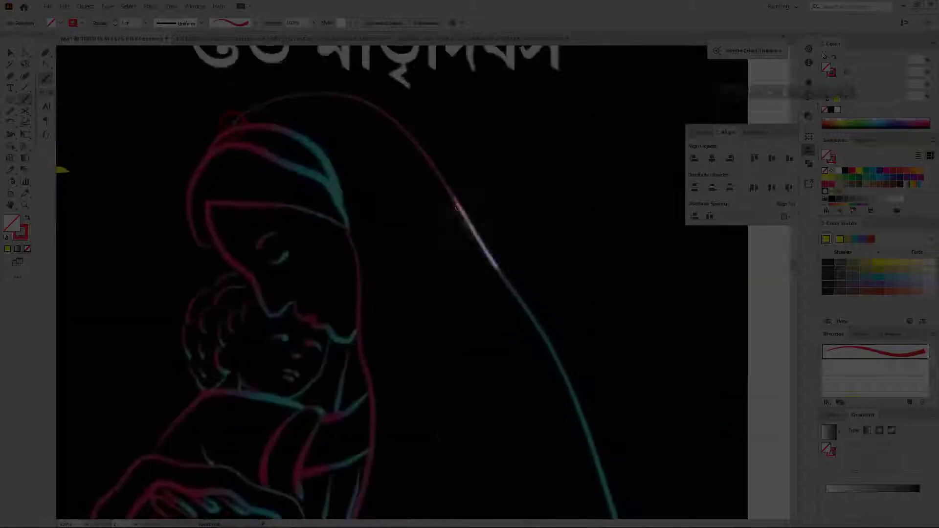
drag(474, 233, 587, 412)
Step: Trace the two thick garment folds below the veil's hem with the red art brush
scroll(594, 418, down, 2)
scroll(587, 387, down, 3)
scroll(529, 293, up, 2)
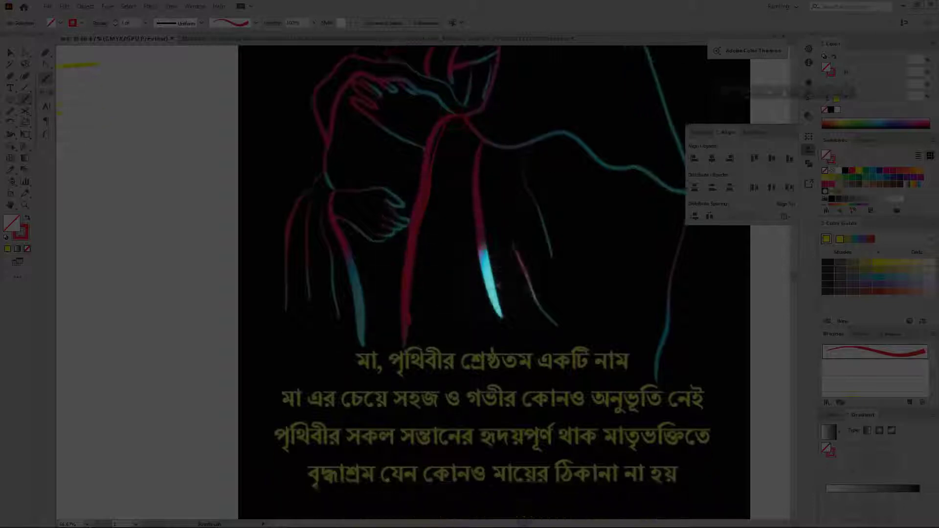
scroll(672, 186, down, 1)
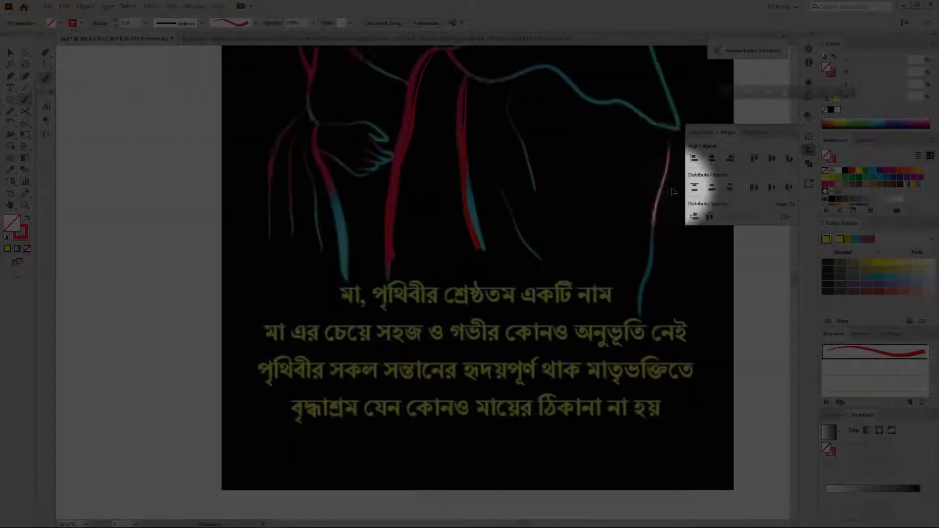
scroll(489, 274, down, 3)
scroll(298, 115, up, 5)
scroll(298, 115, down, 5)
click(10, 52)
click(324, 261)
scroll(509, 147, up, 3)
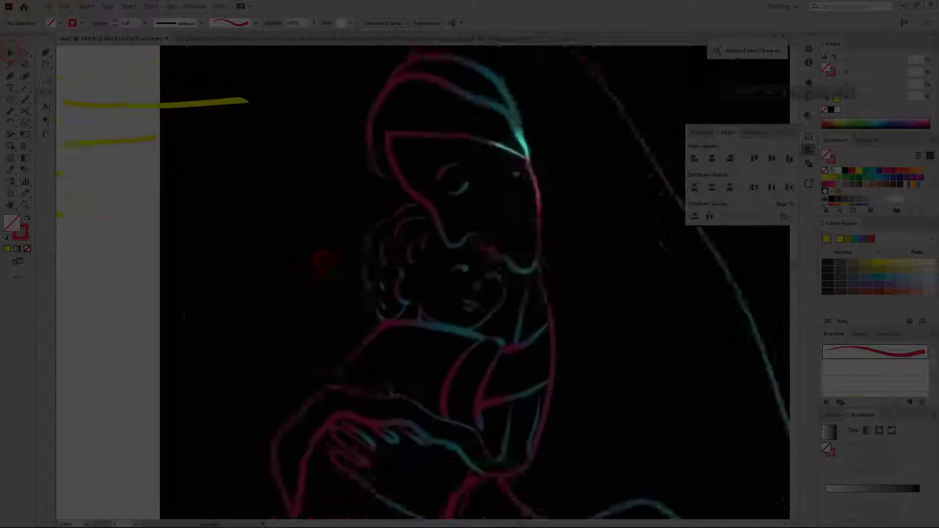
scroll(494, 168, down, 3)
click(495, 168)
key(b)
scroll(329, 140, up, 1)
scroll(250, 108, up, 2)
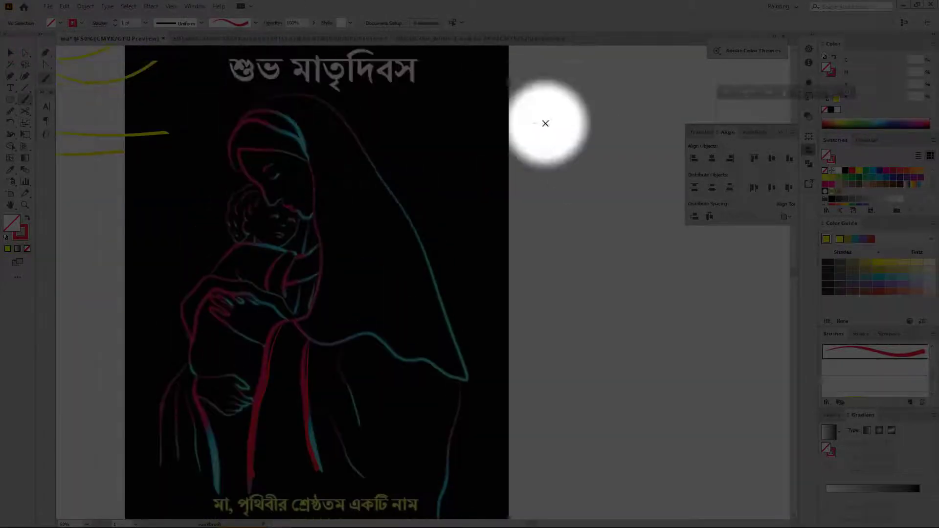
Step: Draw a curved test stroke beside the poster and try tracing the veil's outer edge, hem and inner edge with the red art brush
drag(635, 254, 536, 117)
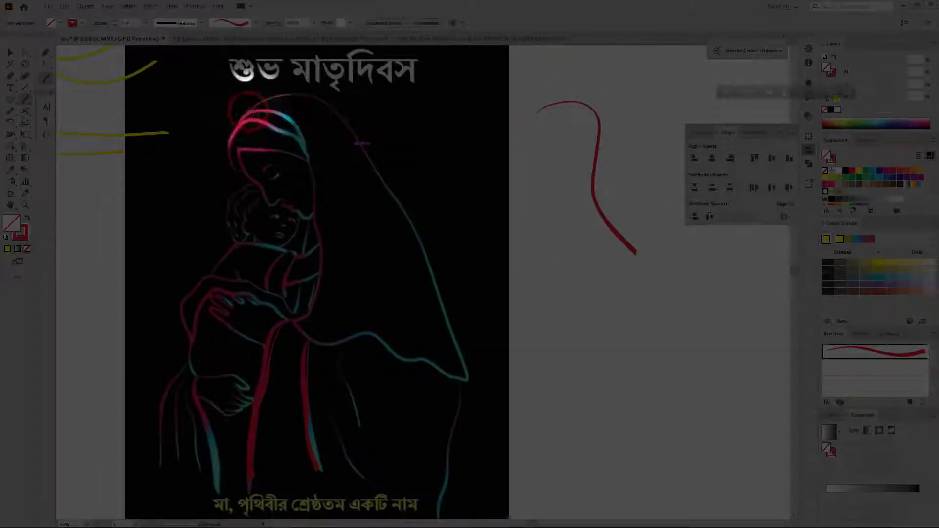
key(ctrl+z)
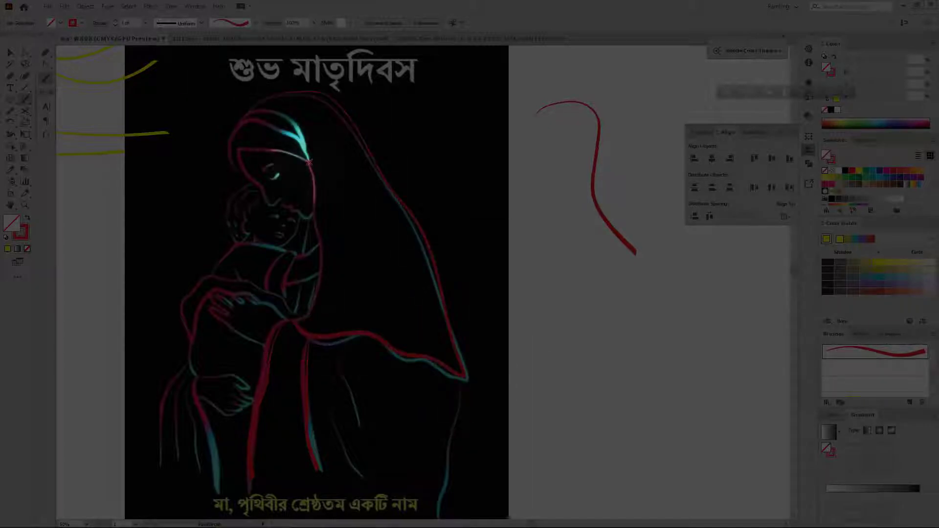
scroll(398, 266, down, 2)
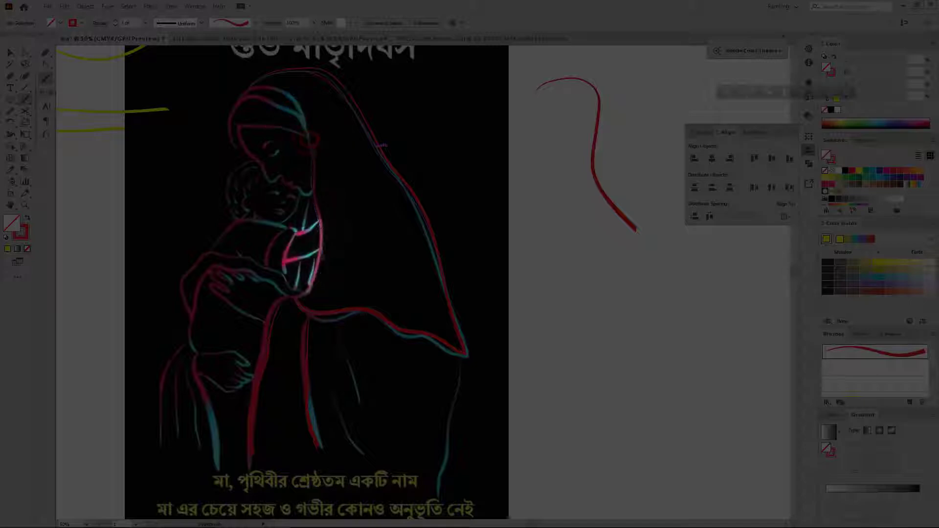
scroll(372, 244, down, 4)
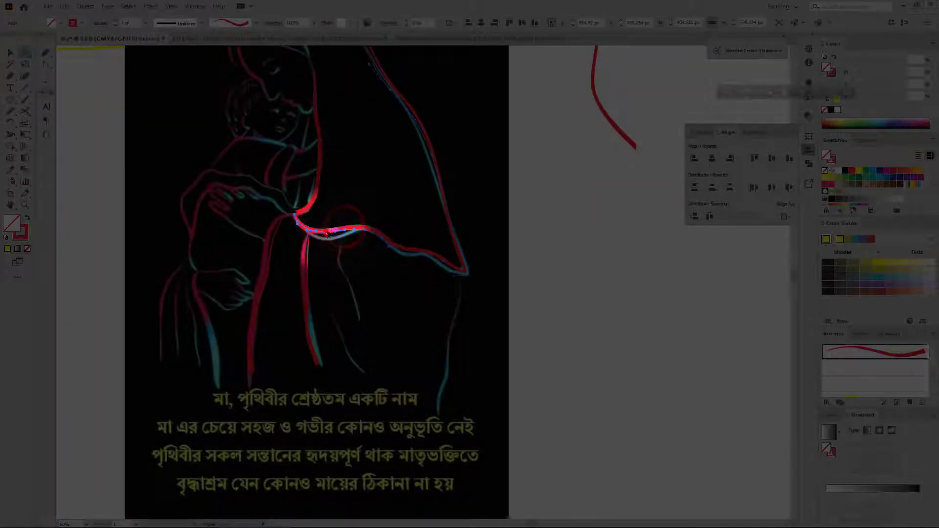
Step: Remove the red strokes traced over the veil's edges and wavy hem
click(348, 240)
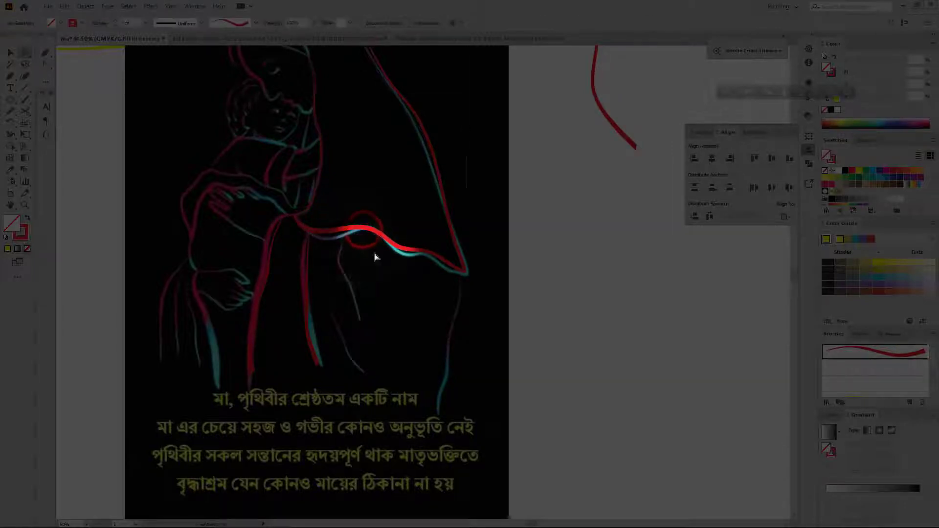
click(9, 51)
click(544, 252)
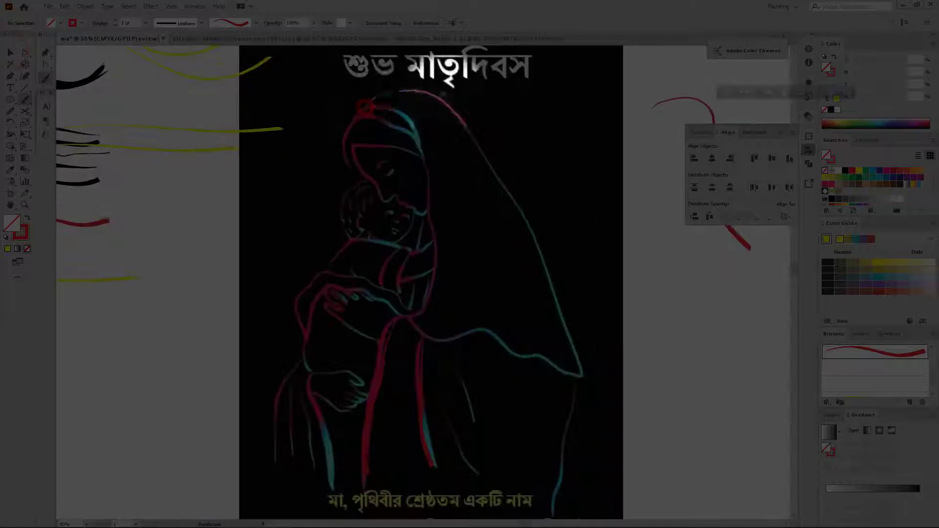
Step: Try retracing the veil with the red art brush, from the headband down the back, along the hem and up the inner edge
click(368, 103)
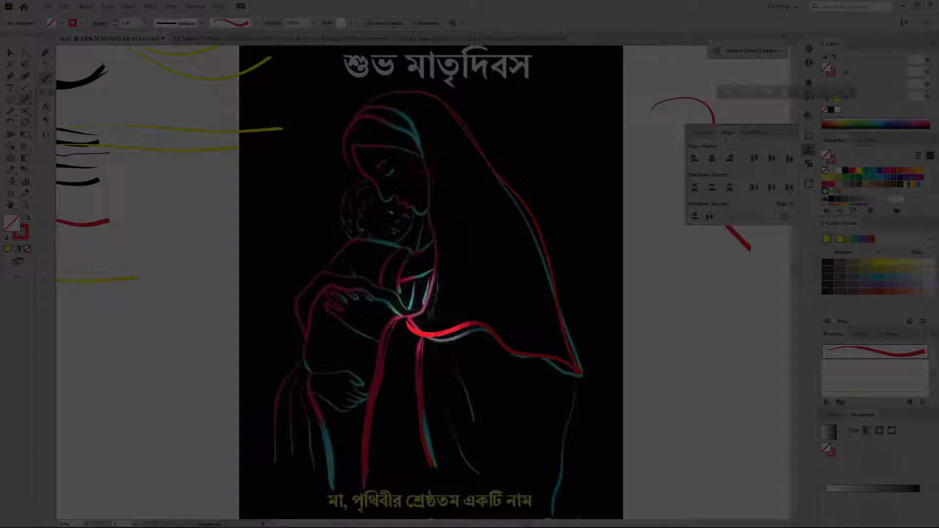
scroll(429, 188, down, 1)
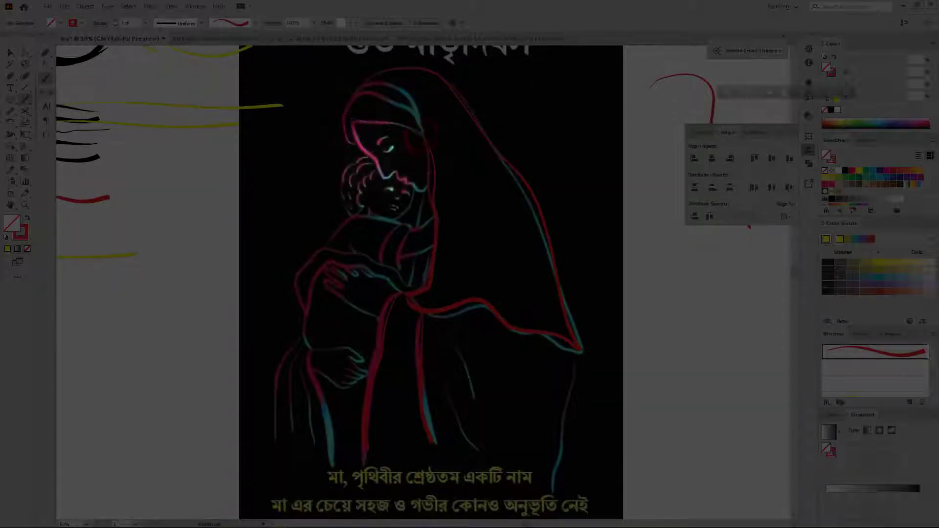
scroll(429, 245, down, 1)
Step: Try tracing the mother's facial profile from the headband to below the nose with the red art brush
scroll(409, 172, up, 5)
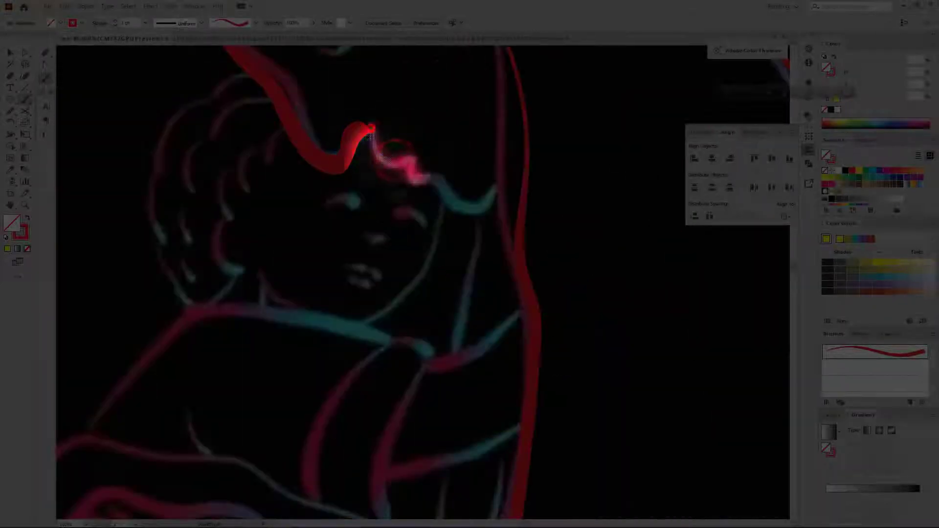
scroll(410, 161, down, 4)
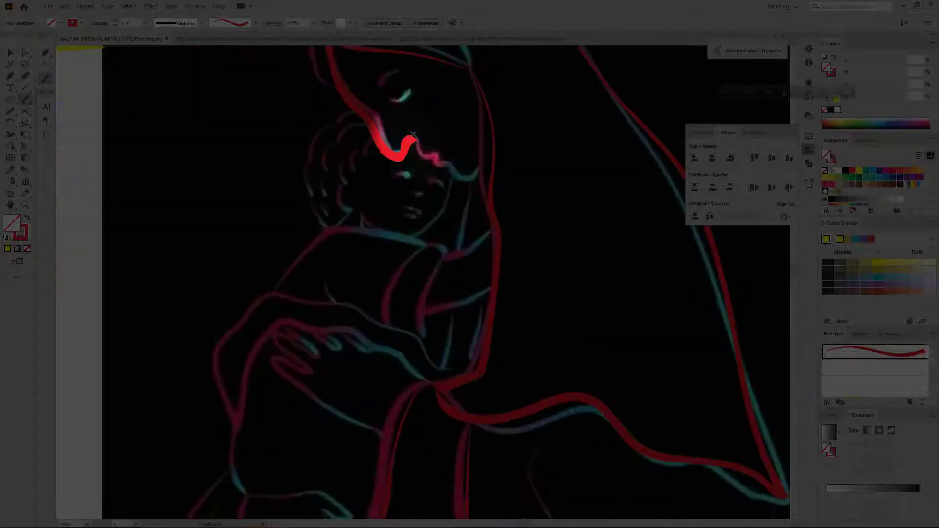
scroll(511, 166, down, 2)
scroll(510, 164, down, 3)
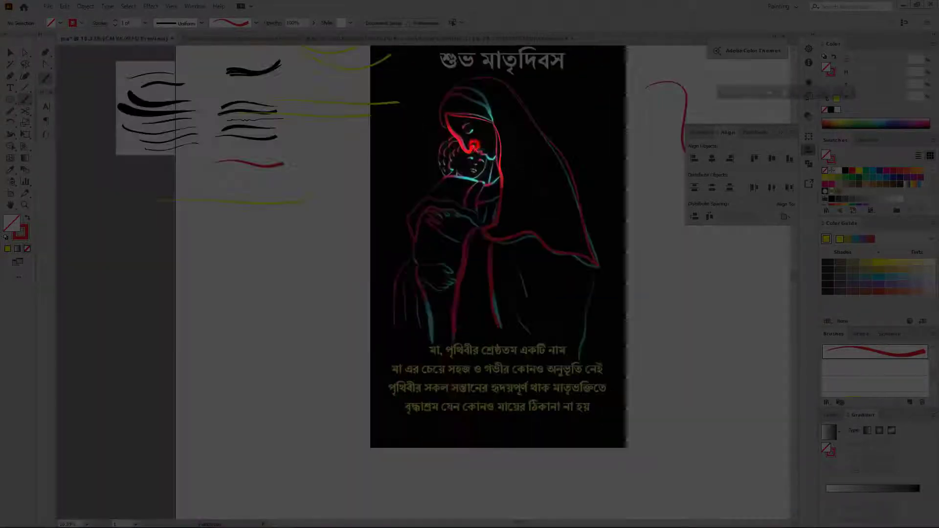
scroll(550, 149, down, 2)
scroll(550, 149, up, 3)
scroll(543, 153, up, 8)
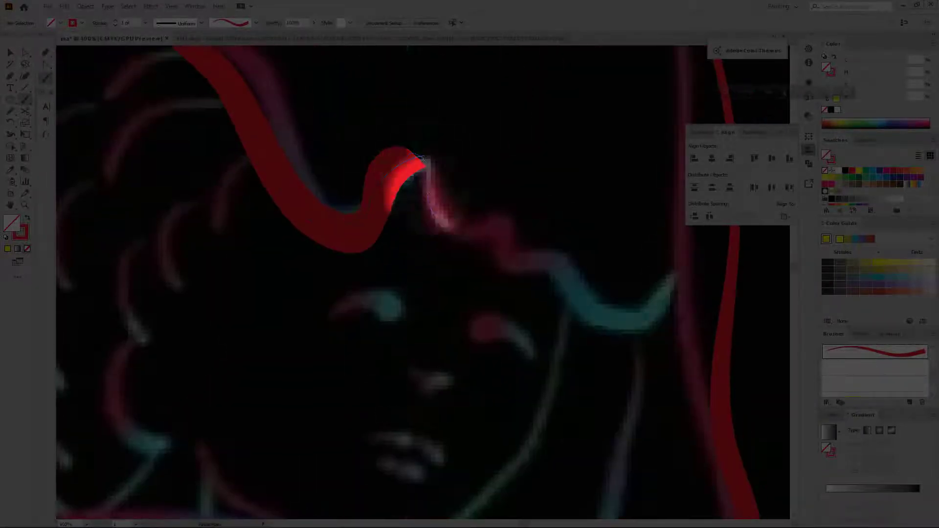
scroll(366, 230, down, 8)
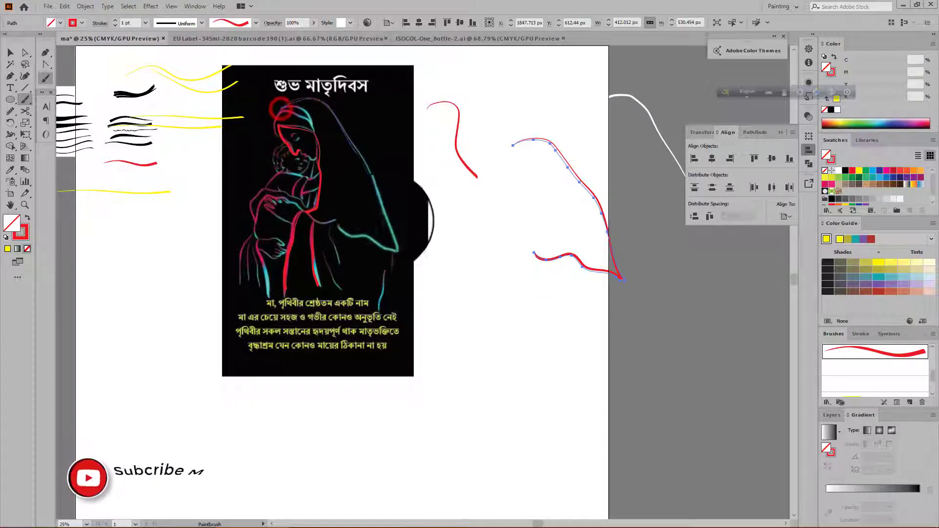
Step: Try retracing the veil's outer edge and wavy hem, along with the line of the mother's mouth and chin, in red
ctrl+click(113, 68)
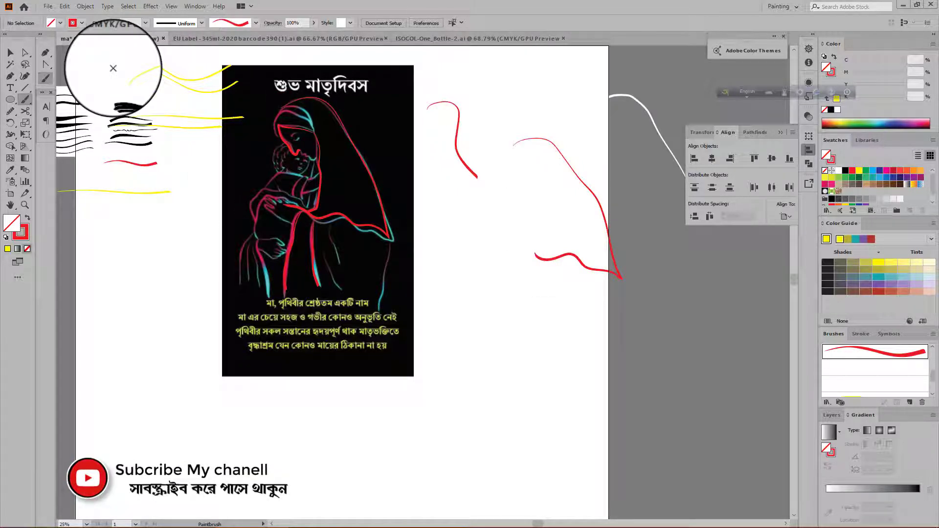
scroll(294, 86, up, 2)
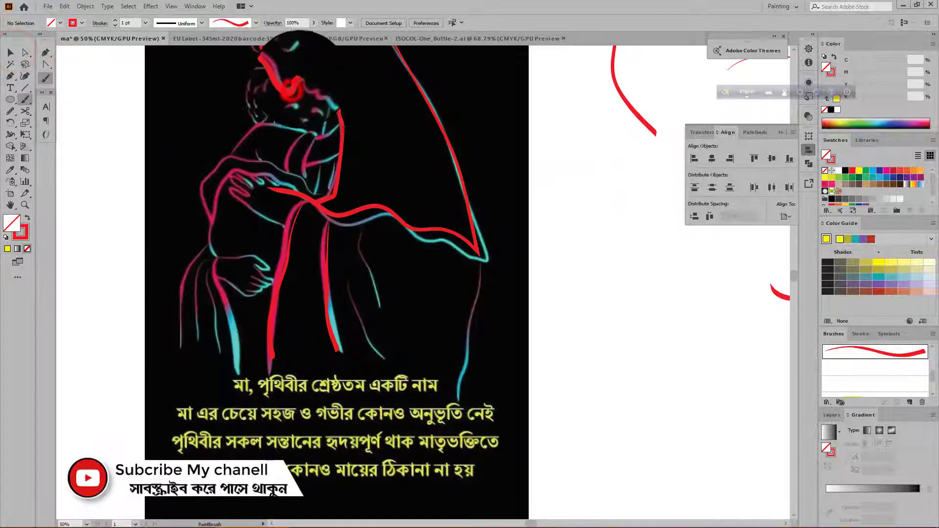
scroll(368, 146, down, 3)
scroll(368, 146, up, 1)
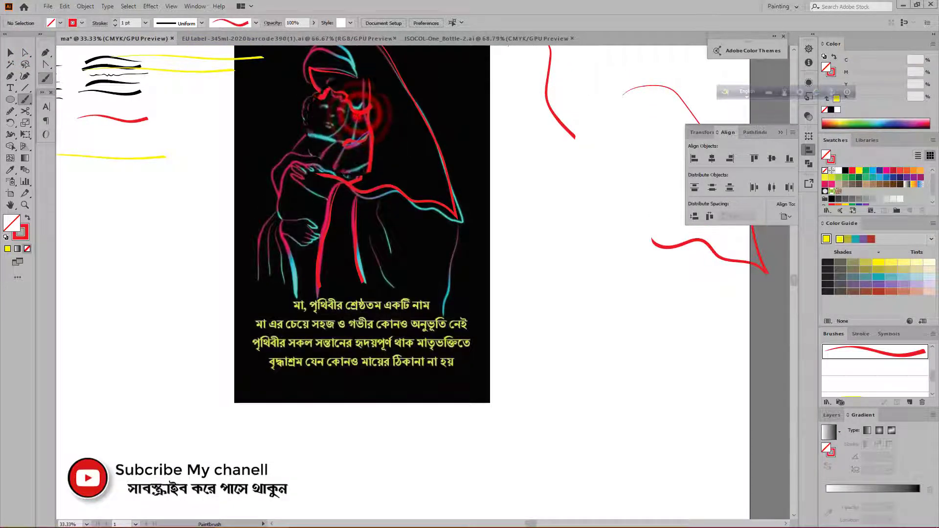
scroll(489, 257, up, 1)
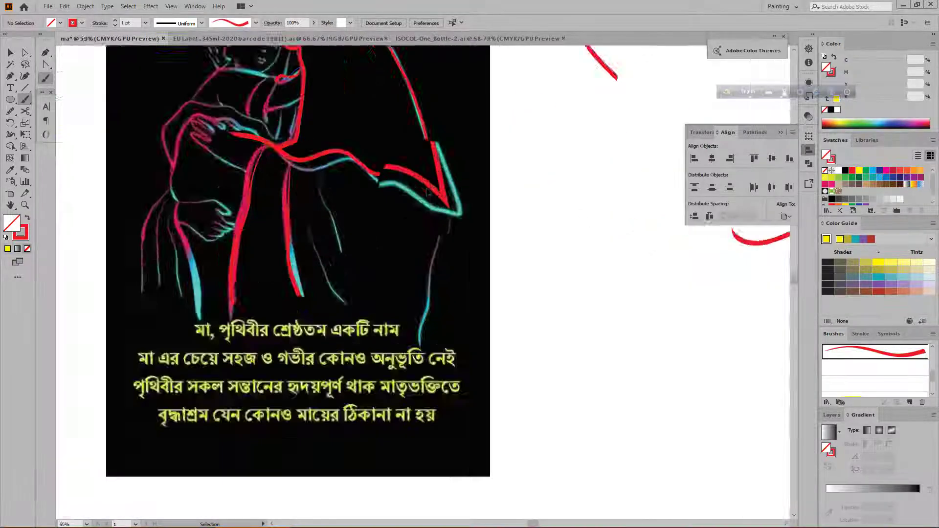
scroll(426, 197, down, 2)
scroll(162, 132, up, 3)
scroll(156, 134, down, 3)
scroll(156, 135, down, 2)
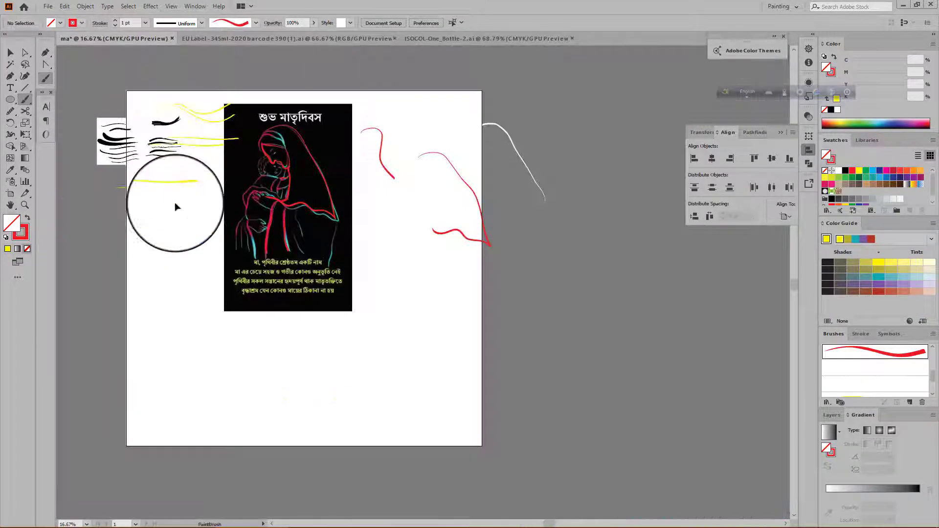
Step: Stretch the yellow stroke shape below the red sample stroke to about 866 px wide
click(26, 53)
click(163, 185)
scroll(254, 211, up, 1)
scroll(254, 210, up, 1)
click(230, 231)
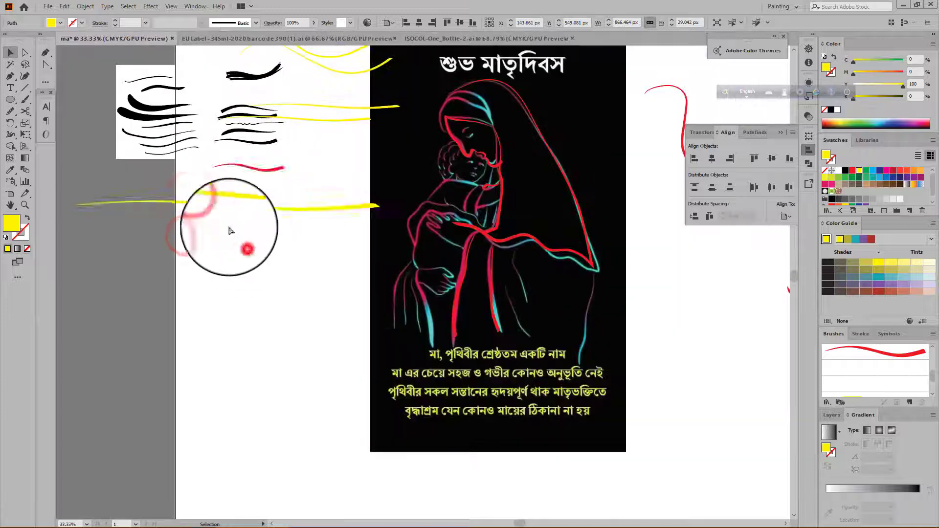
key(v)
scroll(202, 109, up, 3)
scroll(199, 109, down, 3)
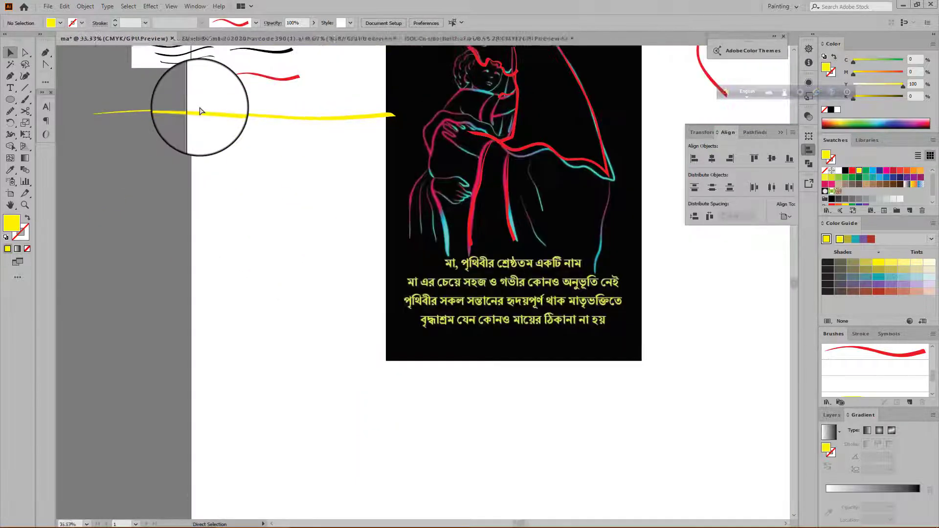
scroll(387, 87, up, 1)
scroll(384, 98, down, 1)
Step: Paint a long test curve with the red art brush and try tracing the garment's outer edge and folds below the hem
key(shift+x)
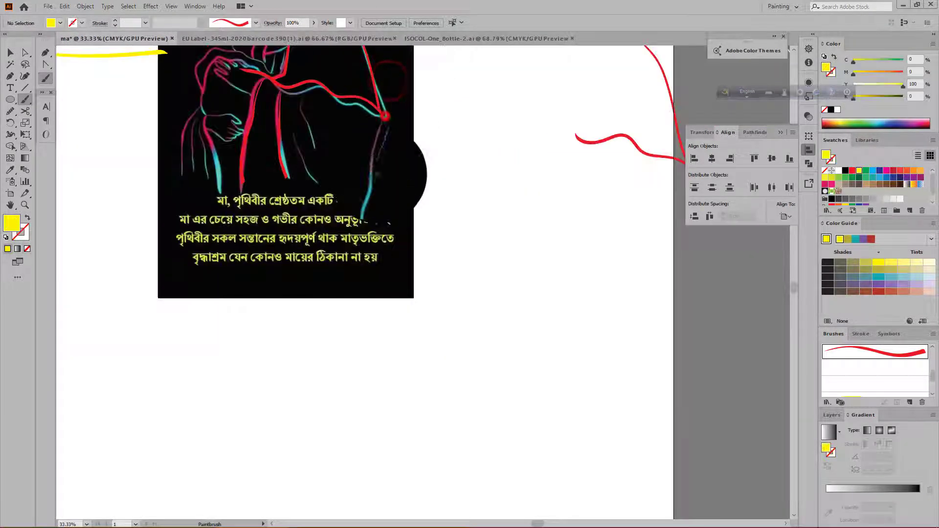
drag(370, 346, 439, 145)
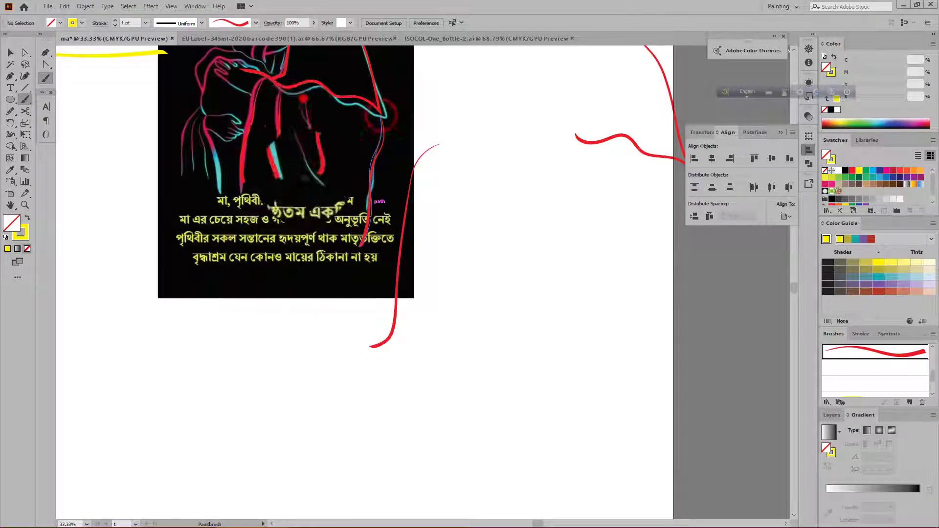
key(ctrl+minus)
Step: Delete the traced strokes over the poster and the test strokes beside it, leaving the stroke width profile at Uniform
click(10, 52)
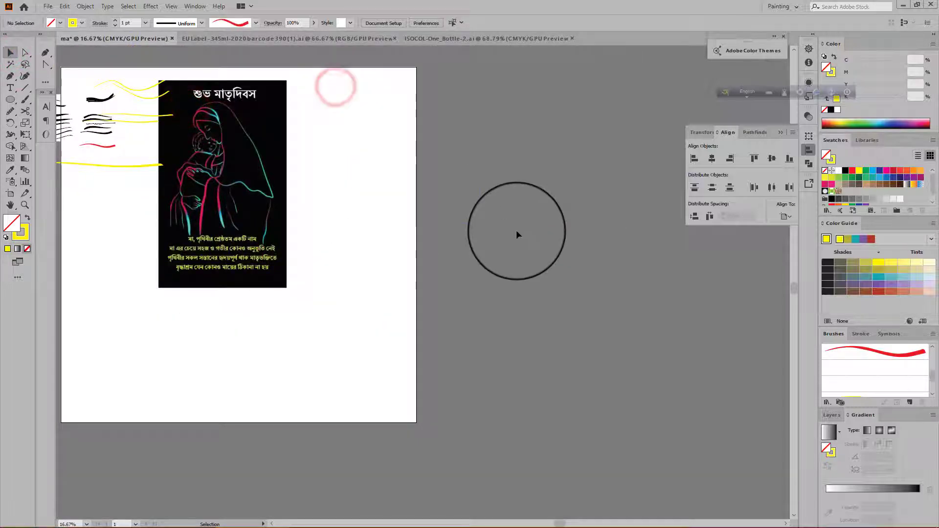
click(202, 23)
click(185, 44)
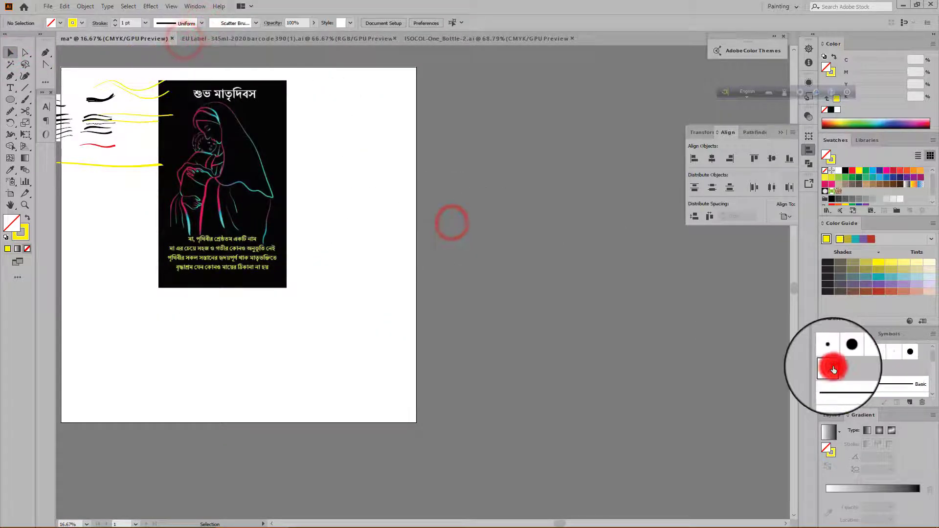
Step: Try painting test strokes over and around the poster with the yellow stroke scatter brush
double_click(832, 367)
click(557, 368)
key(b)
drag(314, 179, 367, 353)
drag(258, 159, 240, 348)
drag(126, 317, 436, 195)
drag(447, 124, 566, 131)
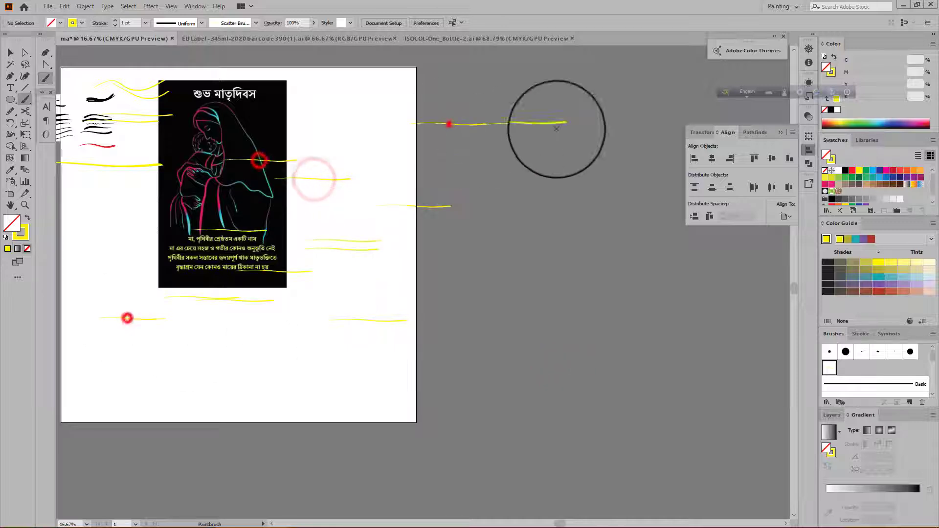
drag(400, 164, 636, 163)
drag(556, 250, 650, 264)
drag(468, 245, 548, 210)
click(522, 186)
Step: Delete all the yellow scatter brush test strokes
click(10, 53)
key(ctrl+a)
key(Delete)
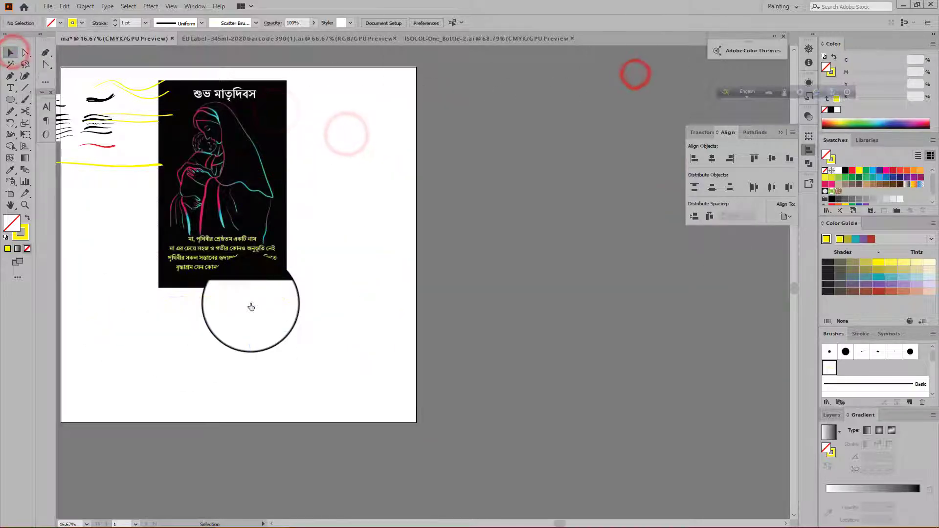
Step: Create a new art brush from the stretched yellow stroke shape
scroll(847, 376, down, 2)
click(867, 355)
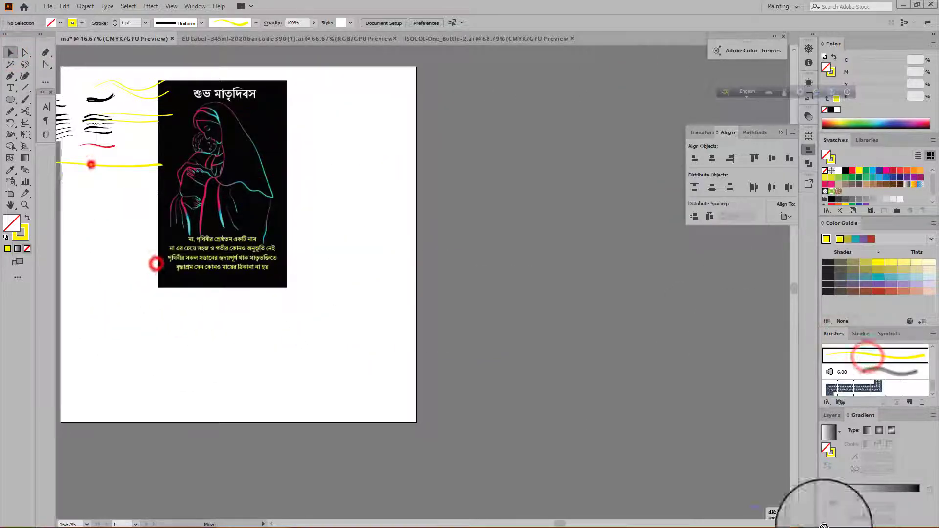
click(910, 402)
click(437, 337)
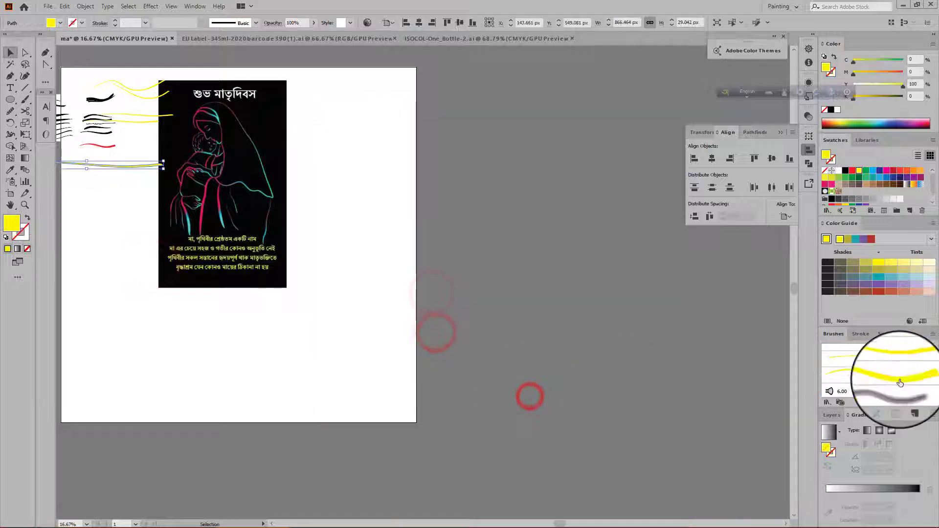
Step: Try the thicker and thinner yellow art brushes on the outline of the stretched stroke shape
click(875, 372)
scroll(868, 377, down, 2)
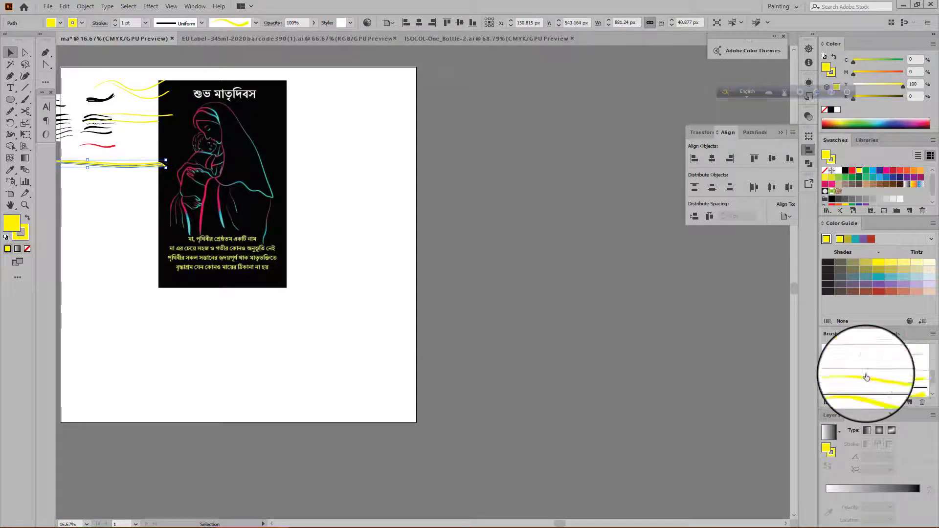
click(866, 376)
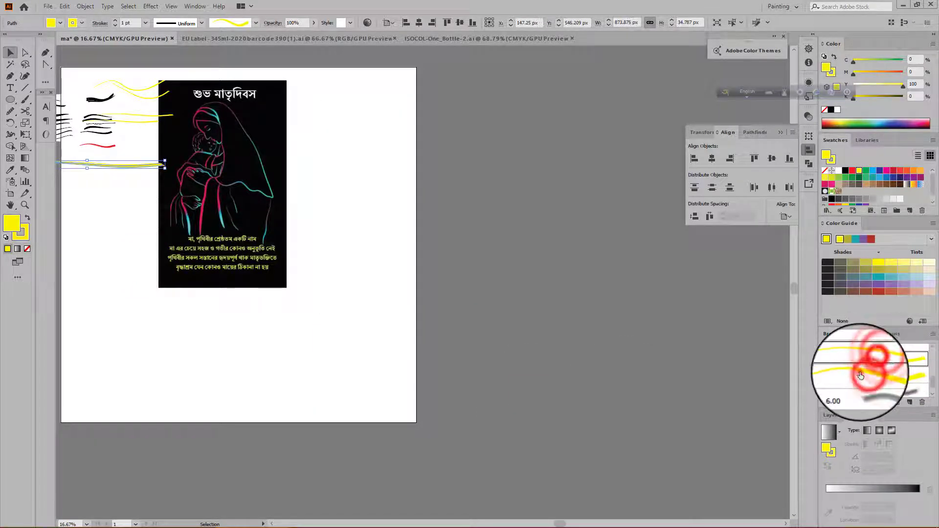
Step: Delete the stretched yellow stroke shape beside the poster
click(140, 260)
scroll(477, 167, down, 1)
scroll(478, 168, up, 2)
scroll(189, 104, up, 3)
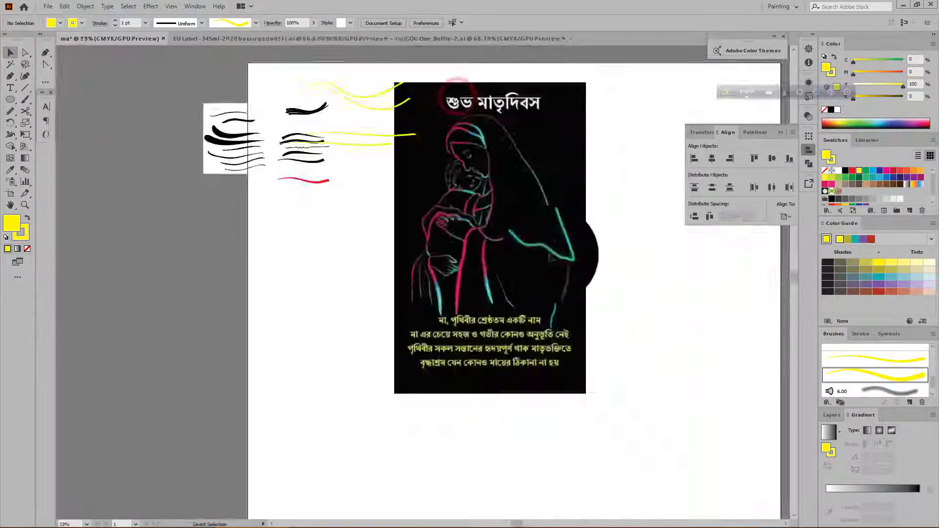
Step: Draw a closed yellow wedge about 203 px long and 15 px high with the Pen tool and move it below the red sample stroke
click(10, 76)
click(180, 188)
click(286, 190)
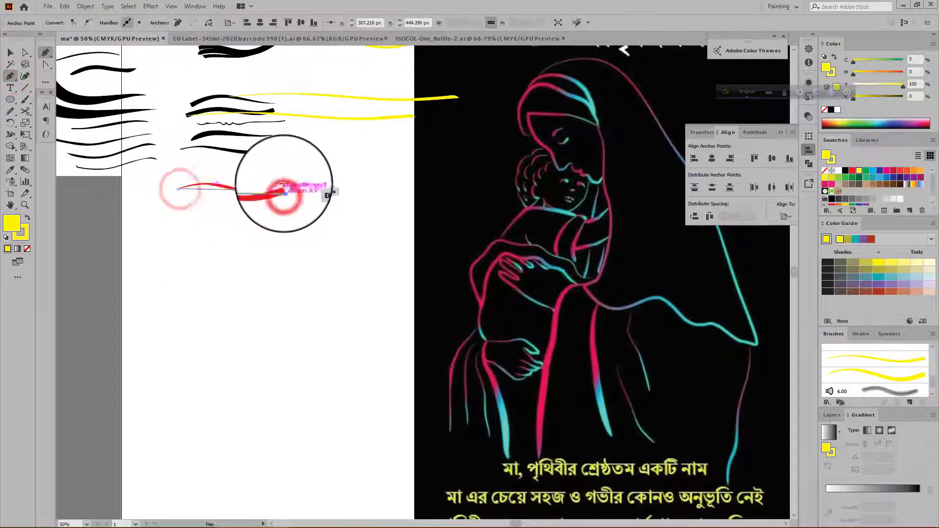
click(179, 189)
key(v)
drag(232, 187, 275, 214)
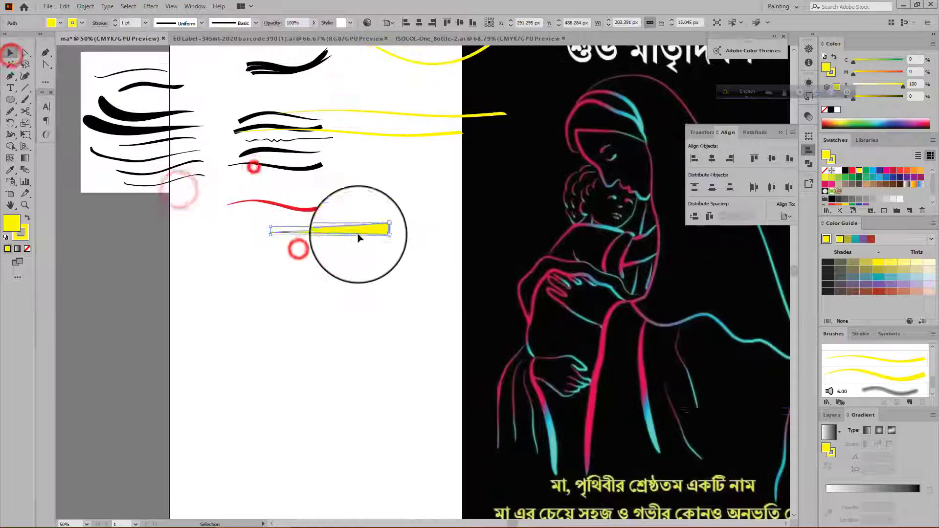
Step: Create a new art brush from the yellow wedge
click(910, 402)
click(430, 329)
click(541, 398)
Step: Paint an S-shaped test stroke beside the poster with the wedge art brush
key(b)
drag(428, 278, 300, 365)
drag(715, 400, 543, 348)
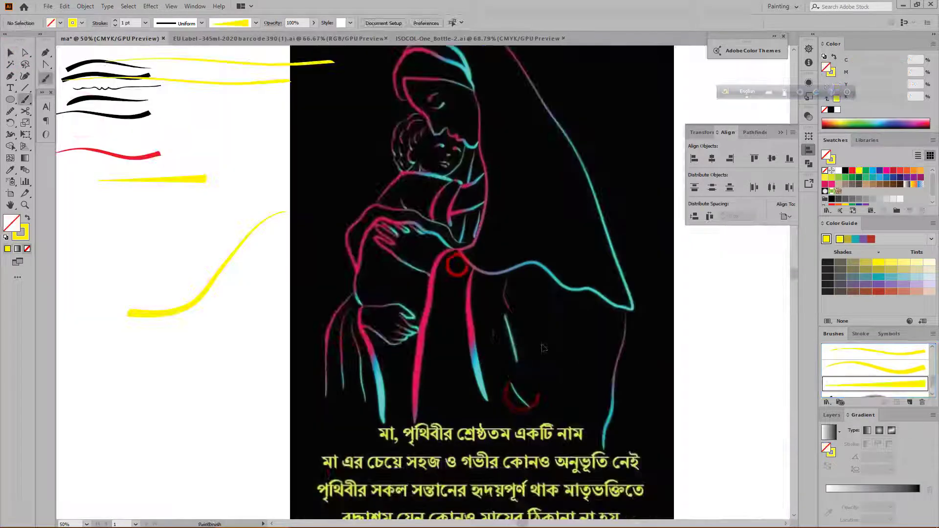
scroll(543, 349, up, 3)
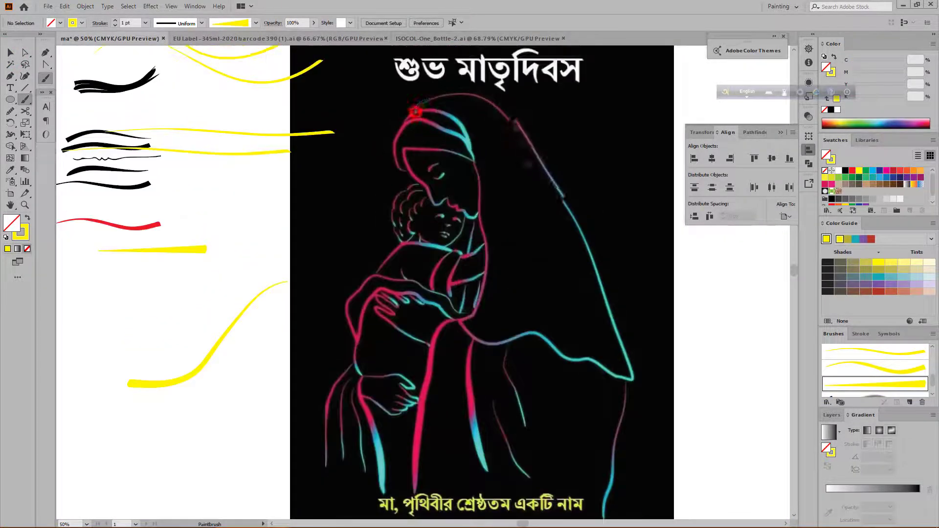
Step: Try to trace the veil's outer edge and lower hem in one stroke with the wedge art brush
drag(414, 111, 636, 387)
key(ctrl+minus)
key(ctrl+plus)
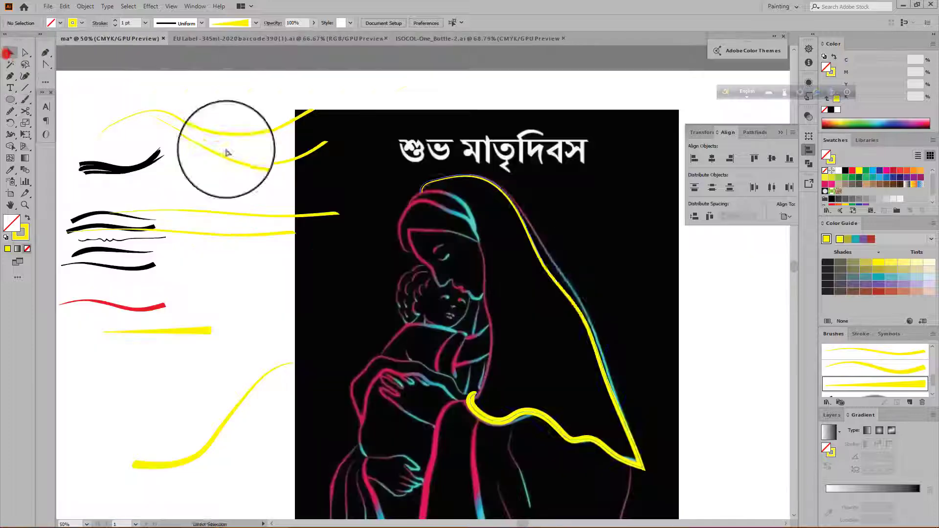
key(ctrl+z)
click(10, 53)
scroll(571, 300, down, 1)
key(b)
mouse_move(421, 168)
mouse_down()
mouse_move(455, 153)
mouse_move(565, 264)
mouse_up()
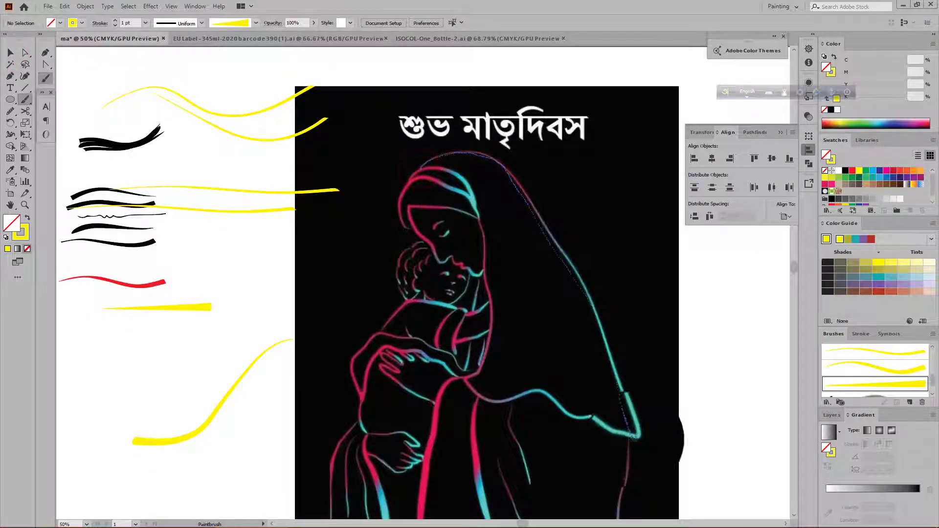
drag(572, 410, 465, 379)
scroll(558, 352, down, 1)
key(ctrl+z)
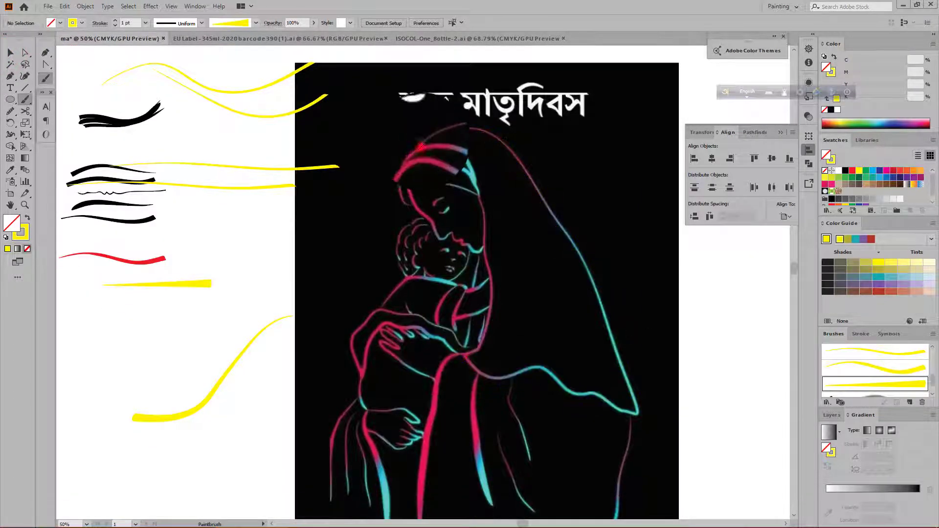
Step: Trace the veil's outer edge down to its pointed corner and back along the lower hem with the wedge art brush
drag(414, 146, 419, 142)
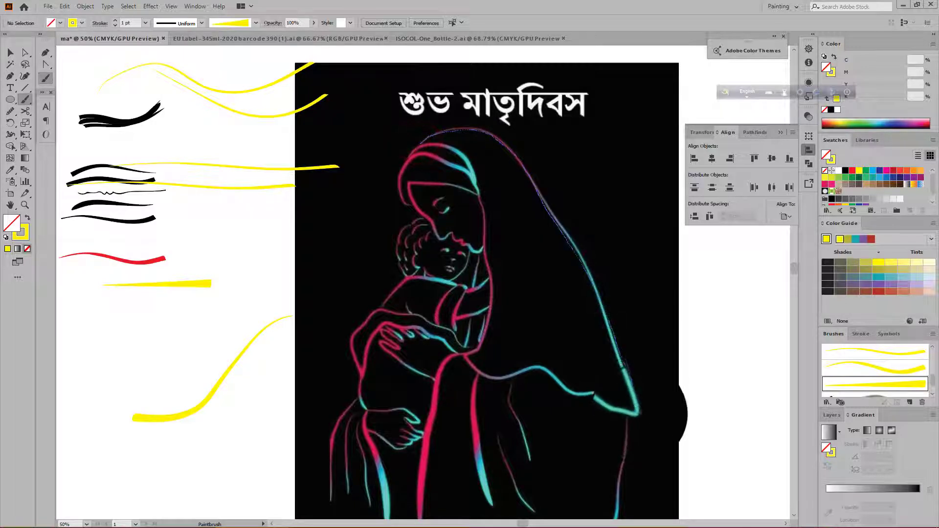
drag(468, 416, 469, 416)
key(ctrl+minus)
key(ctrl+minus)
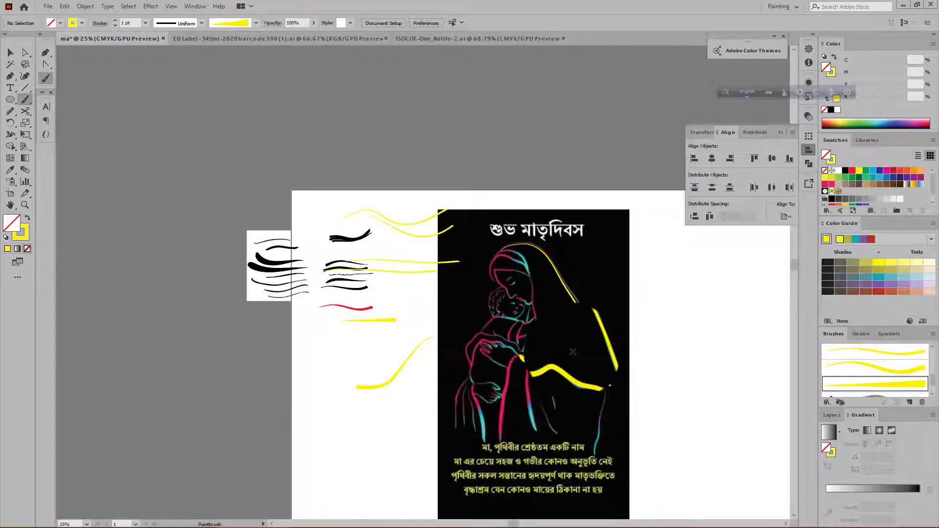
Step: Reduce the traced veil stroke's weight to 0.5 pt and deselect it
key(v)
click(115, 25)
click(115, 25)
click(115, 26)
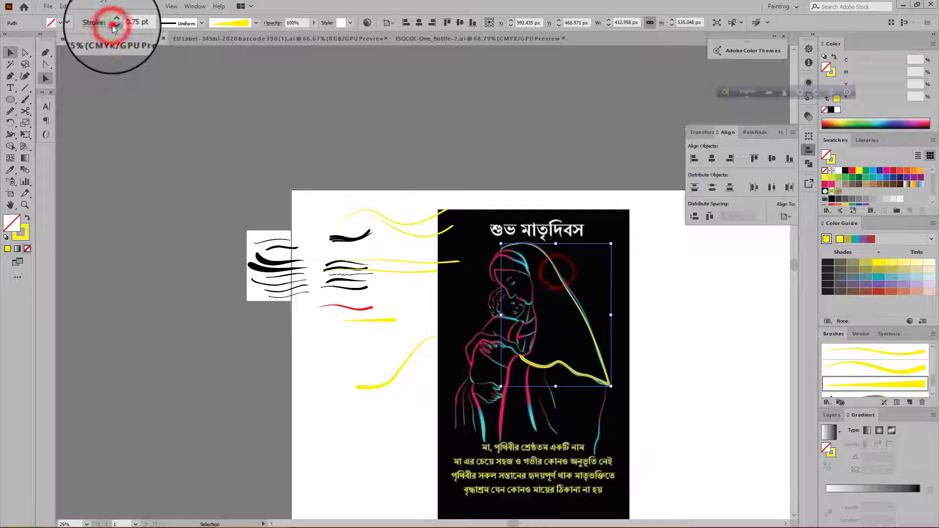
click(631, 236)
Step: Adjust the anchor point and direction handle on the veil stroke's long slope to follow the line art
scroll(675, 315, down, 1)
click(26, 53)
drag(579, 286, 593, 306)
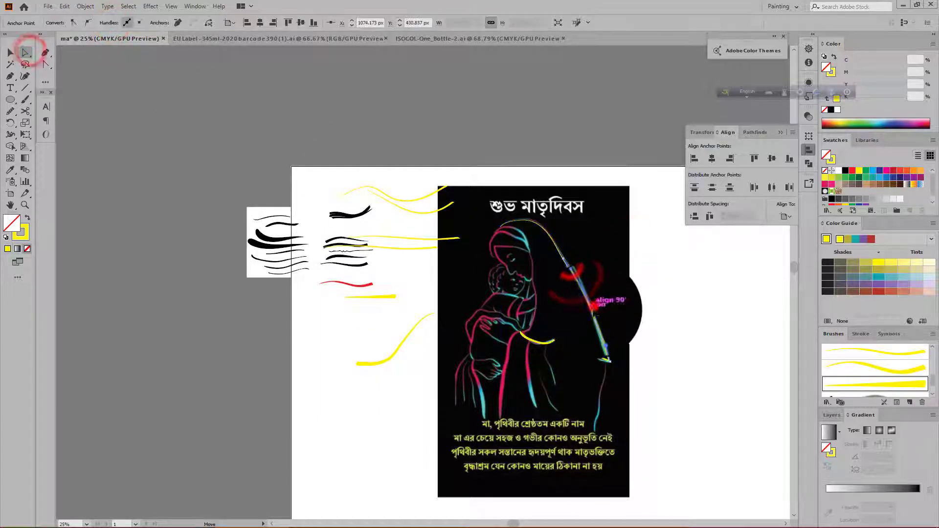
key(ctrl+plus)
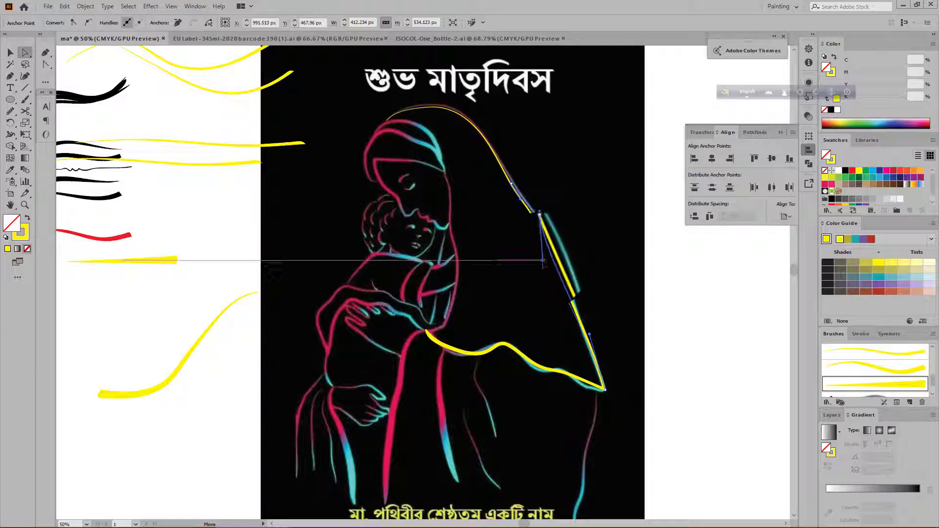
scroll(631, 272, down, 1)
click(618, 272)
Step: Trace the veil's inner edge from the mother's headband down to the start of the hem with the wedge art brush
key(b)
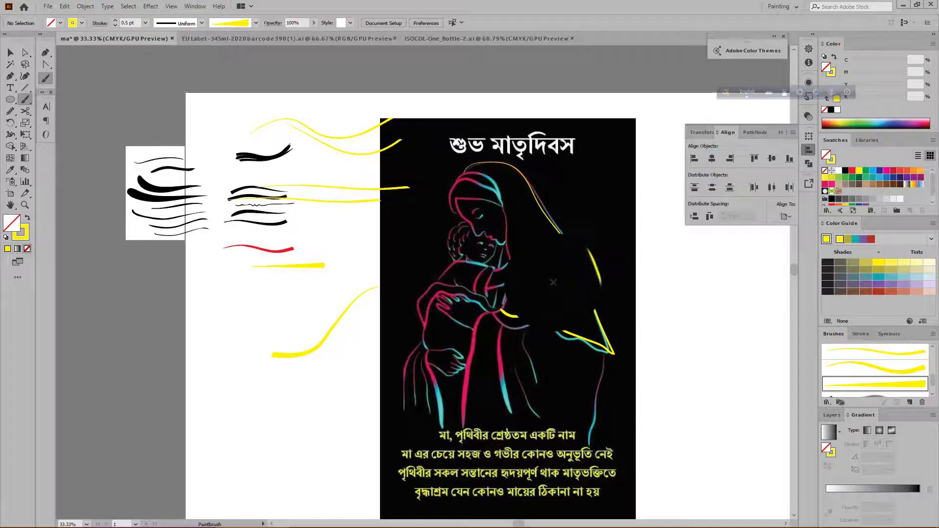
scroll(548, 272, down, 3)
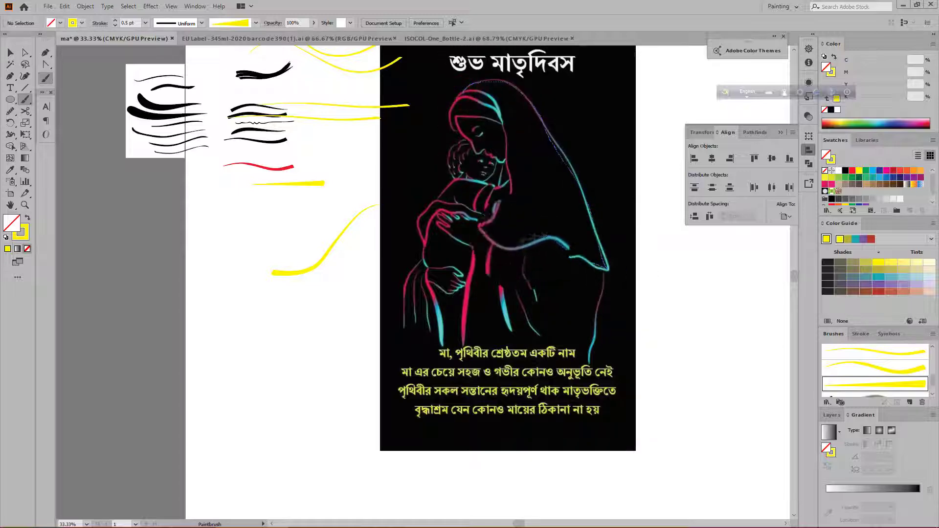
scroll(508, 244, down, 1)
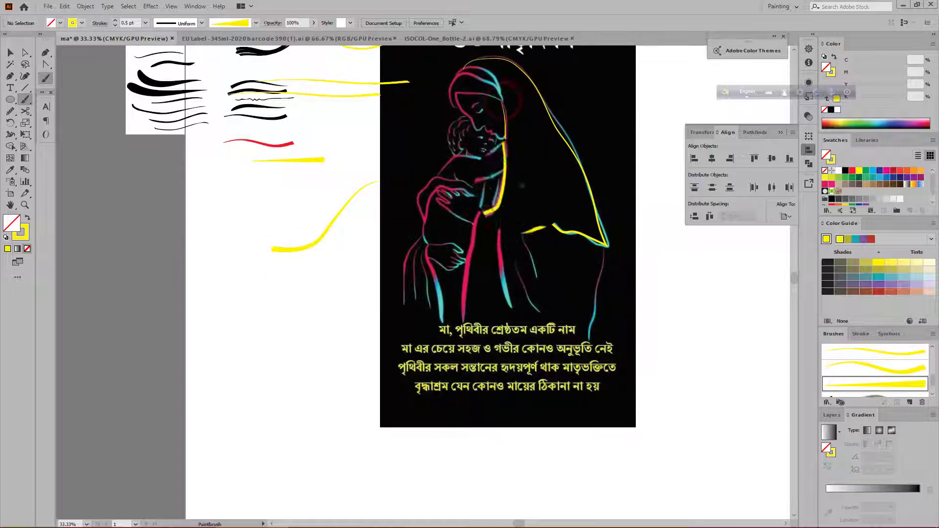
key(ctrl+1)
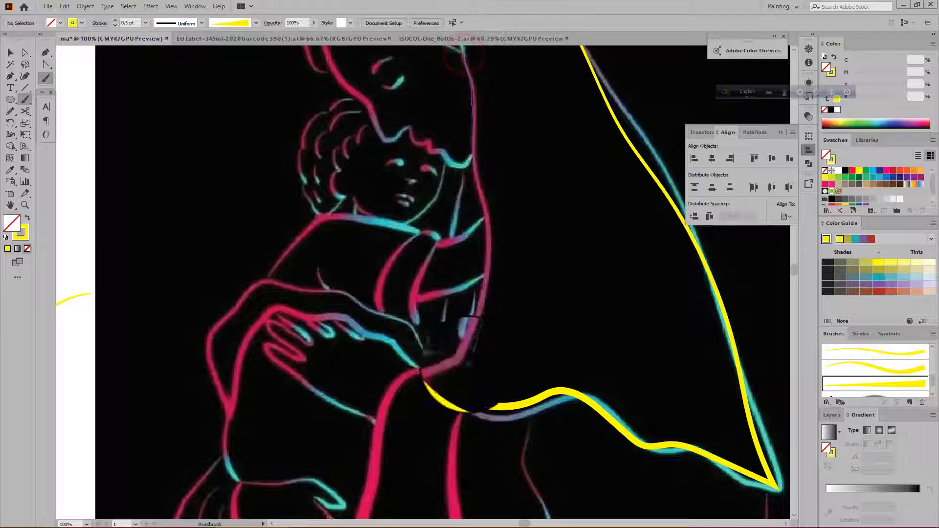
key(ctrl+0)
key(ctrl+1)
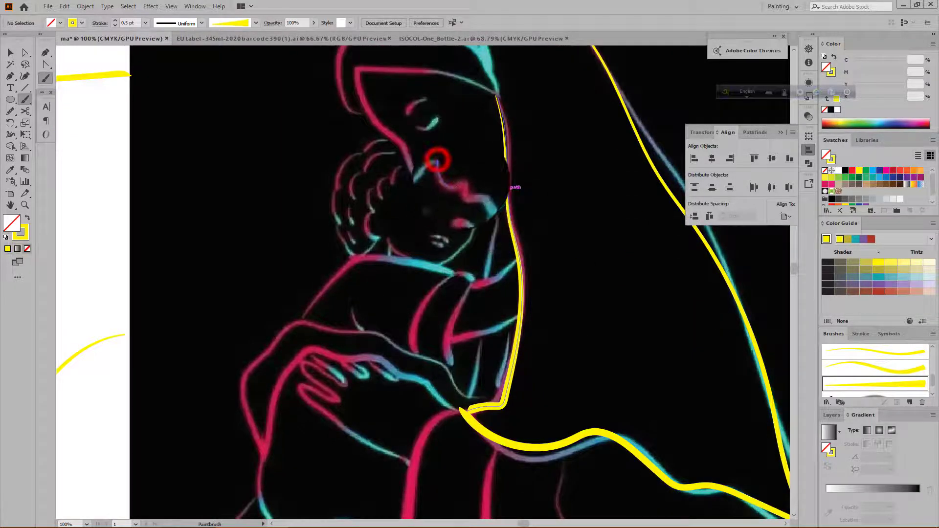
Step: Trace the mother's facial profile from the chin and lips up to the forehead with the wedge art brush
key(ctrl+minus)
key(ctrl+minus)
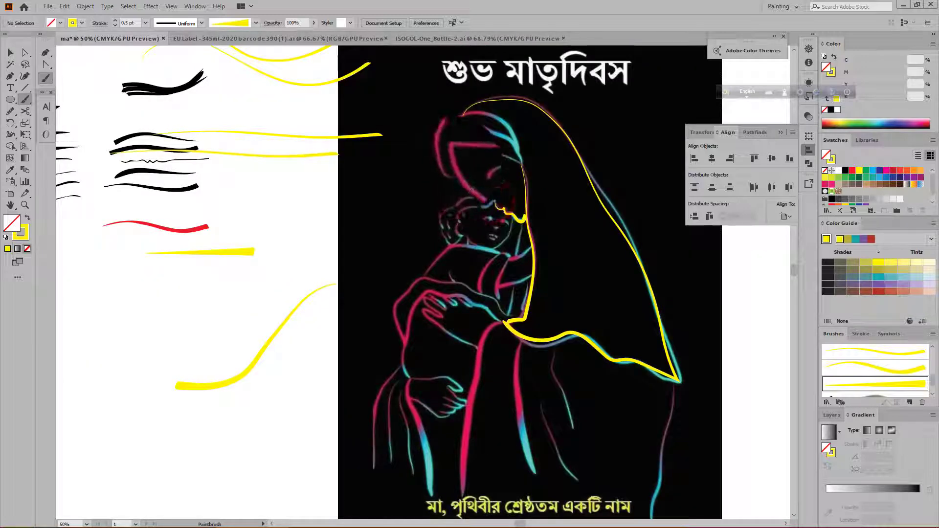
drag(488, 201, 448, 147)
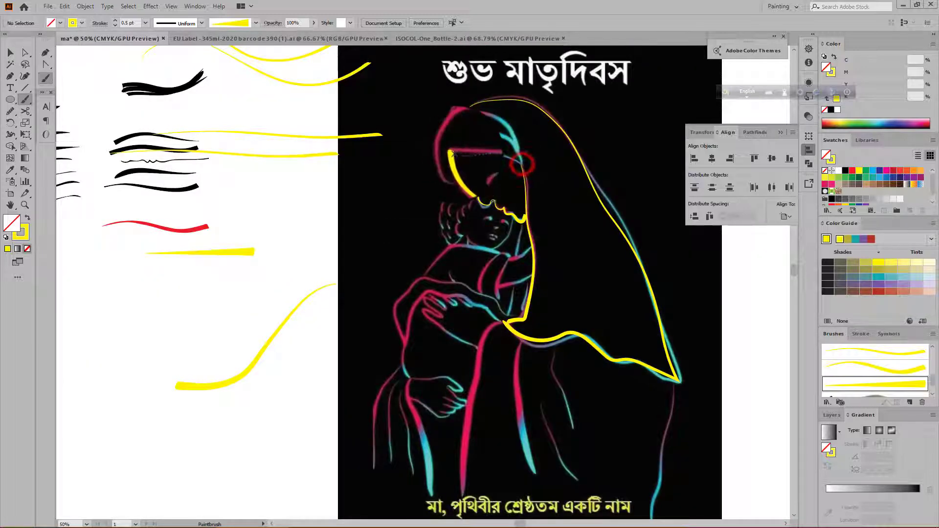
Step: Trace the headband's lower edge and its inner upper curve around the mother's head
key(ctrl+plus)
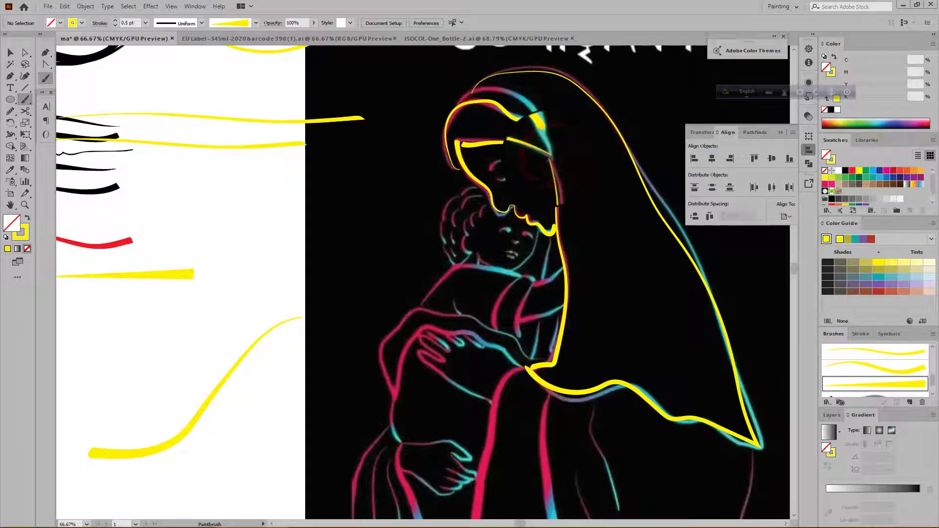
scroll(550, 157, up, 2)
scroll(551, 153, up, 2)
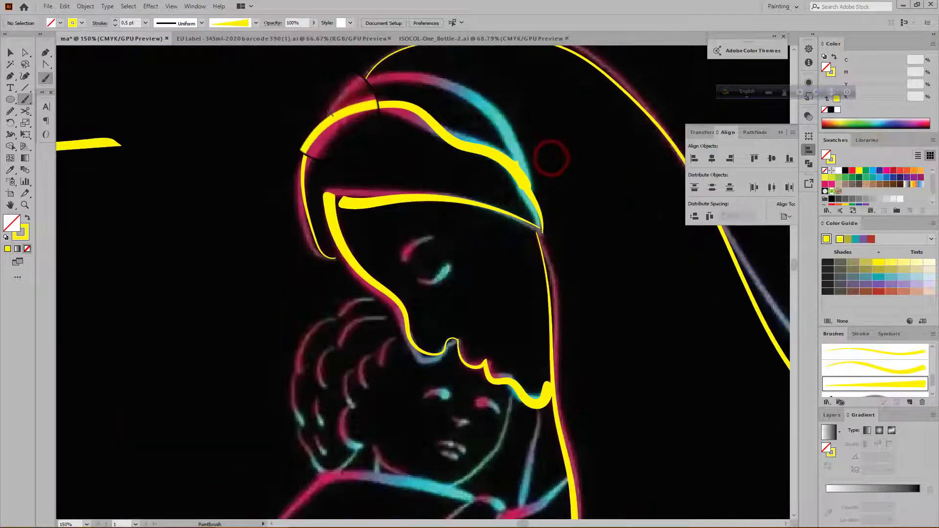
scroll(569, 209, down, 4)
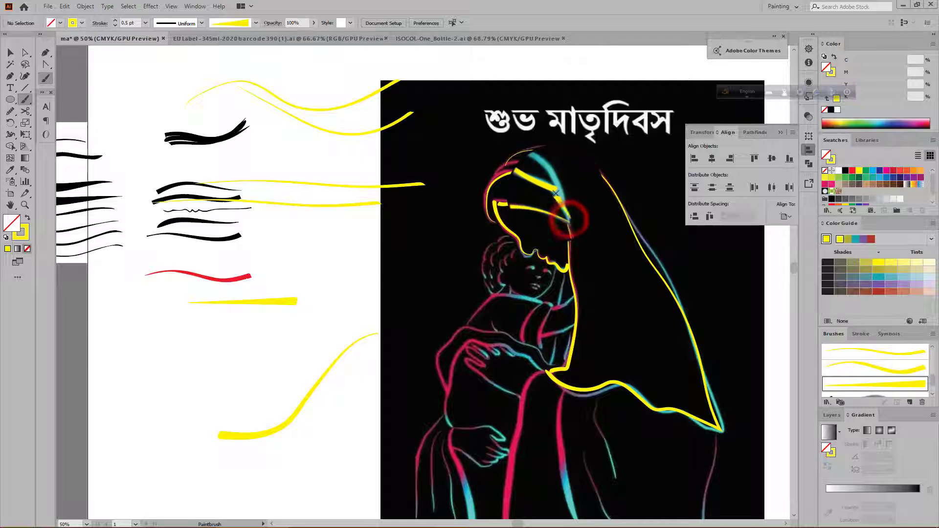
scroll(569, 219, up, 3)
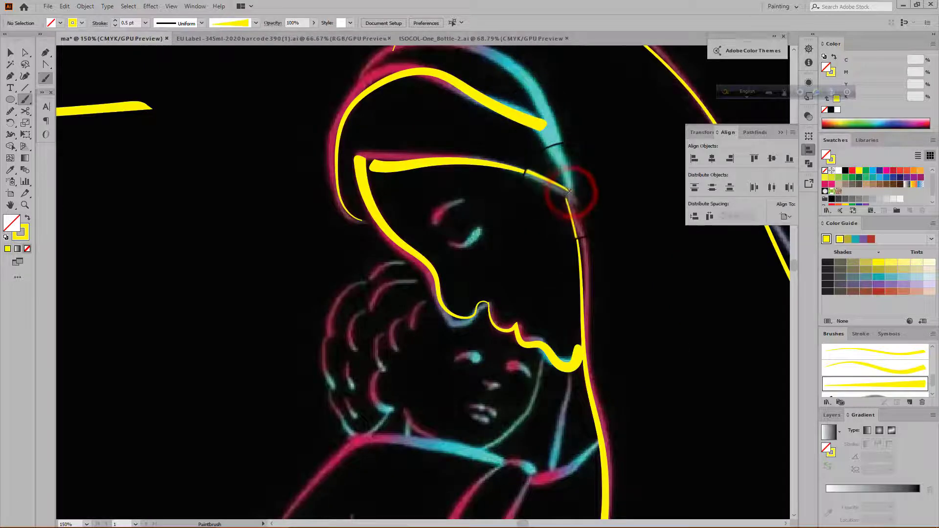
Step: Trace the headband's outer curve from the temple over the top of the head, redoing the unsuccessful stroke
drag(563, 164, 545, 124)
scroll(548, 141, up, 1)
drag(558, 163, 511, 76)
key(ctrl+z)
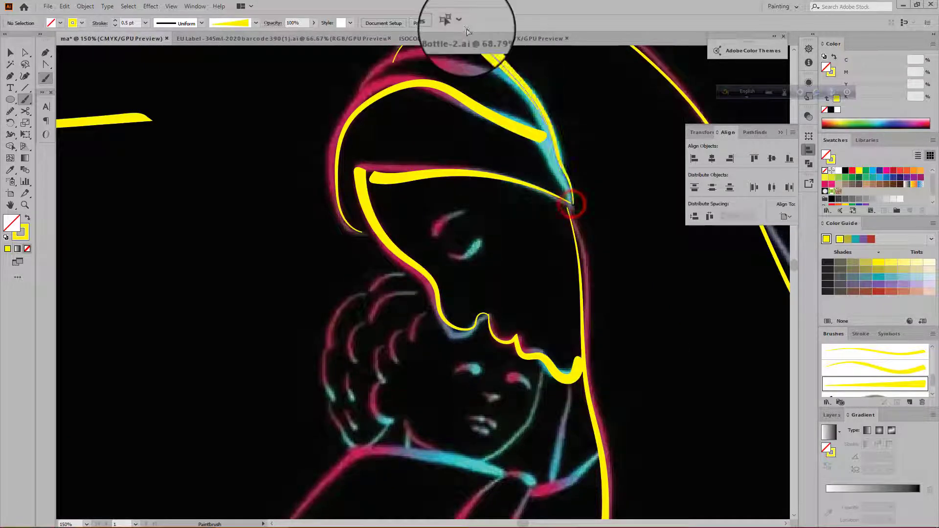
drag(571, 204, 510, 74)
scroll(391, 79, up, 2)
drag(355, 113, 390, 85)
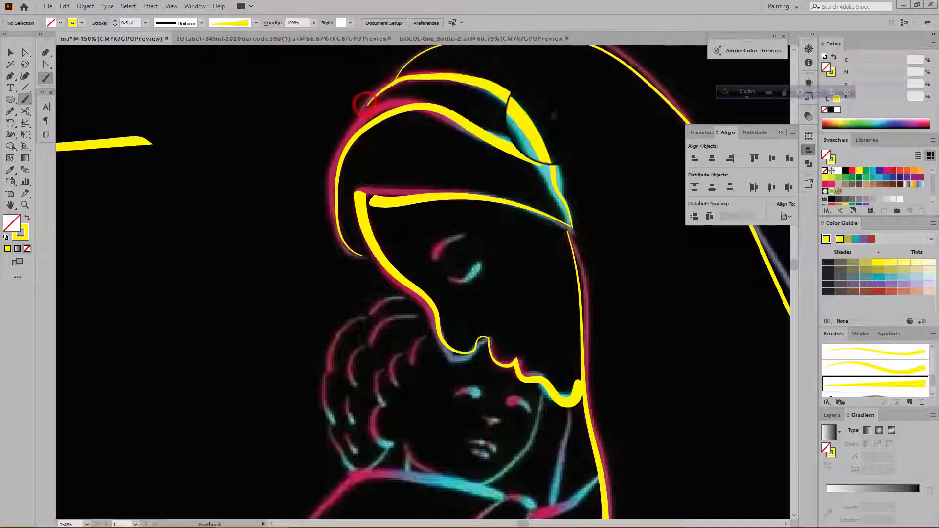
Step: Try to trace a curl of the child's hair with the yellow wedge art brush
scroll(365, 105, down, 3)
scroll(554, 116, down, 3)
scroll(499, 88, up, 2)
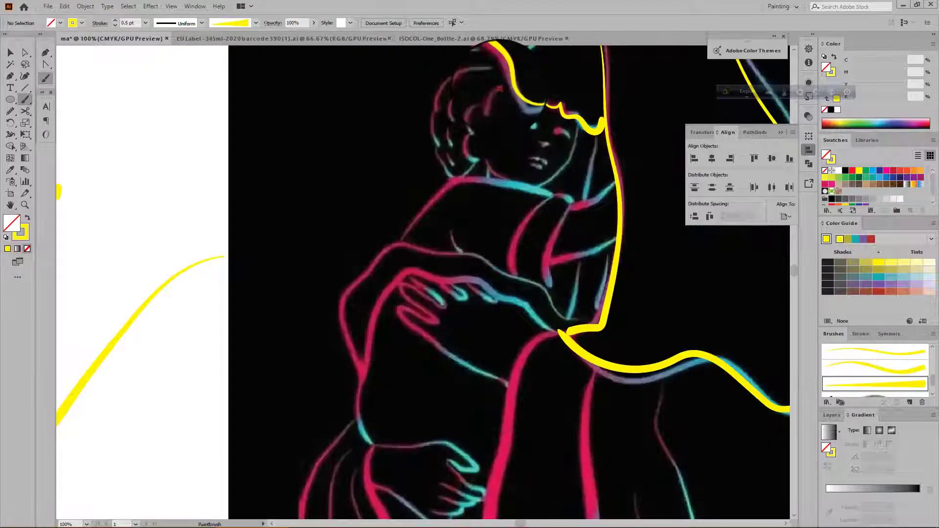
scroll(501, 79, up, 4)
scroll(524, 119, down, 3)
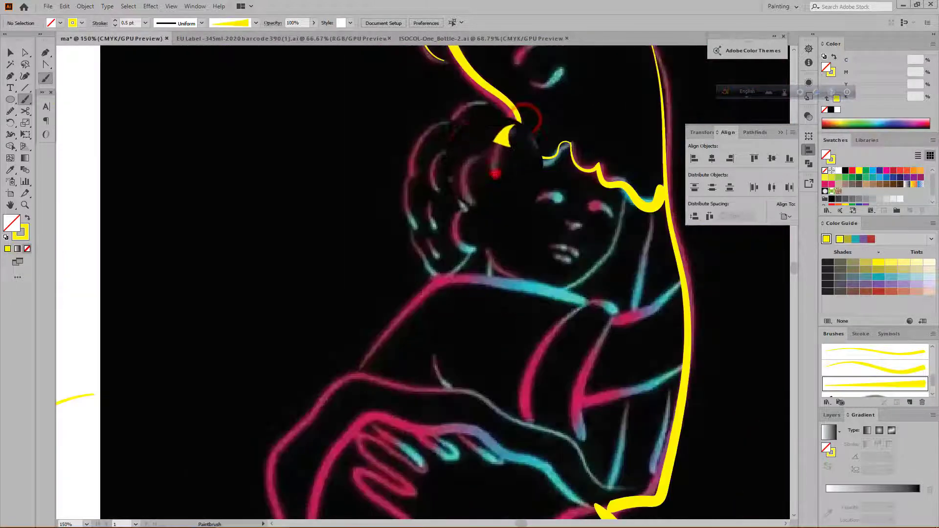
scroll(519, 152, up, 2)
scroll(519, 153, down, 5)
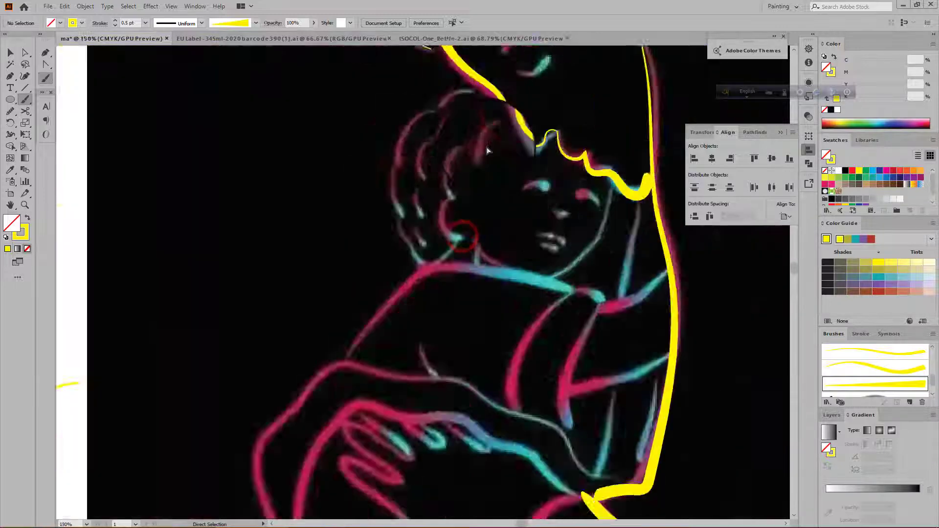
scroll(339, 169, up, 1)
Step: Duplicate the yellow wedge shape and place the copy below the S-shaped test stroke
click(10, 52)
scroll(300, 248, up, 2)
drag(354, 184, 326, 259)
click(24, 52)
click(337, 245)
scroll(325, 257, up, 2)
scroll(325, 257, down, 4)
scroll(538, 210, up, 3)
drag(696, 258, 416, 167)
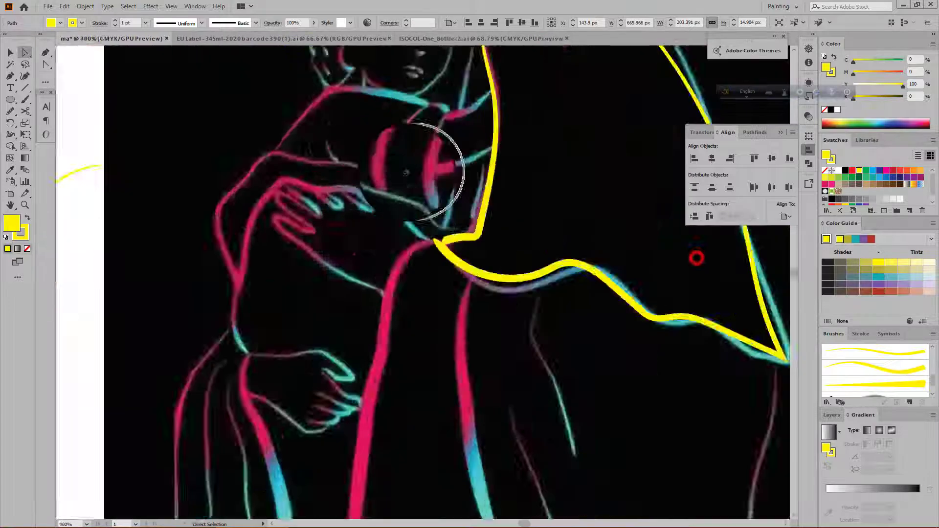
scroll(477, 138, down, 3)
scroll(460, 161, up, 1)
drag(109, 266, 173, 204)
scroll(211, 196, up, 1)
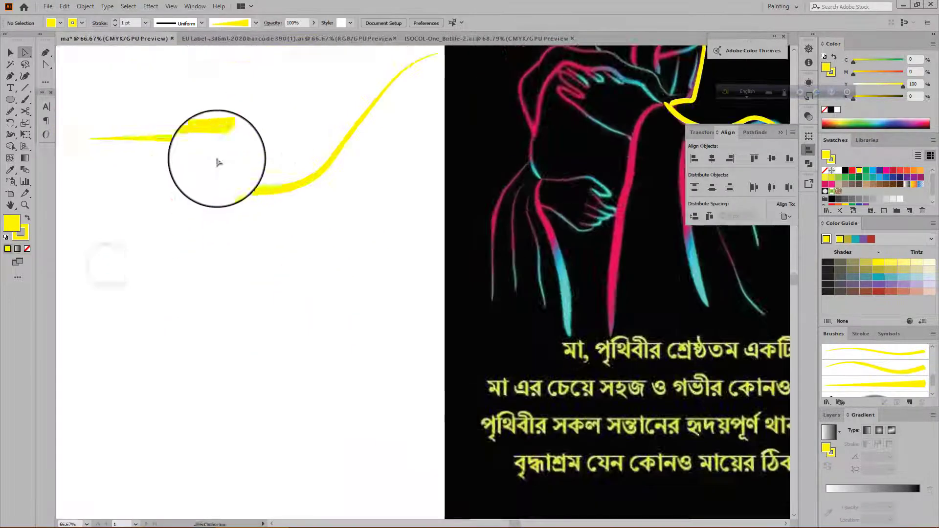
drag(217, 139, 210, 243)
click(225, 260)
click(10, 75)
click(105, 184)
click(210, 189)
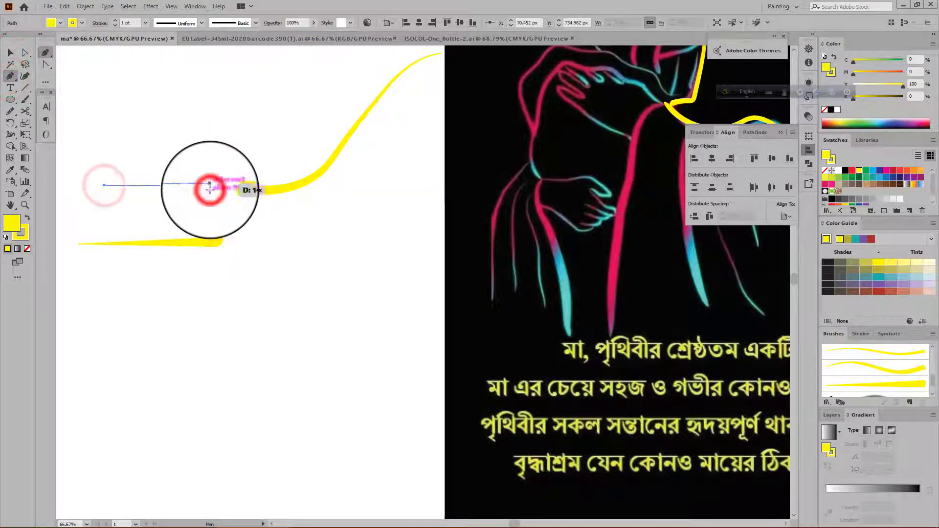
scroll(210, 192, up, 1)
scroll(210, 192, down, 2)
click(202, 188)
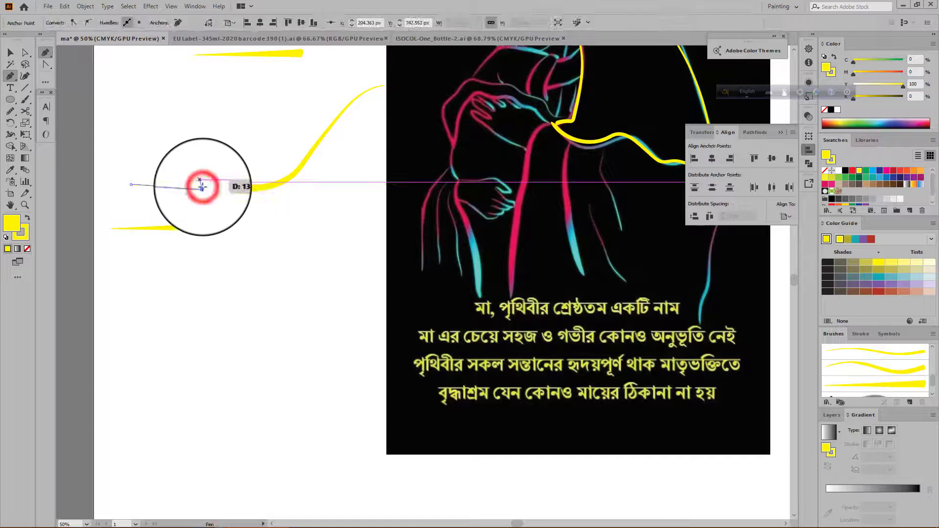
click(206, 181)
scroll(203, 189, up, 1)
scroll(191, 197, up, 1)
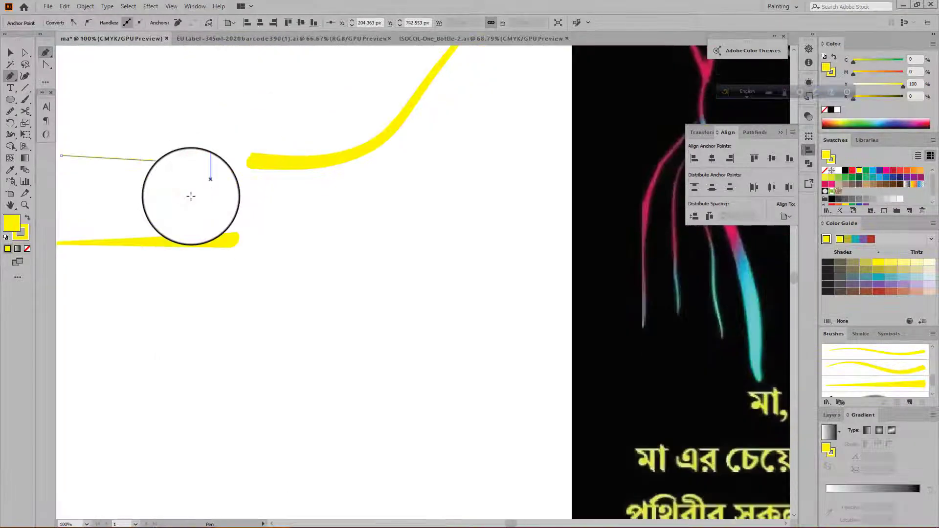
Step: Draw a closed yellow wedge about 166 px long and 10 px high with the Pen tool and move it below the copied wedge
click(333, 331)
click(507, 338)
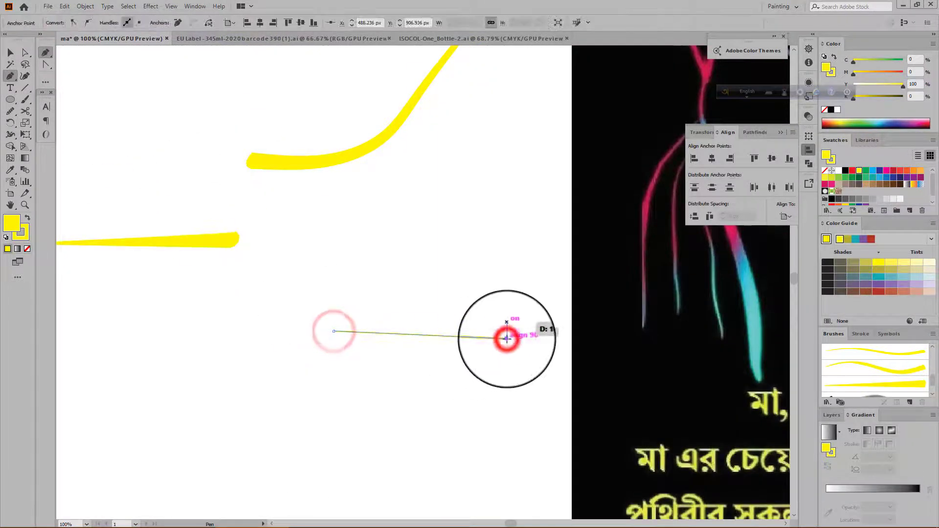
click(507, 334)
click(334, 331)
drag(499, 327, 841, 374)
click(11, 51)
click(442, 362)
scroll(521, 327, down, 4)
click(513, 328)
click(513, 355)
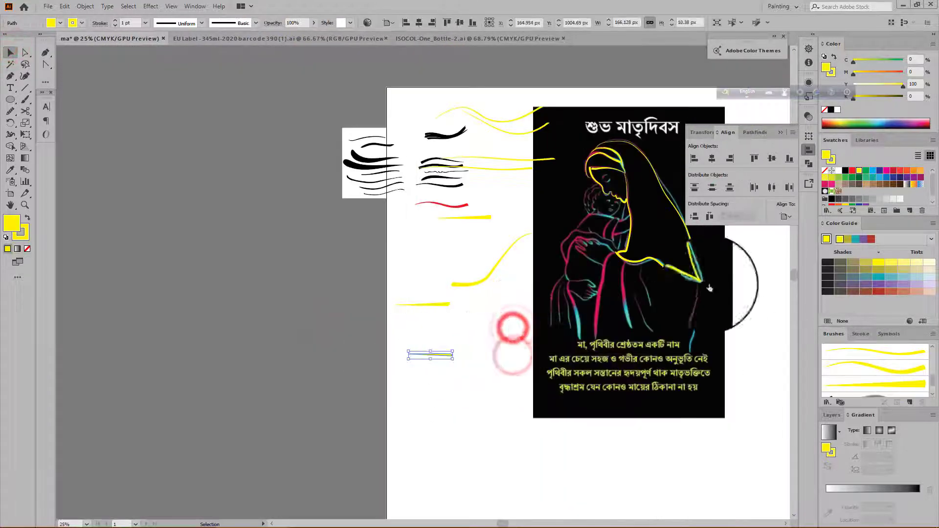
Step: Create a new art brush from the small wedge filled with dark red and select it for painting
click(430, 296)
click(433, 341)
click(525, 399)
key(ctrl+=)
key(b)
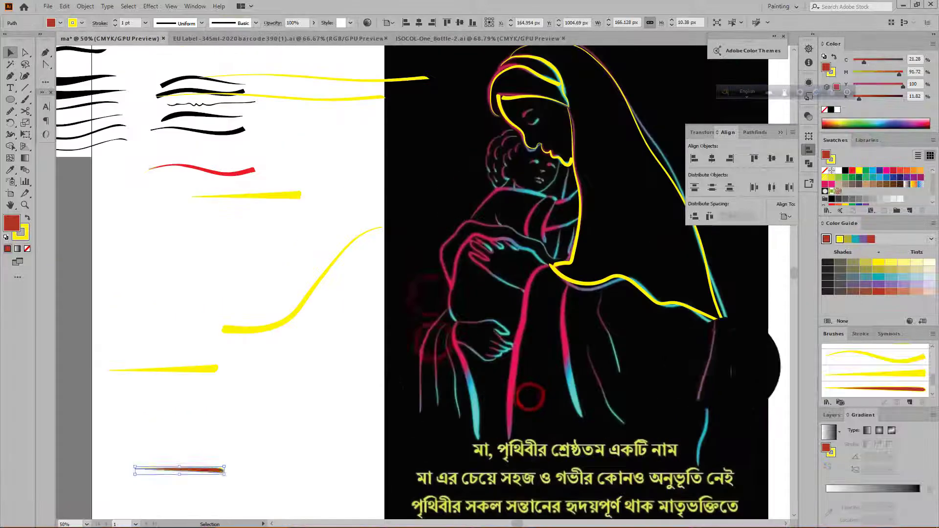
click(883, 388)
Step: Try to trace a curl of the child's hair with the dark red art brush
scroll(535, 146, up, 3)
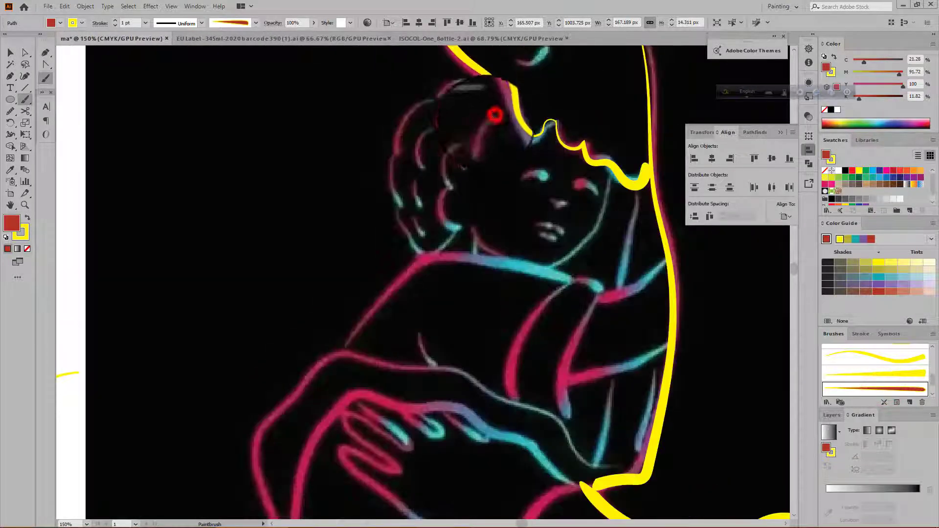
drag(495, 116, 480, 146)
key(ctrl+z)
scroll(488, 154, down, 3)
scroll(488, 148, up, 5)
scroll(494, 147, down, 9)
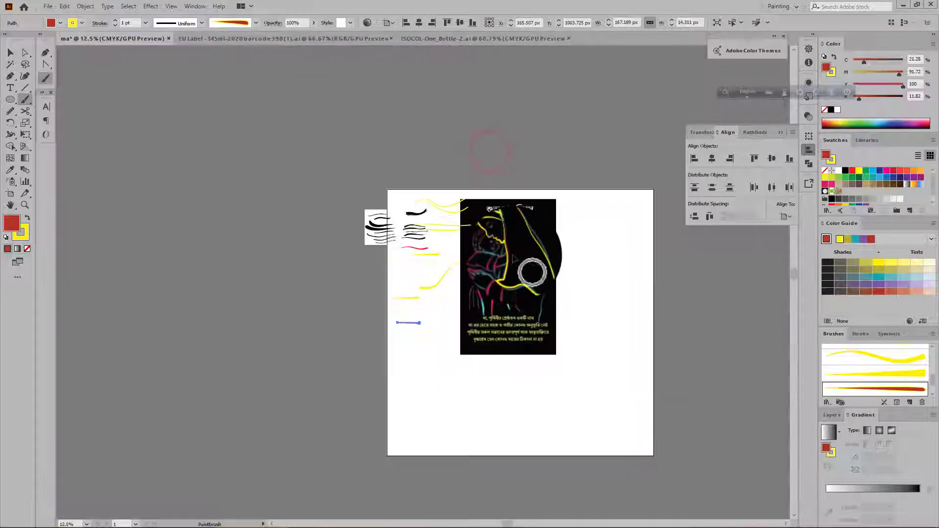
Step: Set the selected dark red wedge's stroke weight to 0.5 pt and deselect it
click(115, 25)
scroll(538, 257, up, 6)
scroll(314, 251, down, 4)
ctrl+click(684, 287)
scroll(294, 264, up, 4)
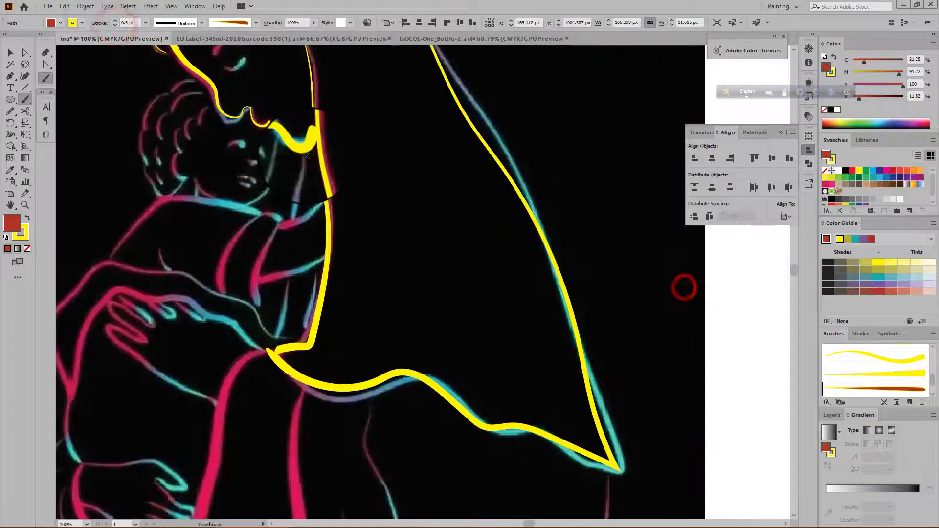
Step: Trace the short clothing folds between the child's body and the yellow veil edge with the dark red art brush at 0.5 pt
scroll(302, 208, down, 1)
mouse_move(306, 156)
mouse_down()
mouse_move(299, 207)
mouse_move(233, 274)
mouse_move(243, 322)
mouse_up()
scroll(310, 151, up, 3)
scroll(300, 146, down, 3)
ctrl+click(300, 59)
scroll(265, 252, up, 2)
drag(342, 261, 236, 295)
scroll(274, 274, down, 3)
drag(298, 201, 273, 283)
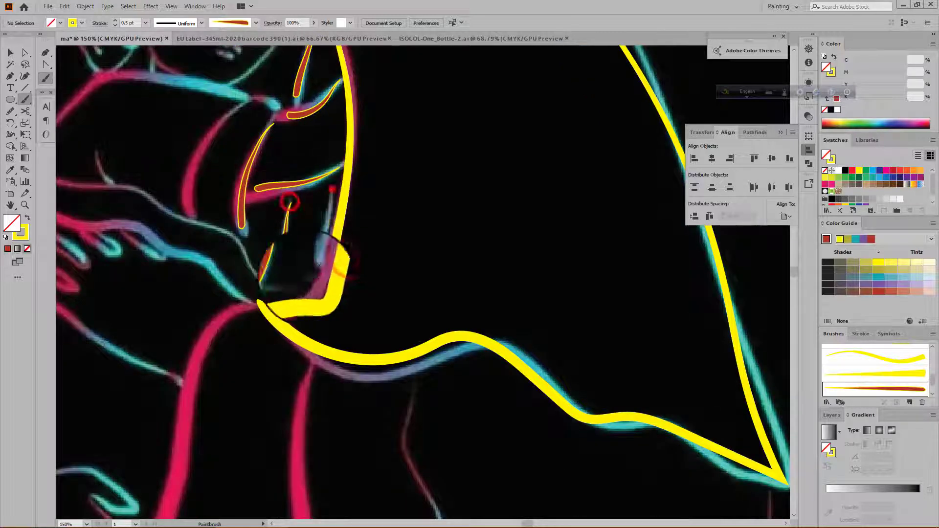
drag(332, 189, 316, 269)
Step: Trace the inner and outer outlines of the mother's upper arm down to where they meet at the elbow, using the 0.5 pt brush
scroll(269, 215, down, 2)
scroll(250, 196, down, 2)
mouse_move(259, 179)
mouse_down()
mouse_move(129, 186)
mouse_move(125, 232)
mouse_up()
key(ctrl+z)
scroll(249, 172, down, 1)
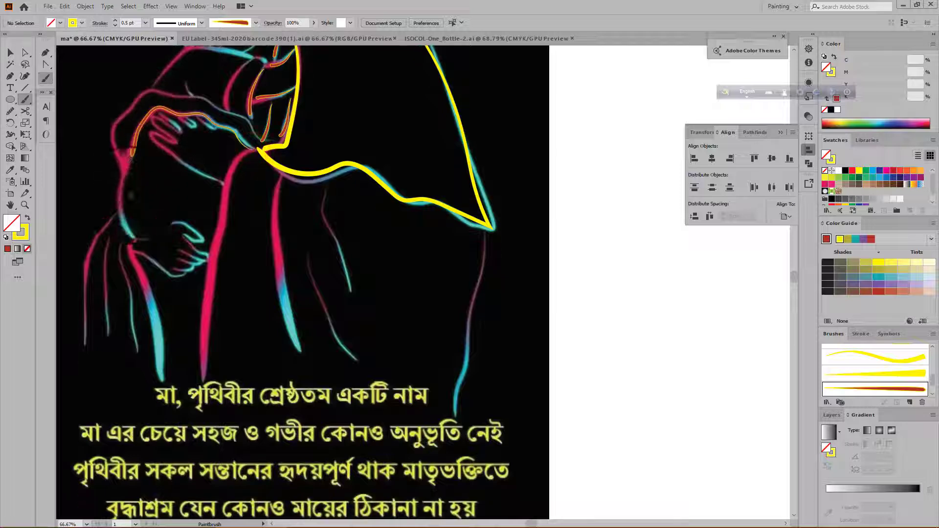
scroll(260, 162, up, 2)
scroll(283, 140, down, 5)
scroll(155, 106, up, 5)
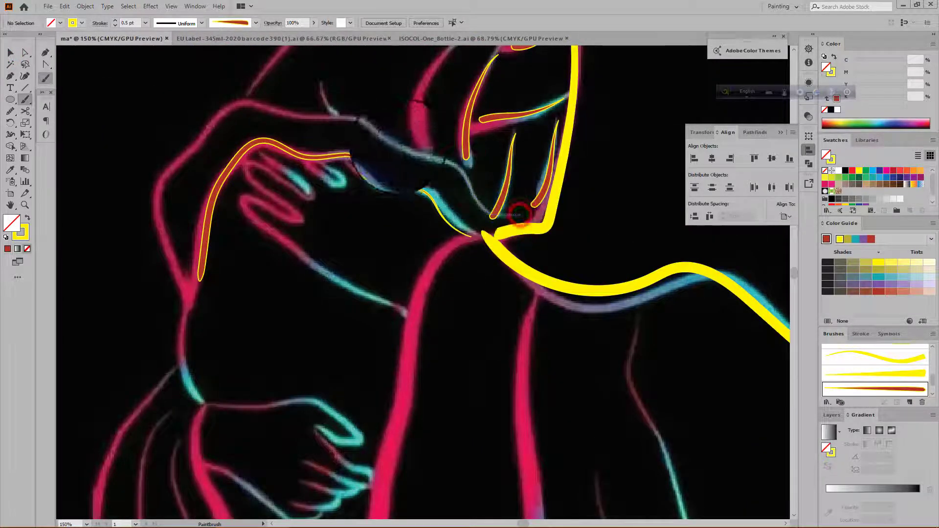
scroll(201, 115, down, 5)
scroll(200, 115, up, 6)
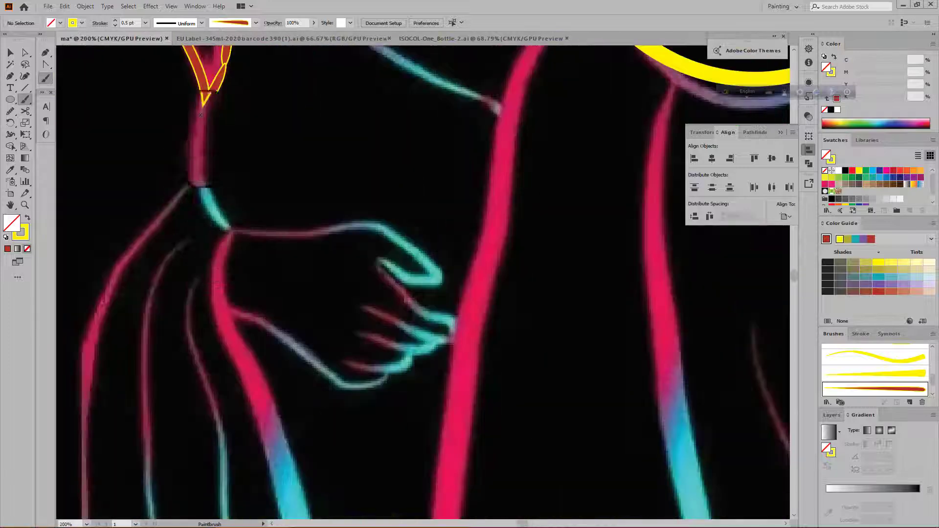
Step: Trace the short curve below the elbow at 0.5 pt and the long fold hanging beneath it at 1 pt
scroll(202, 123, down, 2)
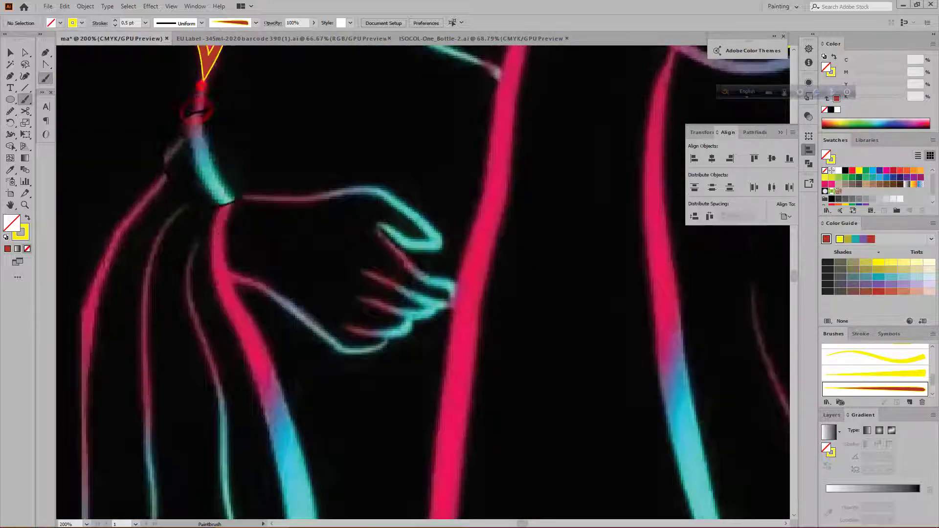
scroll(87, 477, down, 3)
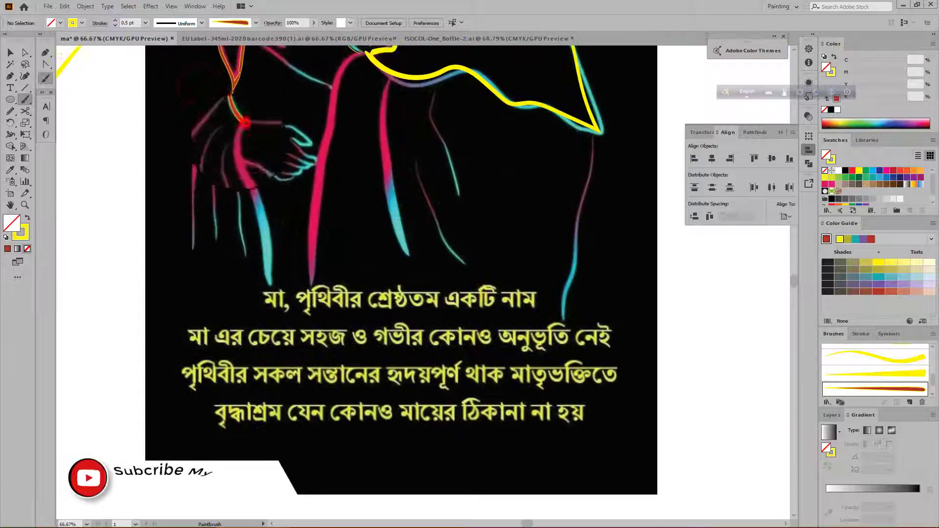
scroll(242, 129, up, 1)
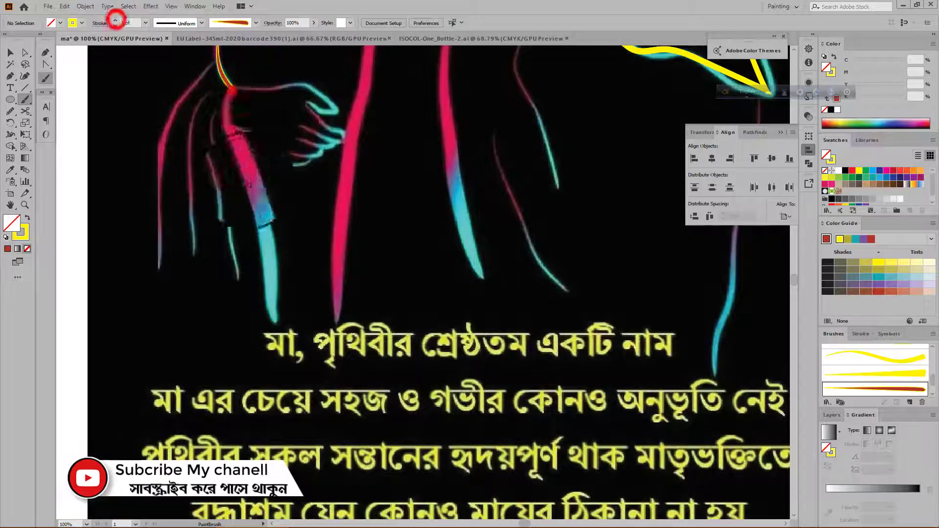
drag(232, 90, 276, 288)
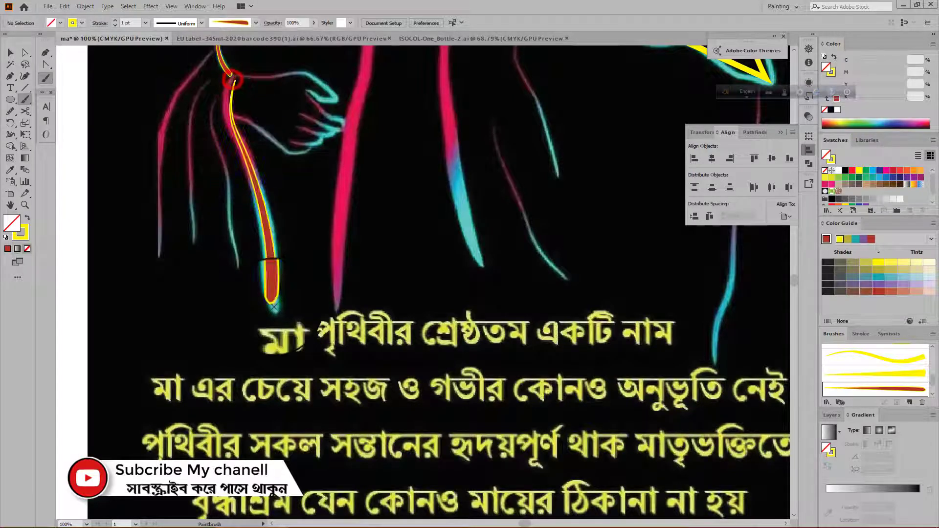
Step: Trace the long thick magenta fold running down from the veil's corner beside the mother's hands at 1 pt
scroll(274, 308, down, 5)
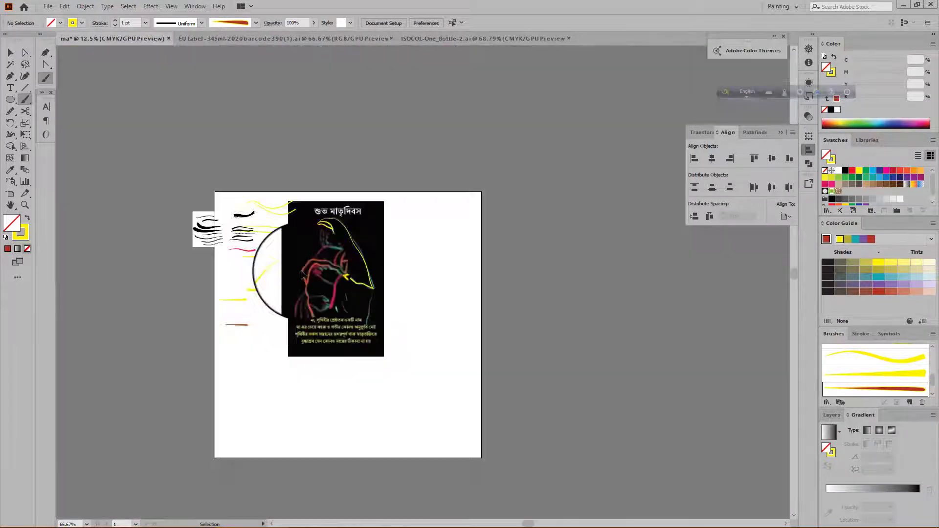
scroll(303, 275, up, 3)
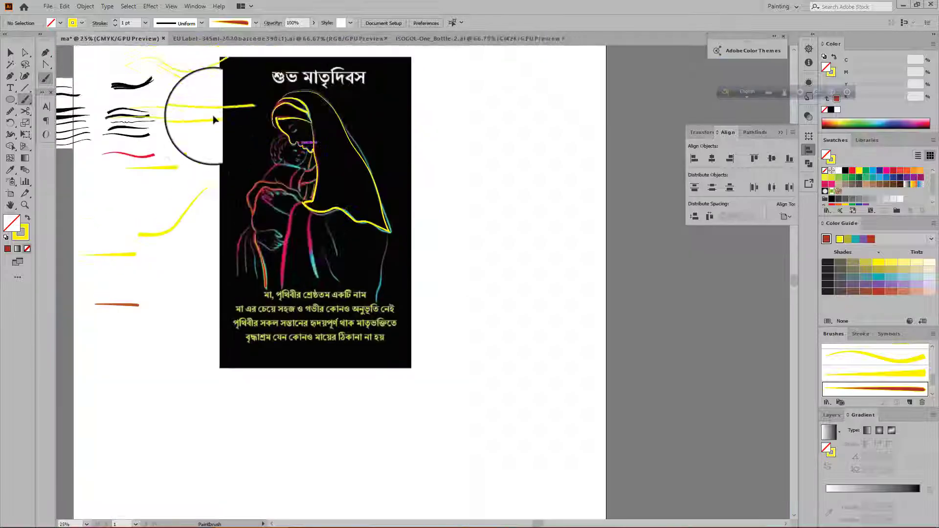
scroll(214, 118, up, 1)
scroll(220, 191, up, 2)
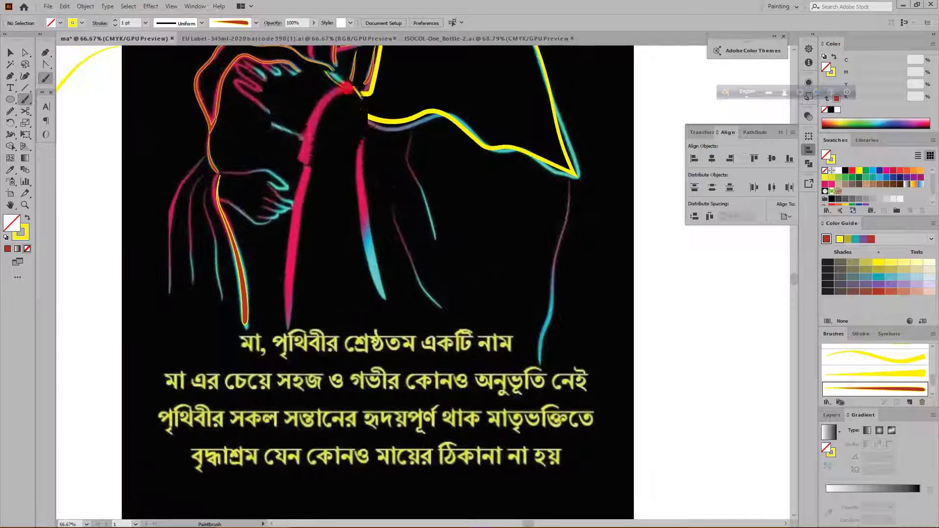
drag(334, 94, 333, 94)
scroll(332, 94, up, 1)
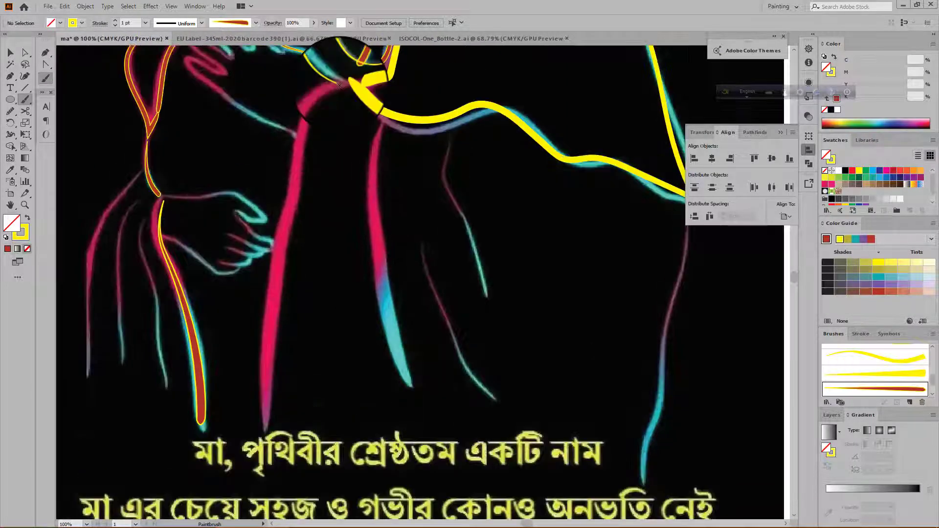
click(342, 87)
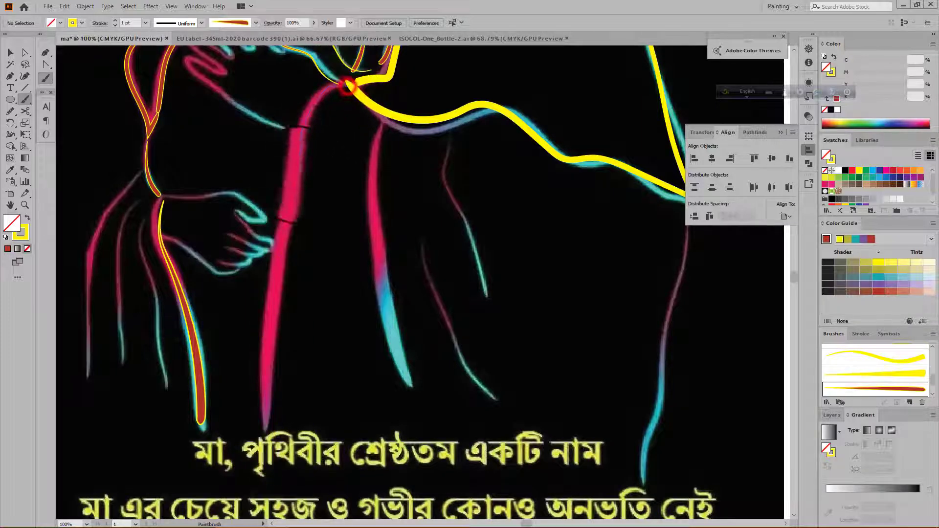
drag(347, 86, 266, 435)
Step: Trace the second thick fold under the yellow veil hem at 1 pt, undoing the failed strokes
scroll(363, 246, up, 2)
drag(387, 458, 389, 460)
key(ctrl+z)
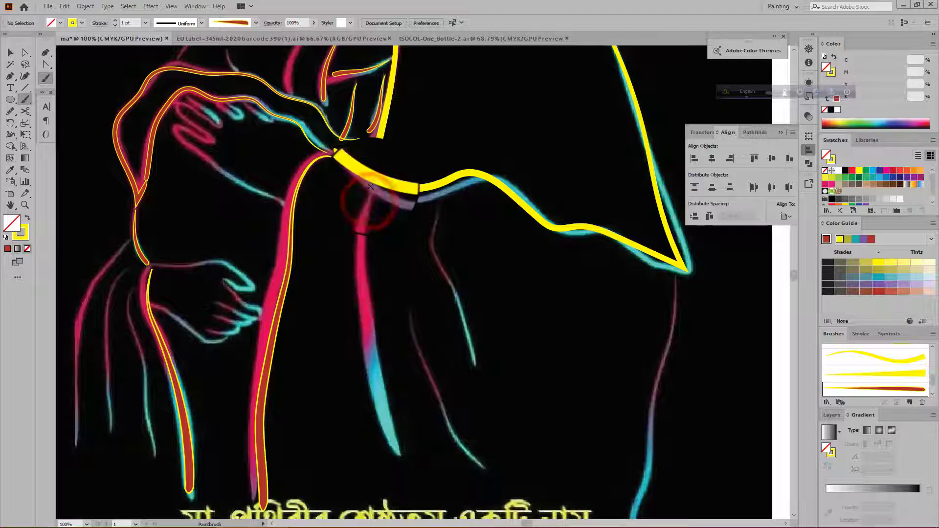
mouse_move(370, 191)
mouse_down()
mouse_move(392, 438)
mouse_move(370, 190)
mouse_up()
key(ctrl+z)
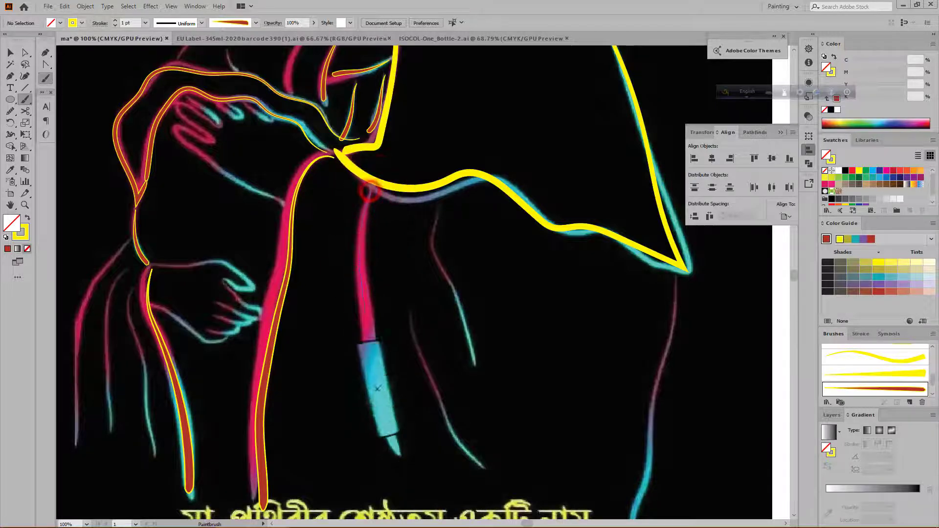
drag(378, 388, 397, 450)
Step: Set the stroke weight to 0.75 pt and trace the two thin folds under the middle of the veil hem
scroll(397, 342, down, 3)
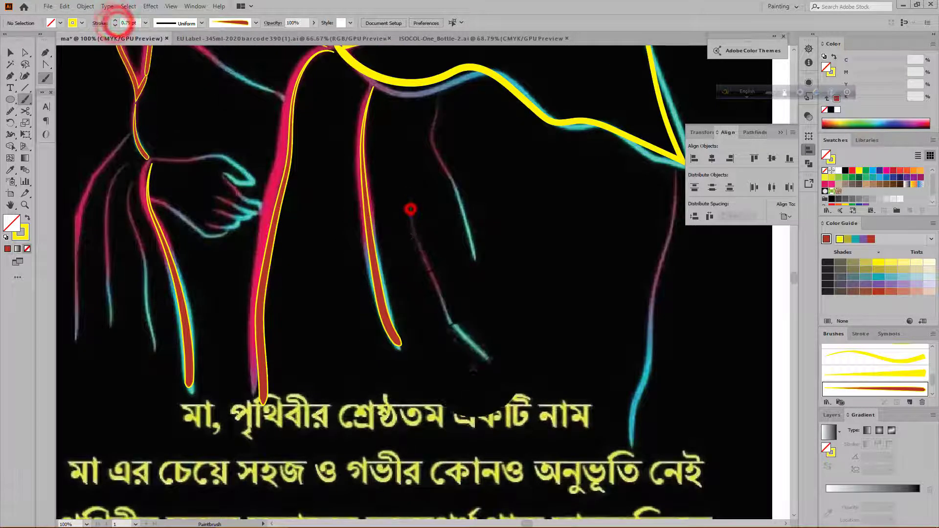
scroll(402, 204, up, 2)
scroll(399, 86, down, 2)
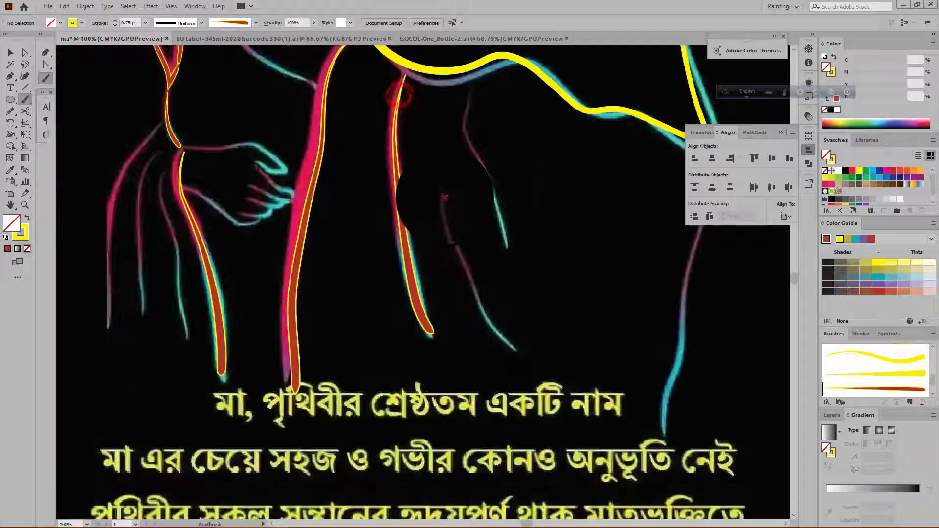
scroll(443, 199, up, 2)
scroll(442, 200, down, 2)
scroll(482, 147, up, 2)
drag(533, 391, 482, 147)
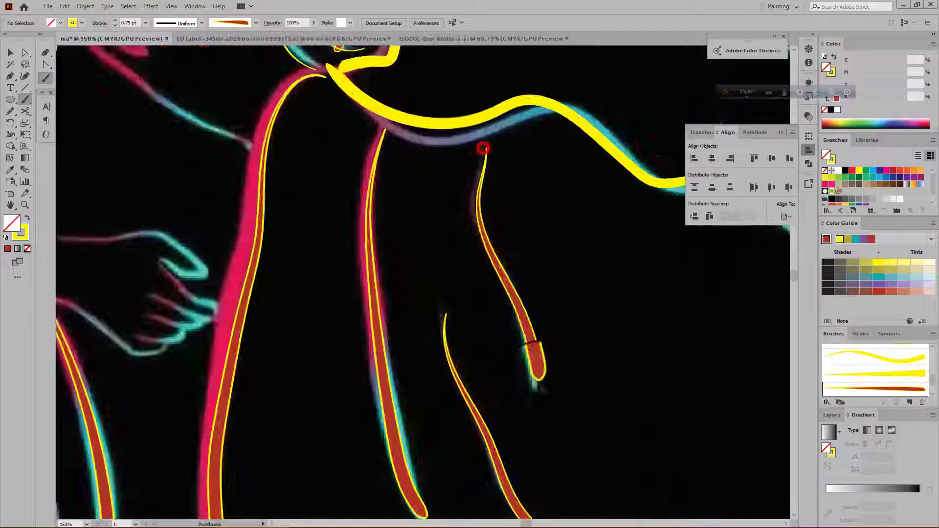
Step: Trace the long thin line hanging below the veil's pointed tip with the 0.75 pt dark red brush
scroll(483, 148, down, 2)
scroll(485, 161, down, 2)
scroll(638, 172, down, 1)
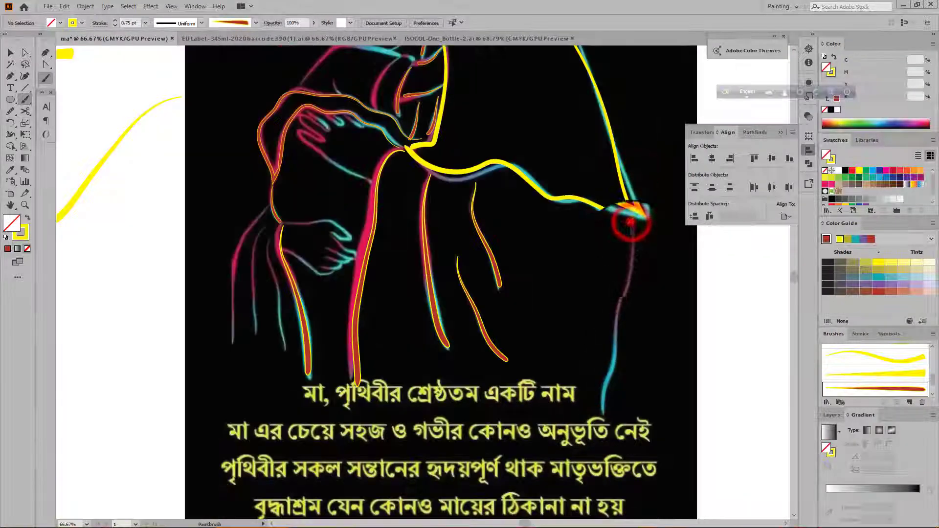
scroll(631, 223, up, 1)
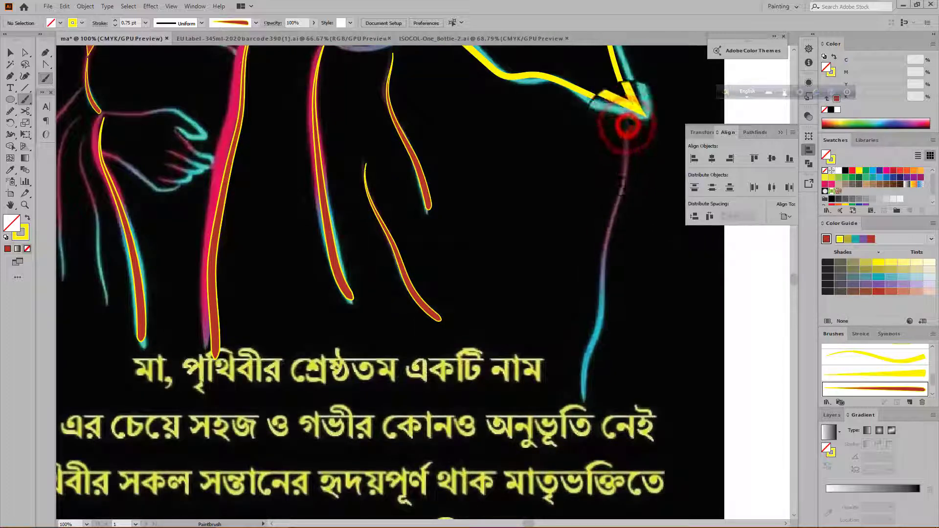
drag(630, 131, 629, 129)
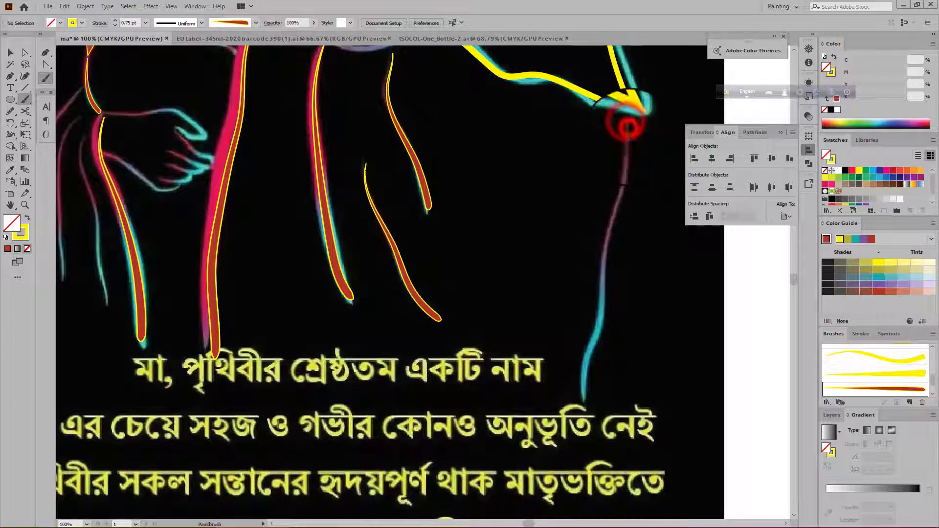
scroll(628, 128, down, 2)
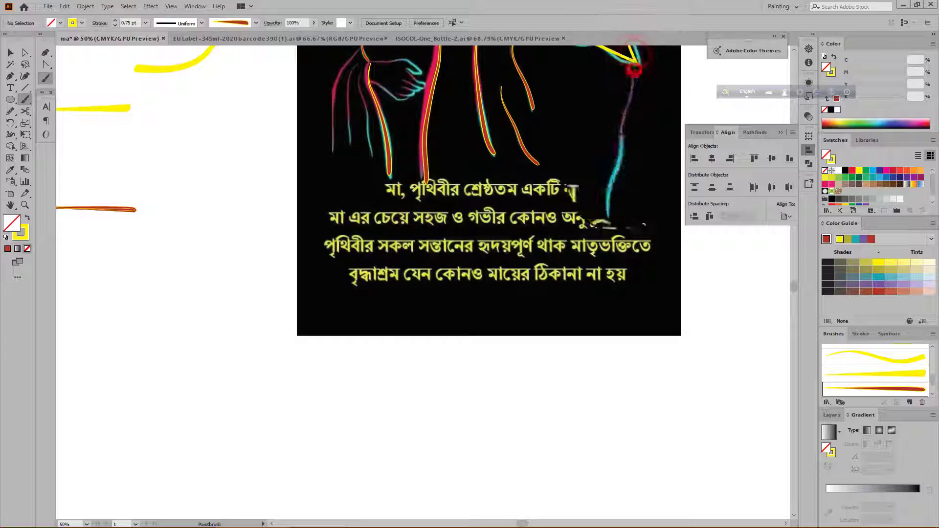
Step: Trace the child's shoulder line and the adjoining thick sleeve fold with the 0.75 pt dark red brush
scroll(633, 68, up, 3)
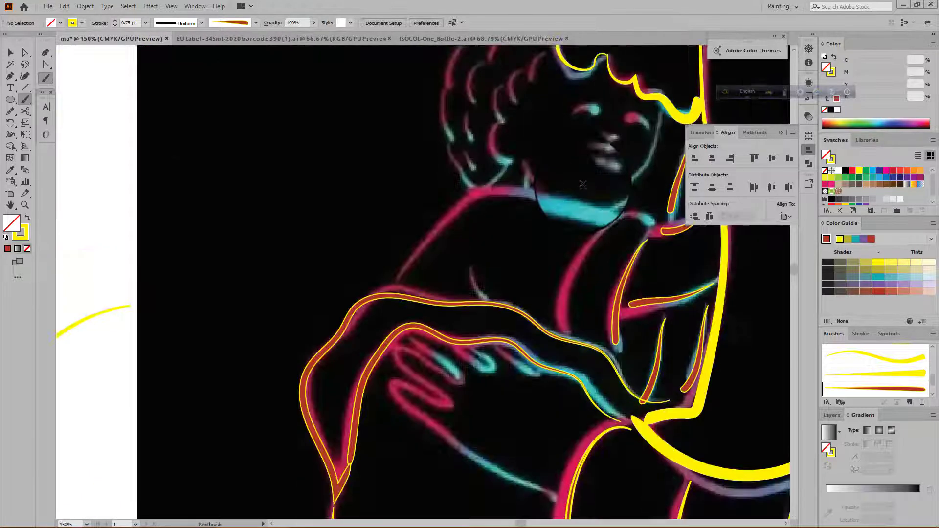
scroll(495, 218, down, 3)
scroll(583, 180, up, 2)
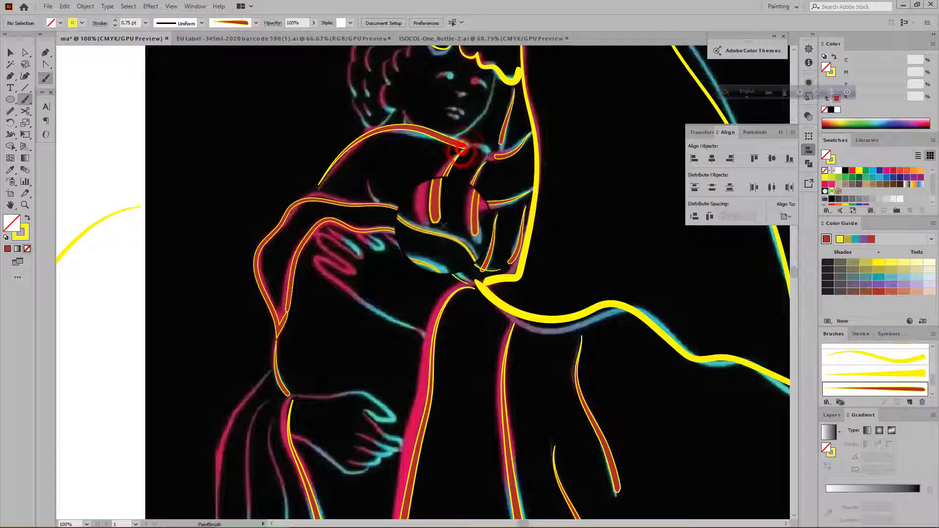
scroll(453, 139, up, 1)
Step: Try to trace the lower edge of the mother's upper hand with the 0.75 pt dark red brush
scroll(368, 165, up, 4)
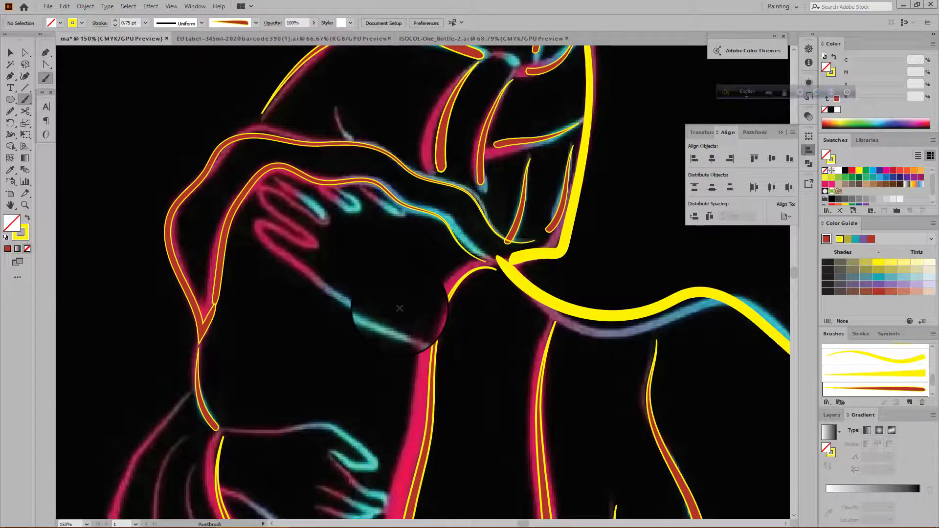
scroll(400, 308, down, 6)
scroll(401, 294, up, 5)
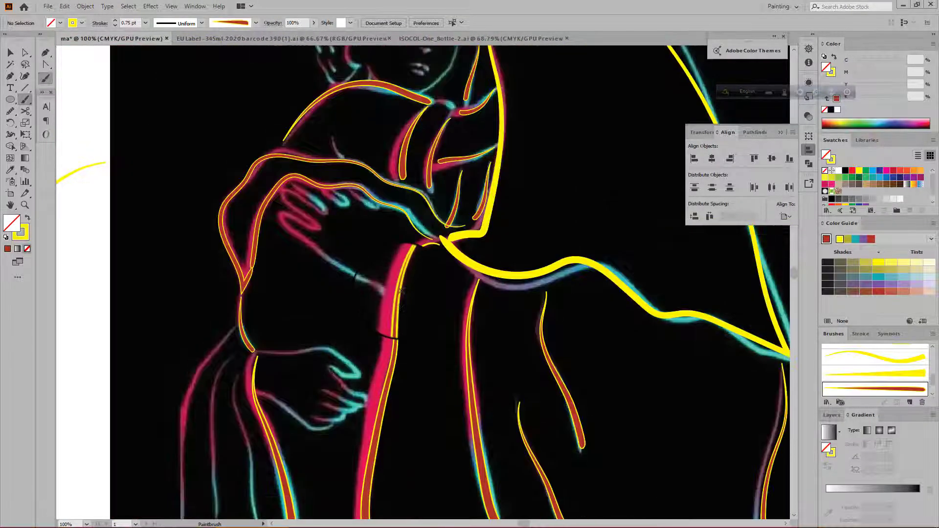
scroll(401, 291, up, 2)
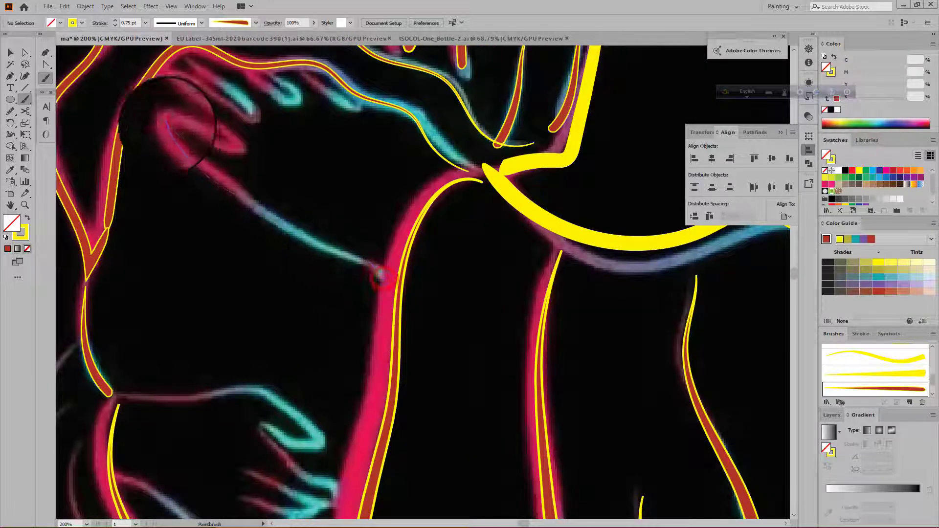
mouse_move(333, 253)
mouse_down()
mouse_move(196, 144)
mouse_move(192, 126)
mouse_move(222, 125)
mouse_move(175, 67)
mouse_move(255, 100)
mouse_move(283, 99)
mouse_up()
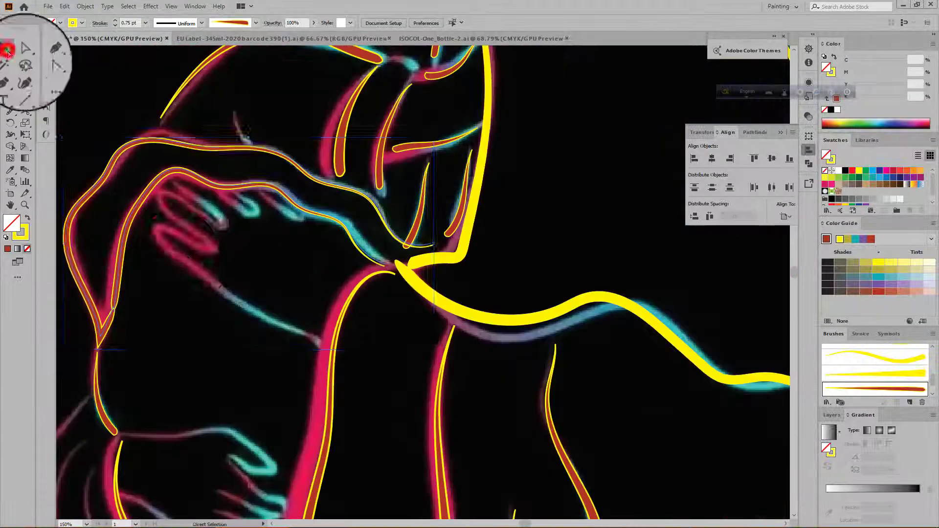
Step: Select the traced outer arm path and hide both traced arm outline paths to uncover the reference lines beneath
drag(112, 125, 223, 280)
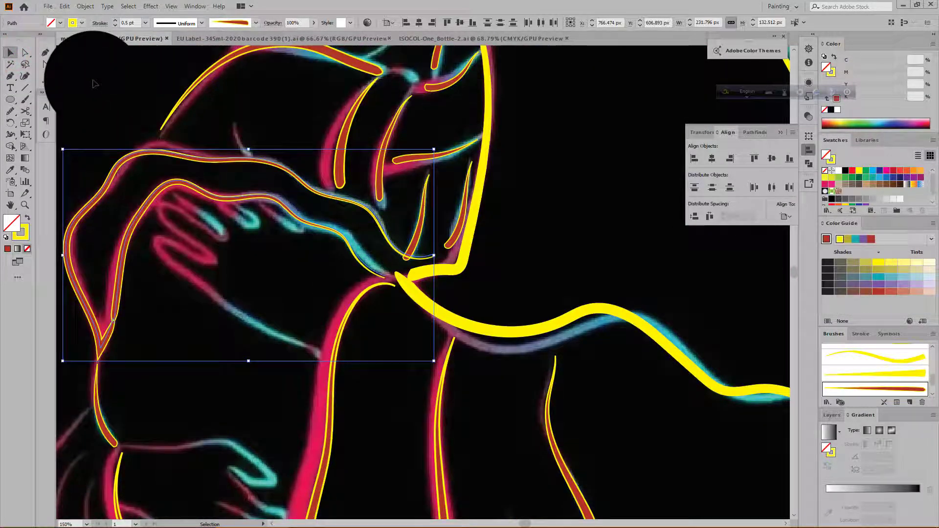
click(832, 415)
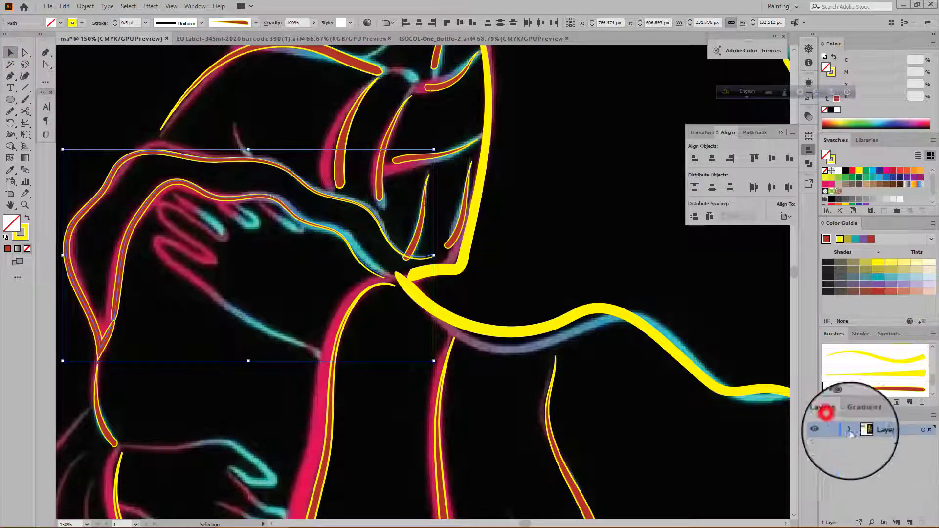
click(850, 430)
scroll(875, 474, down, 2)
click(826, 450)
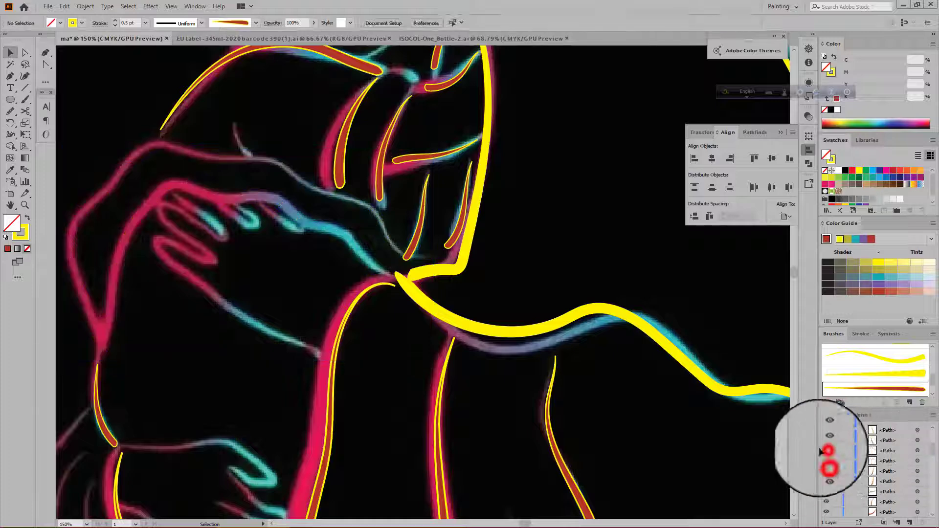
click(826, 460)
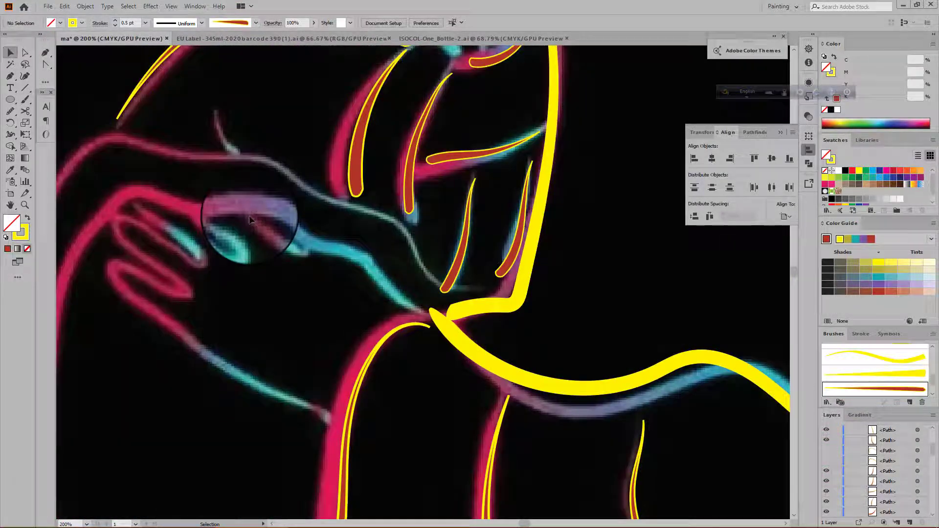
Step: Trace a finger edge and the lower outline of the mother's upper hand with the Paintbrush at 0.5 pt
key(b)
drag(250, 220, 300, 256)
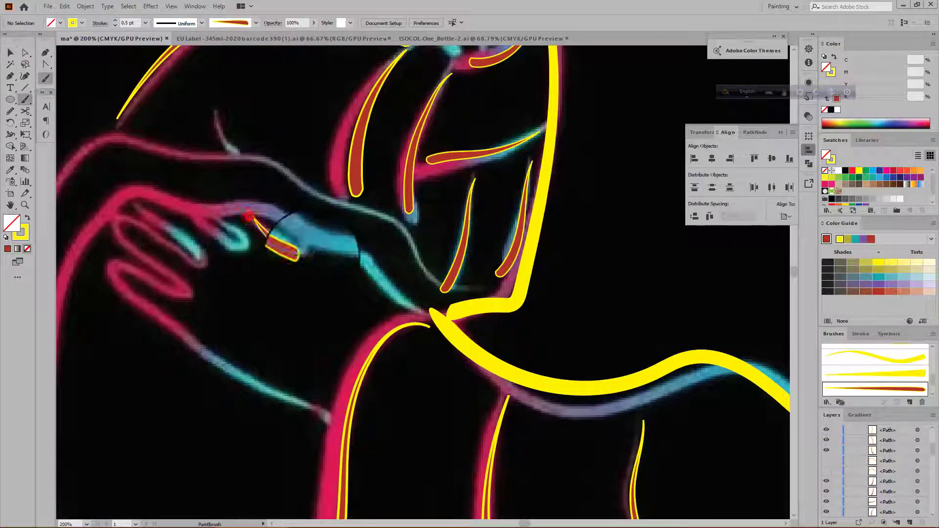
key(ctrl+minus)
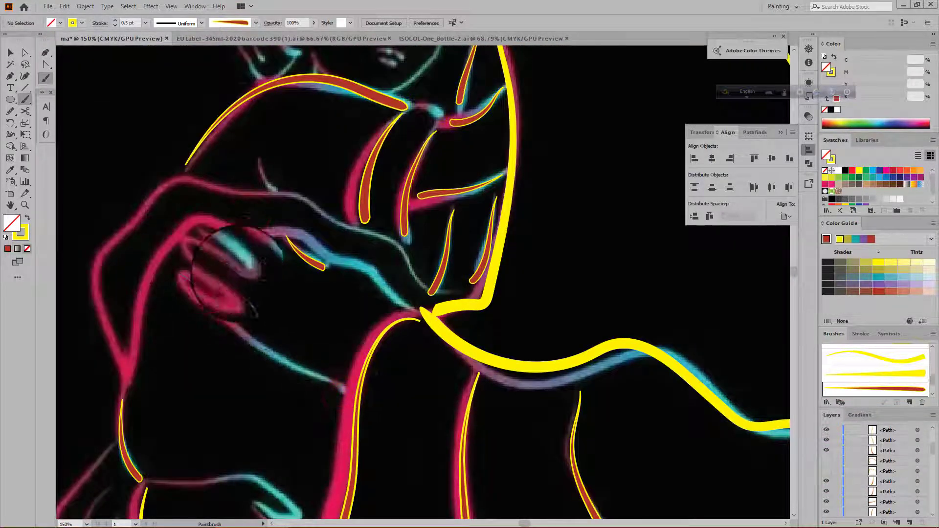
drag(263, 342, 243, 289)
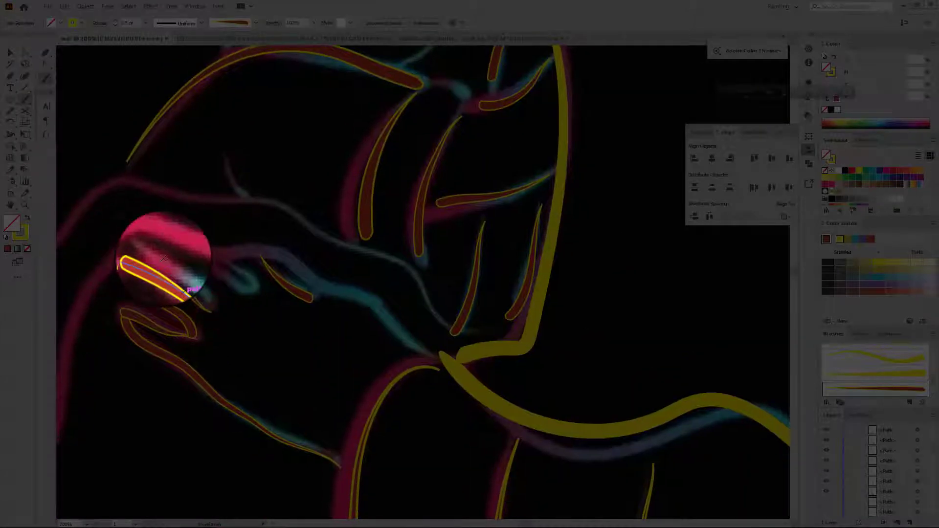
Step: Trace the remaining finger creases of the mother's upper hand, plus the lower hand's top outline and thumb, at 0.5 pt
drag(196, 282, 201, 314)
scroll(222, 247, up, 2)
scroll(231, 287, down, 3)
mouse_move(224, 276)
mouse_down()
mouse_move(243, 294)
mouse_move(272, 294)
mouse_up()
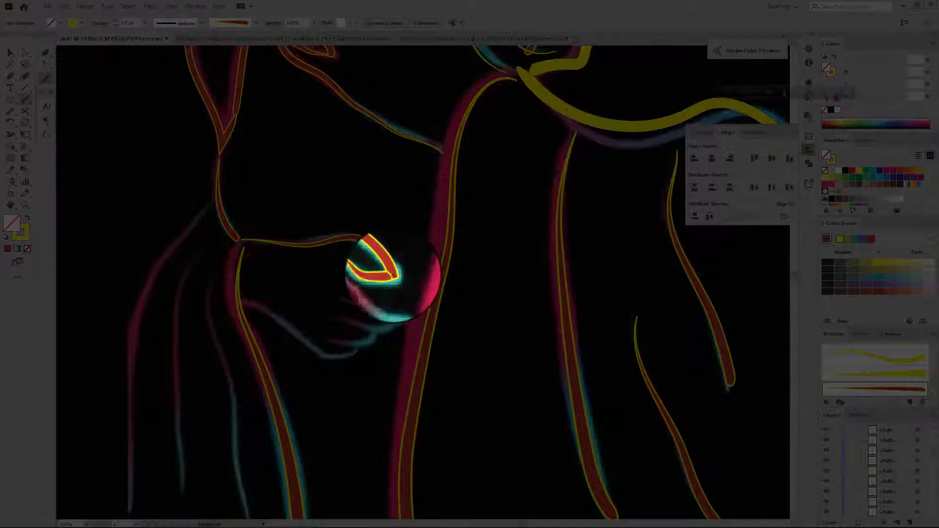
scroll(393, 276, right, 1)
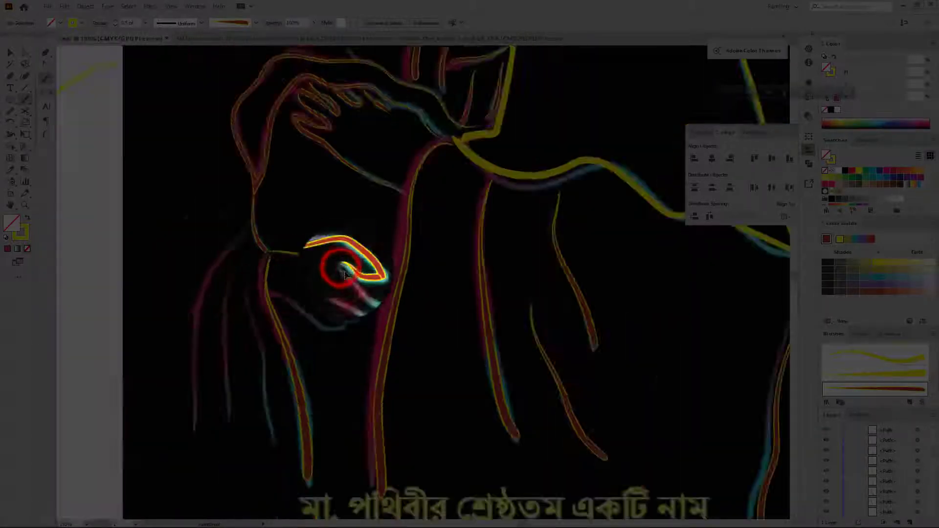
Step: Set the stroke weight to 0.25 pt and trace the finger edges of the mother's lower hand with the dark red brush
click(114, 23)
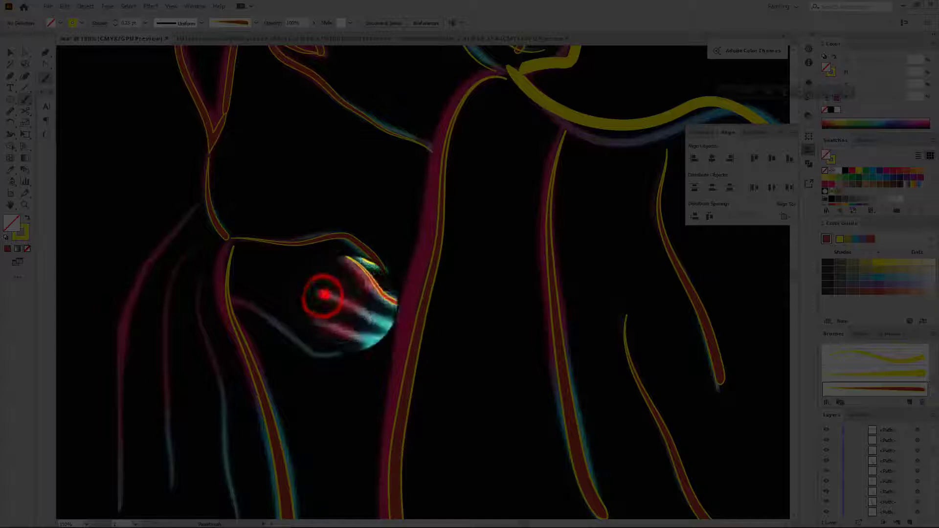
scroll(396, 320, up, 2)
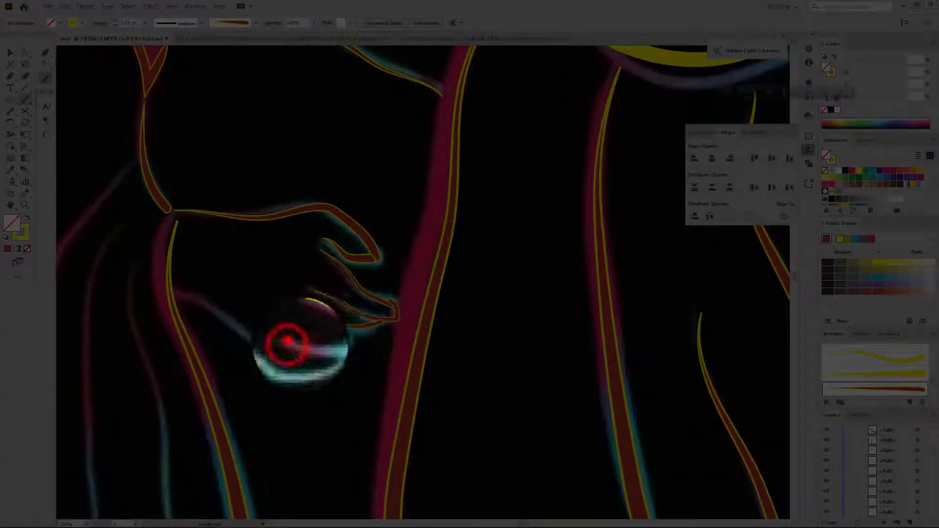
scroll(285, 346, up, 1)
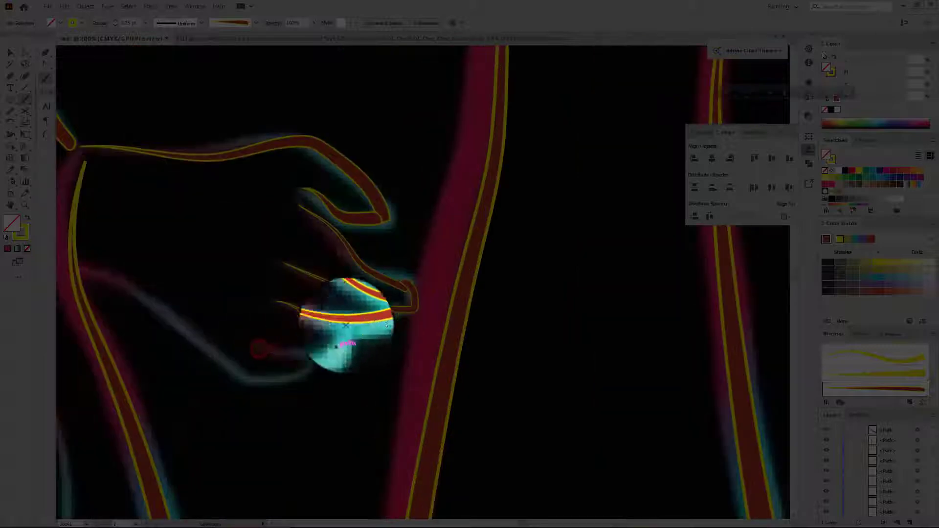
click(249, 339)
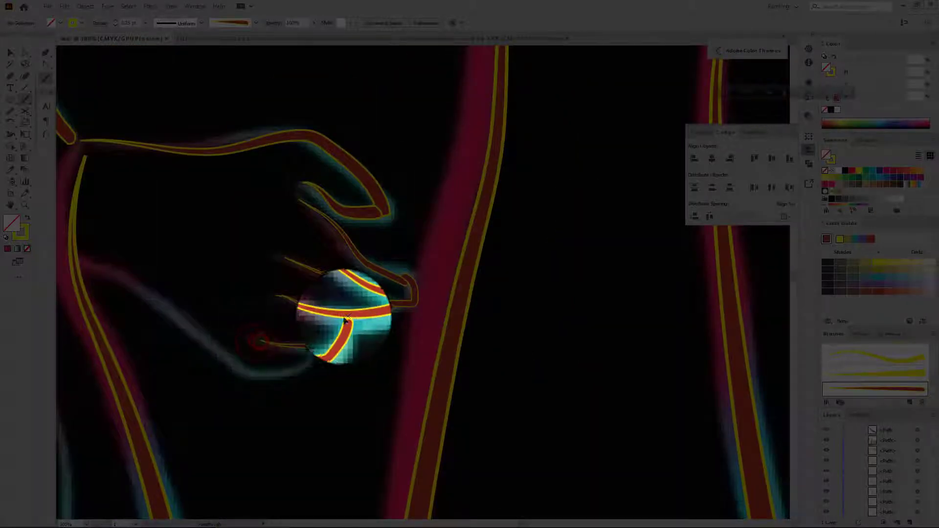
scroll(346, 319, down, 3)
scroll(357, 264, up, 3)
scroll(368, 318, down, 5)
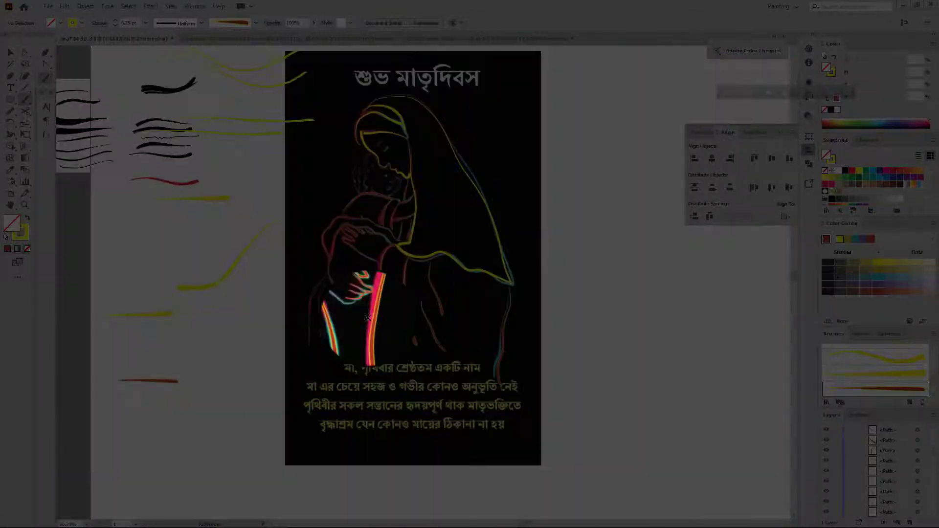
Step: Trace the inner drapery fold beside the mother's lower forearm with the 0.25 pt dark red brush
scroll(366, 322, up, 4)
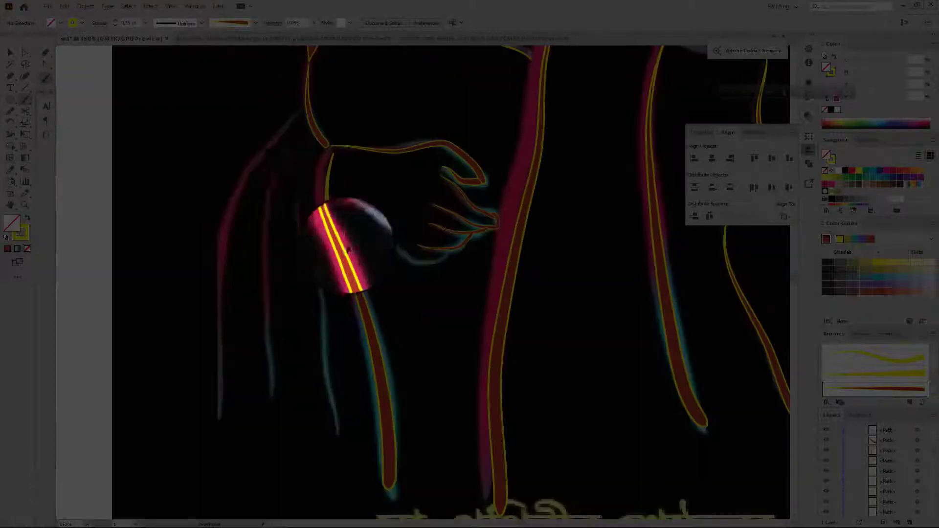
click(301, 185)
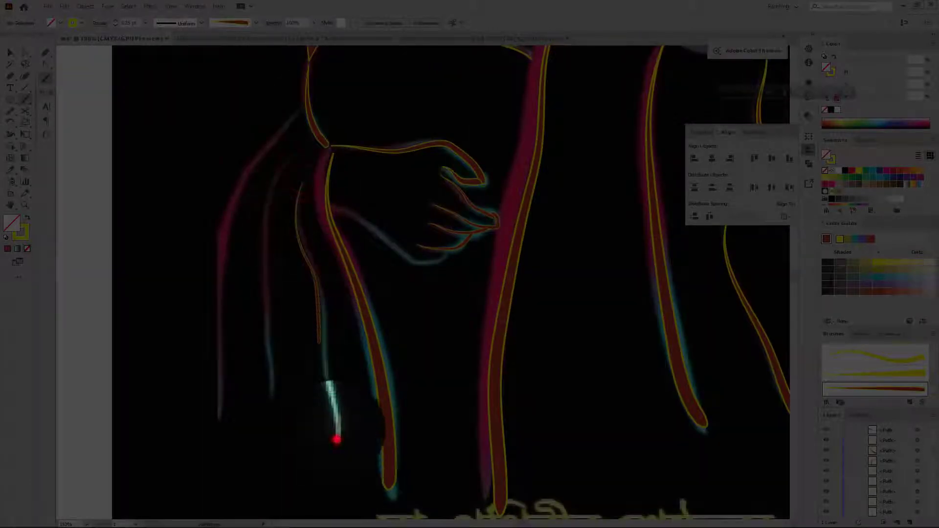
scroll(336, 431, down, 2)
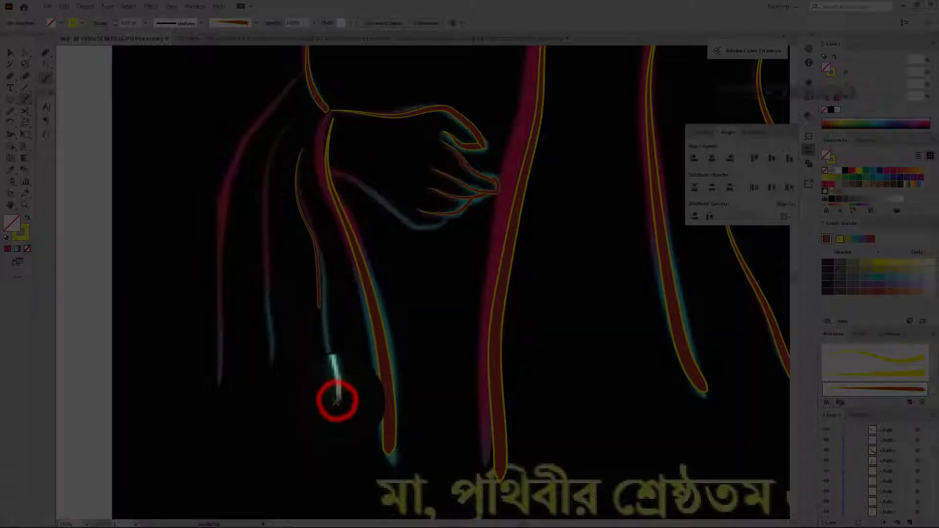
scroll(335, 401, up, 4)
scroll(374, 304, down, 3)
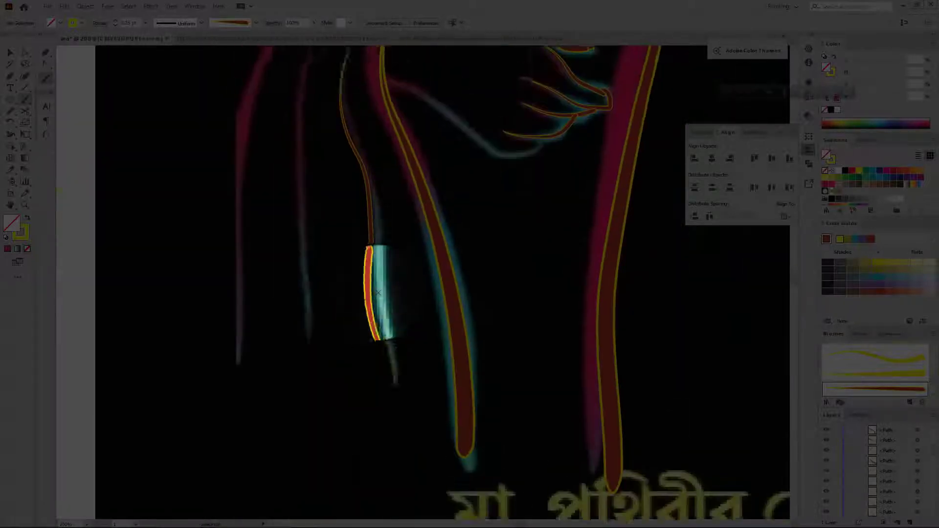
scroll(395, 422, down, 4)
scroll(377, 335, up, 3)
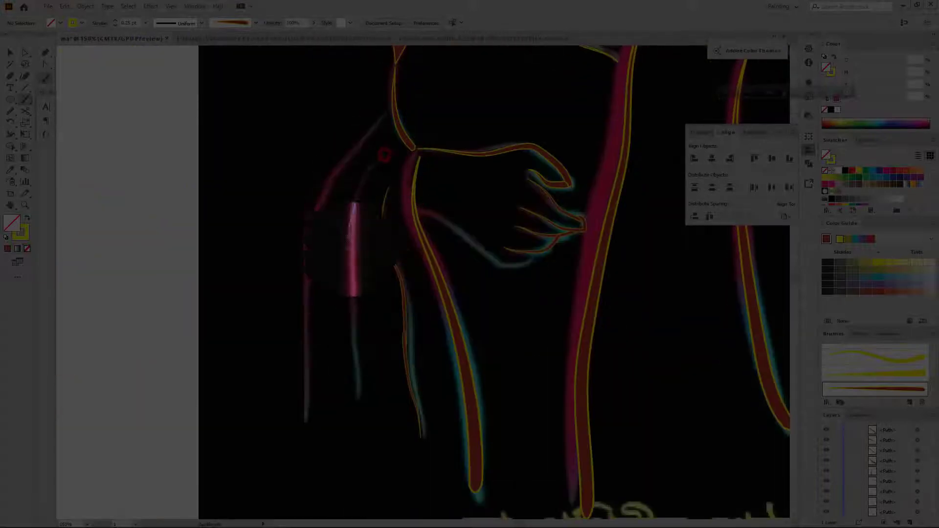
Step: Trace the middle and outer drapery folds hanging below the mother's elbow with the 0.25 pt dark red brush
scroll(359, 406, down, 4)
scroll(387, 147, up, 4)
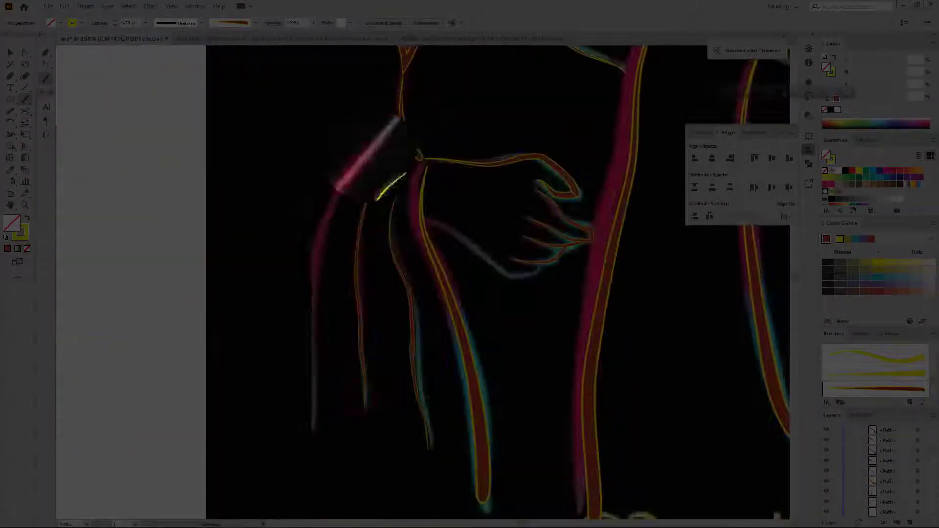
scroll(316, 277, down, 1)
scroll(323, 318, down, 3)
scroll(342, 303, up, 4)
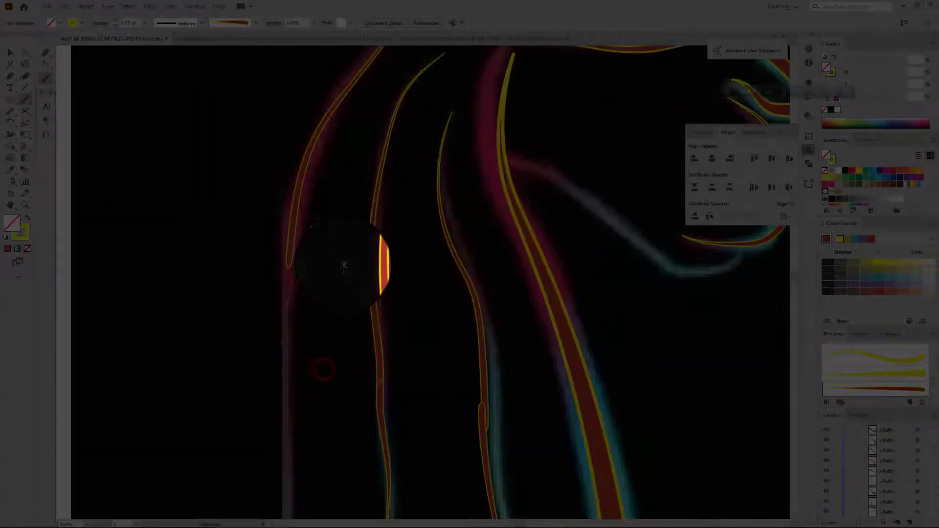
scroll(286, 306, down, 5)
scroll(282, 297, up, 3)
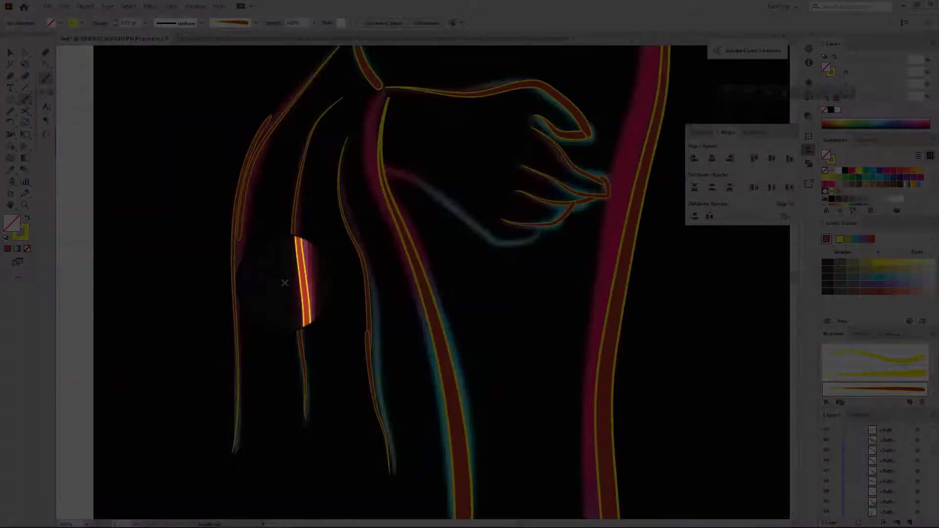
Step: Connect the outer fold to the elbow outline and trace the short crease above the mother's upper hand at 0.25 pt
scroll(318, 201, up, 3)
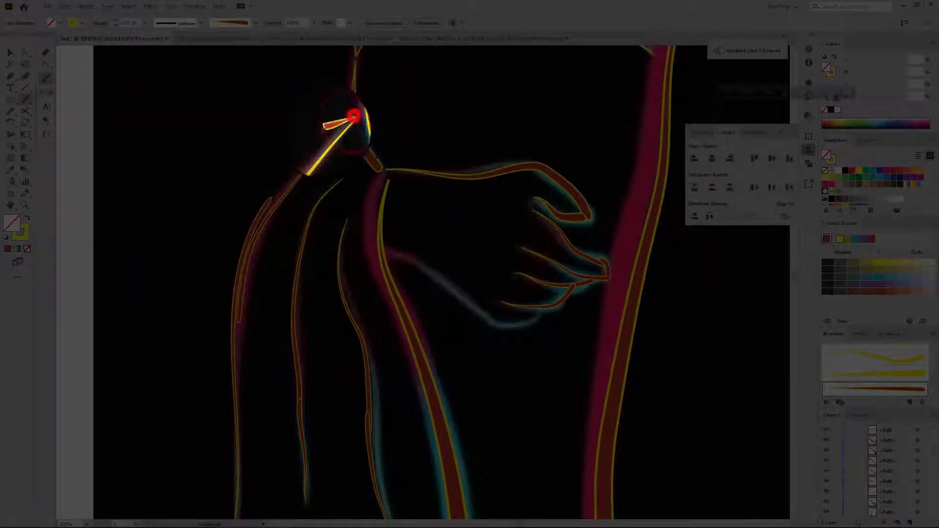
click(11, 51)
scroll(272, 350, down, 4)
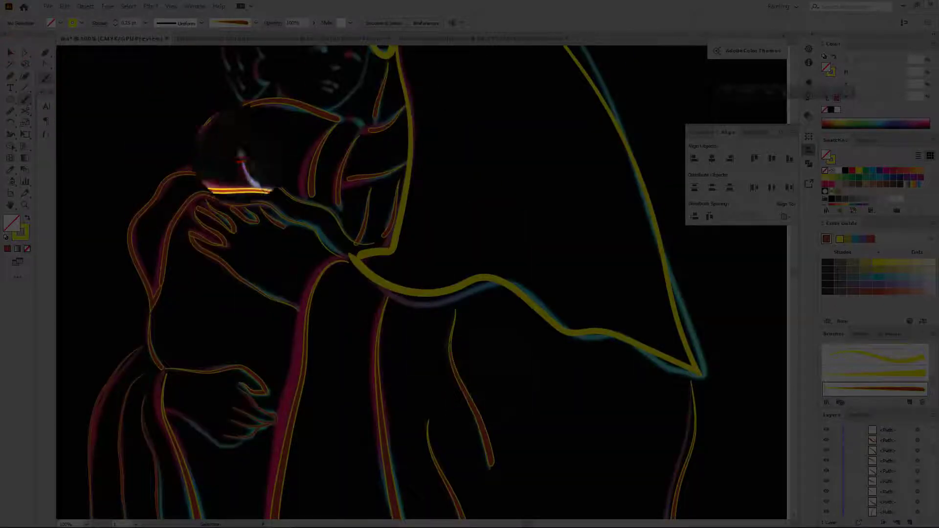
scroll(237, 150, up, 1)
drag(236, 148, 262, 180)
scroll(259, 146, down, 2)
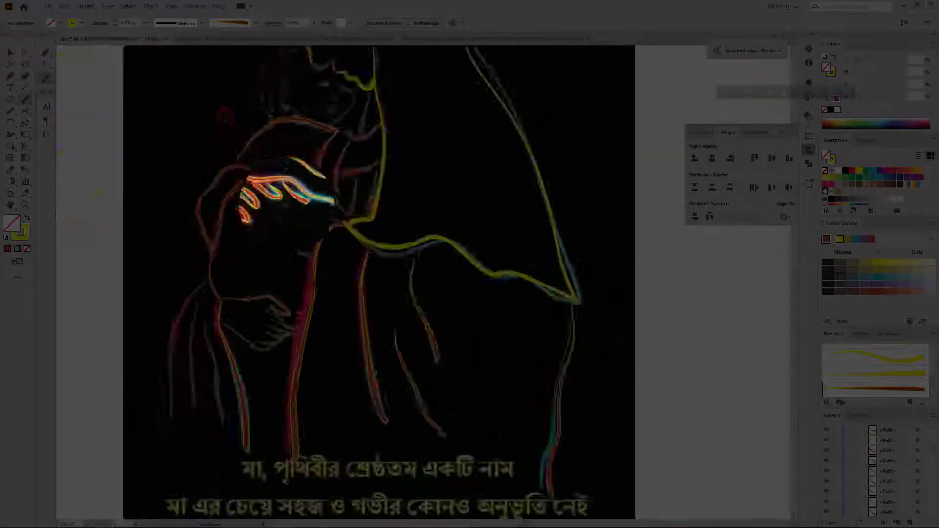
scroll(352, 107, up, 2)
Step: Try to trace the child's cheek line with the yellow tapered brush taken from the traced veil path
scroll(324, 190, down, 5)
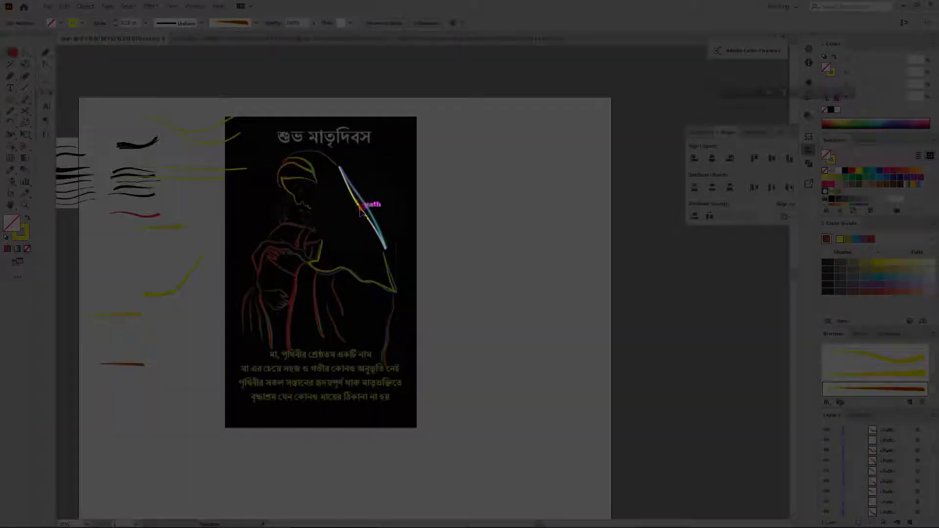
click(924, 372)
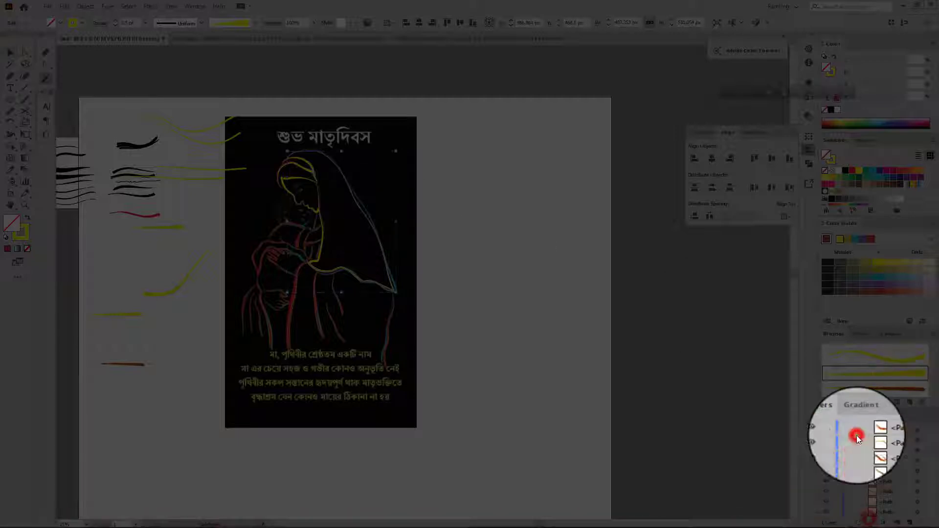
scroll(268, 230, up, 5)
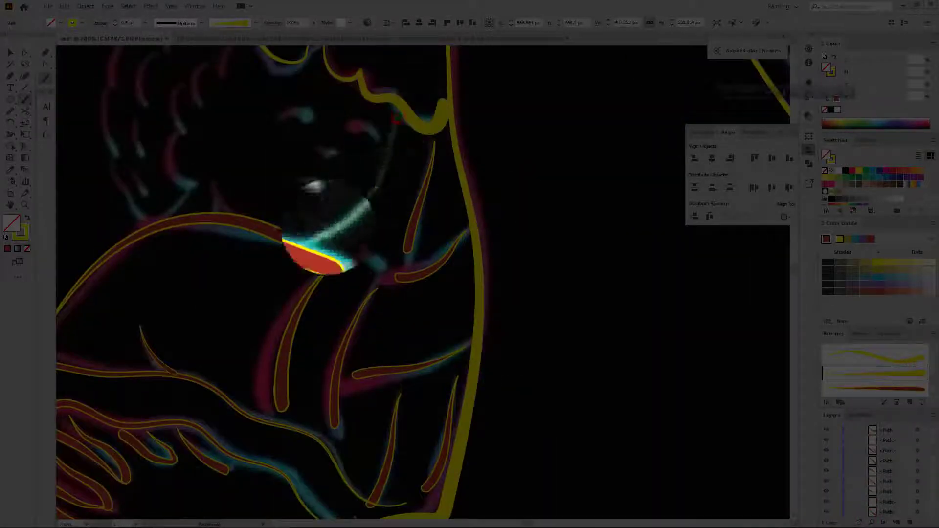
scroll(315, 241, down, 5)
click(10, 52)
click(314, 210)
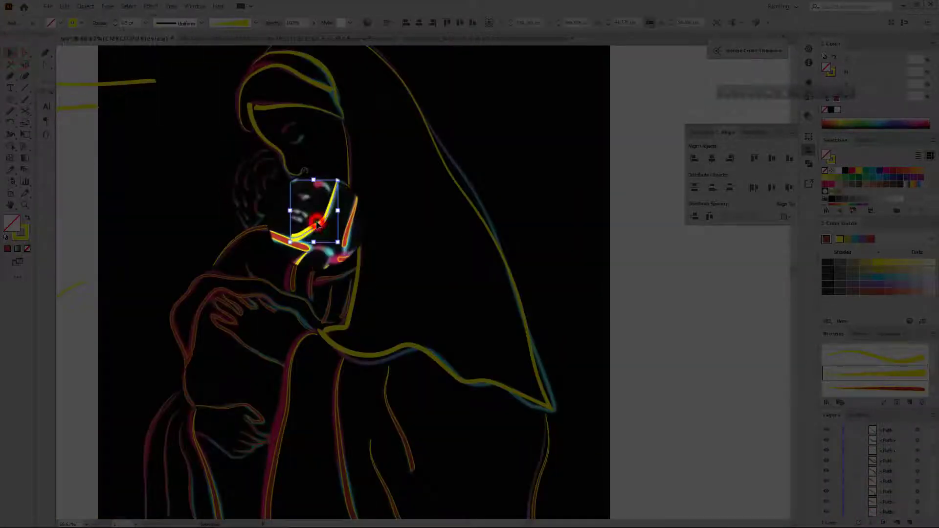
Step: Hide the traced child's shoulder line and adjoining thick sleeve fold to uncover the reference lines around the child's chin
scroll(259, 230, up, 1)
click(314, 293)
click(827, 450)
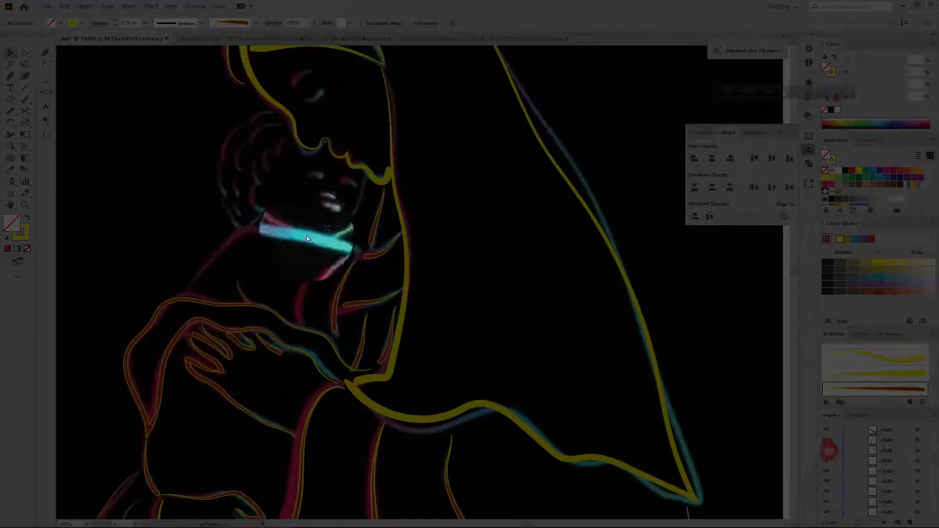
Step: Trace the child's cheek and jaw with the dark red brush at 0.25 pt, undoing the misplaced jaw stroke
scroll(421, 189, up, 4)
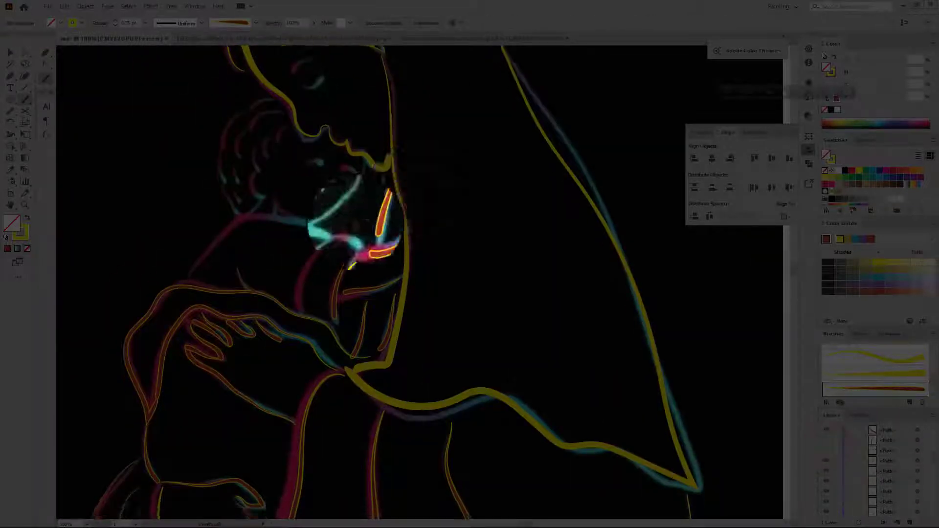
scroll(134, 312, down, 3)
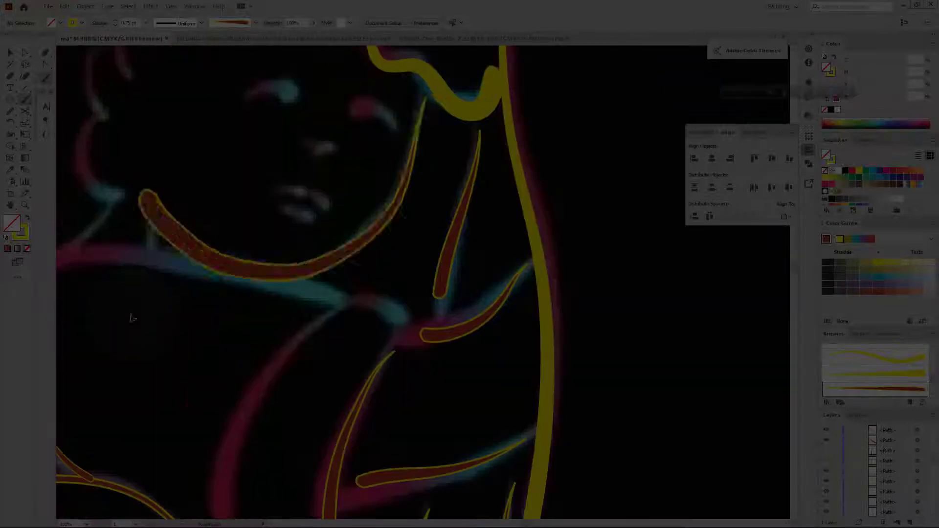
mouse_move(424, 97)
mouse_down()
mouse_move(382, 210)
mouse_move(259, 268)
mouse_up()
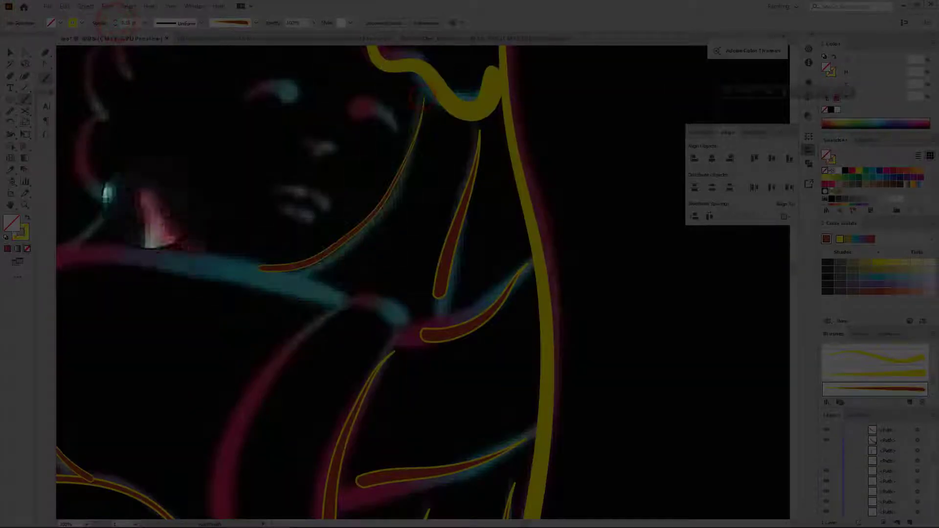
mouse_move(149, 196)
mouse_down()
mouse_move(283, 275)
mouse_move(215, 251)
mouse_up()
key(ctrl+z)
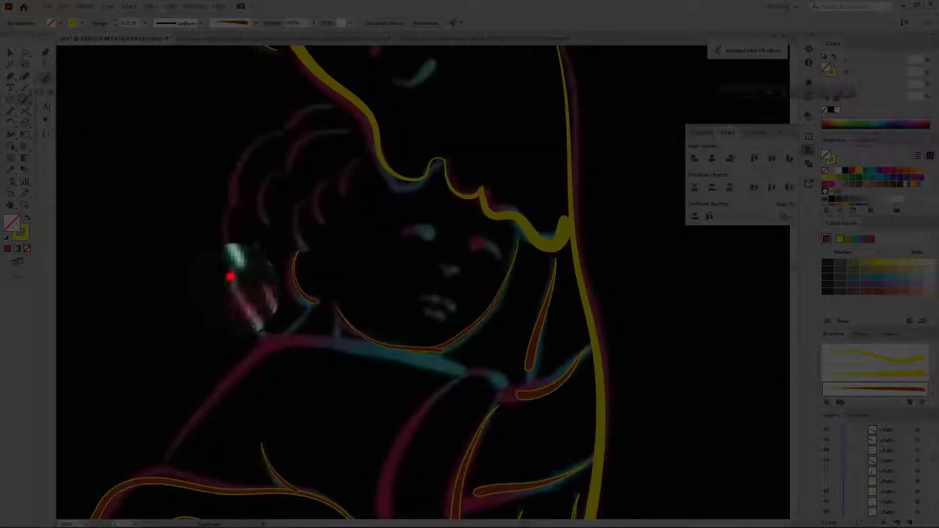
Step: Trace the lower outer curls at the back of the child's head at 0.25 pt, undoing the first misplaced stroke
mouse_move(229, 272)
mouse_down()
mouse_move(274, 347)
mouse_move(264, 350)
mouse_up()
key(ctrl+z)
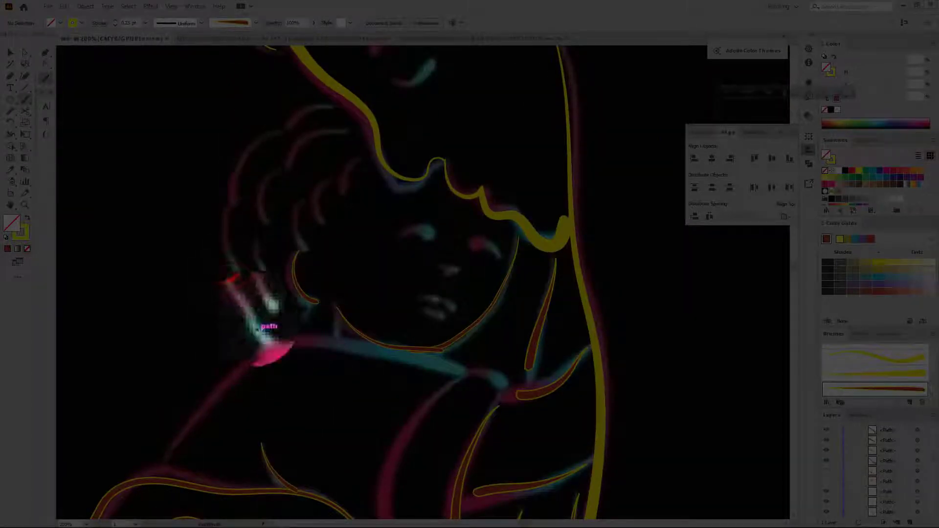
drag(220, 268, 233, 273)
scroll(233, 274, up, 3)
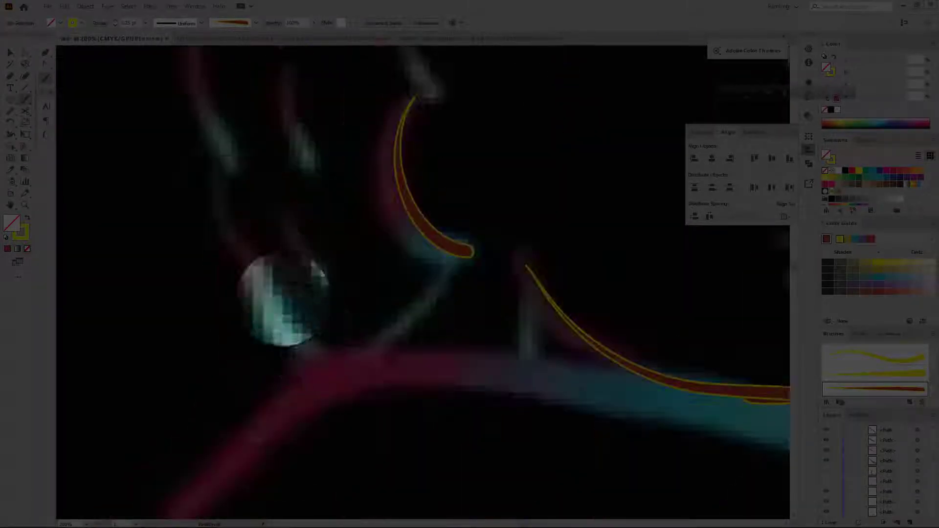
scroll(235, 270, down, 5)
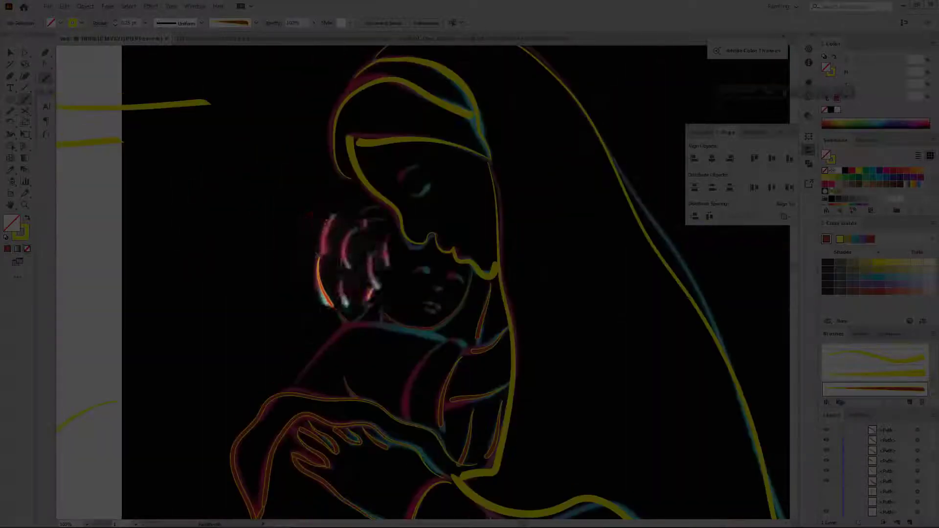
Step: Trace the upper outer outline of the child's hair and the topmost curl below the mother's face at 0.25 pt
scroll(356, 211, up, 2)
drag(357, 211, 323, 264)
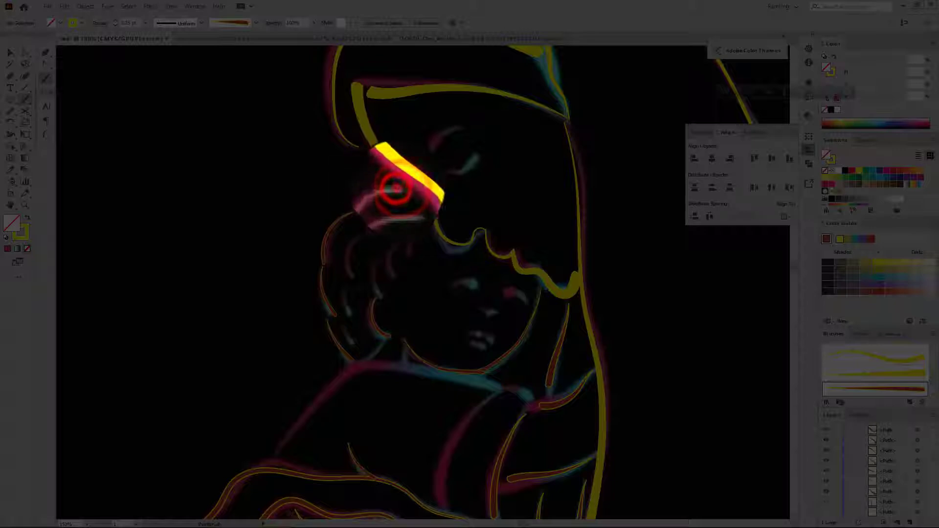
scroll(397, 196, up, 2)
scroll(398, 198, down, 4)
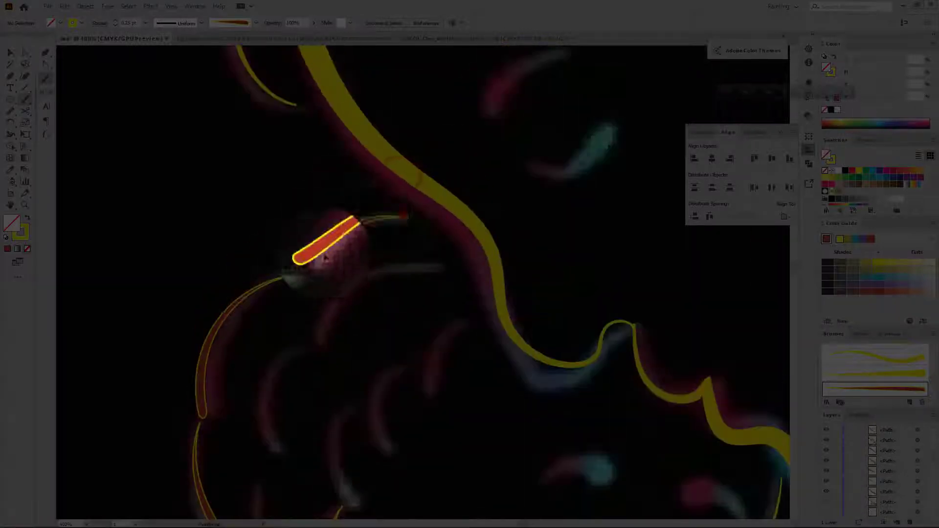
scroll(391, 218, up, 3)
scroll(383, 220, down, 5)
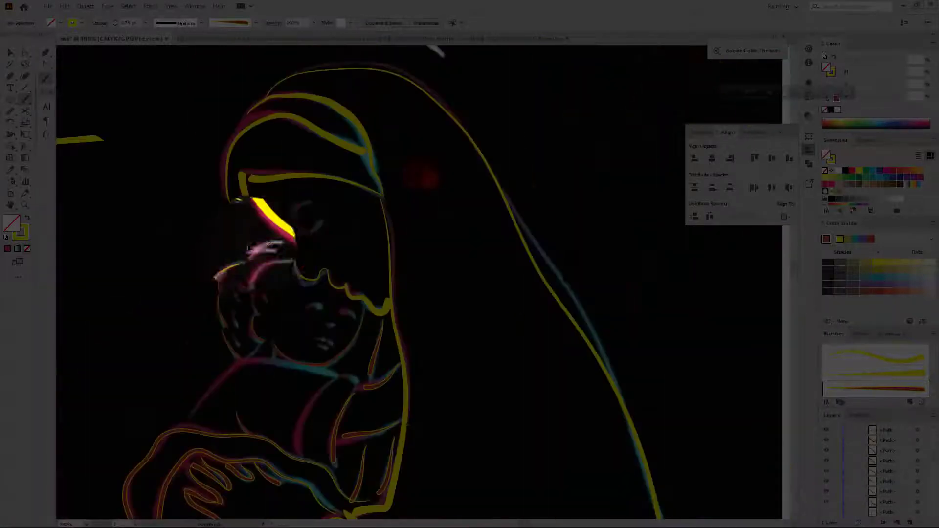
Step: Trace the second curl below the topmost one at the front of the child's hair at 0.25 pt
scroll(271, 235, up, 3)
scroll(254, 199, up, 2)
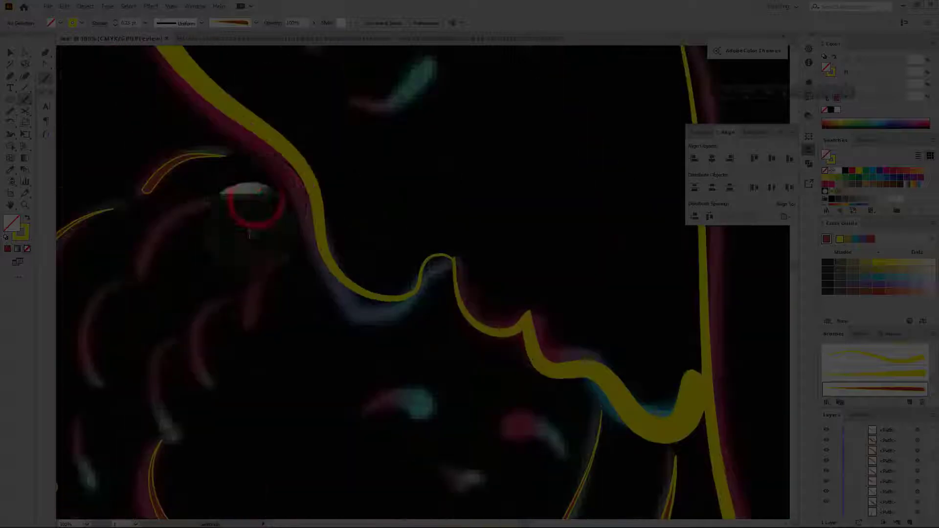
scroll(259, 202, down, 2)
scroll(235, 142, up, 2)
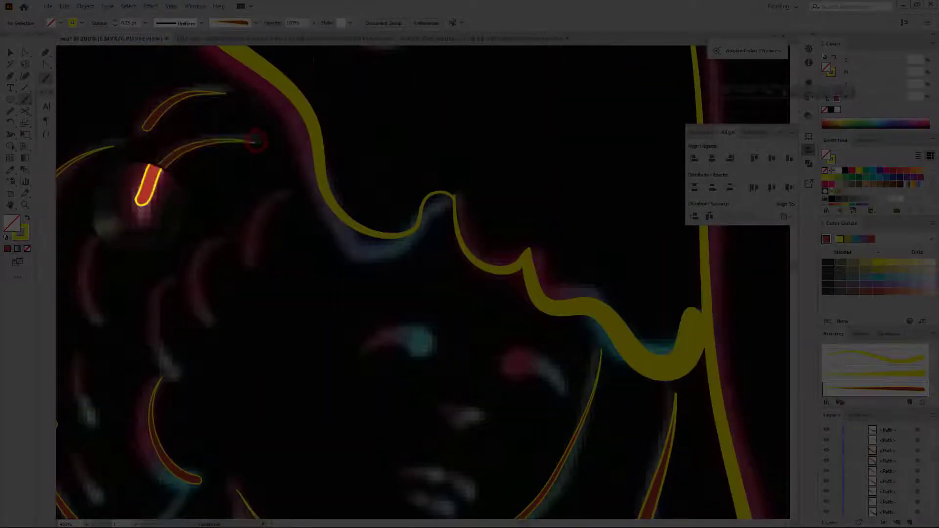
scroll(161, 104, down, 1)
scroll(139, 180, down, 1)
Step: Trace the middle row of curls down the back of the child's head with the 0.25 pt dark red brush
mouse_move(161, 104)
mouse_down()
mouse_move(141, 186)
mouse_move(182, 307)
mouse_up()
scroll(143, 235, down, 3)
scroll(189, 301, up, 3)
drag(138, 256, 159, 348)
scroll(152, 323, up, 1)
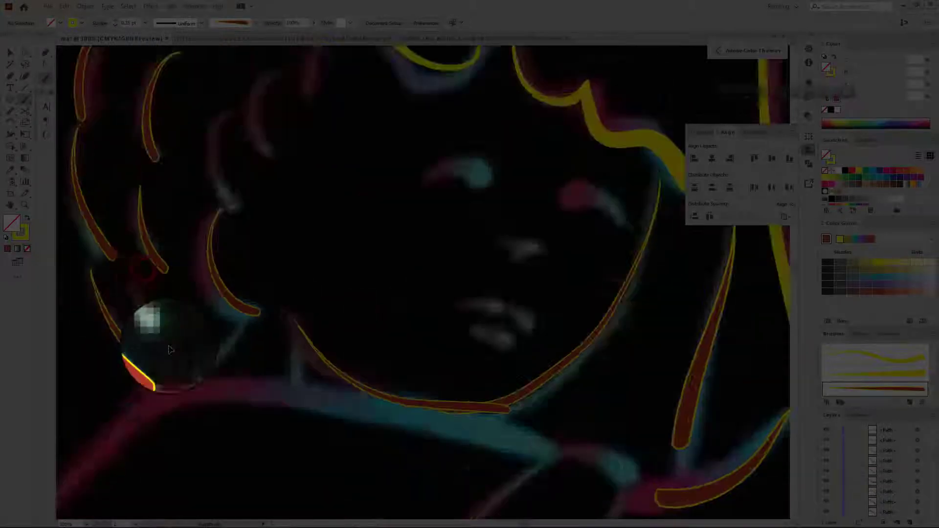
scroll(161, 331, down, 1)
scroll(167, 330, down, 3)
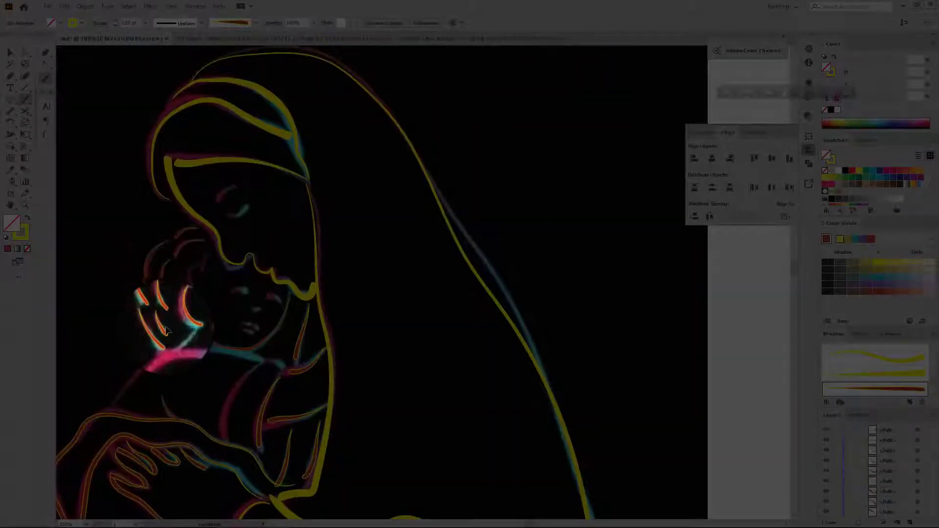
Step: Trace the remaining inner curls above the child's ear and beside the forehead with the 0.25 pt dark red brush
scroll(169, 318, up, 4)
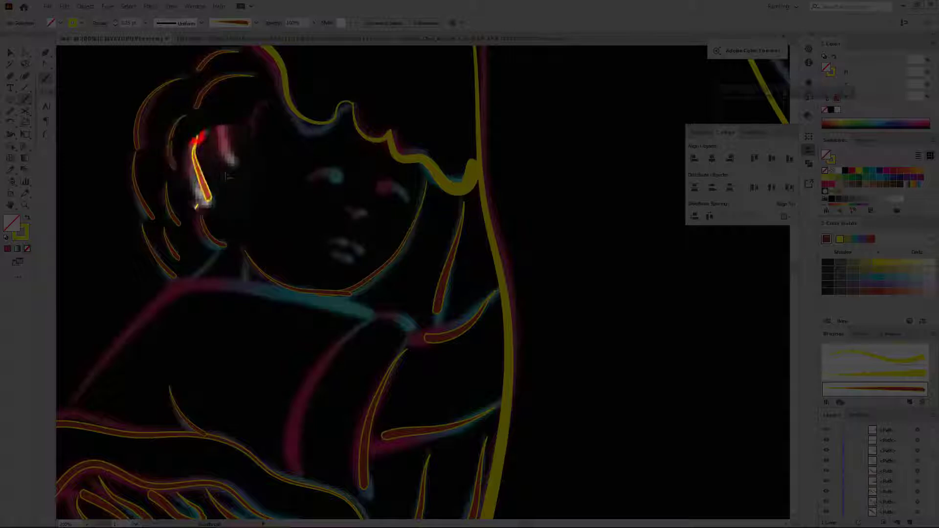
drag(206, 148, 189, 137)
scroll(229, 120, down, 3)
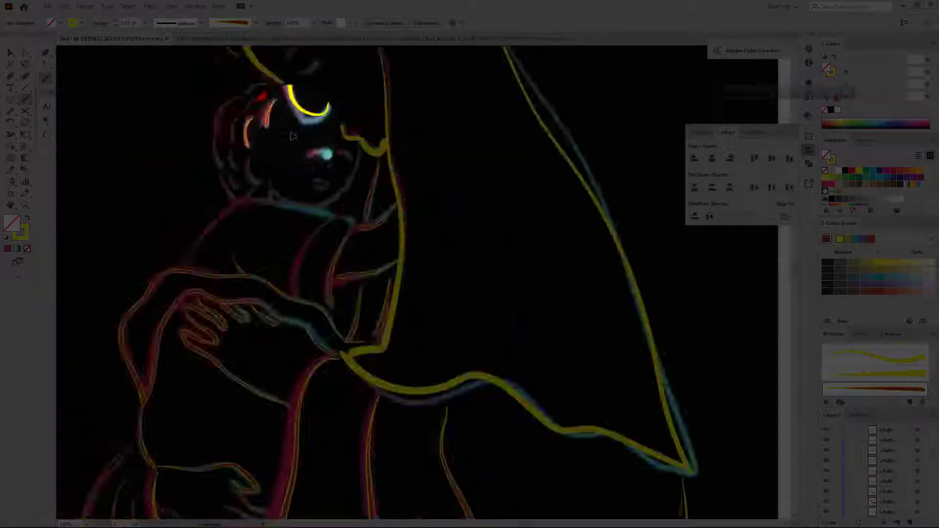
scroll(293, 147, up, 5)
scroll(294, 147, down, 4)
scroll(343, 160, up, 3)
scroll(342, 160, down, 4)
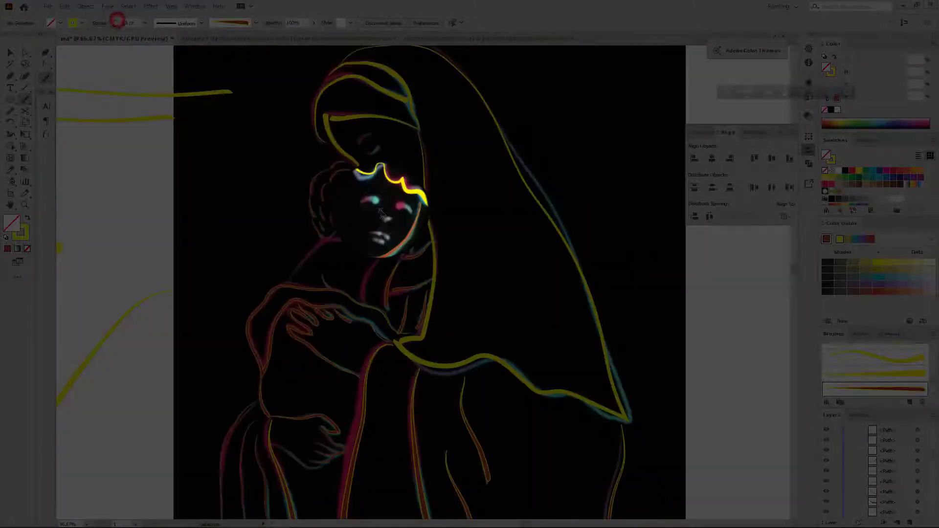
Step: Set the brush stroke weight to 0.25 pt for tracing the child's fine facial lines
scroll(386, 200, up, 5)
scroll(440, 210, down, 3)
scroll(455, 232, up, 2)
click(116, 24)
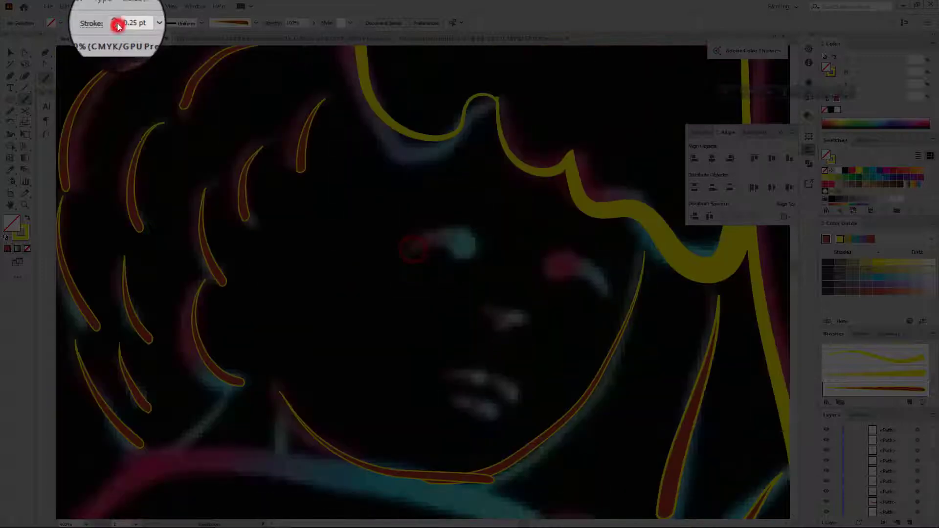
scroll(434, 236, down, 1)
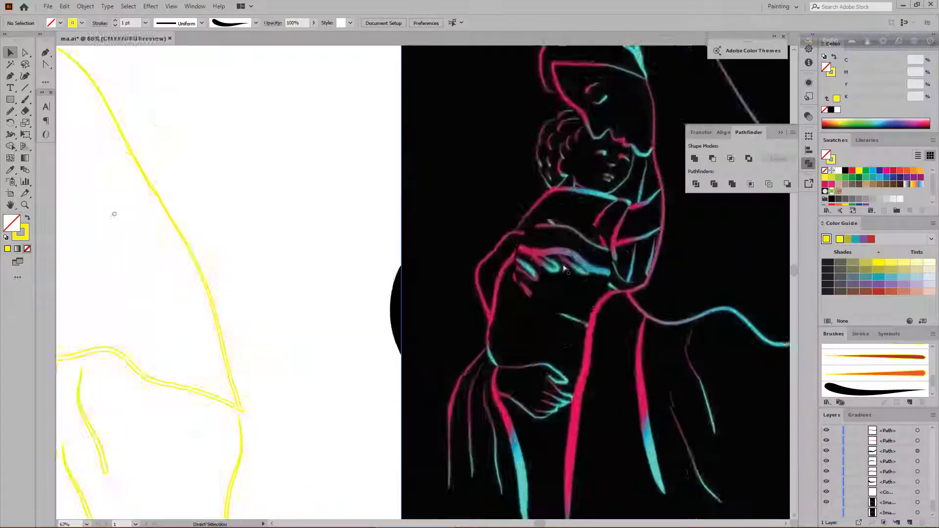
Step: Swap the fill and stroke of the whole mother-and-child line drawing, giving it a yellow fill and no stroke
click(413, 206)
drag(553, 203, 553, 200)
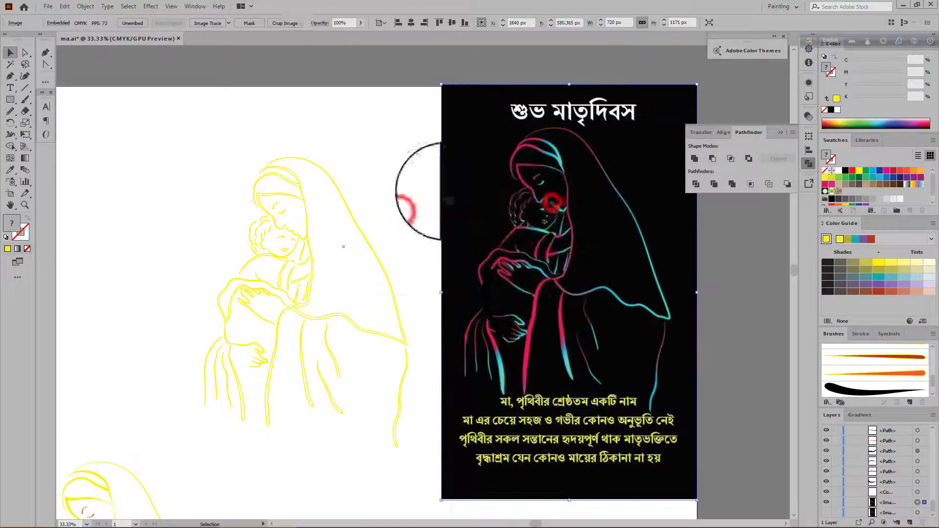
click(440, 191)
scroll(380, 206, down, 5)
scroll(379, 205, up, 3)
drag(166, 138, 397, 435)
click(27, 216)
click(129, 219)
scroll(155, 184, up, 1)
Step: Fill the entire mother-and-child line drawing with the white-to-black gradient swatch
drag(170, 161, 372, 440)
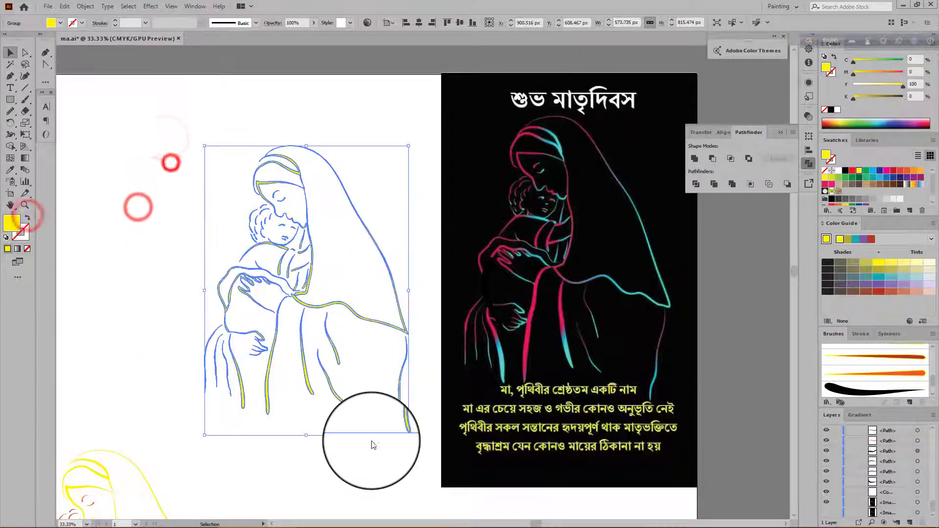
click(907, 185)
click(374, 113)
scroll(342, 196, down, 3)
scroll(342, 196, up, 3)
drag(151, 170, 394, 412)
click(10, 110)
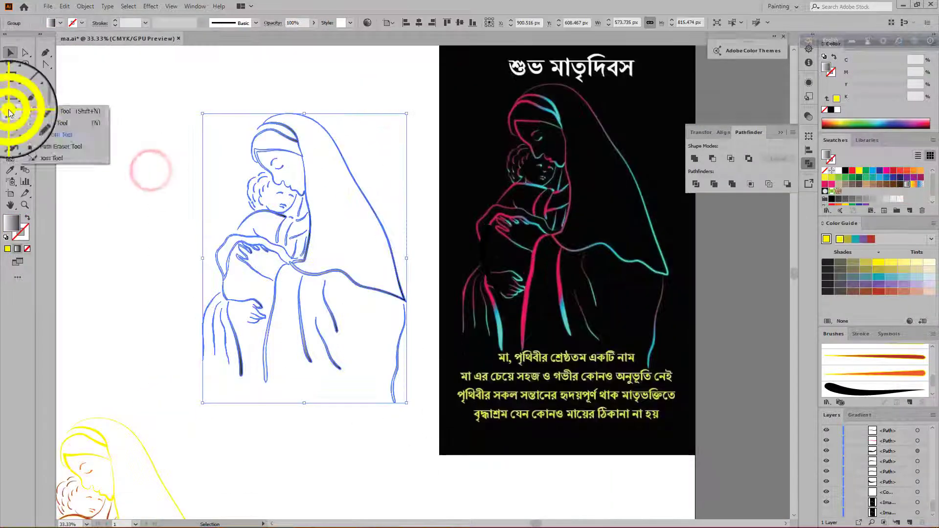
click(10, 52)
click(86, 130)
scroll(288, 181, down, 2)
scroll(262, 200, up, 2)
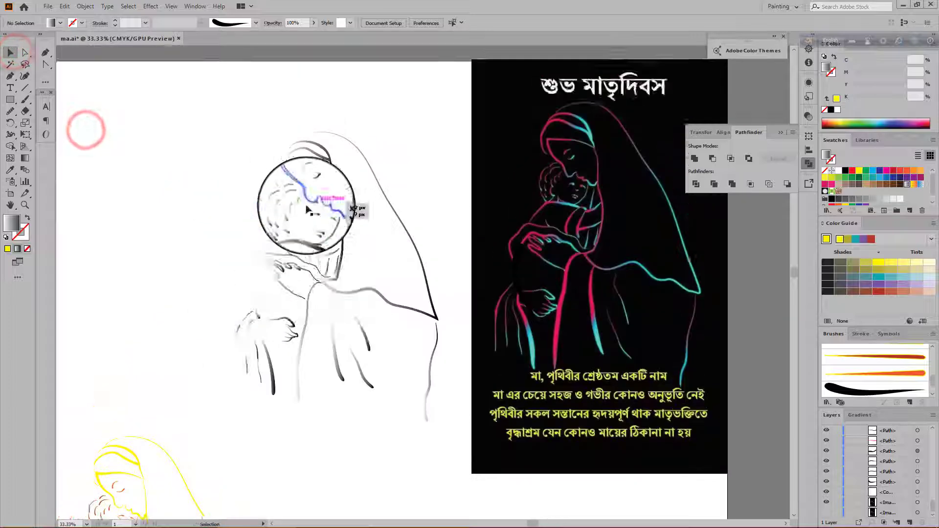
scroll(305, 214, down, 1)
drag(225, 140, 381, 384)
scroll(317, 279, up, 3)
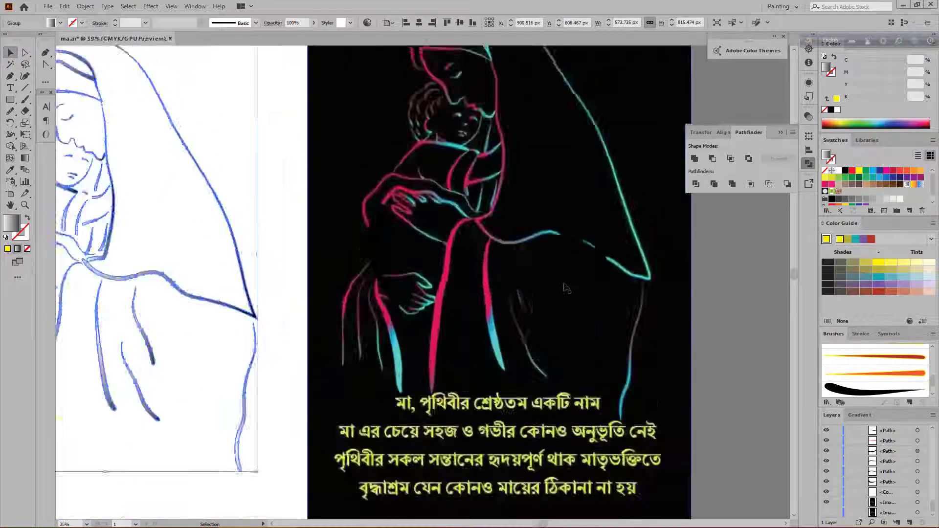
Step: Draw a sample rectangle about 213 by 245 px in the empty area below the line drawing
scroll(565, 287, down, 2)
drag(255, 432, 331, 519)
scroll(325, 505, down, 2)
click(292, 417)
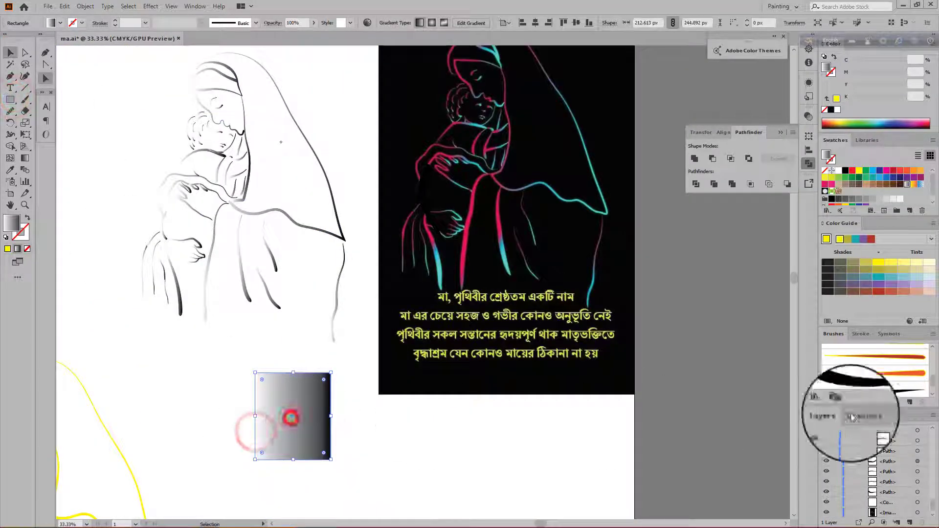
Step: Set the rectangle's gradient to run from pink to cyan, sampling both colours from the reference poster's robe line
click(856, 416)
click(919, 495)
click(828, 513)
click(504, 252)
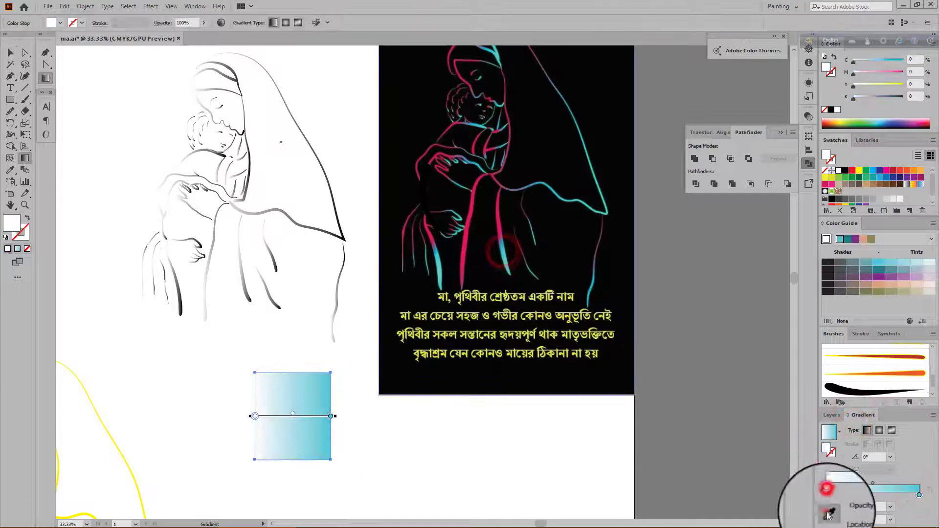
click(499, 228)
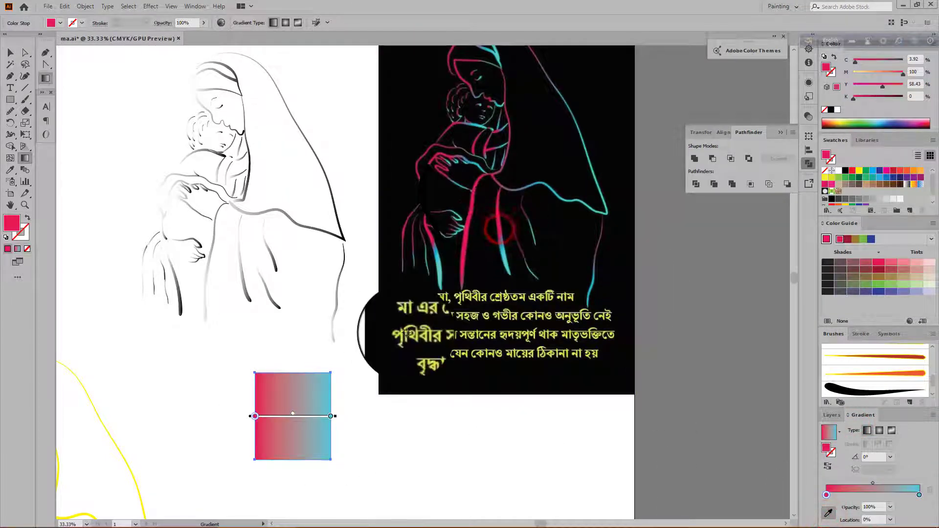
click(10, 52)
click(538, 452)
Step: Set the rectangle's gradient angle to -45° and add a middle stop at about 50%, sampling its blue from the poster's pink-to-cyan transition
scroll(497, 447, down, 1)
scroll(452, 450, up, 1)
click(301, 393)
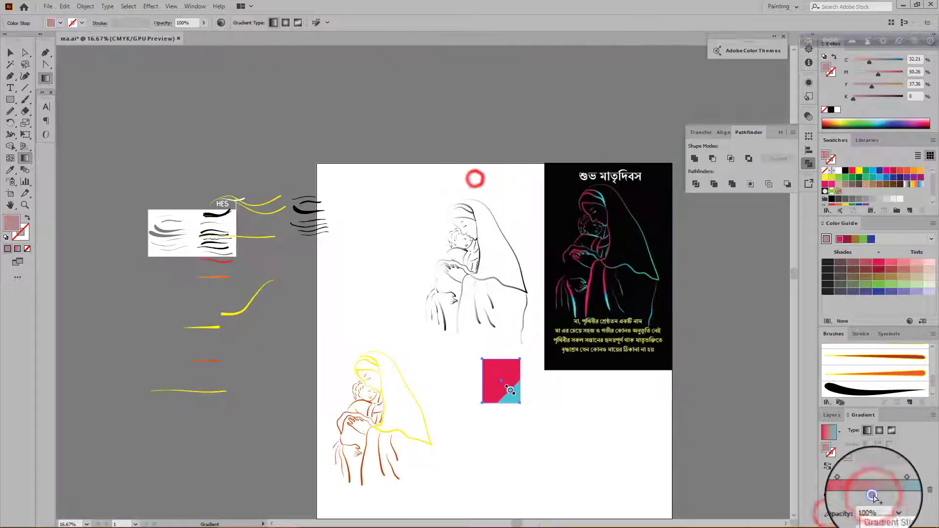
double_click(873, 496)
click(793, 434)
scroll(605, 245, up, 3)
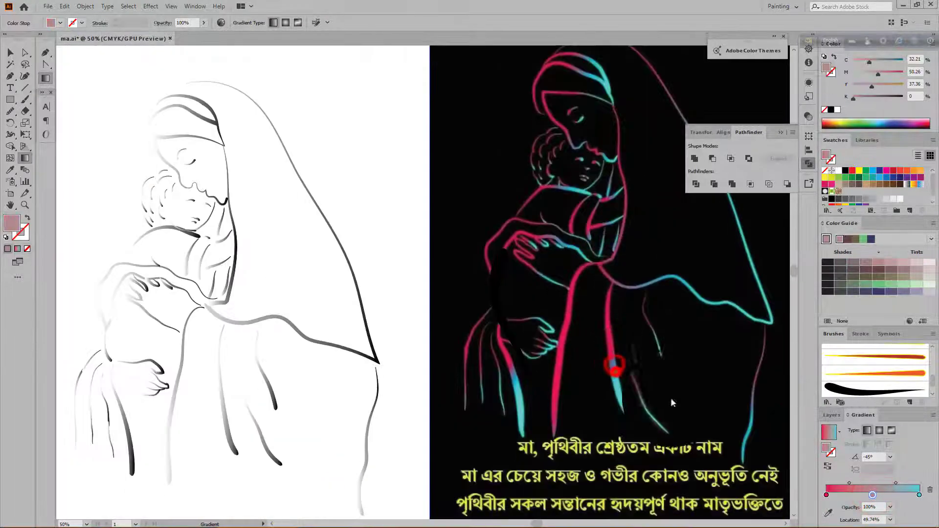
click(870, 495)
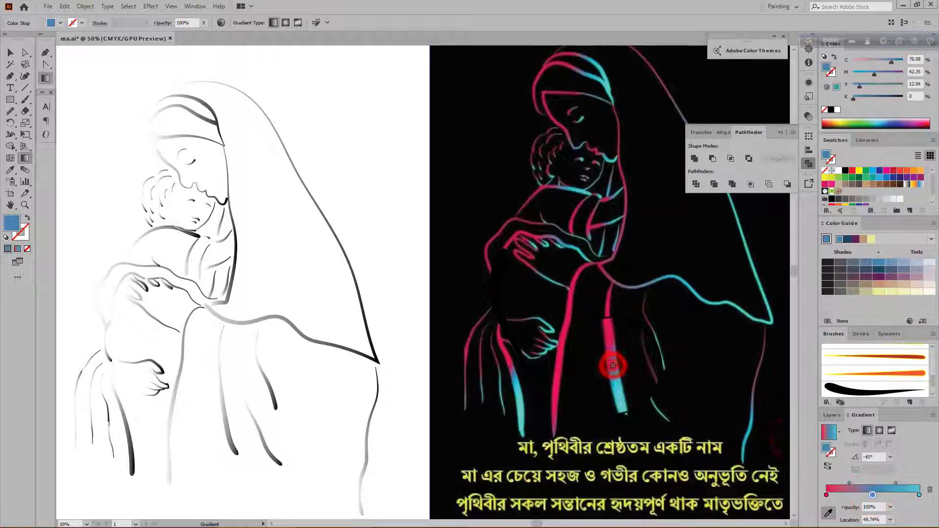
scroll(613, 366, down, 2)
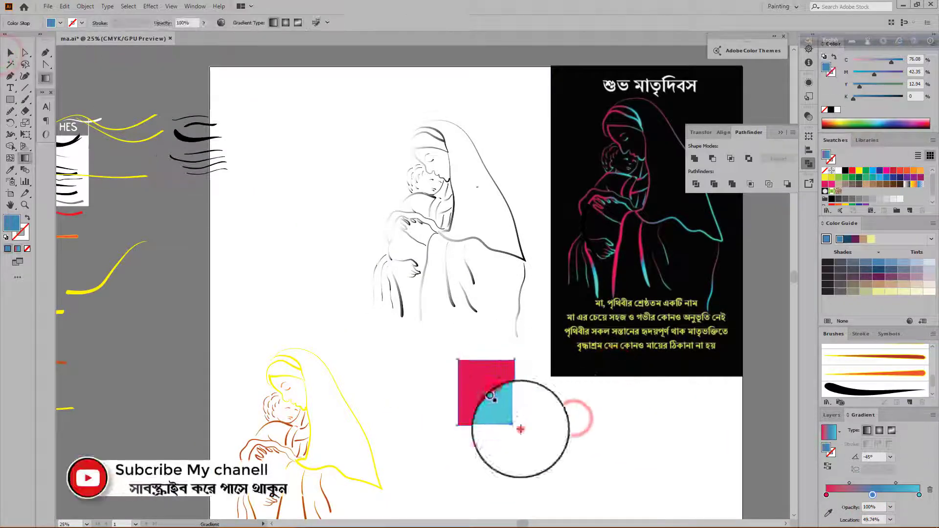
Step: Try redirecting the rectangle's gradient to a steeper diagonal of about -63.5°
mouse_move(473, 370)
mouse_down()
mouse_move(521, 435)
mouse_move(539, 422)
mouse_up()
click(10, 52)
click(570, 429)
click(461, 400)
key(g)
drag(422, 318, 500, 473)
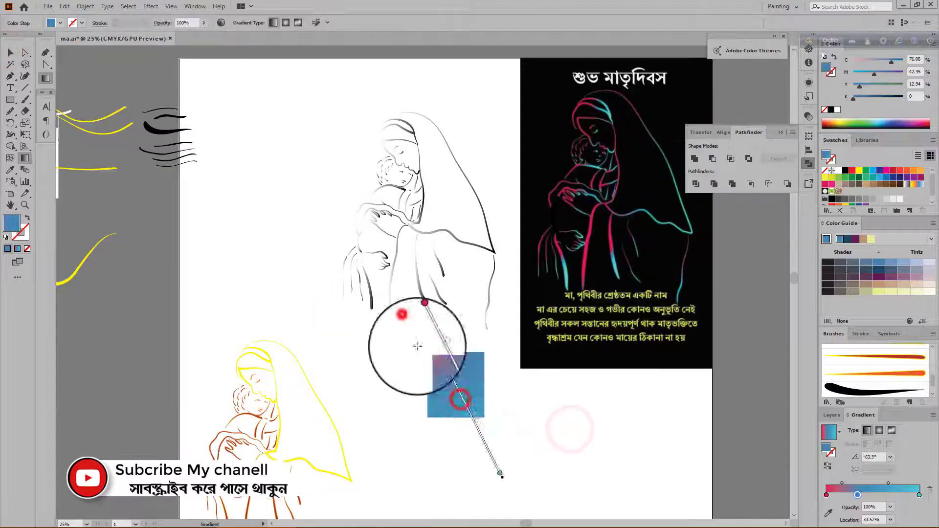
key(v)
Step: Redirect the rectangle's gradient from its upper-left to lower-right corner at about -57°, with the blue stop at about 46%
drag(524, 411, 419, 350)
click(516, 443)
click(448, 447)
click(463, 380)
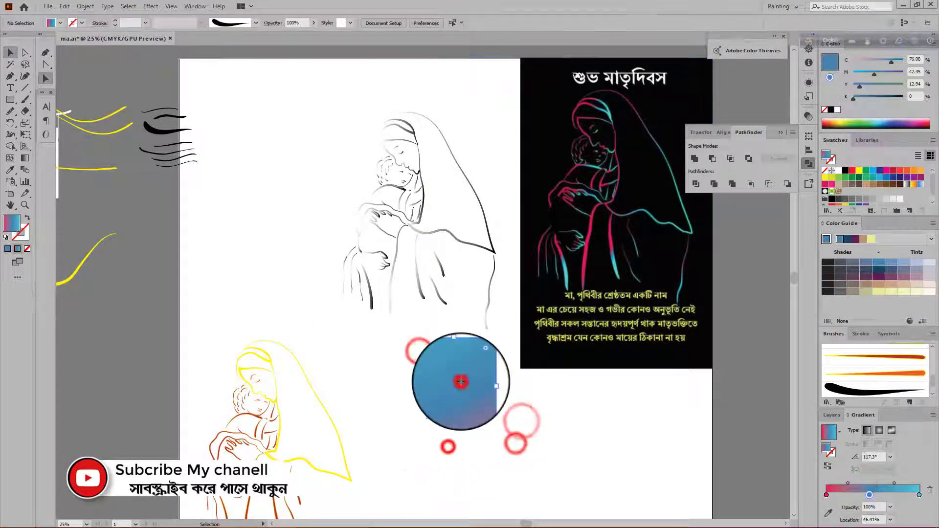
key(g)
drag(394, 302, 441, 395)
drag(411, 331, 476, 465)
click(11, 52)
Step: Ungroup the mother-and-child line drawing into separately selectable lines
drag(285, 295, 350, 145)
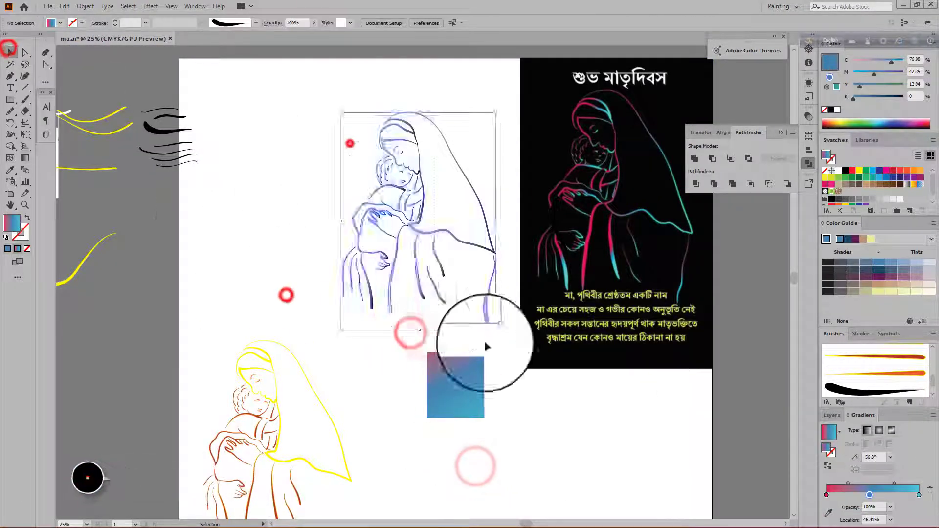
click(556, 414)
scroll(605, 405, down, 1)
scroll(599, 409, up, 1)
scroll(573, 421, down, 1)
scroll(568, 405, up, 1)
drag(398, 172, 411, 190)
scroll(415, 193, up, 1)
drag(489, 239, 481, 264)
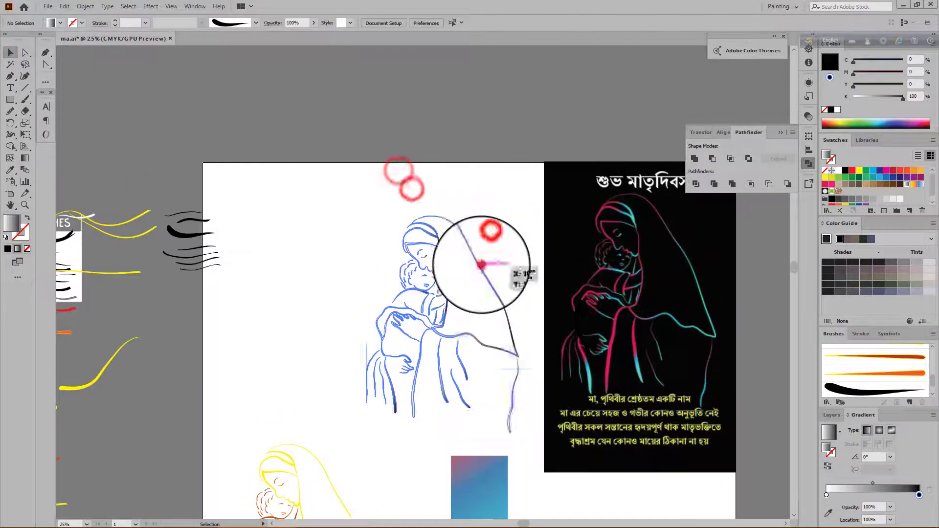
right_click(481, 265)
click(528, 349)
click(331, 282)
Step: Copy the sample rectangle's pink-blue-cyan gradient onto the mother's outer veil line
click(487, 277)
key(i)
click(468, 471)
scroll(468, 470, down, 1)
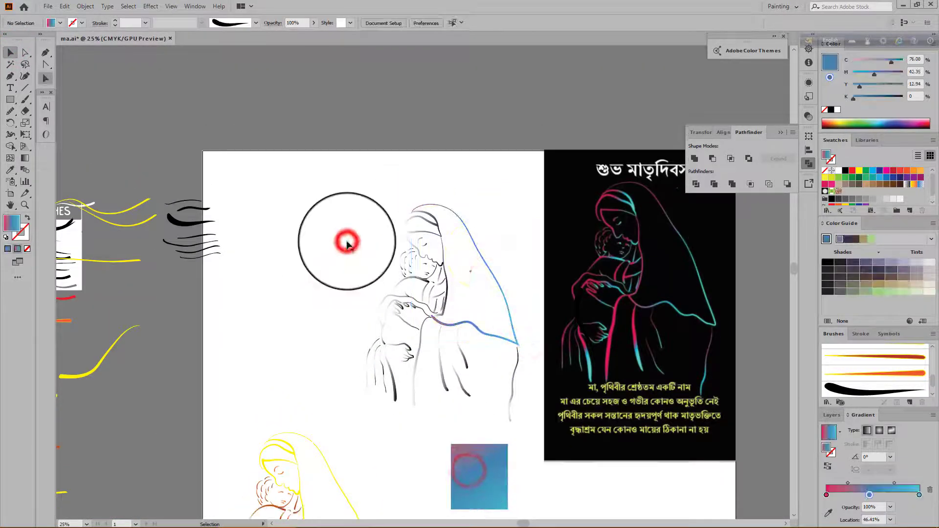
scroll(499, 286, up, 2)
scroll(398, 128, down, 1)
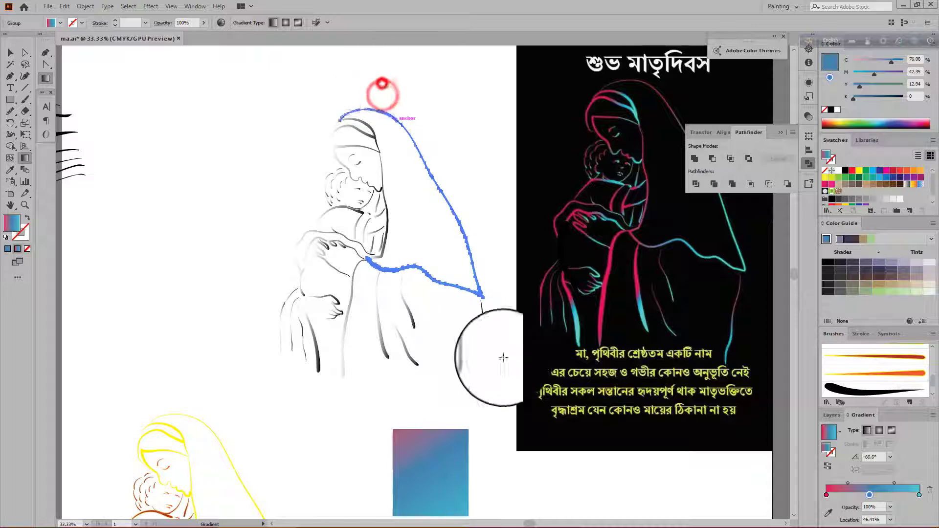
Step: Redirect the outer veil line's gradient from the top of the head down past the veil's tip, at about -69.5°
drag(381, 105, 494, 427)
key(v)
click(476, 269)
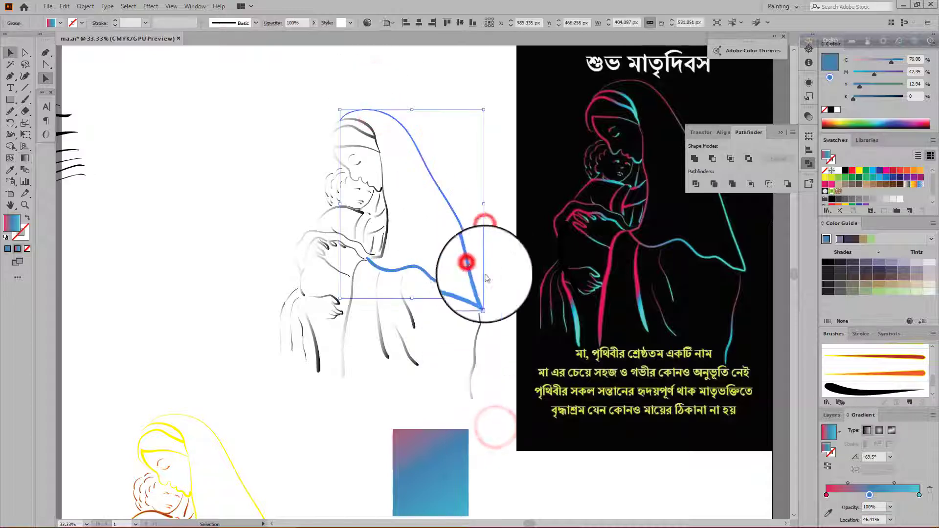
click(505, 323)
scroll(505, 323, down, 1)
scroll(506, 325, up, 3)
click(502, 405)
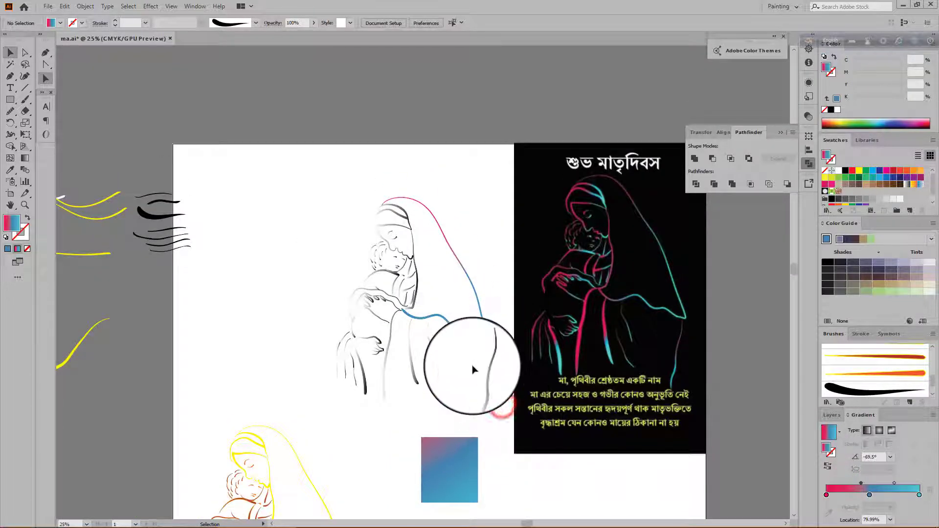
Step: Add a fourth stop at the end of the veil line's gradient, sampling its pink from the reference poster's robe
click(485, 324)
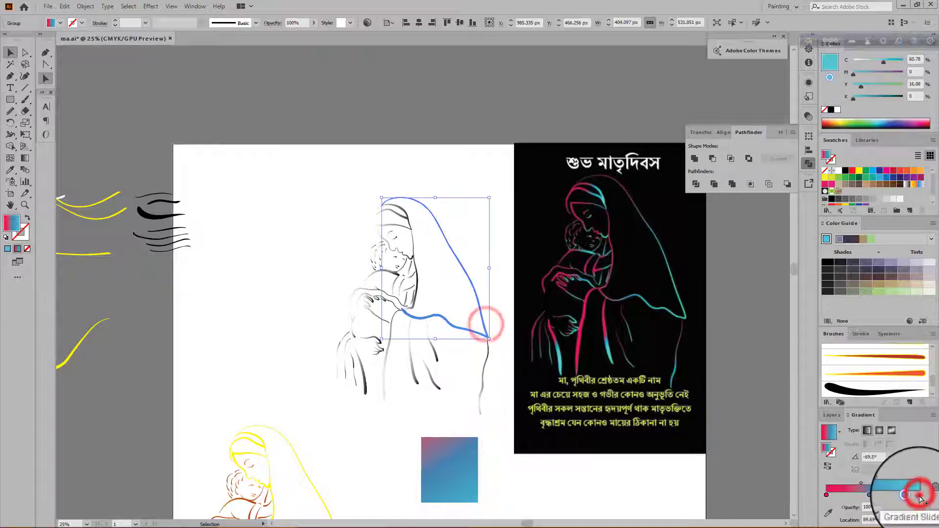
key(i)
click(582, 320)
click(487, 324)
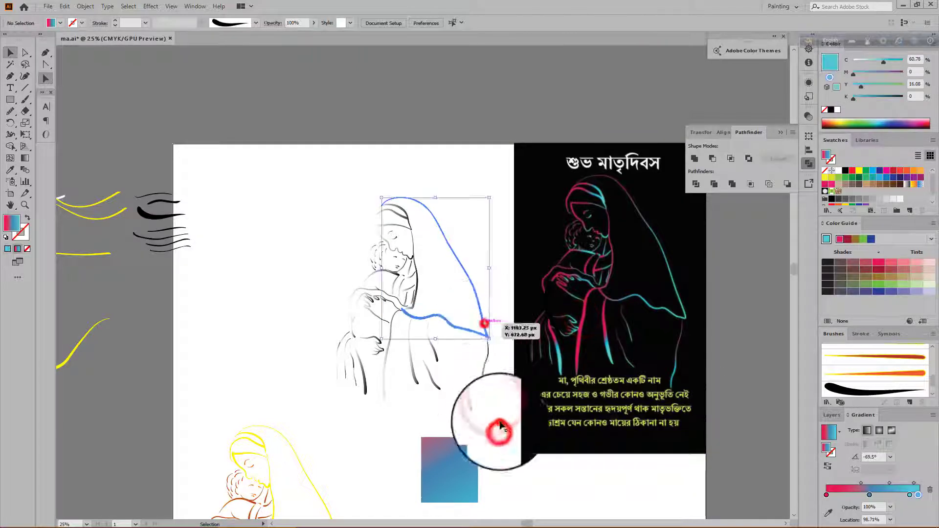
click(919, 495)
click(580, 342)
key(v)
click(591, 478)
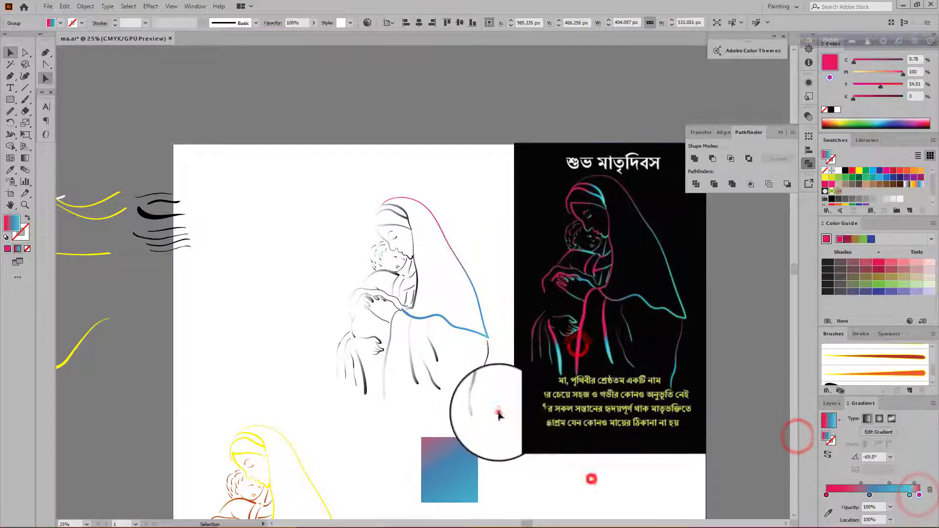
Step: Move the veil gradient's pink end stop to about 93% and shift its cyan stop back toward the blue one
click(499, 413)
click(483, 336)
click(502, 412)
scroll(479, 339, up, 1)
drag(910, 495, 912, 495)
click(475, 328)
click(482, 407)
scroll(480, 338, down, 1)
Step: Redirect the outer veil line's gradient almost vertically, from the top of the head down, at about -84°
click(478, 357)
key(g)
drag(436, 255, 463, 434)
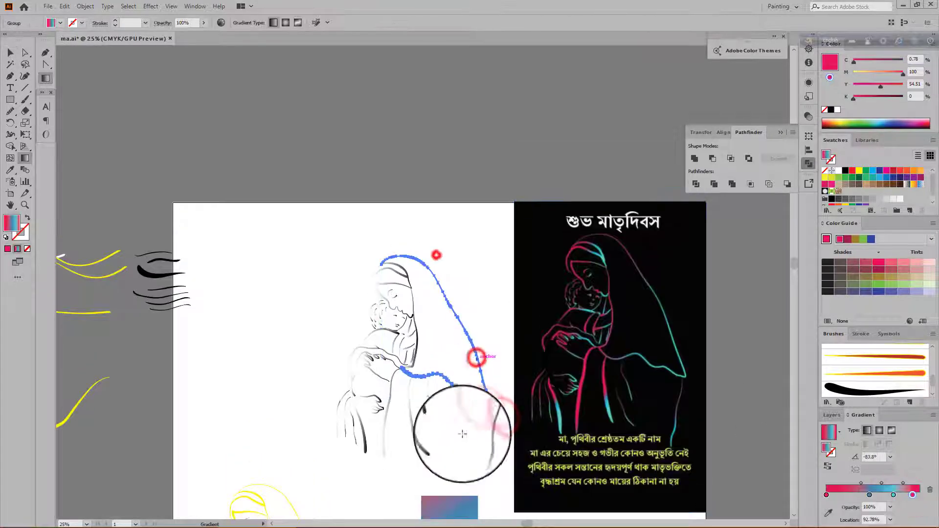
key(v)
click(470, 274)
Step: Shift the cyan stop of the outer veil line's gradient closer to the pink end stop
scroll(497, 387, up, 1)
click(466, 356)
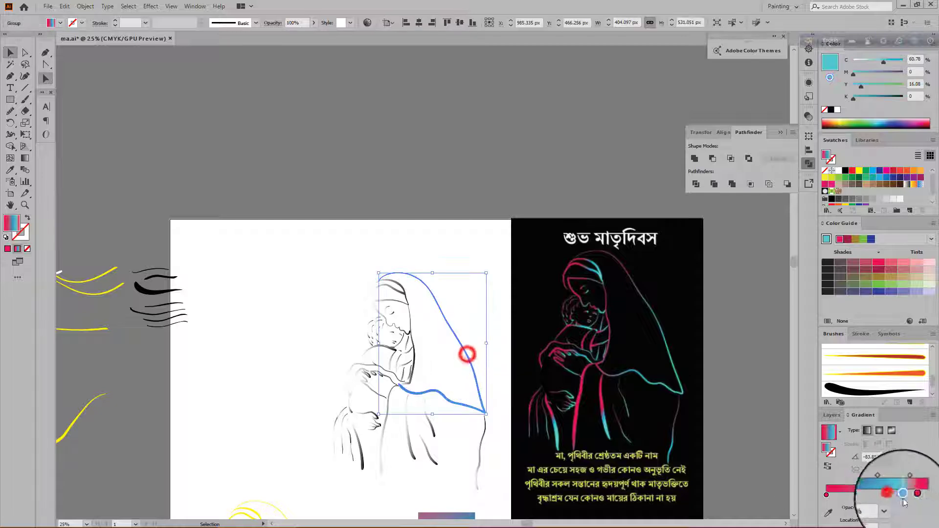
drag(893, 495, 905, 495)
click(505, 431)
click(471, 362)
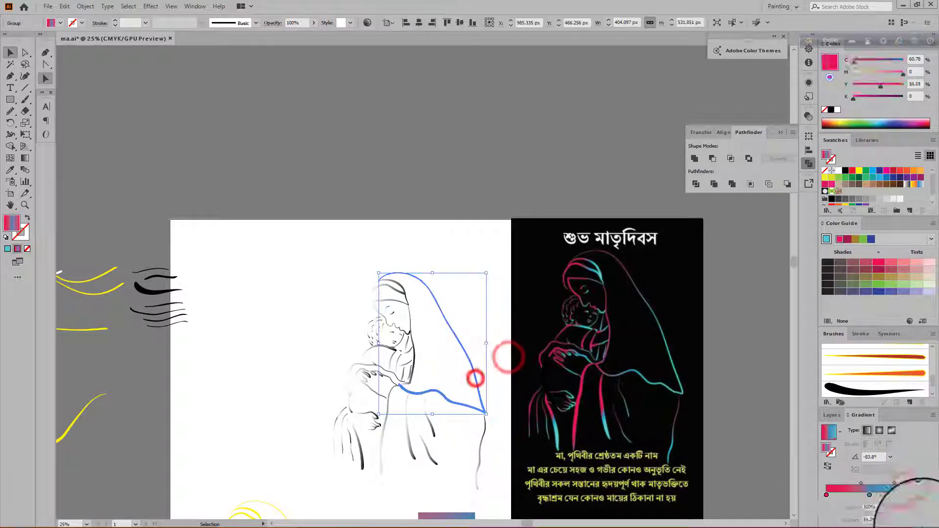
click(482, 390)
Step: Copy the sample rectangle's gradient onto the headscarf band lines above the mother's forehead
scroll(416, 392, down, 1)
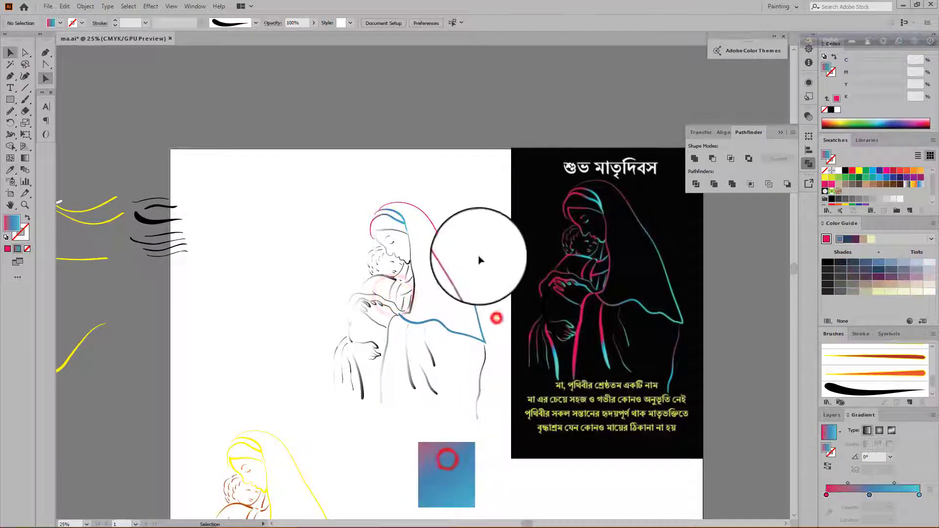
key(v)
click(424, 185)
Step: Adjust the headscarf band's gradient to about -24° with the pink stop at about 26% and the blue stop moved toward cyan
key(ctrl+plus)
key(ctrl+plus)
scroll(401, 198, up, 1)
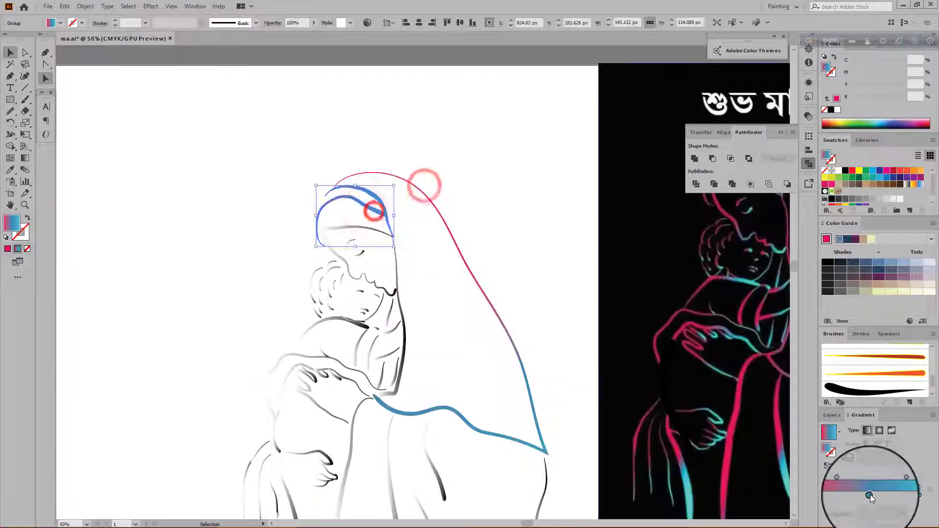
click(517, 288)
scroll(517, 288, down, 2)
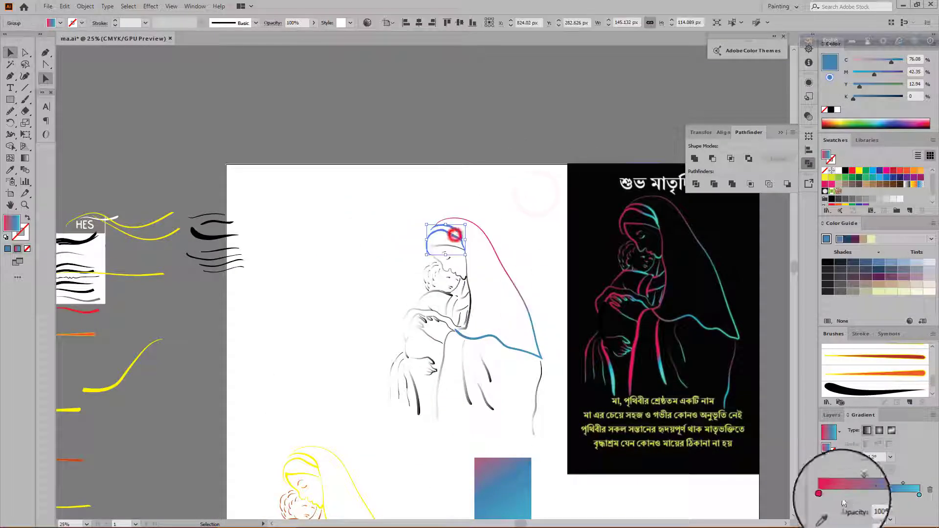
click(555, 377)
scroll(562, 255, up, 1)
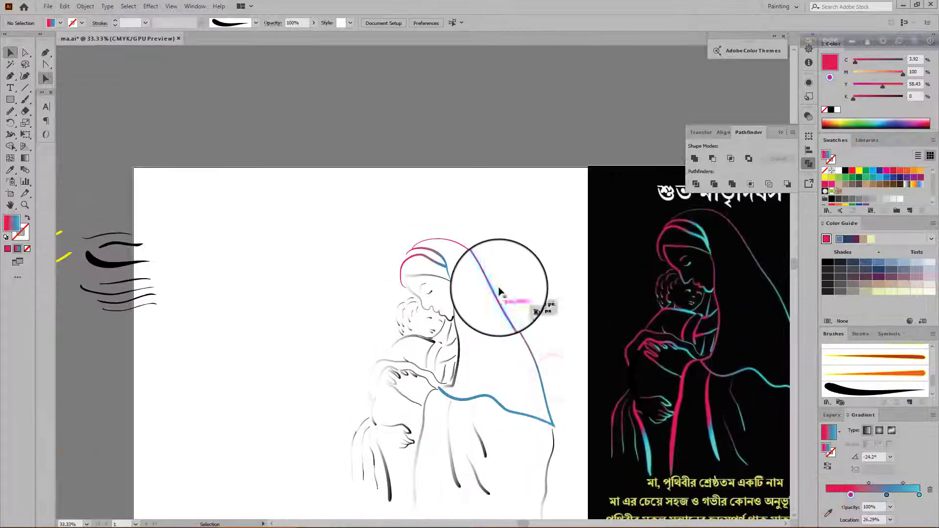
Step: Copy the sample rectangle's gradient onto the inner veil line beside the mother's face and select its pink starting stop
scroll(566, 472, down, 2)
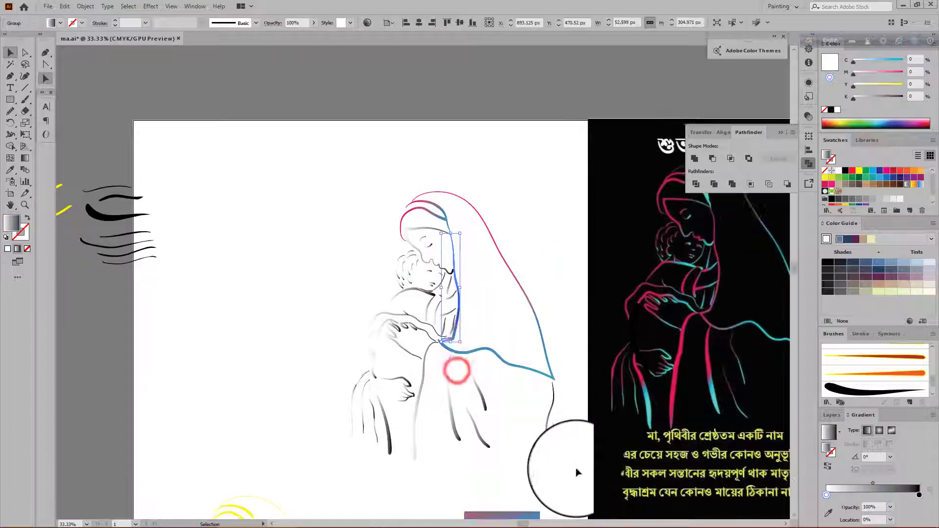
click(486, 472)
click(560, 288)
scroll(459, 273, down, 1)
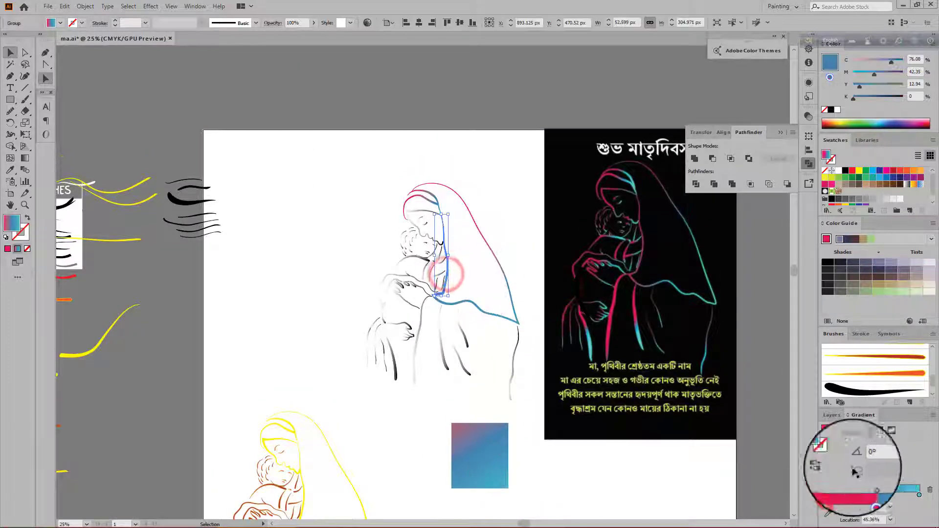
click(826, 491)
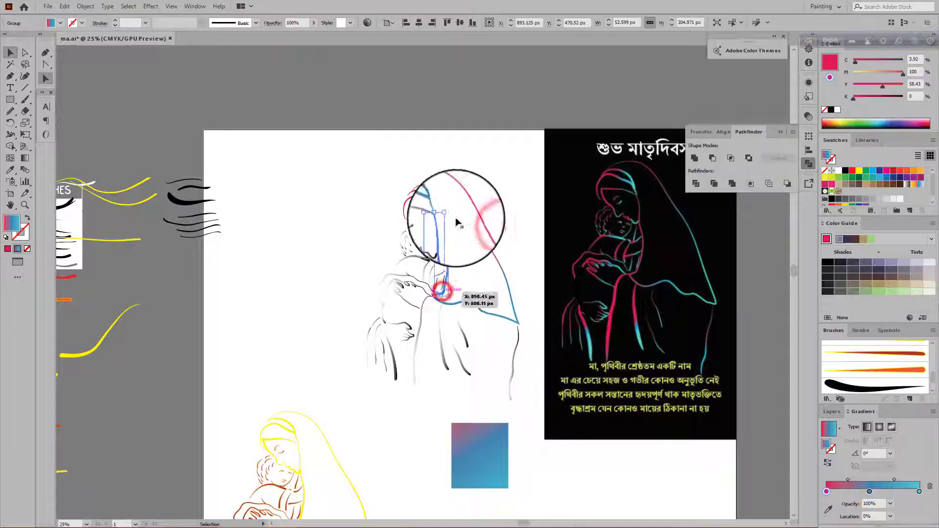
Step: Run the inner veil line's gradient downward at about -97°, with the pink stop at about 53% and the blue stop at 62.9%
key(f)
key(g)
drag(390, 185, 379, 277)
key(v)
click(467, 250)
scroll(410, 252, up, 3)
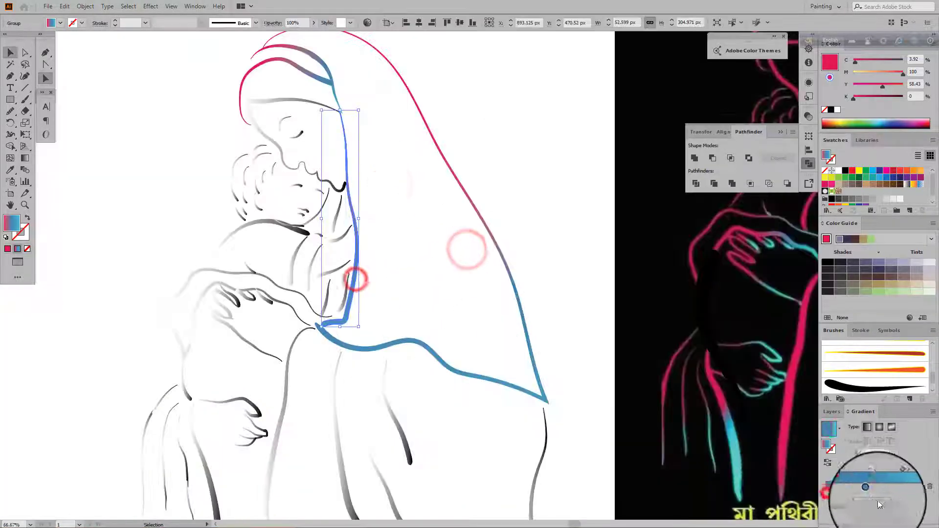
drag(886, 495, 889, 495)
scroll(598, 289, down, 3)
click(597, 289)
scroll(597, 290, up, 2)
scroll(419, 352, down, 1)
Step: Copy the inner veil line's gradient onto the central robe fold and redraw it along the fold at about -100.4°
click(377, 372)
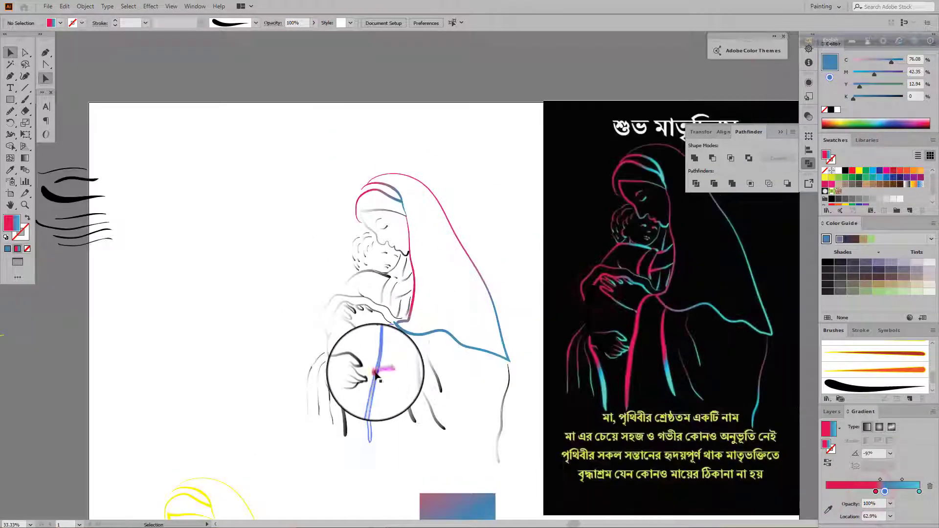
key(i)
click(415, 295)
key(v)
click(512, 271)
scroll(422, 324, up, 2)
scroll(345, 344, down, 2)
click(339, 385)
drag(357, 321, 331, 456)
click(484, 298)
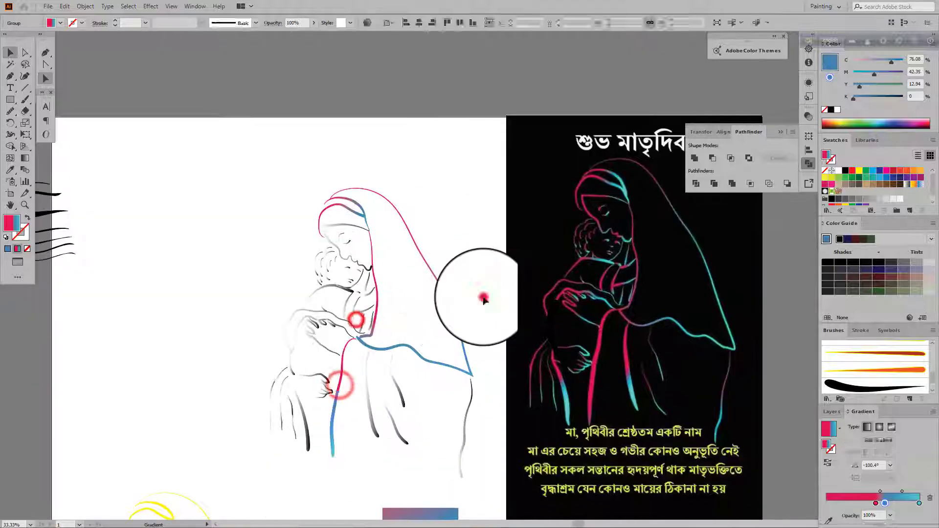
scroll(416, 396, up, 2)
scroll(372, 366, down, 2)
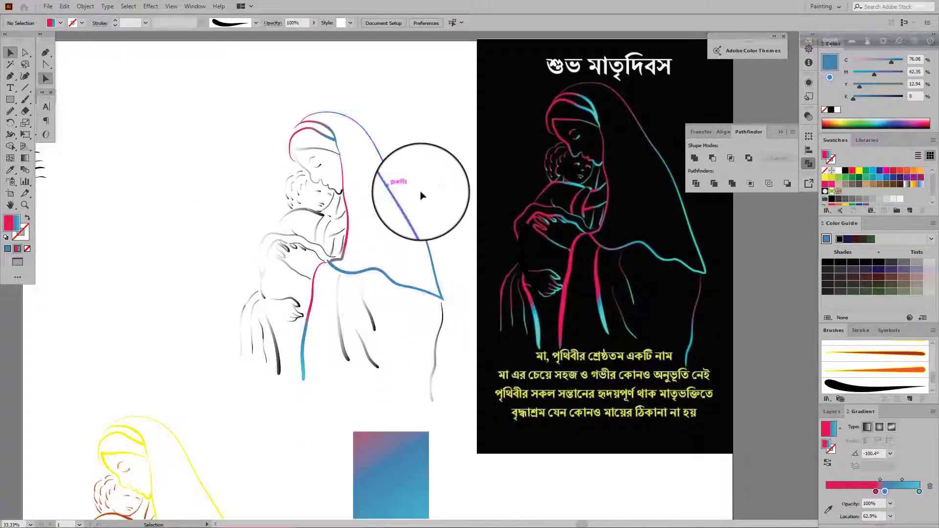
Step: Copy the sample rectangle's gradient onto the lower headscarf edge across the mother's forehead
click(310, 149)
scroll(294, 294, down, 3)
key(i)
click(367, 403)
click(430, 160)
scroll(420, 158, up, 1)
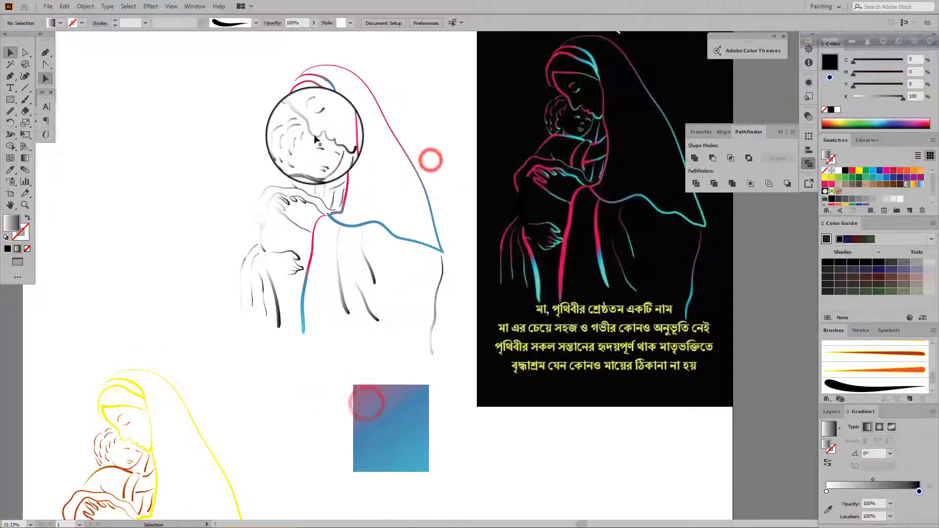
Step: Copy the sample rectangle's gradient onto the mother's face profile, with the pink stop at about 29% and the cyan stop at about 86%
click(314, 135)
key(i)
click(397, 401)
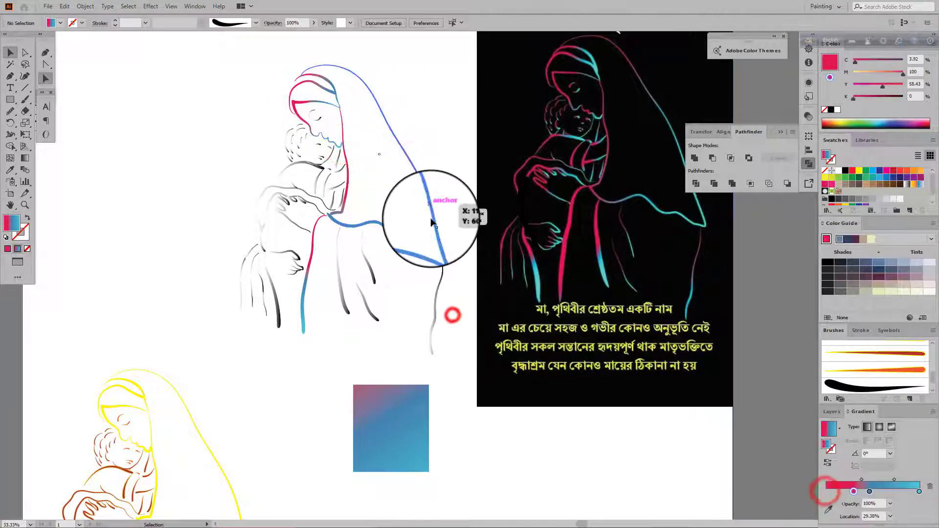
scroll(464, 186, up, 2)
scroll(409, 187, down, 2)
scroll(507, 220, down, 1)
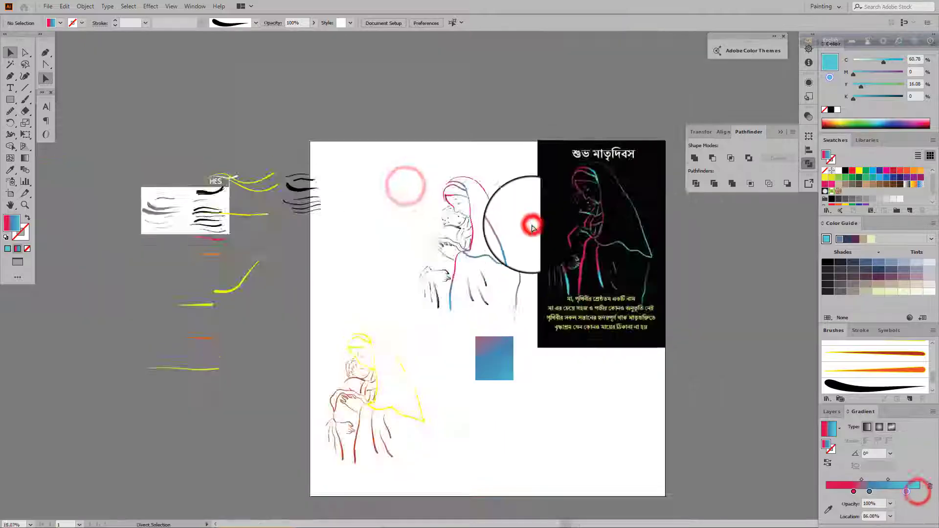
click(532, 224)
scroll(524, 230, up, 1)
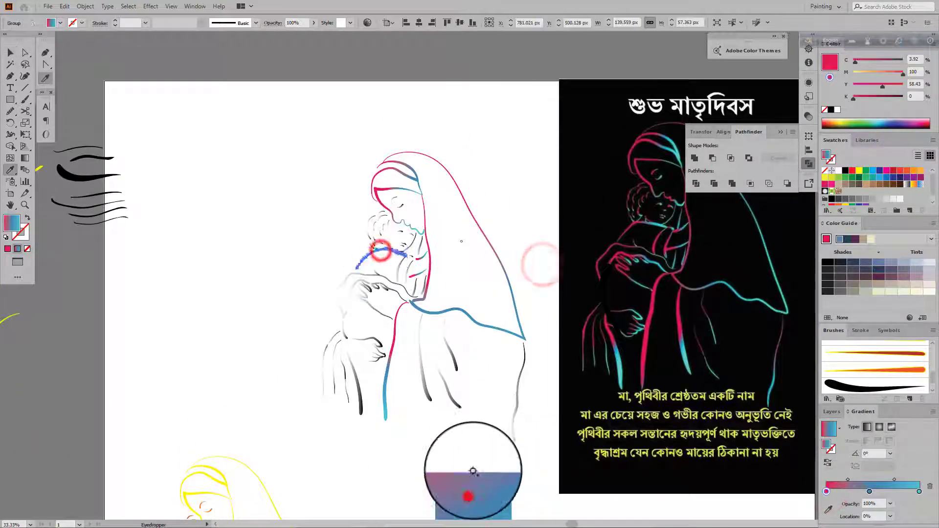
Step: Angle the gradient on the child's shoulder line to about 19.6° and shift its pink stop inward
key(v)
click(367, 259)
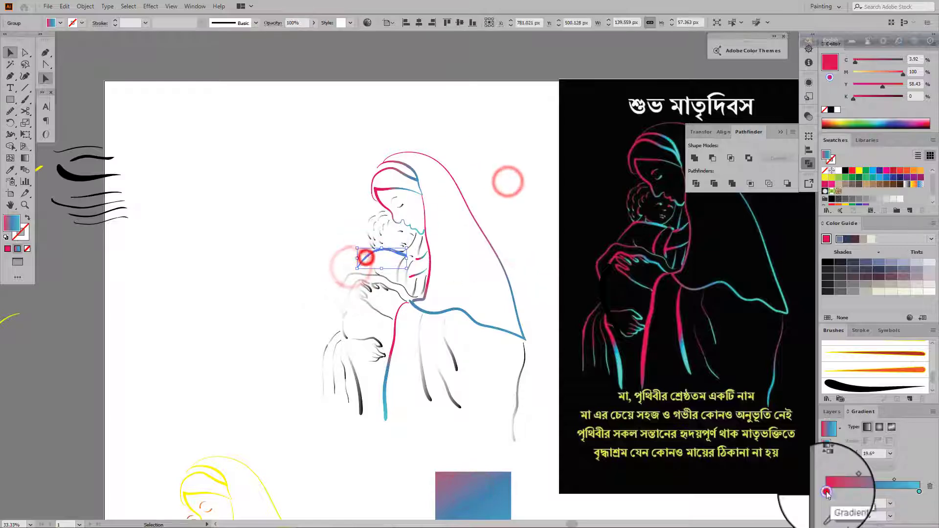
scroll(525, 265, up, 2)
scroll(346, 252, up, 1)
scroll(561, 308, down, 2)
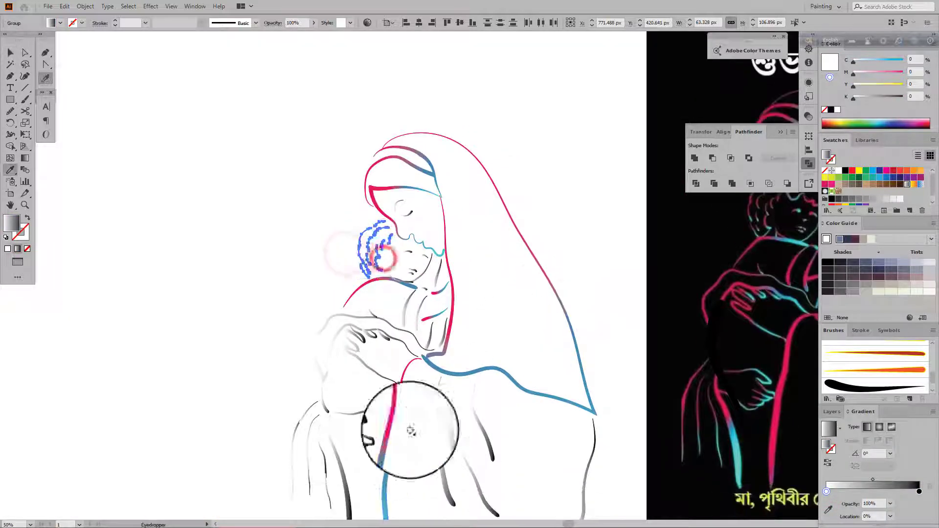
Step: Copy the central robe fold's gradient onto the child's hair curls
click(390, 444)
scroll(562, 245, down, 2)
scroll(530, 274, up, 3)
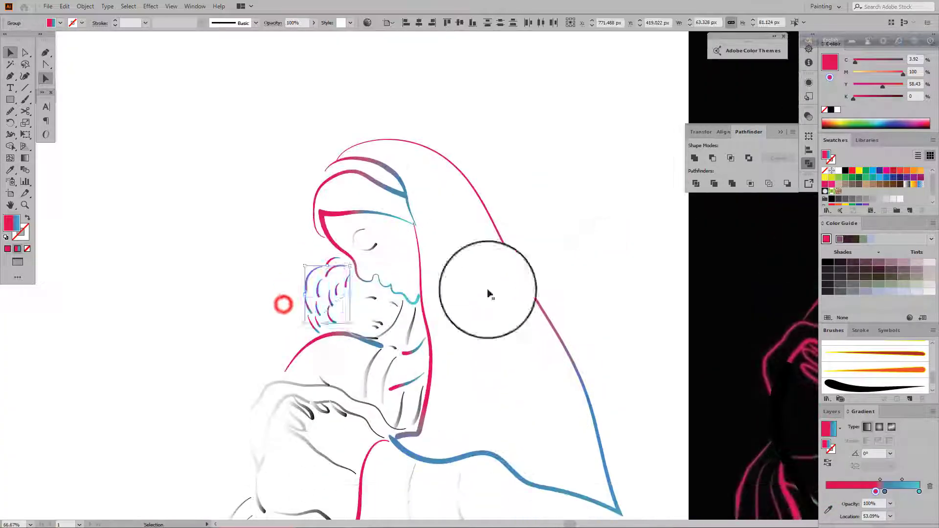
scroll(489, 293, down, 3)
drag(554, 264, 377, 201)
scroll(283, 200, up, 1)
scroll(283, 201, up, 1)
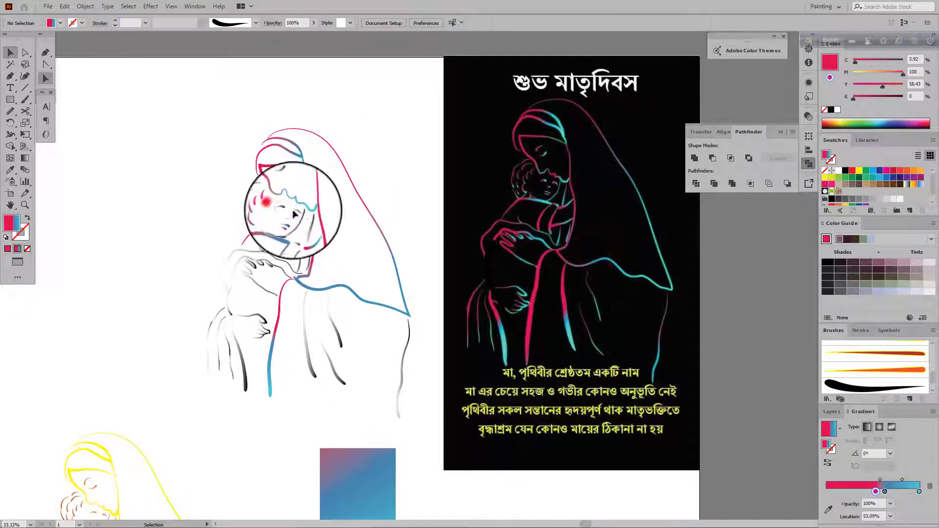
Step: Copy the sample rectangle's gradient onto the child's eye strokes and move the pink stop to 26.8%
click(273, 205)
key(i)
click(352, 473)
click(826, 492)
click(421, 264)
scroll(285, 215, up, 1)
Step: Give the child's nose and mouth strokes the pink-to-cyan gradient of the already coloured lines
drag(284, 215, 302, 232)
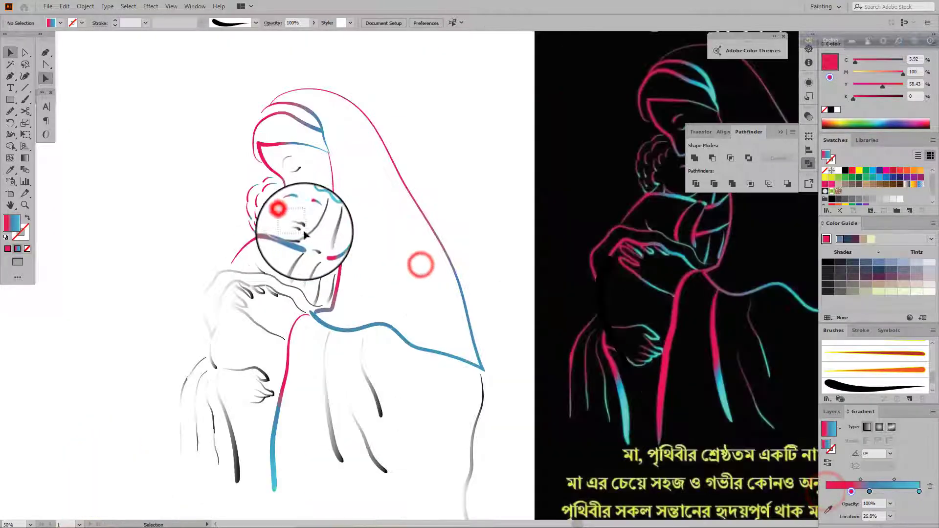
scroll(300, 230, up, 4)
key(i)
click(311, 150)
click(476, 119)
scroll(476, 120, down, 7)
scroll(524, 190, up, 6)
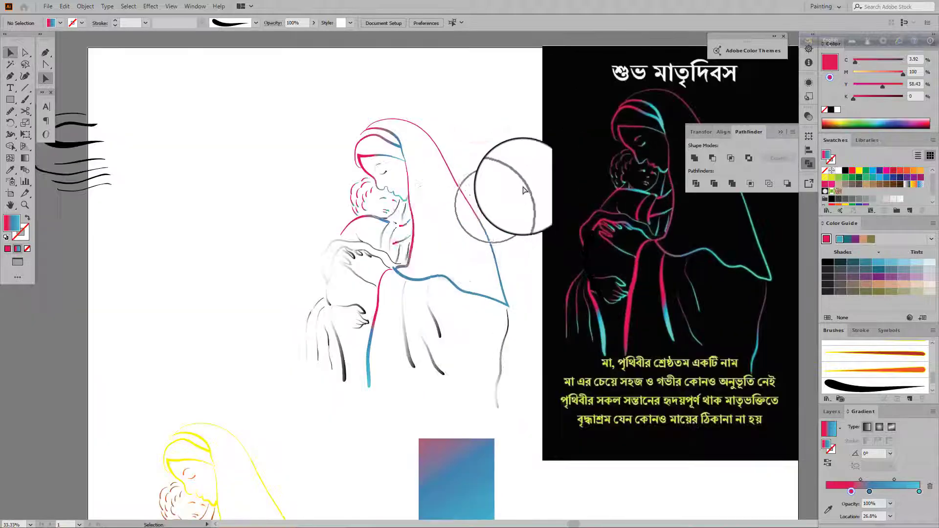
Step: Copy the pink-to-cyan gradient onto the child's chin line and the adjacent neckline stroke
click(394, 214)
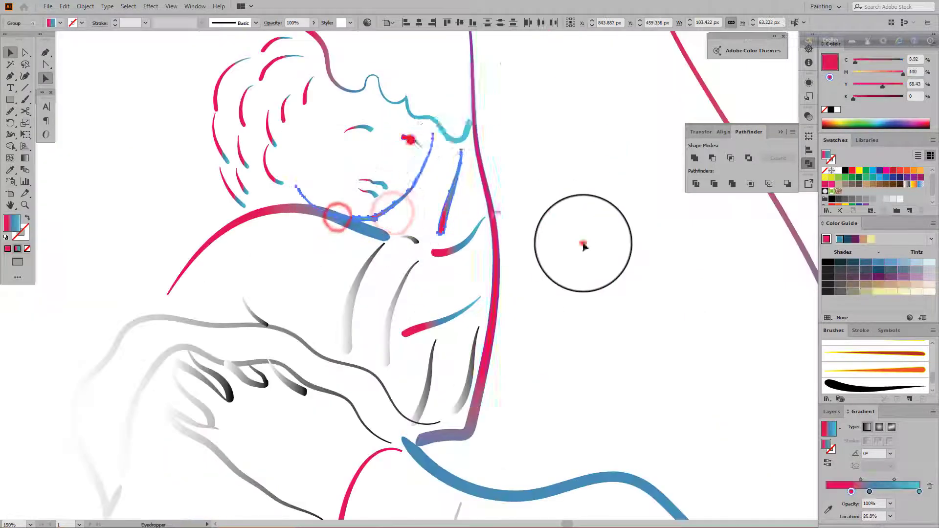
scroll(582, 245, down, 4)
click(583, 245)
scroll(583, 245, down, 2)
scroll(610, 241, up, 1)
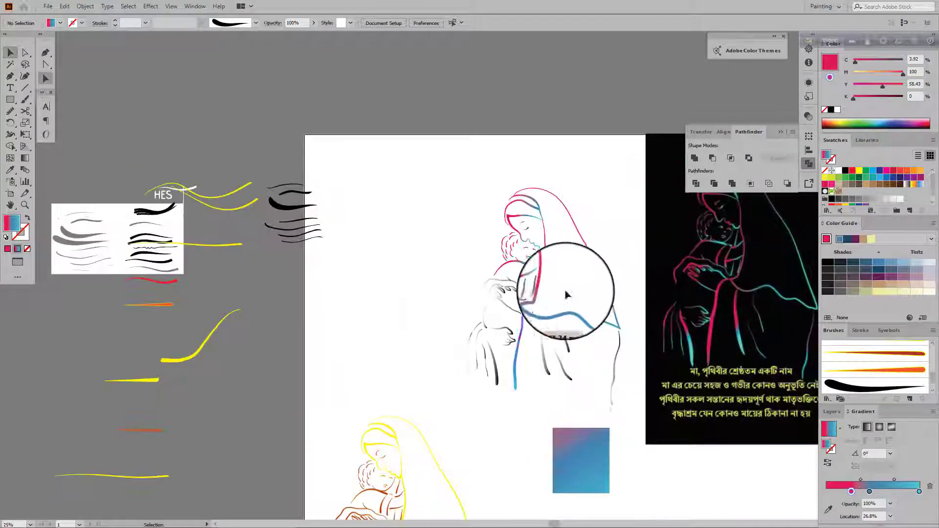
Step: Copy the pink-to-cyan gradient onto the mother's upper hand and arm lines and the child's clothing folds
click(594, 243)
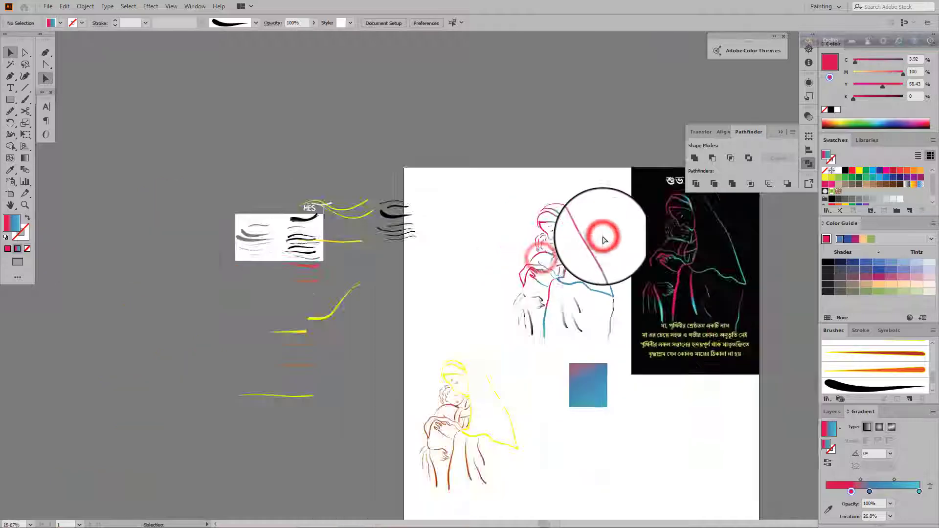
scroll(603, 240, down, 1)
click(561, 275)
scroll(561, 275, up, 2)
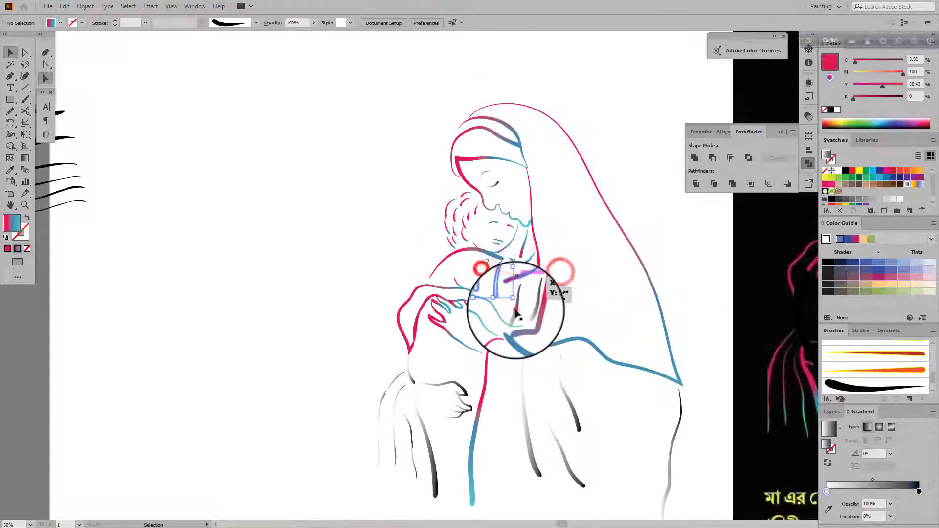
scroll(525, 247, down, 2)
click(596, 267)
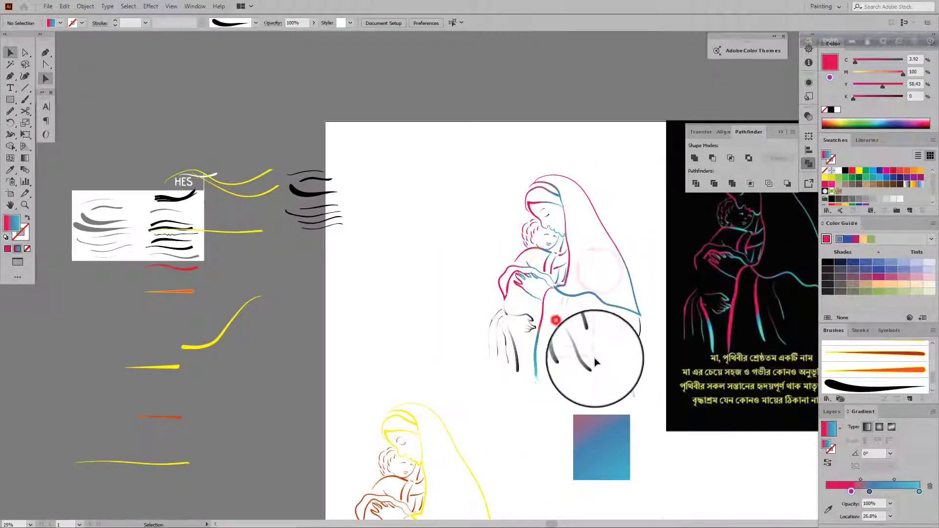
Step: Finish giving the remaining robe folds beneath the veil's lower edge the same pink-to-cyan gradient
key(v)
click(623, 241)
scroll(631, 318, up, 1)
Step: Copy the pink-to-cyan gradient onto the long line hanging from the veil's back corner
click(635, 389)
scroll(637, 323, down, 2)
scroll(638, 303, up, 2)
key(i)
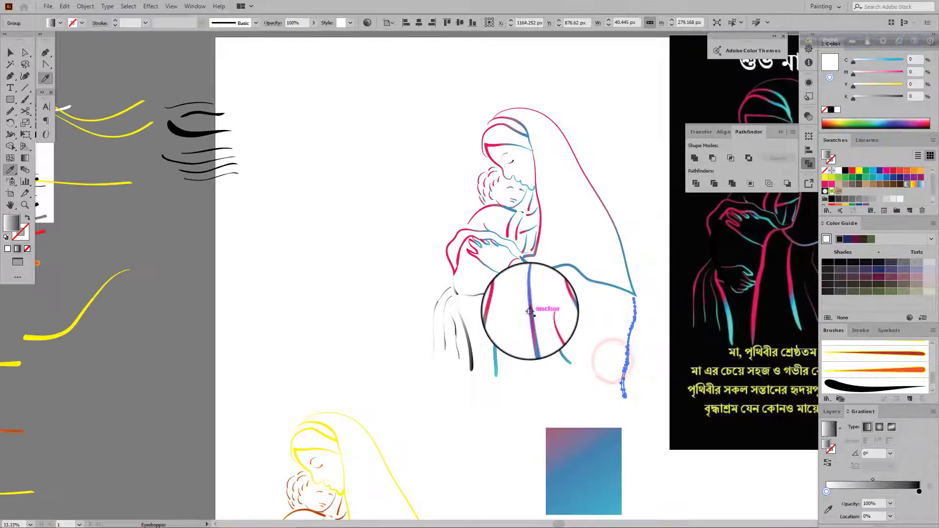
click(622, 190)
scroll(619, 193, up, 1)
scroll(533, 279, down, 2)
scroll(509, 303, up, 1)
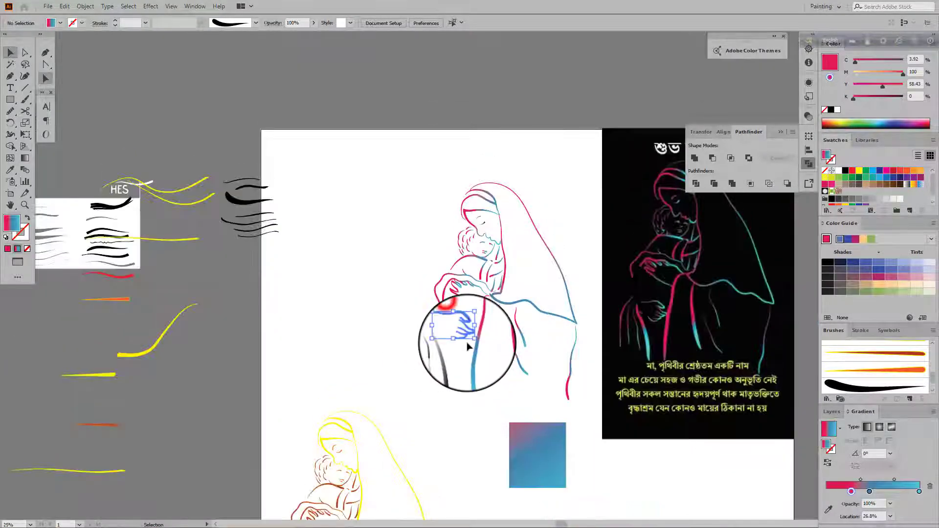
Step: Copy the sample rectangle's gradient onto the mother's lower hand and shift its blue stop toward the cyan end
key(i)
click(536, 462)
drag(872, 491, 893, 491)
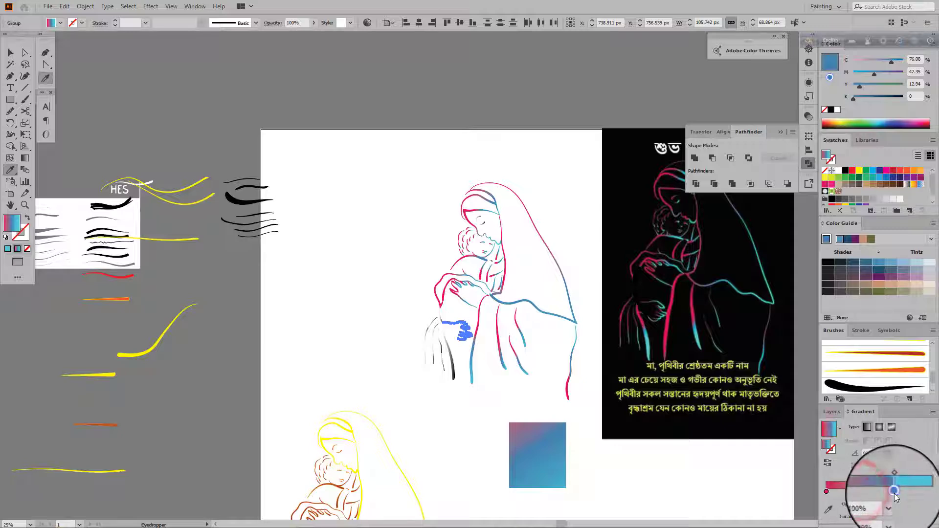
click(826, 490)
key(v)
click(602, 351)
scroll(527, 335, down, 1)
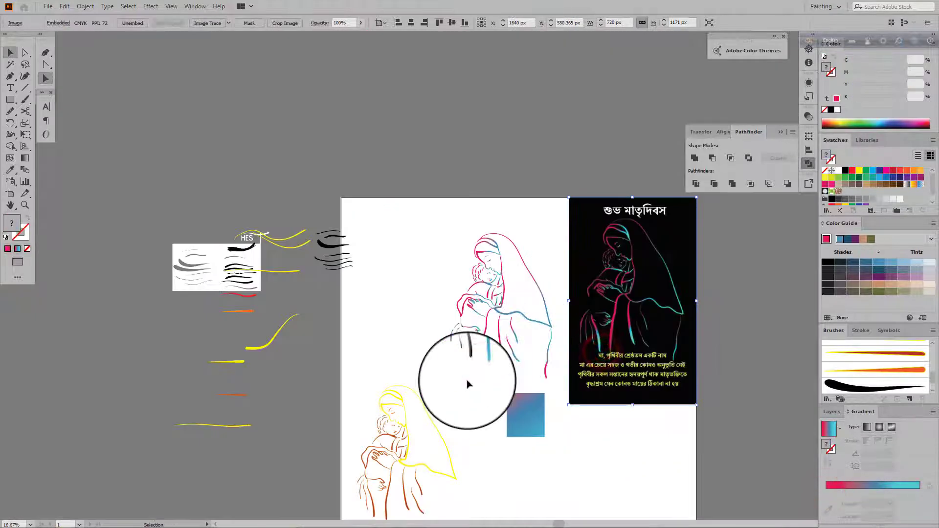
Step: Copy a coloured robe fold's gradient onto the thin drape lines below the mother's lower arm
scroll(468, 384, up, 1)
click(431, 348)
key(i)
click(519, 368)
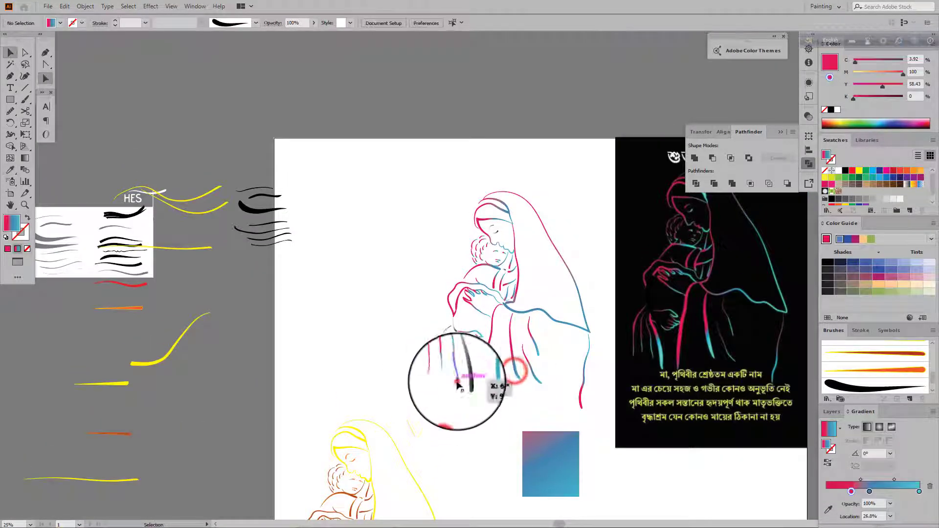
Step: Copy the sample rectangle's gradient onto the thick drape line below the lower arm and move the cyan stop to about 56%
scroll(457, 387, up, 2)
click(458, 335)
key(i)
click(611, 496)
key(v)
scroll(587, 408, down, 2)
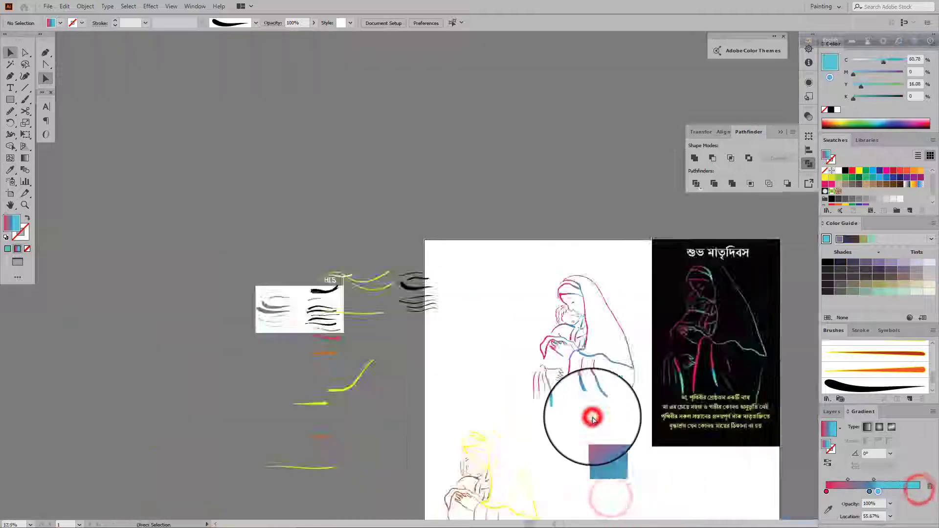
Step: Redraw the central robe fold's gradient from its lower end upward, with pink starting at the bottom
scroll(544, 375, up, 1)
scroll(625, 419, down, 1)
scroll(587, 441, up, 1)
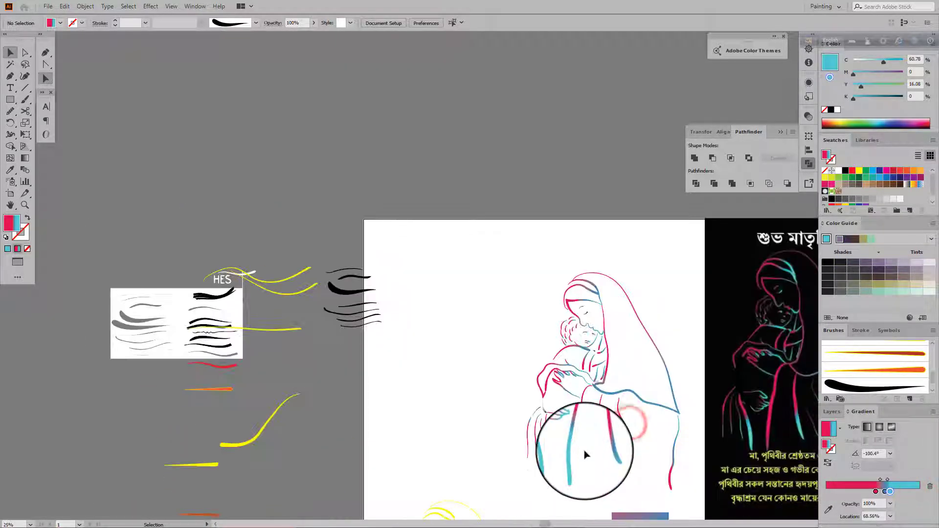
key(g)
drag(576, 488, 587, 365)
key(v)
click(619, 490)
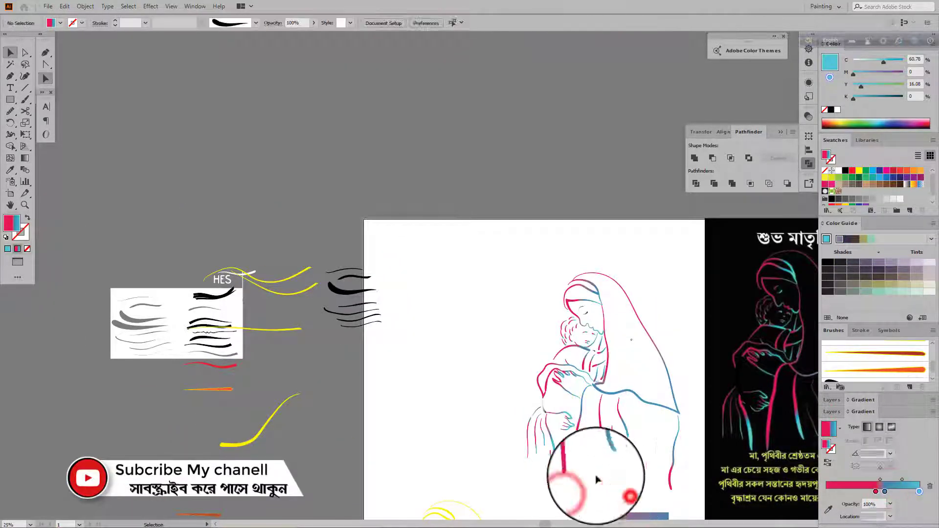
click(576, 464)
click(875, 492)
scroll(639, 485, down, 3)
scroll(656, 477, up, 2)
Step: Give the second robe fold the thick drape line's gradient and run it along the fold at about -77.8°
click(671, 470)
click(612, 457)
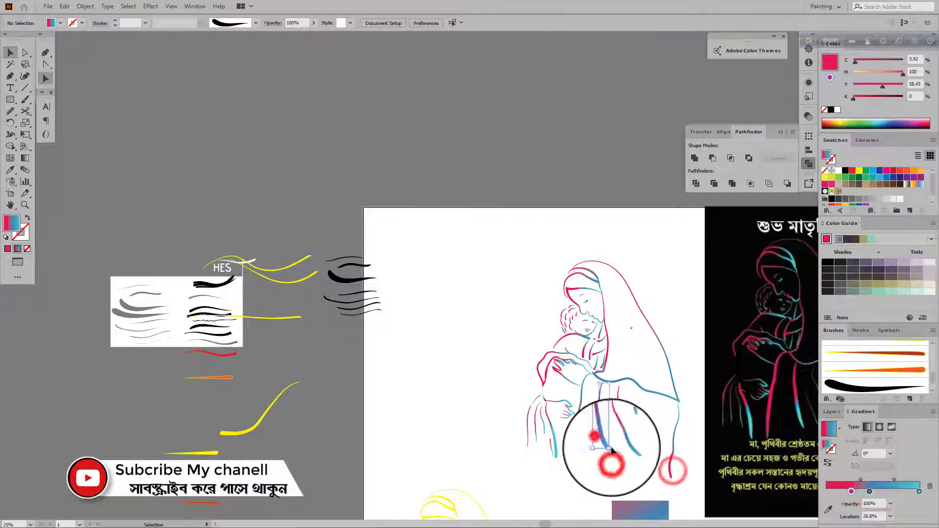
click(601, 440)
key(g)
drag(611, 478, 608, 454)
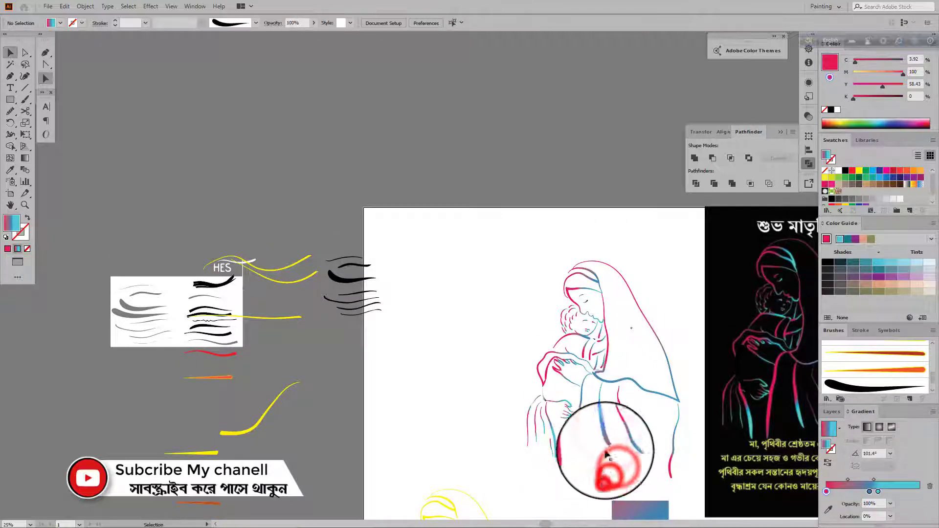
scroll(607, 477, up, 1)
scroll(622, 489, down, 2)
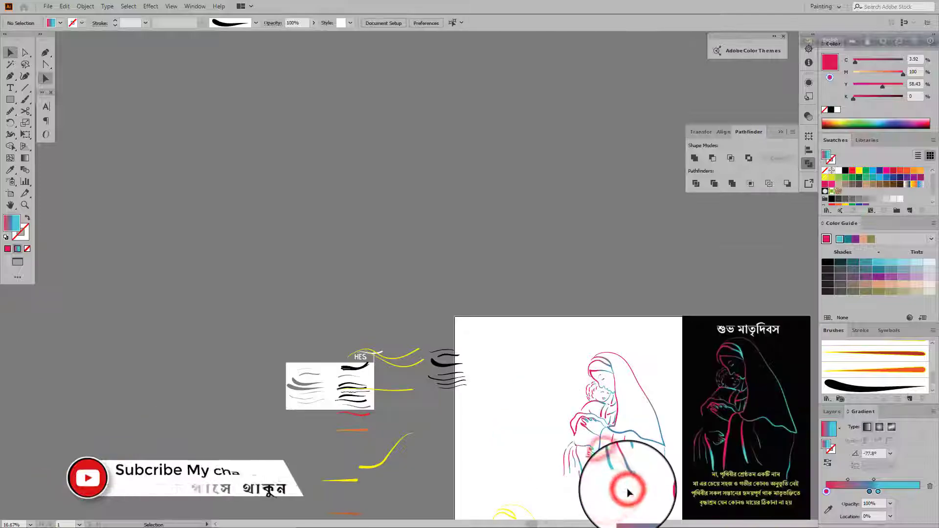
scroll(644, 402, up, 2)
scroll(615, 256, down, 2)
scroll(503, 142, up, 1)
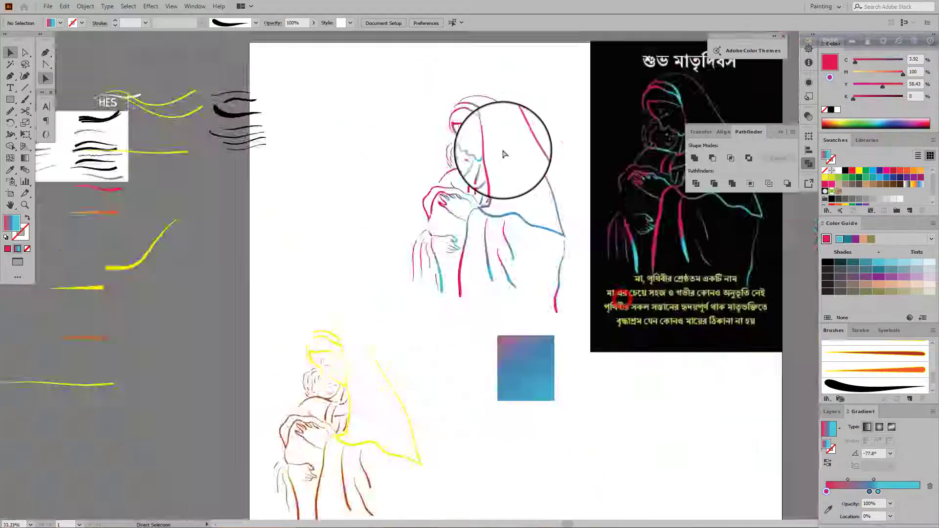
Step: Move the yellow copy of the drawing and the reference poster image off the artboard
scroll(336, 388, down, 1)
scroll(395, 353, up, 1)
scroll(227, 266, down, 1)
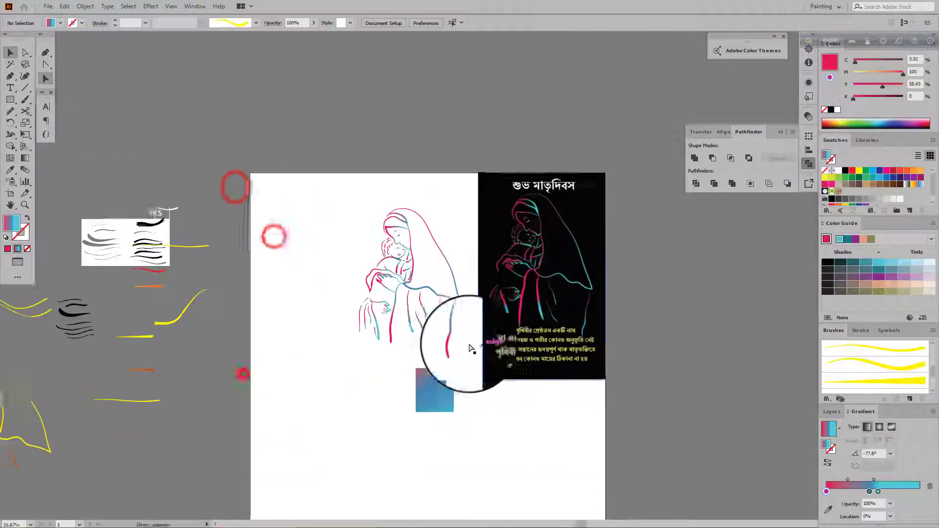
scroll(743, 376, up, 1)
click(602, 293)
drag(609, 305, 705, 491)
click(654, 398)
scroll(475, 305, down, 7)
drag(499, 318, 559, 432)
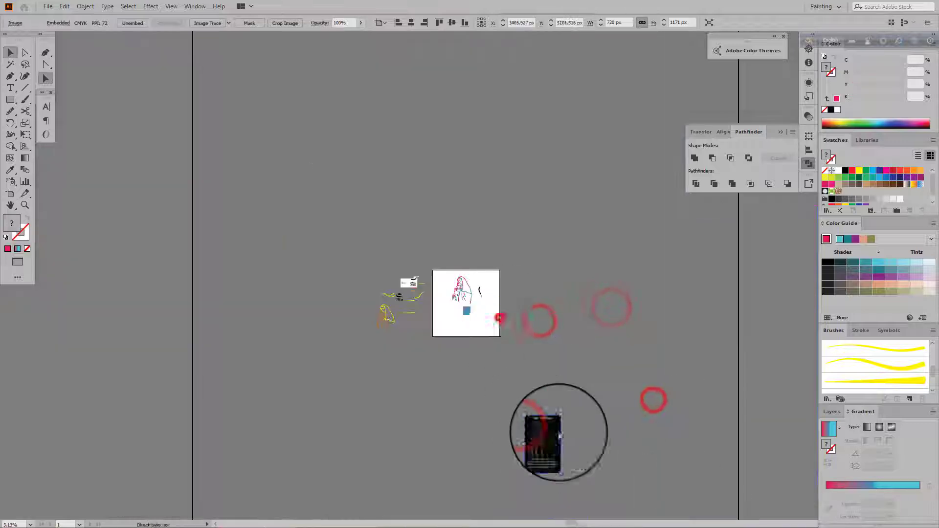
scroll(473, 324, up, 5)
Step: Move the gradient sample rectangle and the stray black brush stroke off the artboard
drag(440, 280, 683, 258)
scroll(358, 110, up, 1)
drag(798, 320, 878, 189)
click(733, 279)
scroll(418, 279, up, 2)
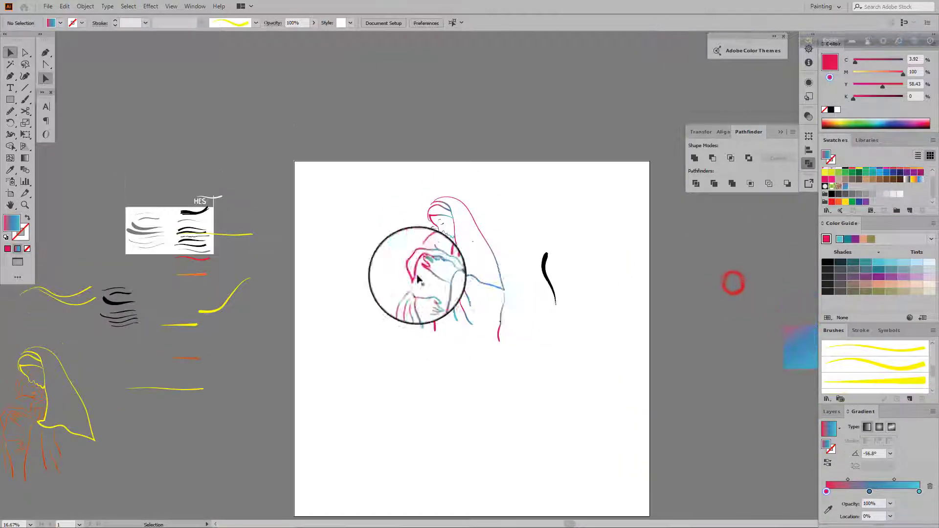
click(546, 278)
Step: Group all the strokes of the mother-and-child line drawing
key(ctrl+equal)
key(ctrl+equal)
drag(371, 117, 579, 409)
right_click(453, 207)
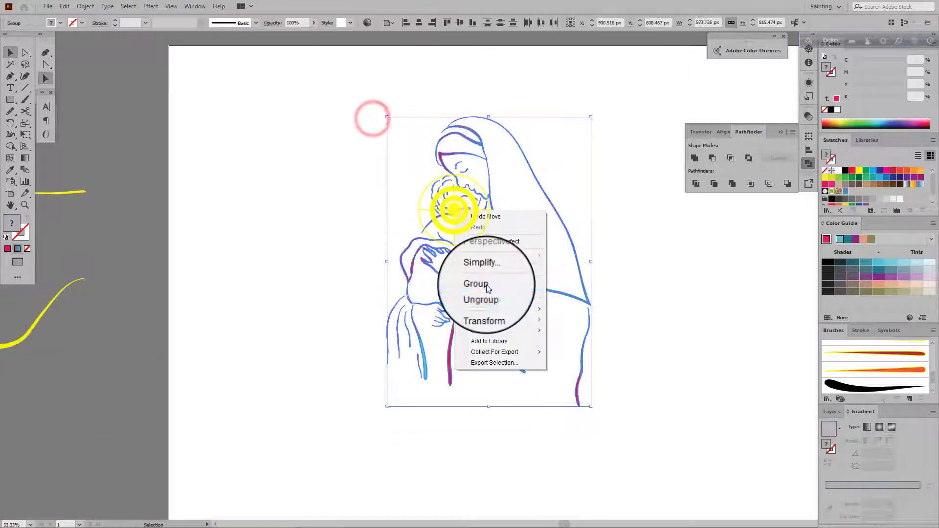
click(486, 285)
click(620, 230)
Step: Draw a black rectangle about 1050 by 1014 px over the drawing and arrange it behind the line art
drag(648, 416, 683, 447)
click(845, 170)
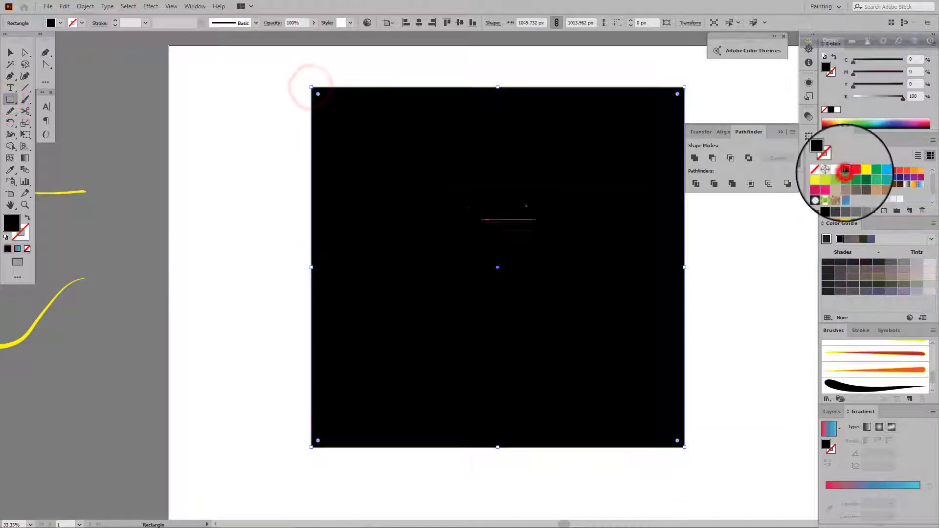
key(v)
right_click(382, 184)
click(424, 346)
click(541, 379)
click(758, 333)
Step: Stretch the black rectangle from corner to corner so it covers the whole artboard
scroll(754, 317, down, 4)
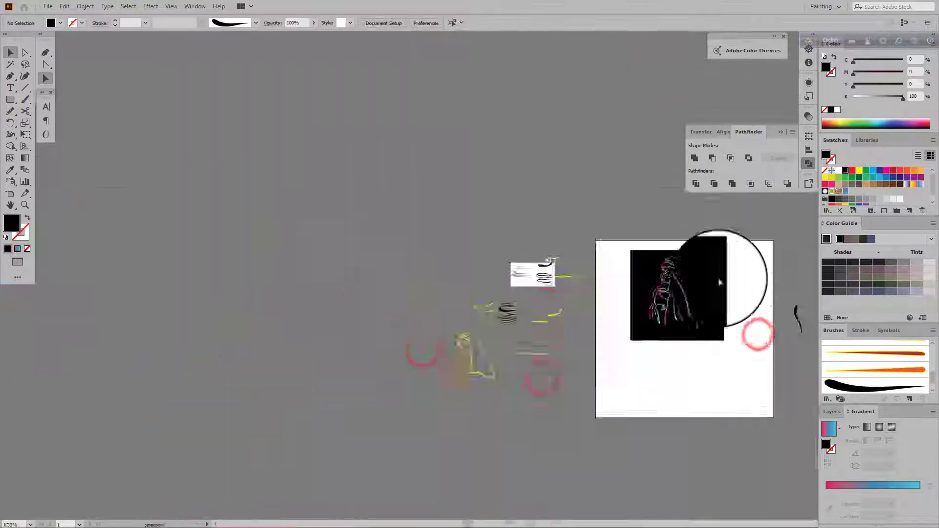
scroll(717, 294, up, 4)
click(419, 111)
click(398, 206)
drag(375, 102, 235, 43)
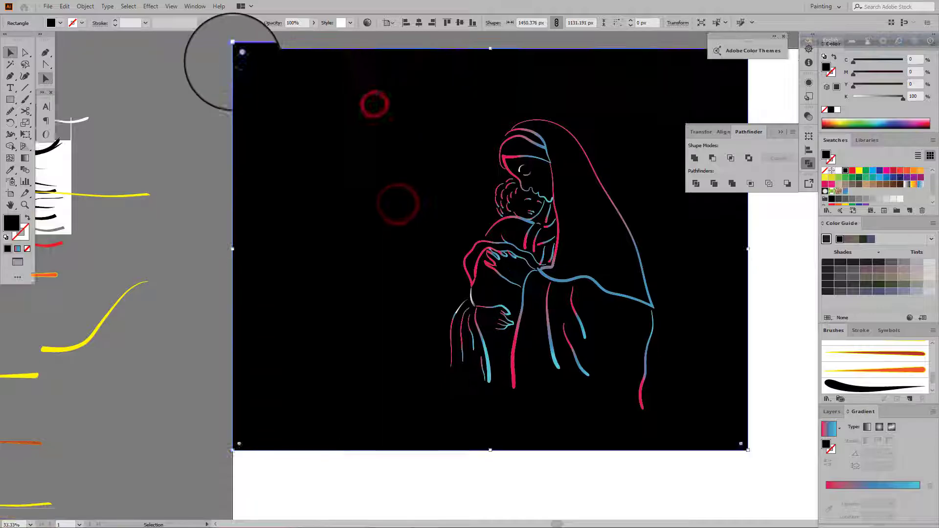
scroll(336, 202, down, 3)
drag(493, 293, 548, 370)
drag(566, 407, 566, 407)
Step: Enlarge the grouped drawing to about 896 by 1274 px and reposition it on the black background
scroll(610, 398, up, 3)
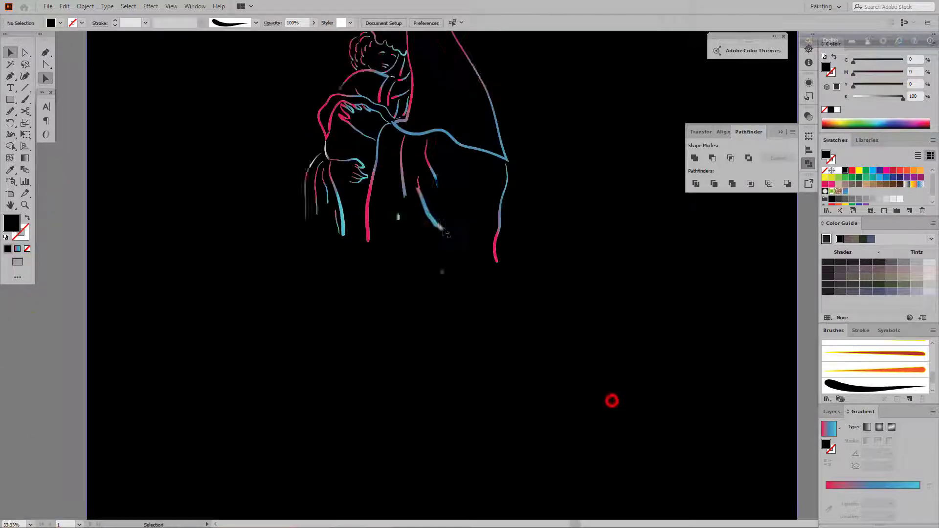
scroll(371, 216, down, 2)
click(97, 69)
click(241, 69)
click(302, 75)
drag(384, 131, 482, 284)
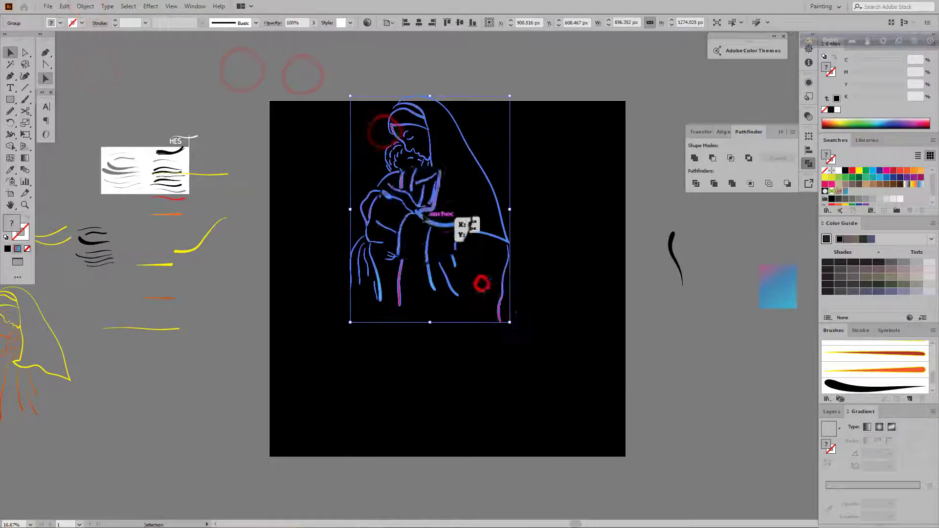
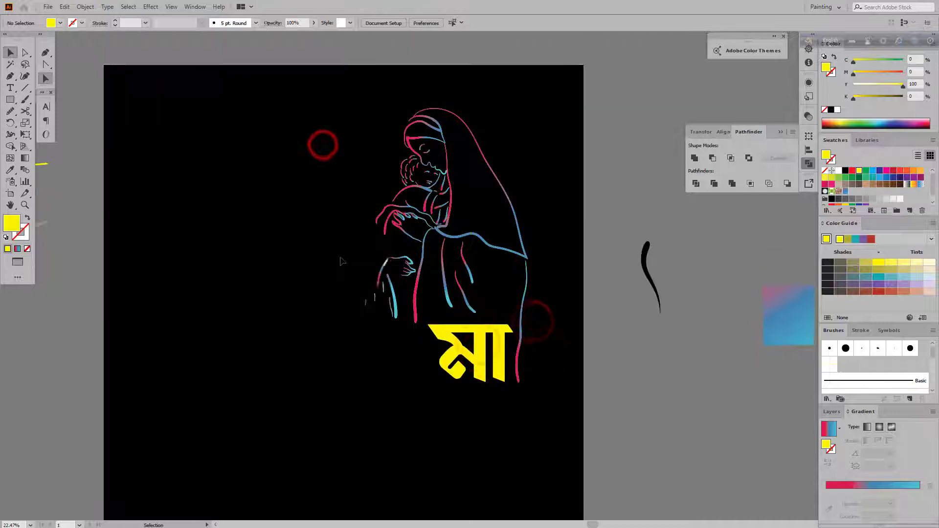
Step: Add the Bangla word মা as white text in the empty area beside the drawing
click(476, 354)
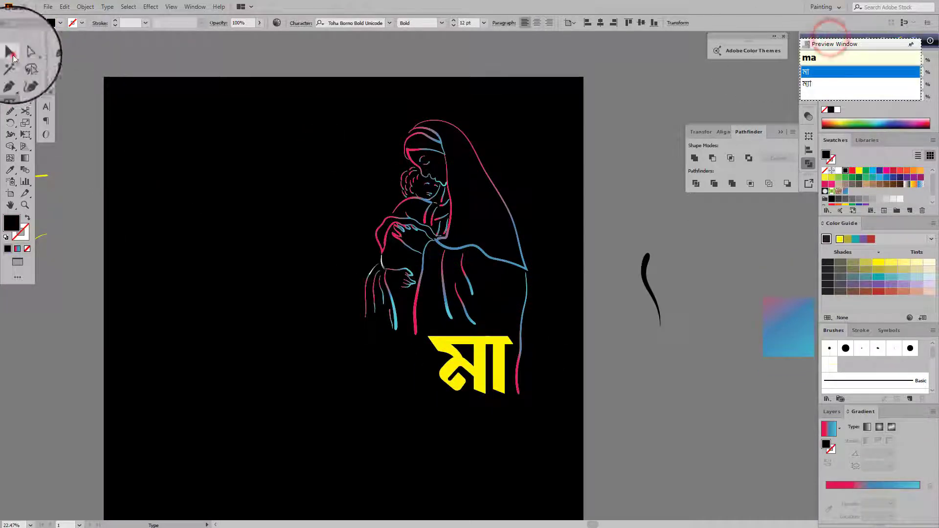
click(12, 54)
click(841, 170)
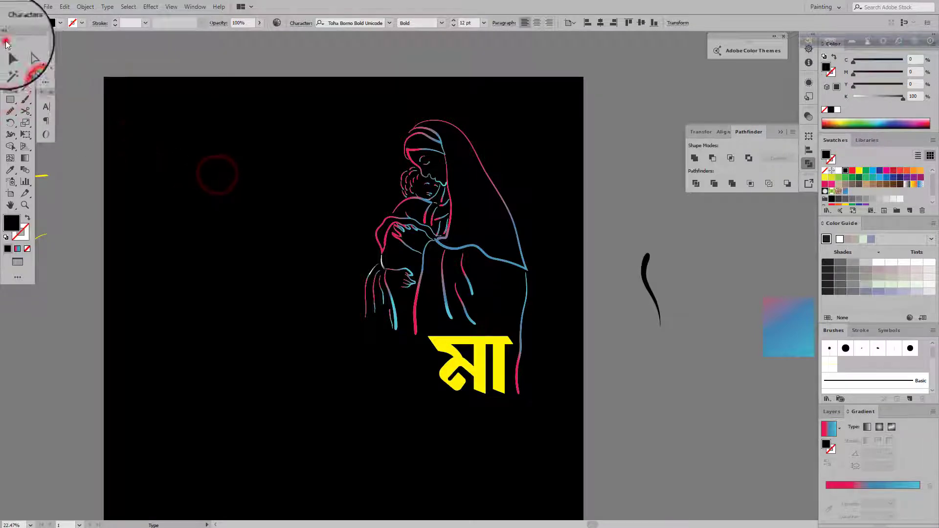
click(12, 58)
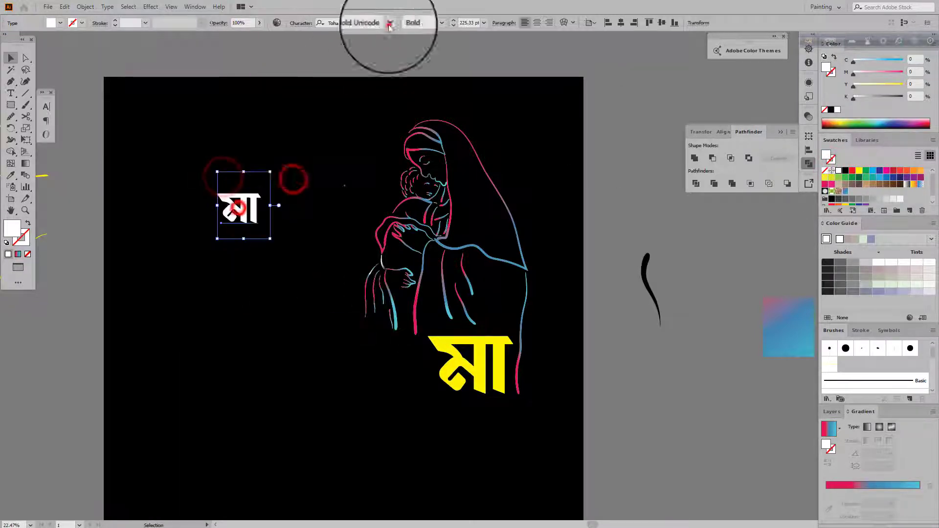
Step: Try the Toha Borno ANSI V1 font on the white মা text
click(389, 23)
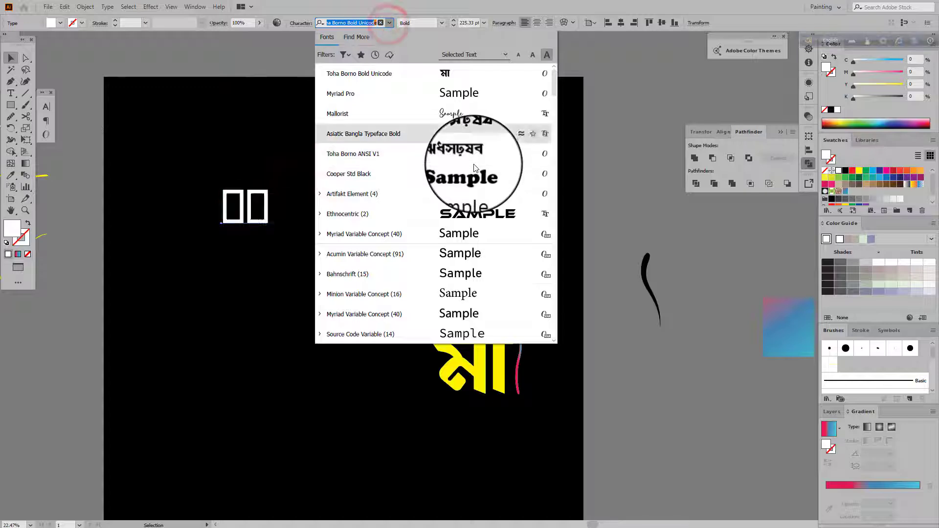
scroll(472, 172, up, 3)
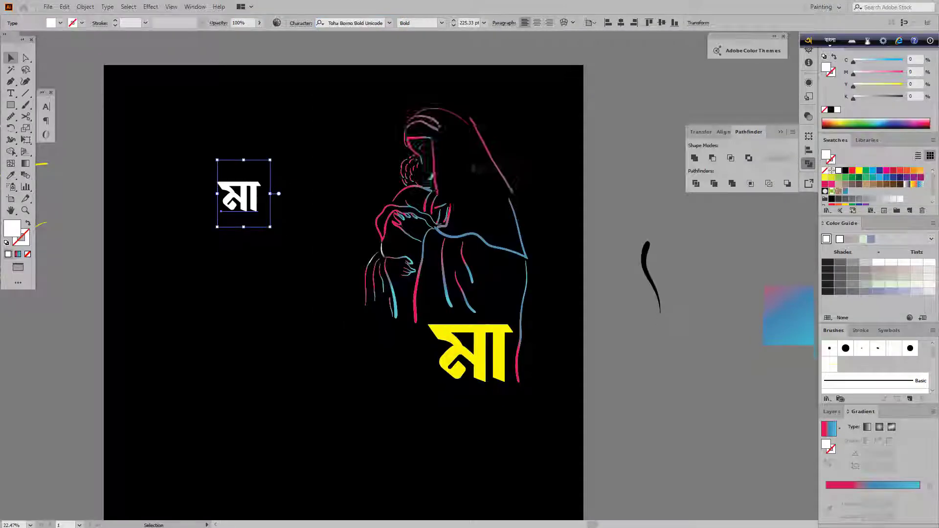
click(386, 23)
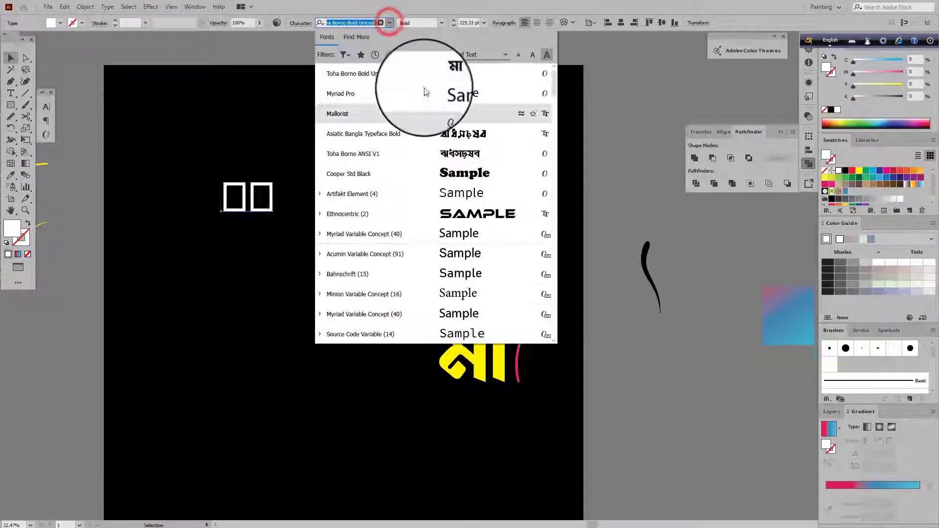
scroll(444, 195, down, 5)
scroll(443, 195, down, 15)
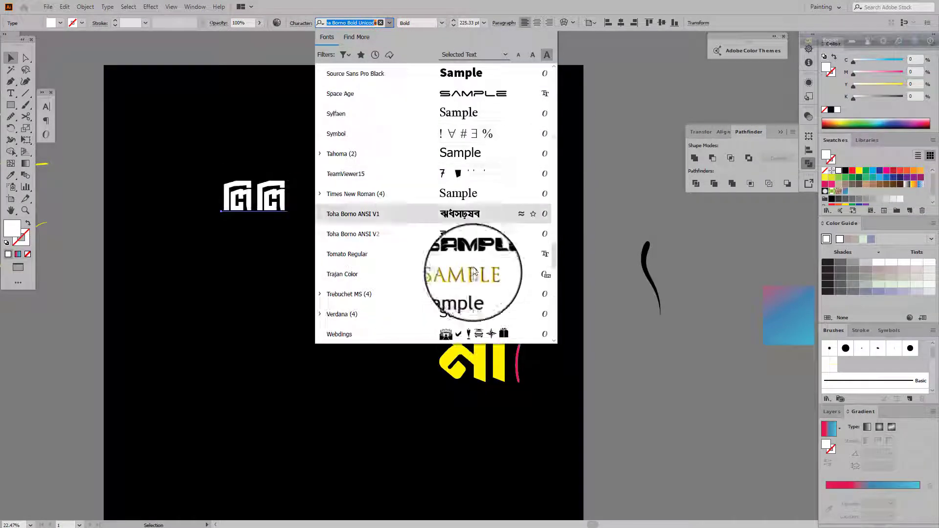
click(474, 230)
Step: Set the white মা text back to Toha Borno Bold Unicode and move it lower on the artboard
click(389, 23)
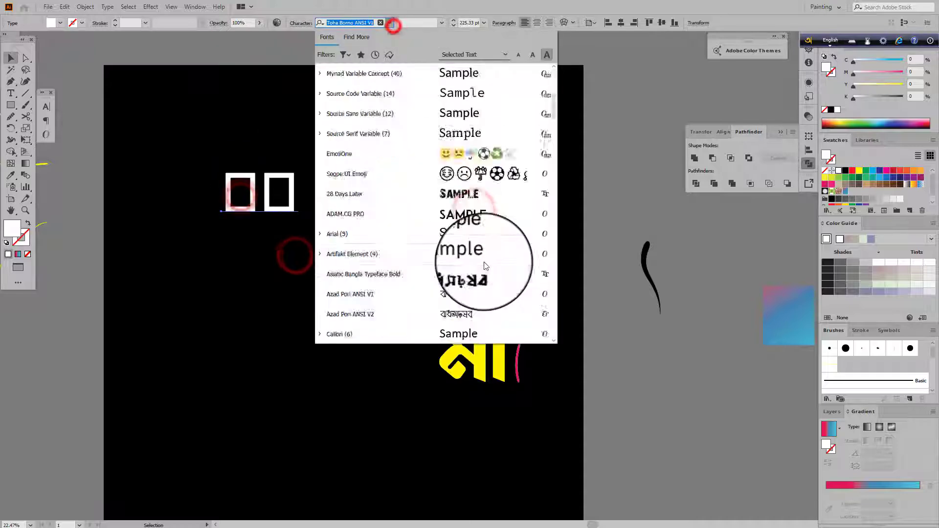
scroll(460, 184, down, 15)
scroll(460, 184, up, 2)
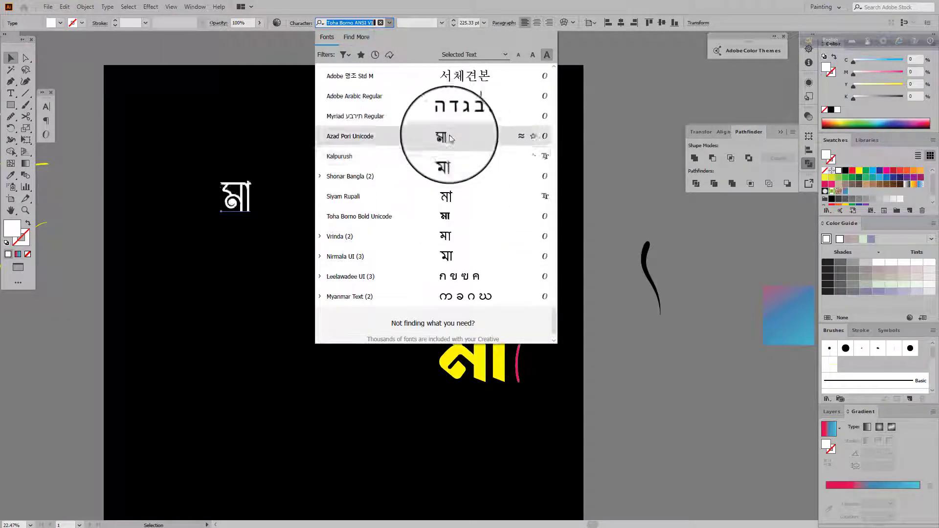
click(497, 218)
drag(237, 194, 271, 333)
Step: Copy the white মা text into the Avro Unicode to Bijoy Converter and convert it to Bijoy encoding
double_click(281, 338)
scroll(281, 337, down, 2)
click(888, 39)
click(841, 92)
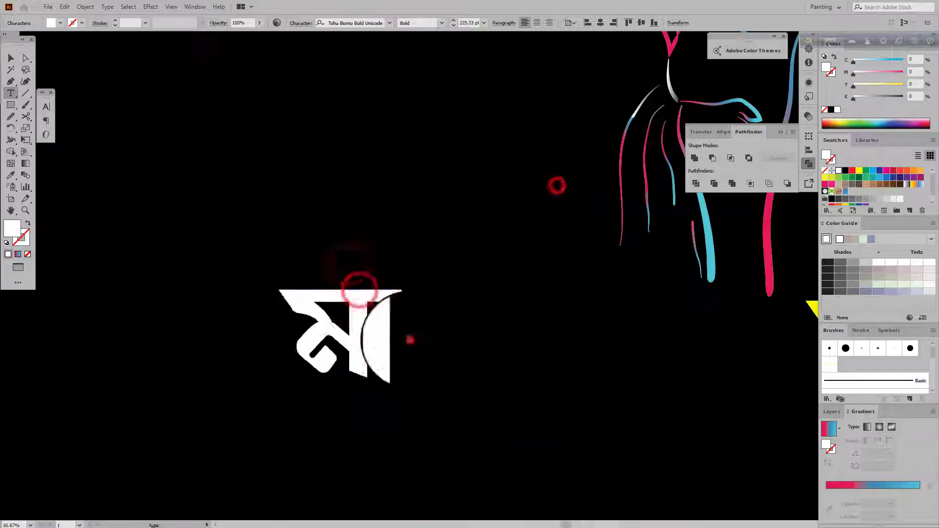
click(409, 340)
click(11, 57)
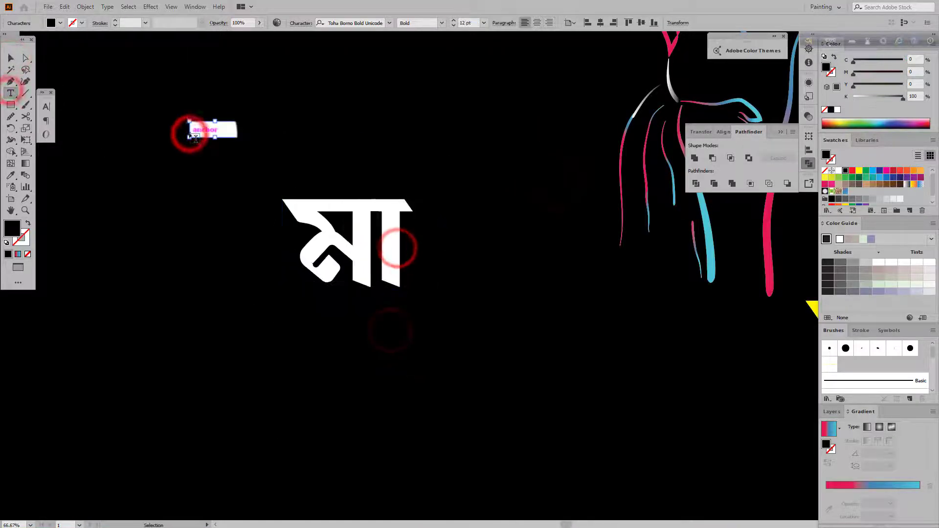
Step: Place a new white point text above the white মা
click(201, 131)
click(838, 170)
key(Escape)
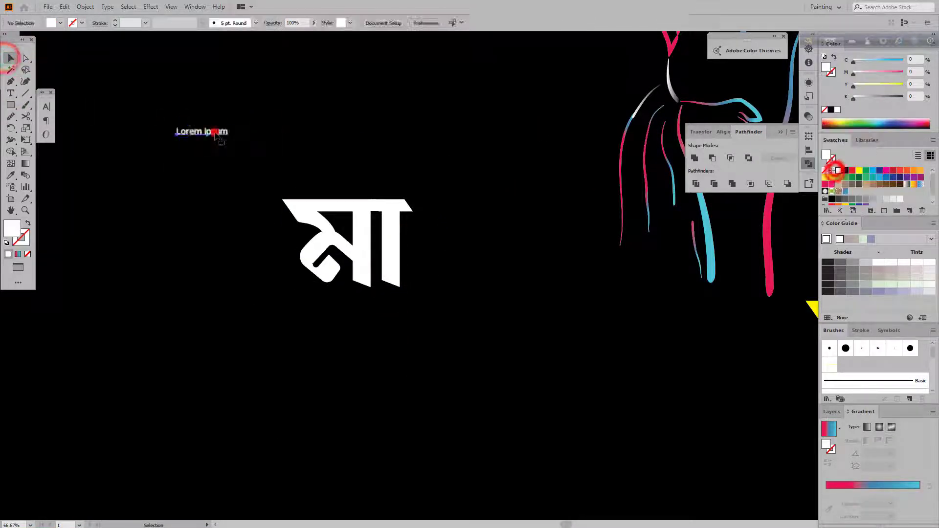
Step: Copy the Bijoy-encoded মা from the Avro converter and paste it over the Lorem ipsum placeholder
click(511, 523)
click(372, 287)
key(ctrl+a)
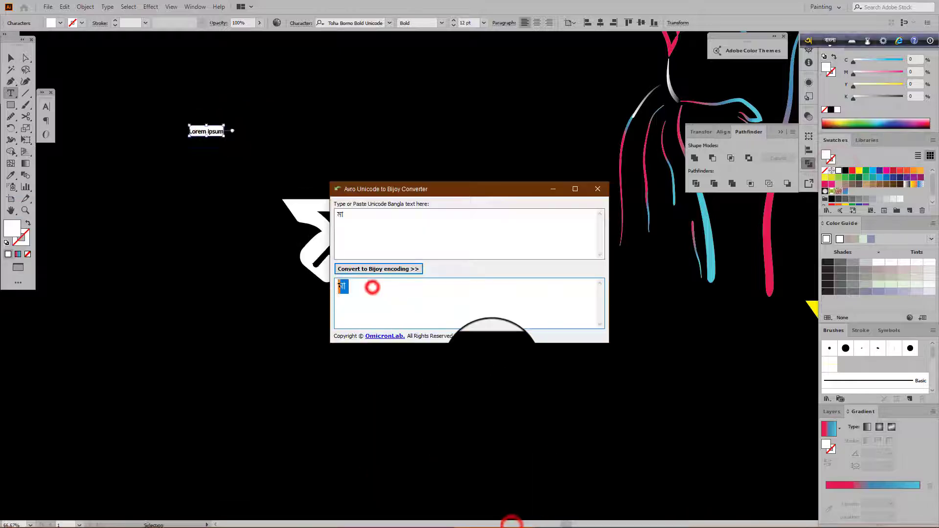
key(ctrl+c)
click(557, 188)
double_click(215, 130)
Step: Browse the font list for Bangla fonts that can render the pasted Bijoy-encoded text
click(389, 23)
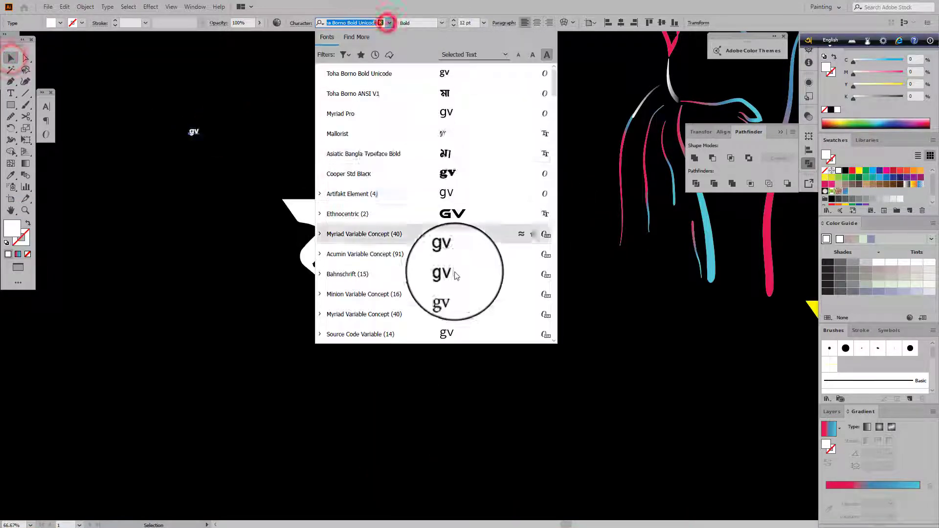
scroll(455, 269, down, 6)
scroll(467, 263, down, 20)
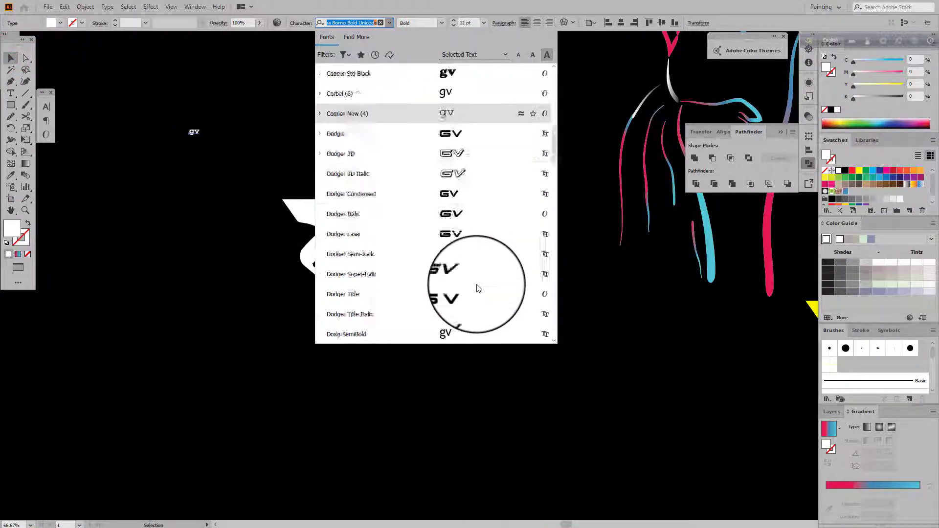
scroll(466, 222, up, 20)
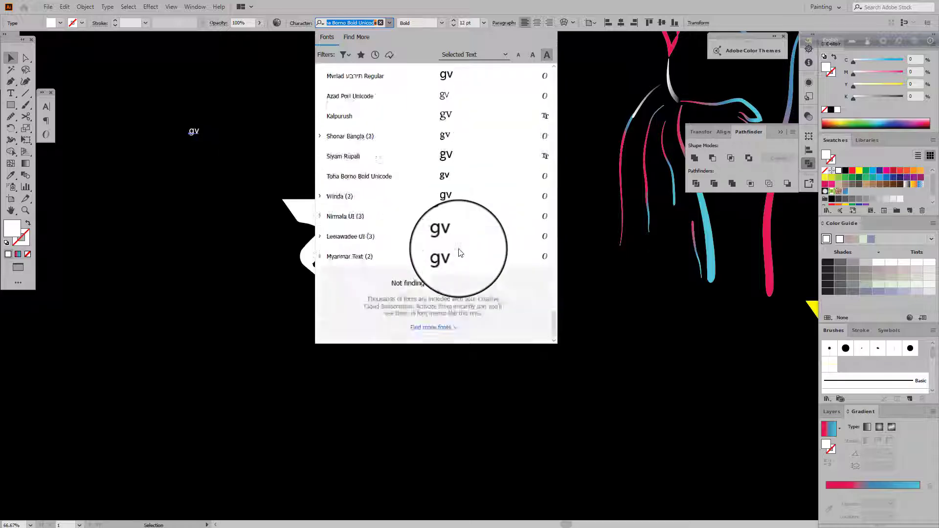
scroll(432, 122, down, 3)
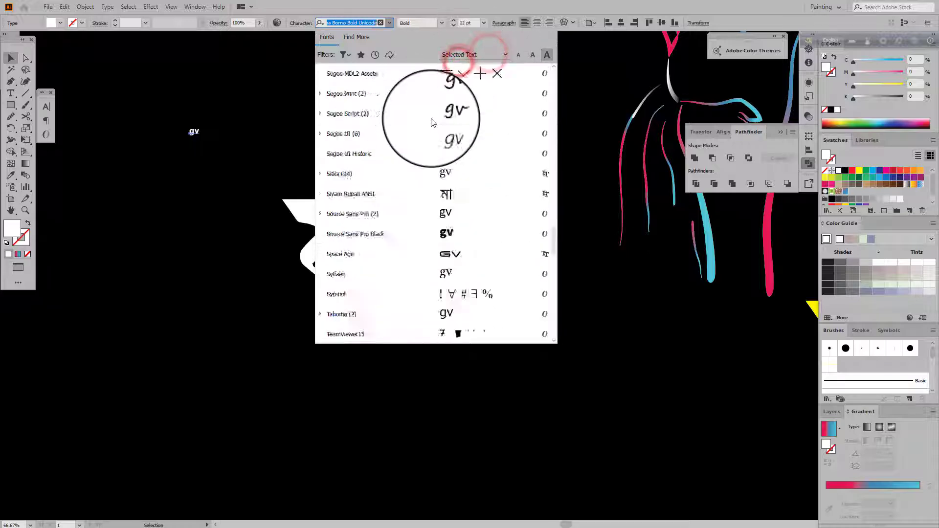
scroll(432, 122, down, 3)
click(463, 232)
click(198, 159)
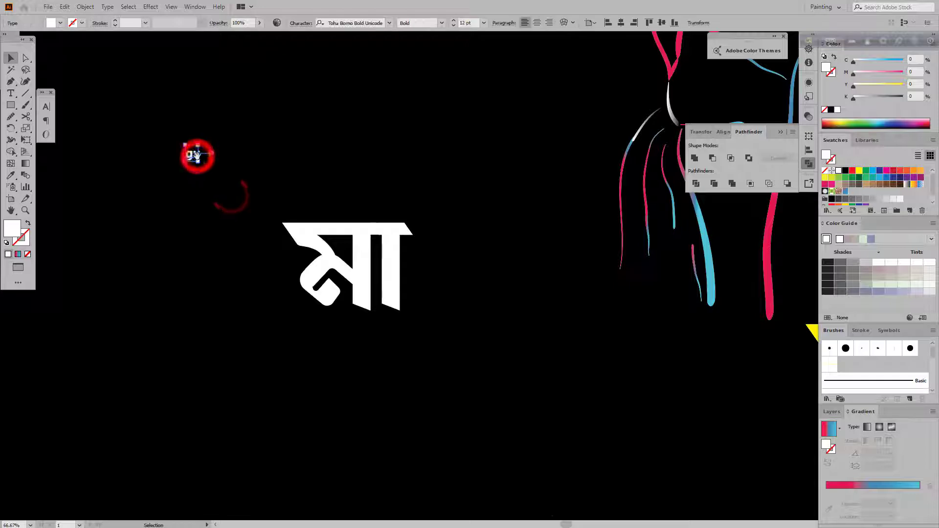
Step: Review the মা input and its Bijoy-encoded output in the Avro converter
key(super)
click(486, 523)
click(394, 268)
click(350, 215)
click(362, 282)
click(547, 188)
Step: Set the Bijoy-encoded text in Asiatic Bangla Typeface Bold at about 96 pt and move it onto the yellow মা
scroll(229, 155, up, 3)
double_click(124, 157)
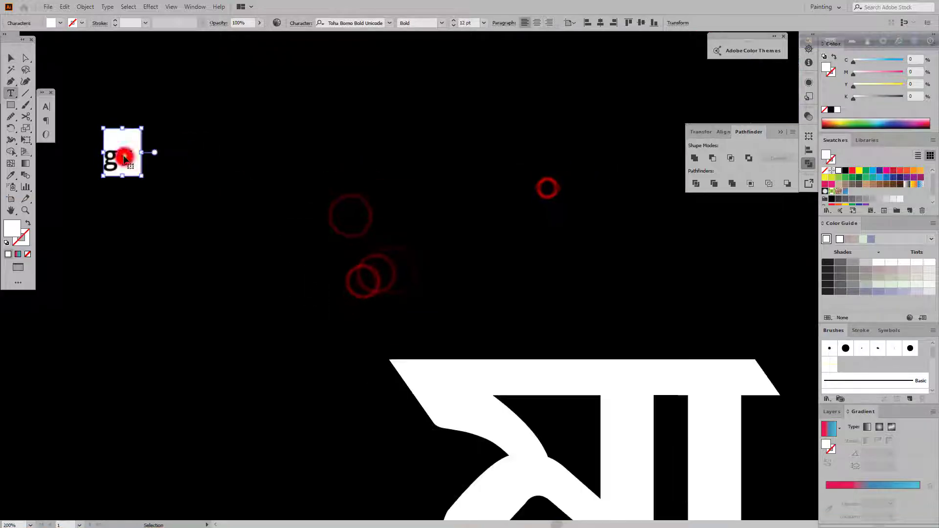
click(389, 23)
click(467, 157)
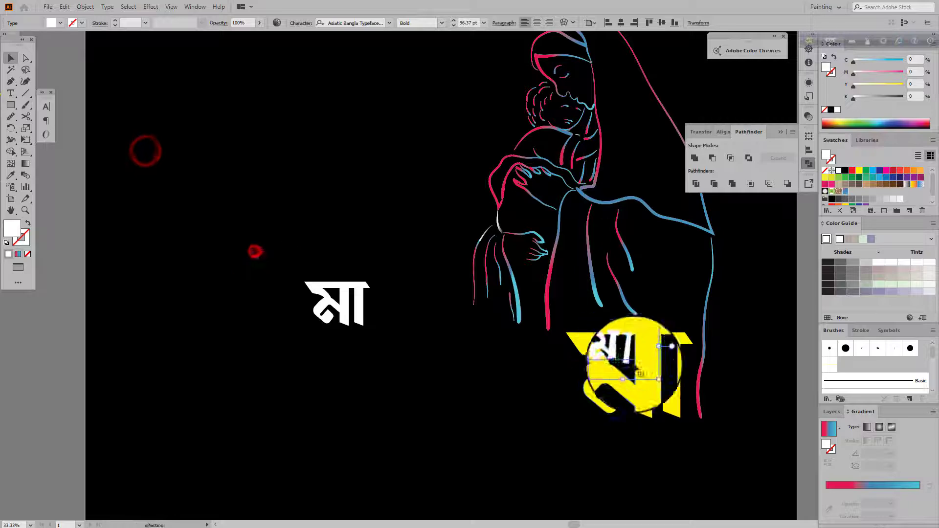
drag(631, 377, 644, 360)
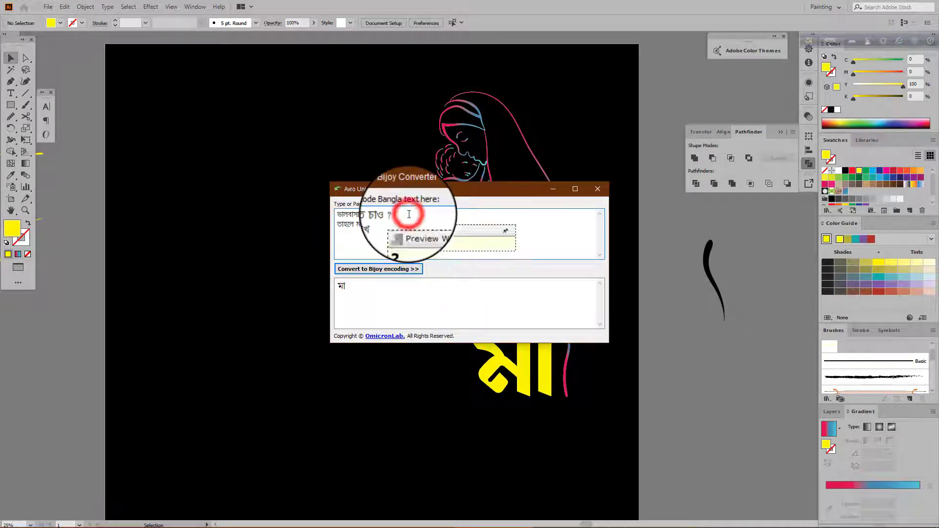
Step: Convert the slogan ভালবাসা জানতে চাও ? তাহলে মাকে দেখ to Bijoy encoding and paste it as white text on the artboard
key(ctrl+a)
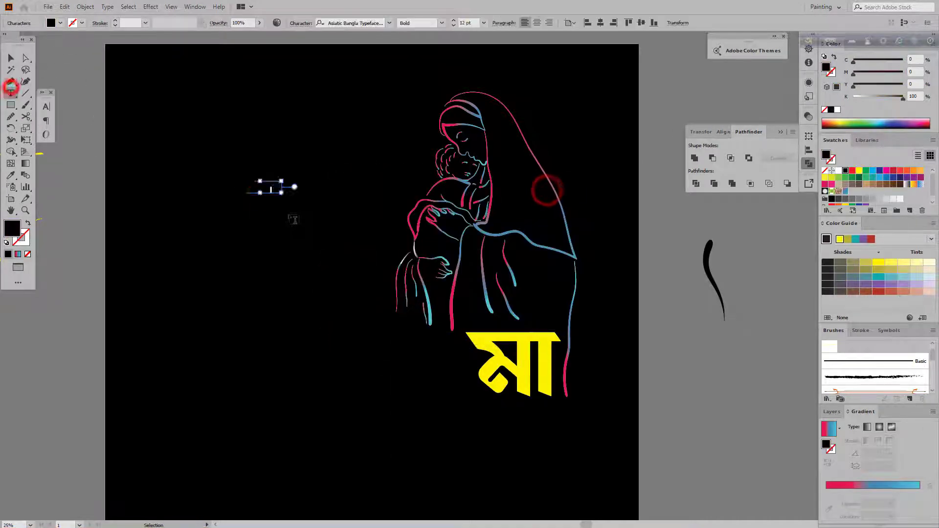
click(838, 170)
key(ctrl+v)
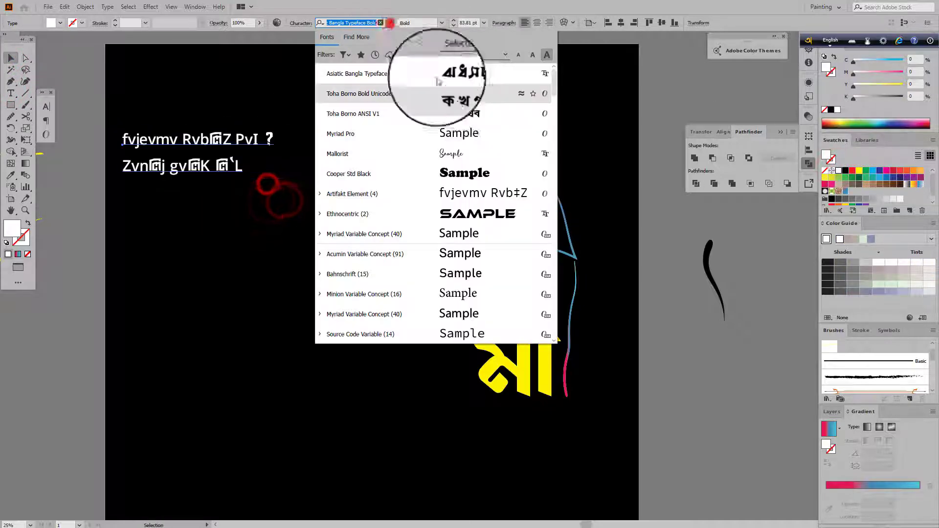
Step: Set the slogan's font to Toha Borno ANSI V1 and enlarge it in the space beside the drawing
click(462, 117)
drag(214, 137, 280, 208)
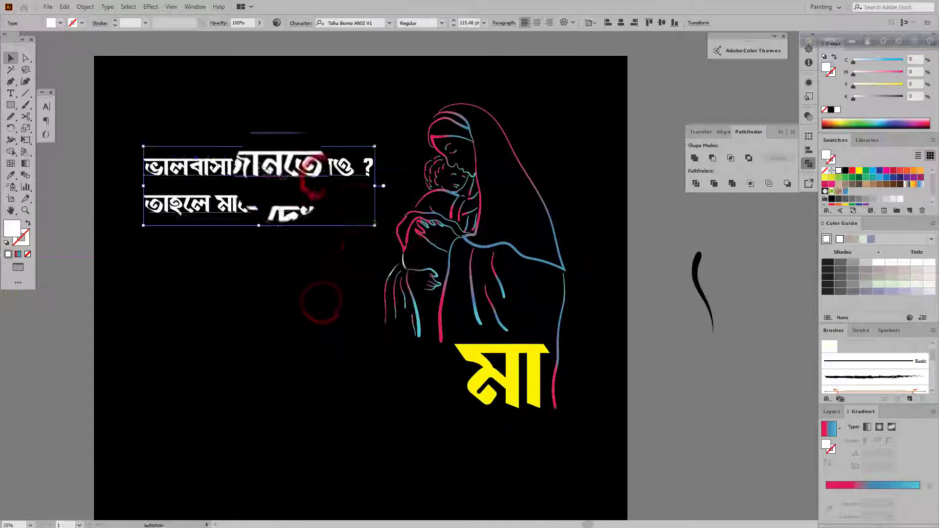
drag(323, 168, 319, 229)
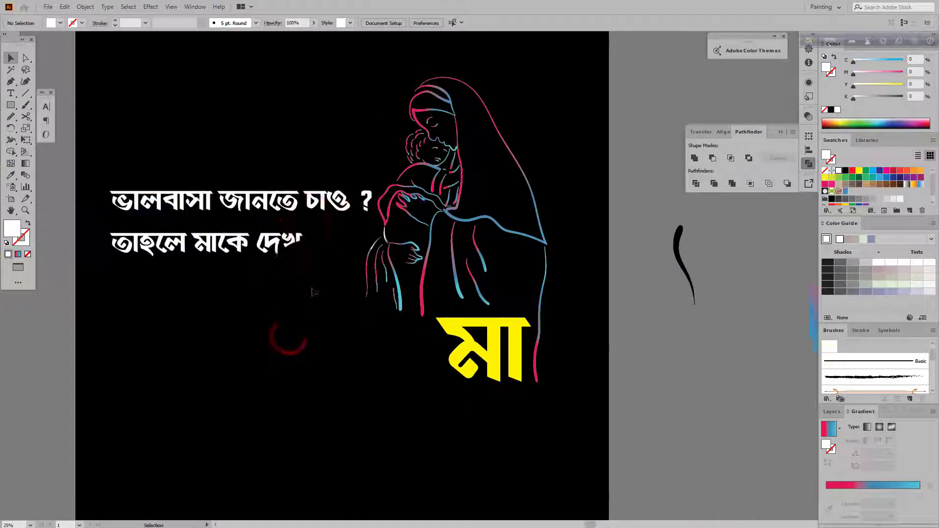
click(273, 242)
click(278, 286)
scroll(278, 286, down, 1)
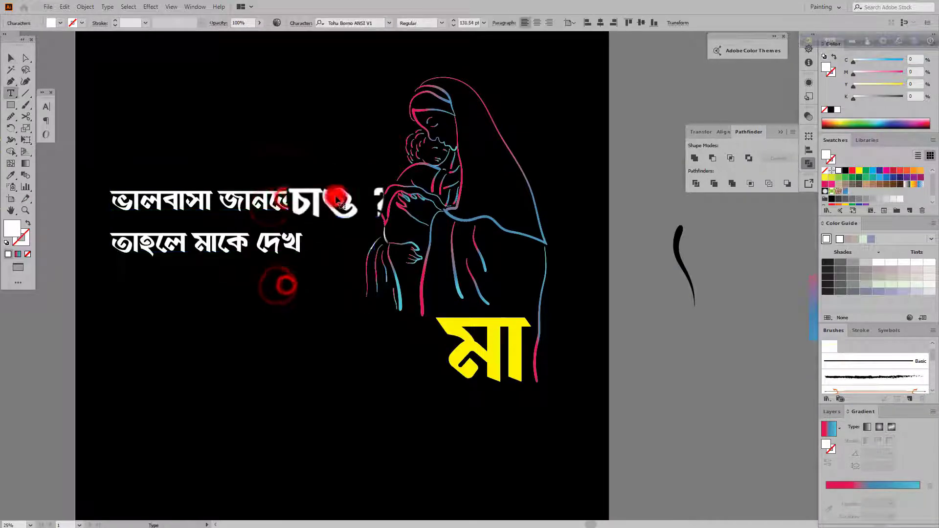
Step: Expand the two-line slogan text into outlines and ungroup the resulting shapes
click(256, 240)
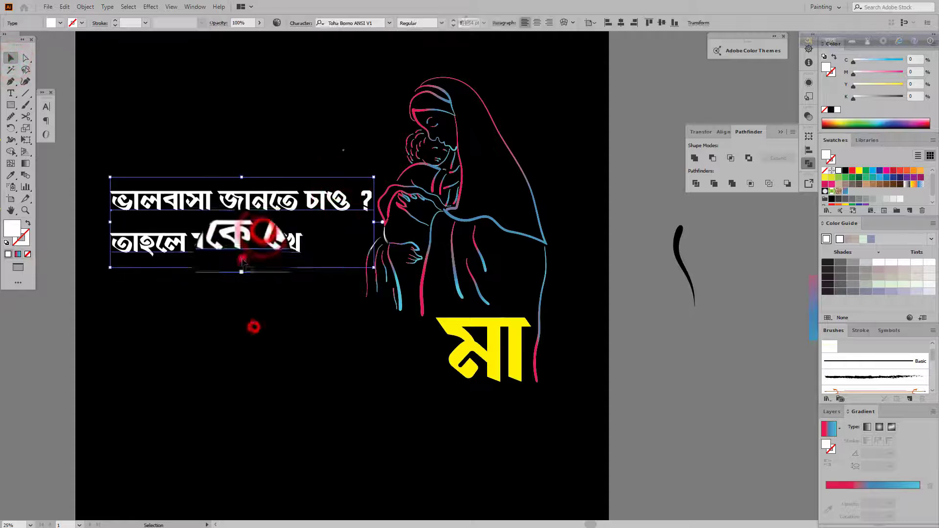
click(85, 6)
click(120, 120)
click(440, 327)
right_click(226, 196)
click(268, 272)
Step: Enlarge the slogan's question mark between the text and the drawing and swap its white fill for a 1 pt white outline
mouse_move(363, 200)
mouse_down()
mouse_move(405, 277)
mouse_move(363, 206)
mouse_up()
click(344, 327)
drag(388, 281, 383, 271)
click(28, 223)
scroll(253, 190, up, 1)
click(222, 333)
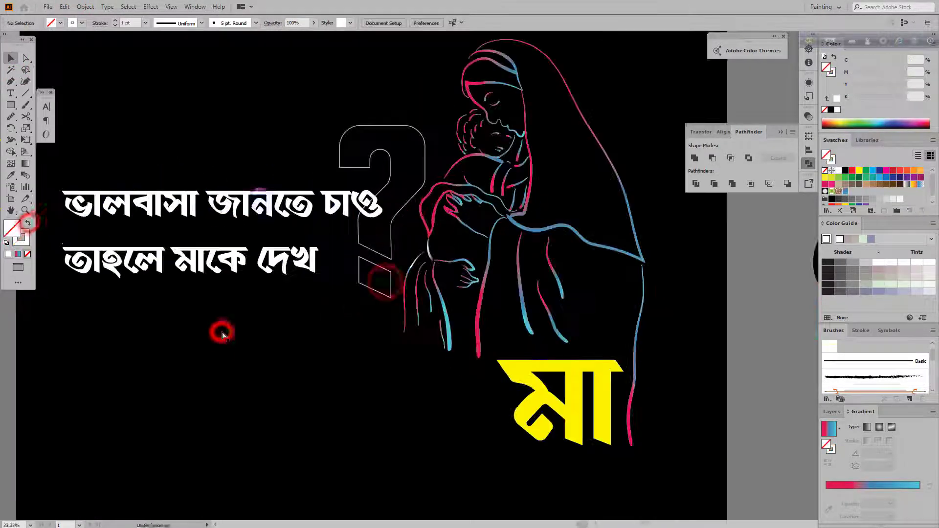
Step: Move the slogan line ভালবাসা জানতে চাও slightly up and to the left so it meets the question mark
scroll(220, 335, down, 1)
scroll(105, 178, down, 1)
click(105, 179)
click(321, 224)
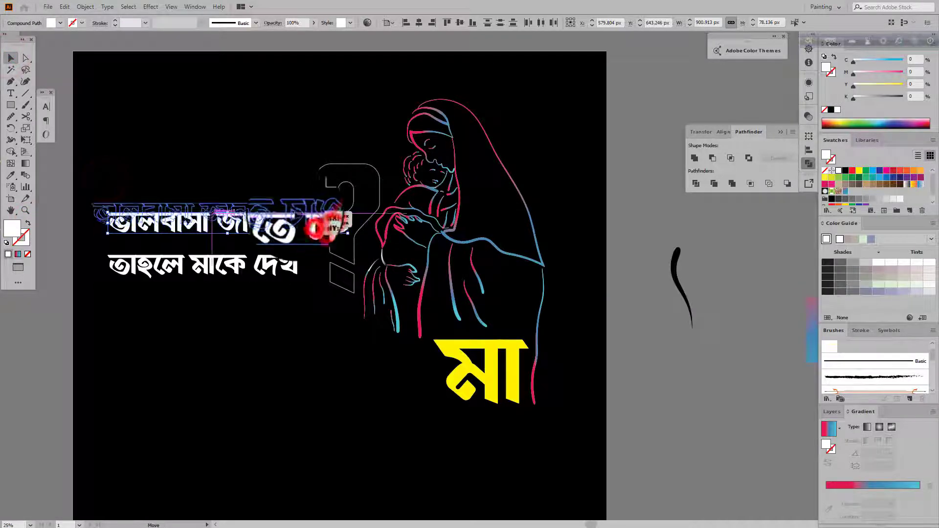
drag(305, 216, 306, 212)
click(307, 262)
scroll(93, 237, down, 1)
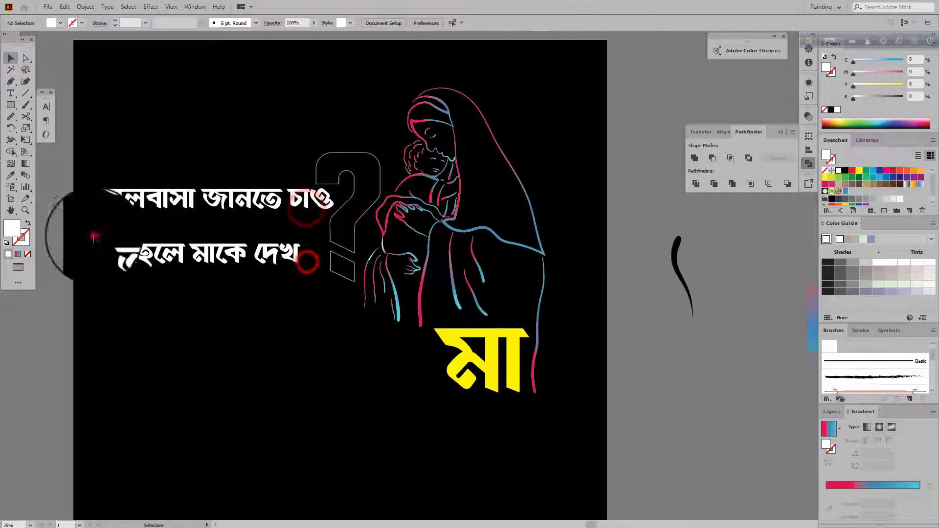
click(295, 293)
drag(181, 230, 458, 413)
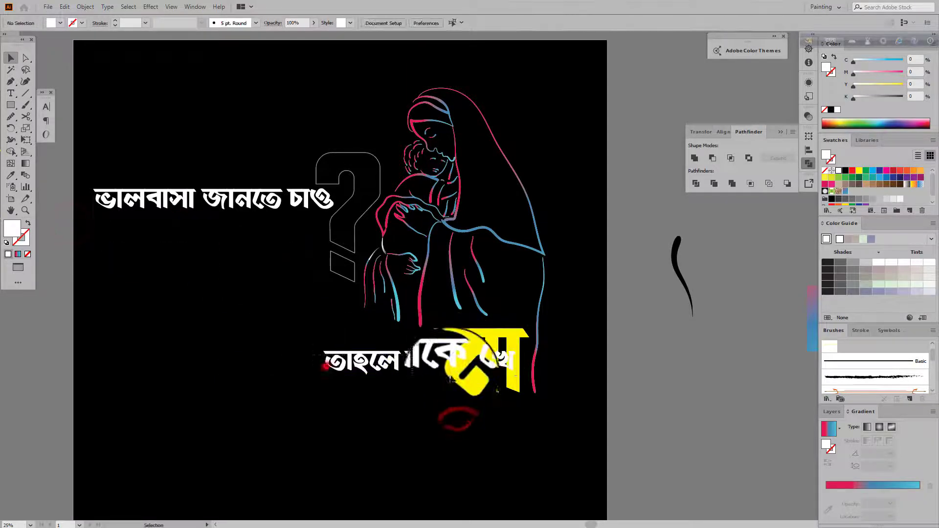
scroll(457, 413, up, 1)
Step: Move the word তাহলে beside the yellow মা, enlarge it to about 376 by 113 px and align it to a horizontal ruler guide
drag(393, 406, 164, 276)
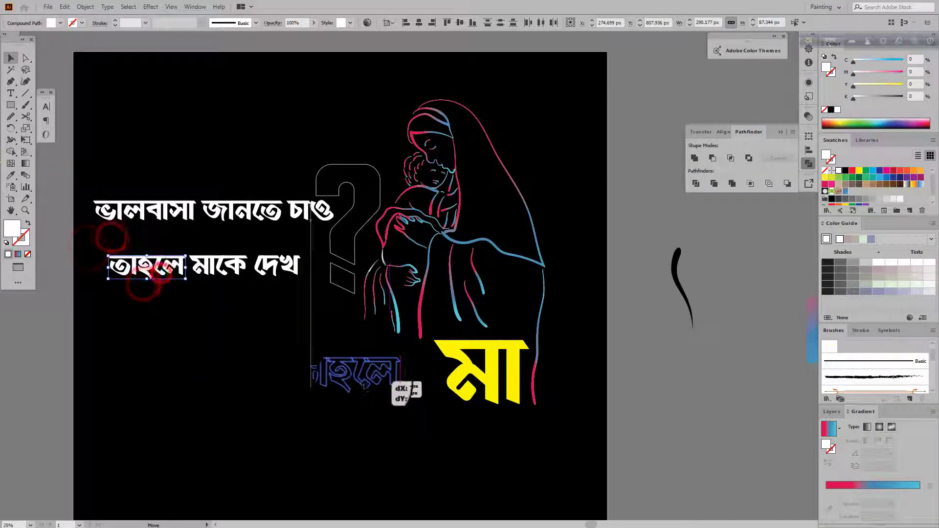
click(408, 442)
scroll(408, 443, up, 2)
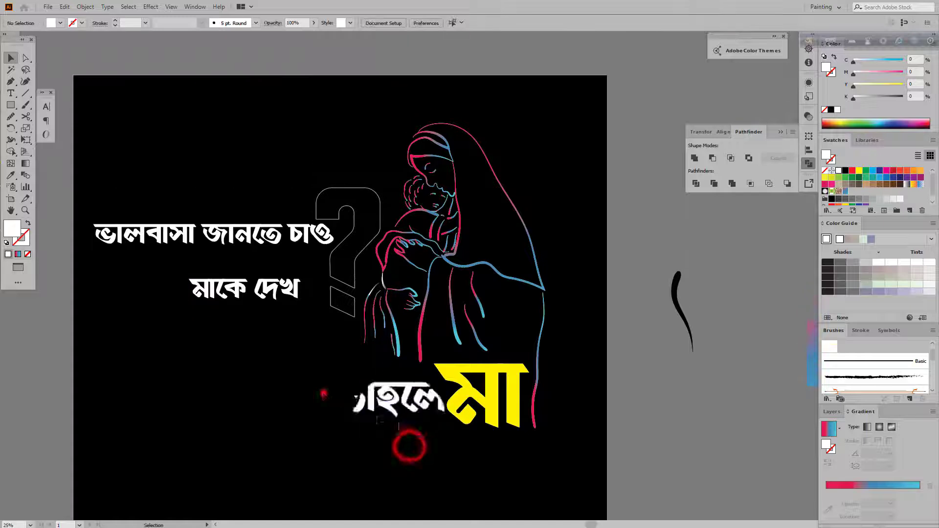
drag(389, 387, 406, 395)
key(ctrl+r)
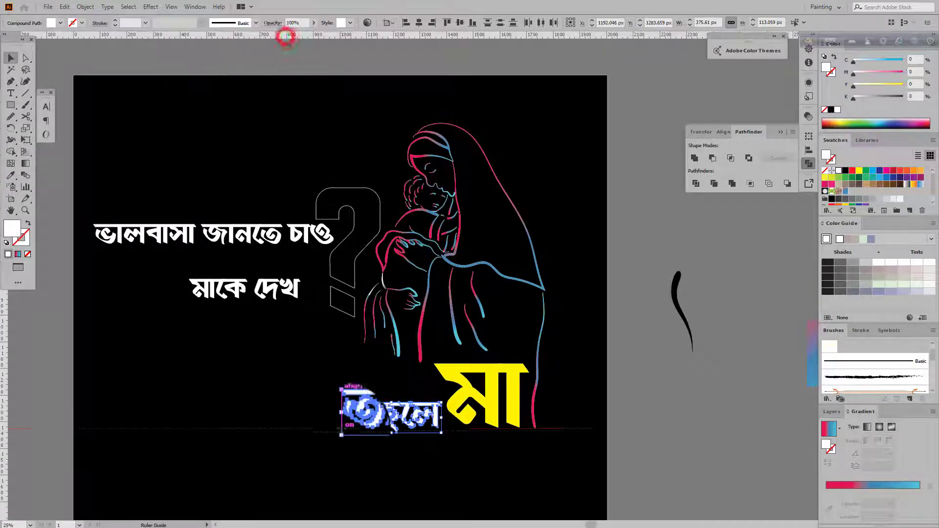
drag(286, 37, 338, 428)
drag(396, 411, 409, 406)
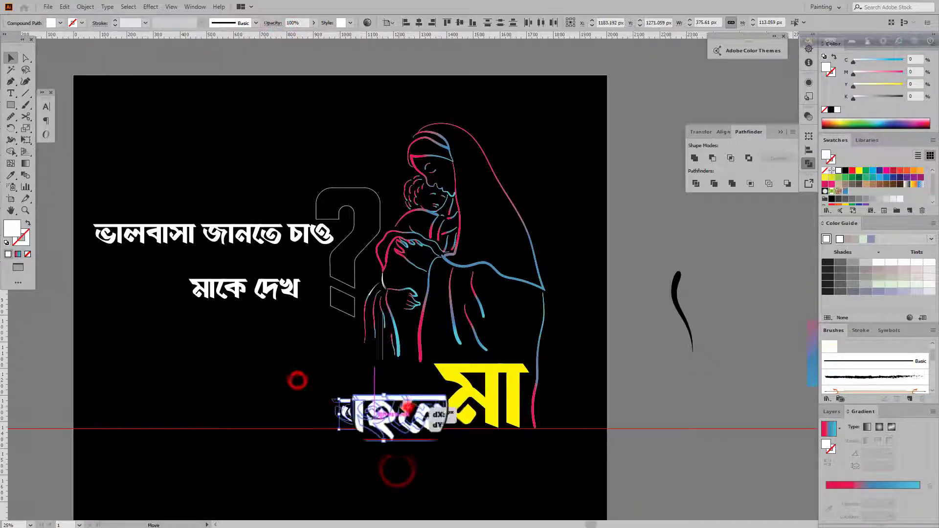
Step: Shift the drawing with its তাহলে মা caption toward the artboard's centre and park the remaining slogan words and question mark outside the artboard
drag(409, 96, 326, 393)
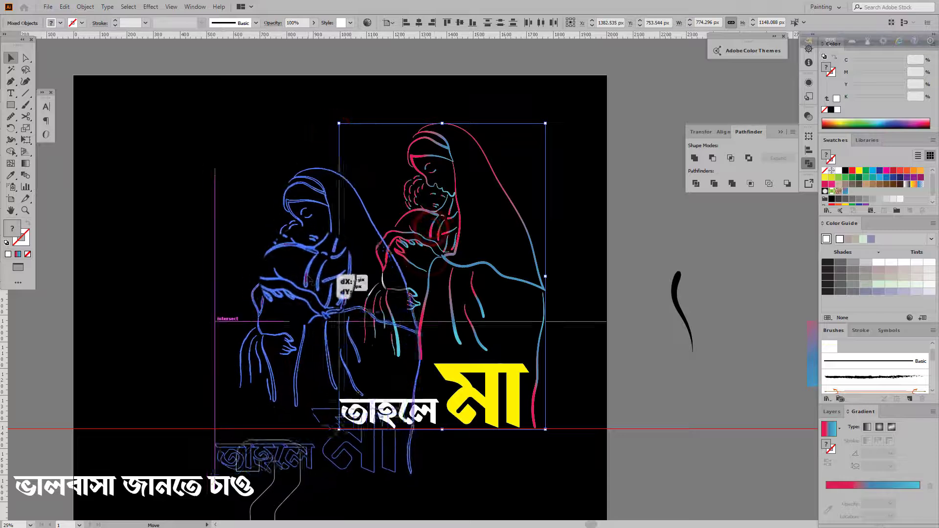
drag(124, 393, 165, 472)
drag(25, 388, 188, 448)
drag(207, 398, 243, 421)
drag(260, 413, 257, 415)
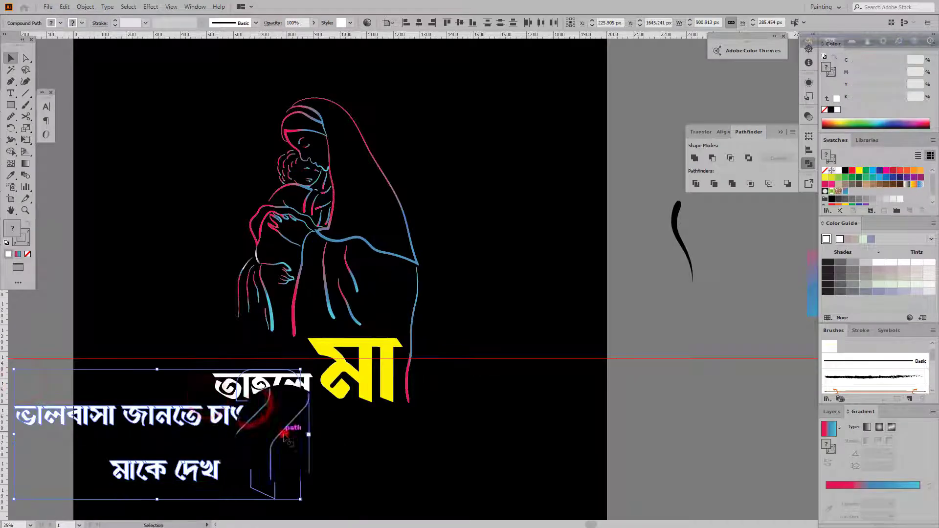
key(ctrl+minus)
drag(477, 195, 395, 203)
drag(267, 290, 771, 439)
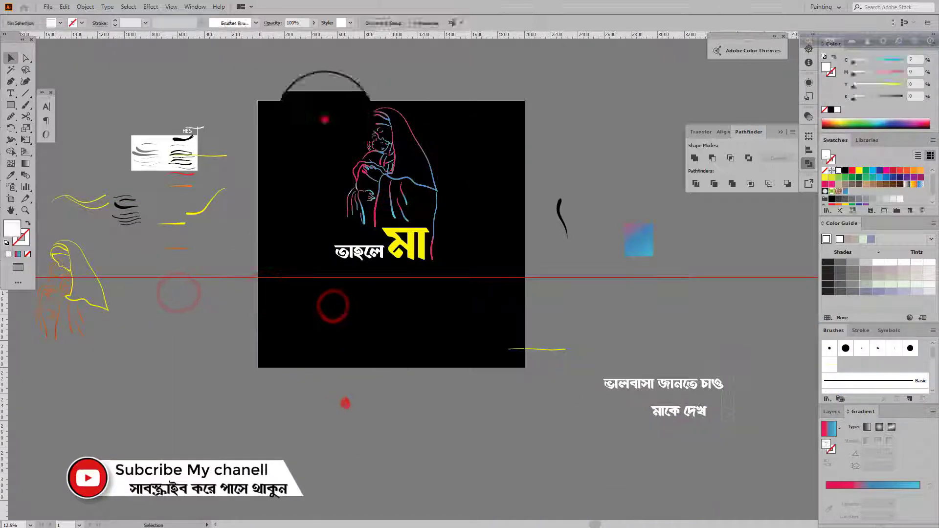
Step: Lower the drawing and its caption, and place ভালবাসা জানতে চাও with the question mark above the mother's head
drag(415, 181, 416, 219)
click(396, 336)
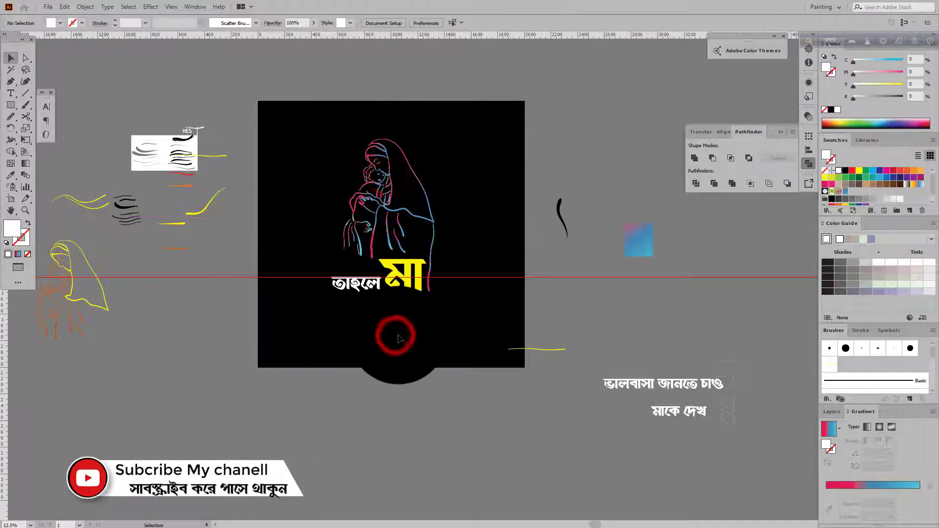
drag(585, 370, 739, 366)
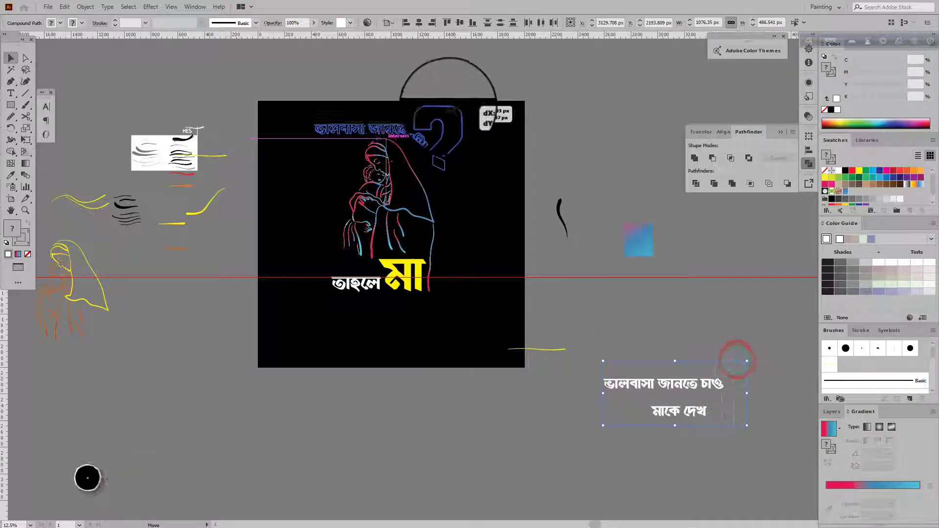
click(566, 109)
key(ctrl+equal)
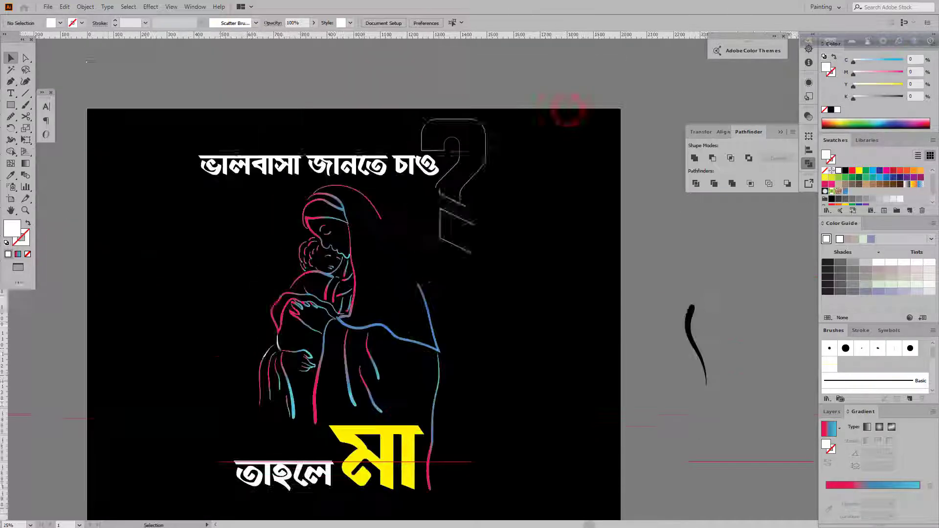
scroll(567, 109, down, 2)
Step: Try to move the drawing together with its তাহলে মা caption further down the artboard
click(274, 169)
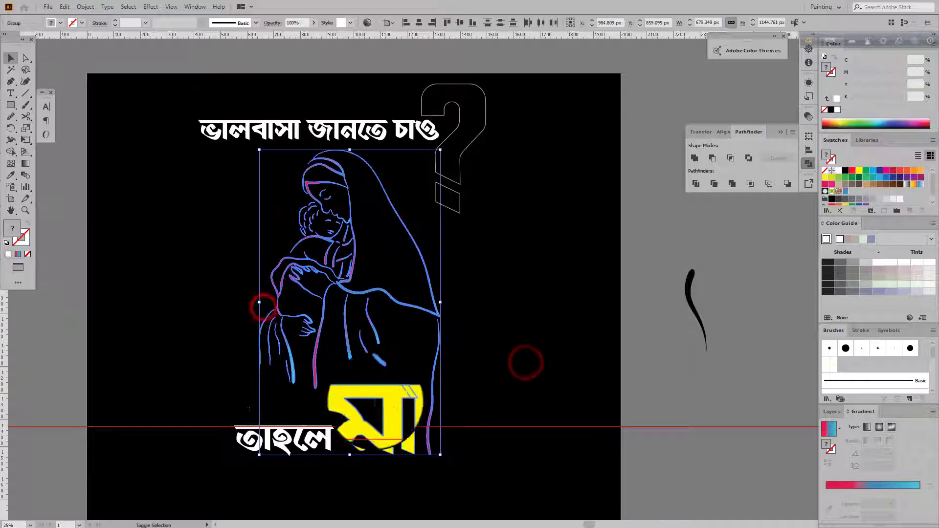
shift+click(237, 415)
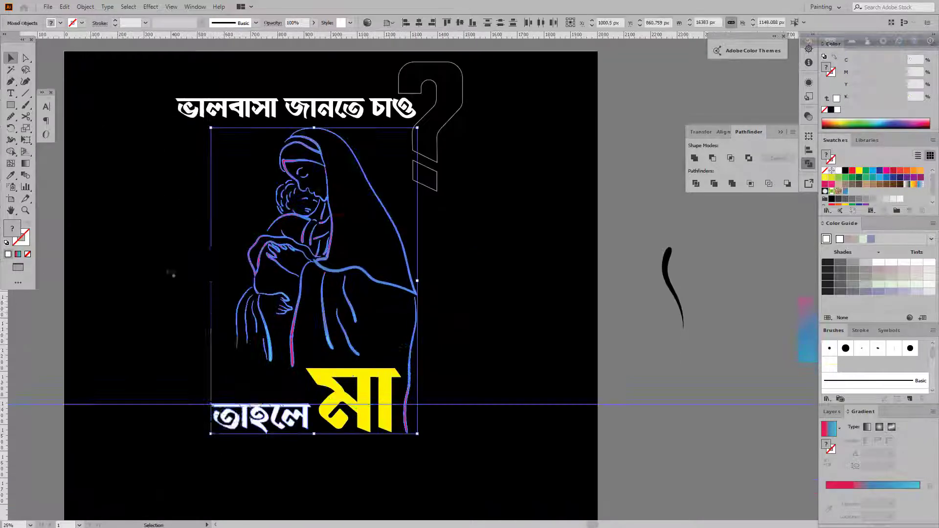
drag(178, 361, 423, 391)
scroll(423, 391, up, 1)
drag(190, 218, 438, 430)
click(528, 390)
drag(228, 185, 303, 235)
shift+click(343, 412)
drag(198, 412, 344, 488)
drag(330, 308, 315, 453)
scroll(316, 453, down, 2)
key(ctrl+z)
Step: Nudge the drawing and its caption slightly down and to the left beneath the slogan line
scroll(333, 391, up, 2)
scroll(358, 370, up, 1)
drag(358, 371, 356, 377)
drag(284, 305, 288, 326)
scroll(440, 296, down, 11)
click(458, 292)
scroll(450, 293, up, 14)
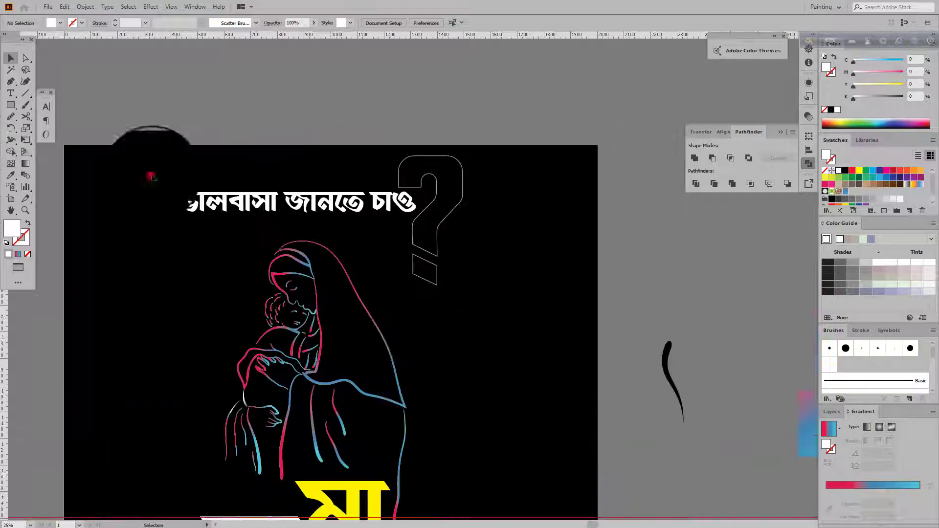
Step: Move the slogan line and its question mark slightly down, closer to the mother's head
drag(151, 177, 463, 219)
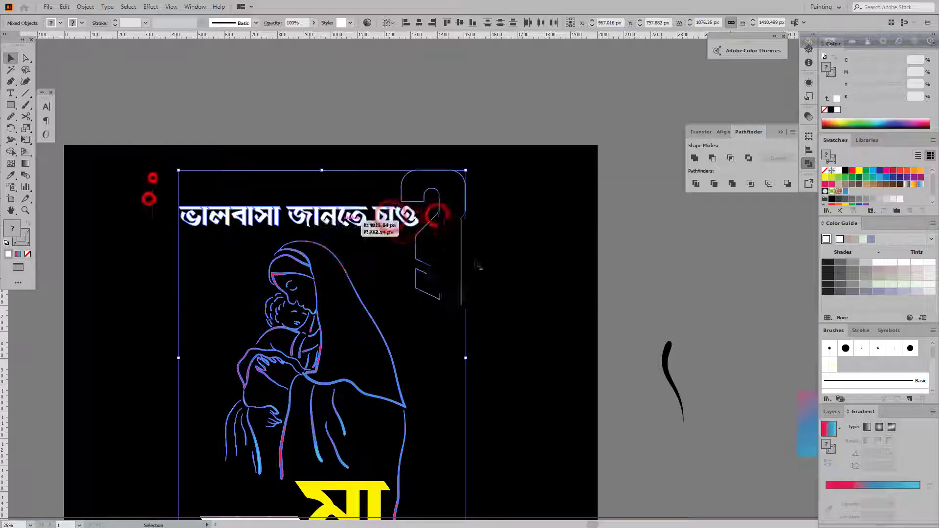
click(808, 150)
scroll(592, 235, down, 7)
click(528, 251)
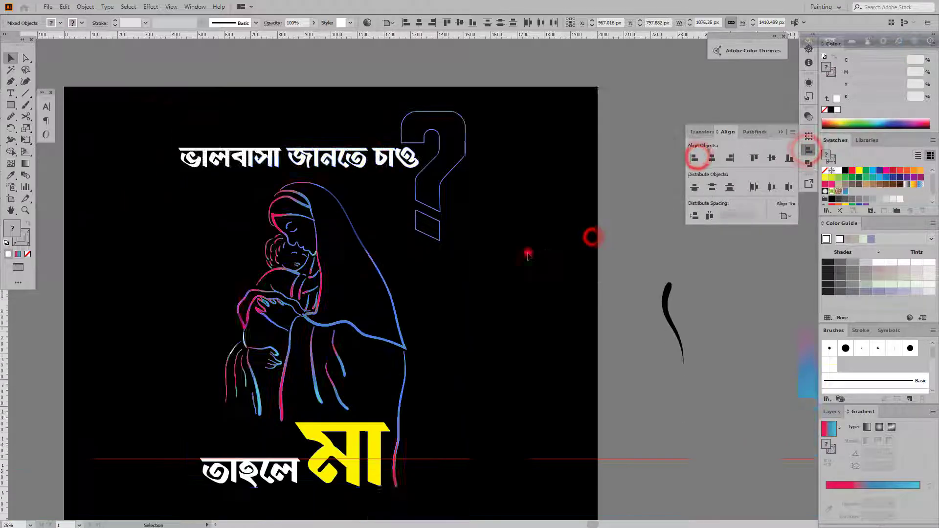
scroll(474, 269, up, 4)
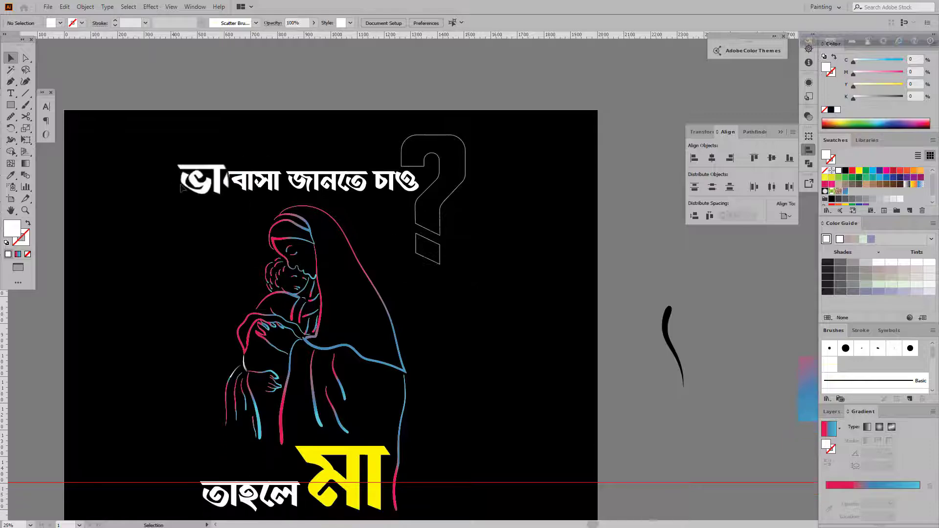
scroll(182, 188, down, 4)
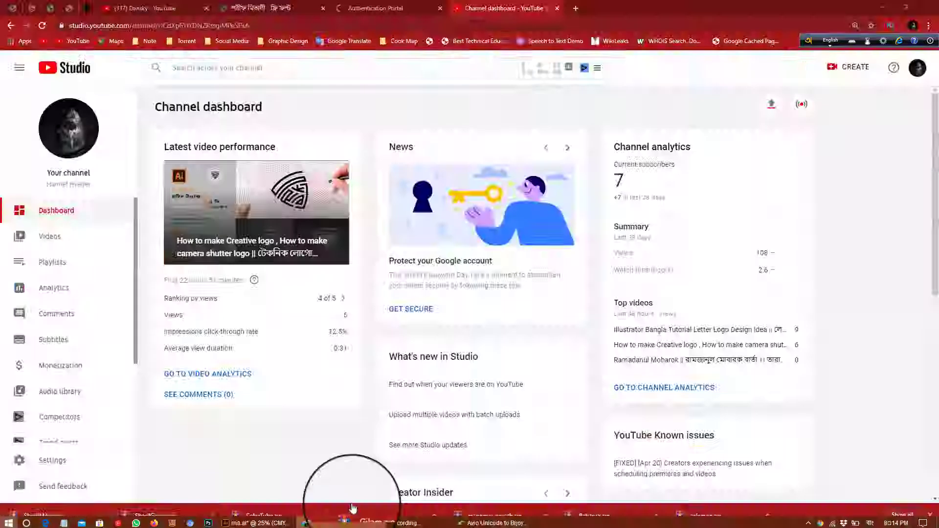
text(lo)
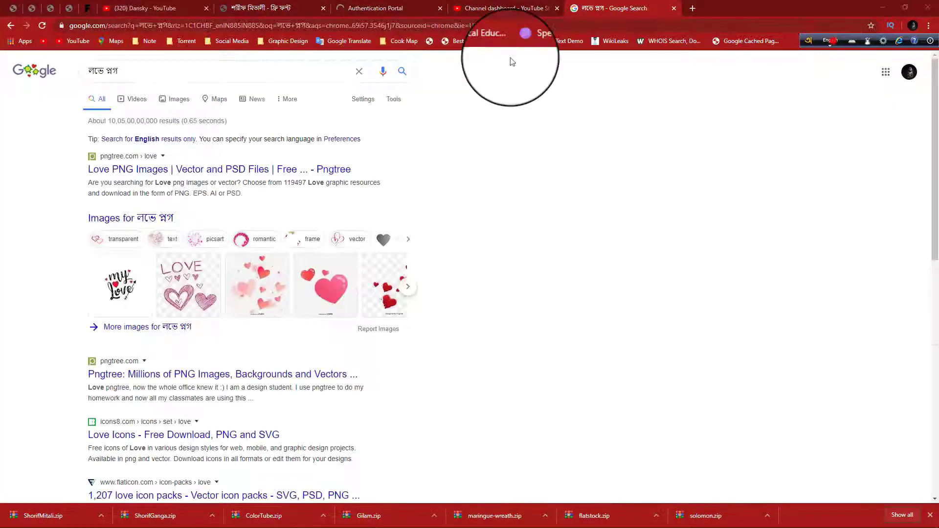
click(294, 68)
text(তদনা জলু)
key(Return)
click(142, 71)
key(ctrl+a)
key(BackSpace)
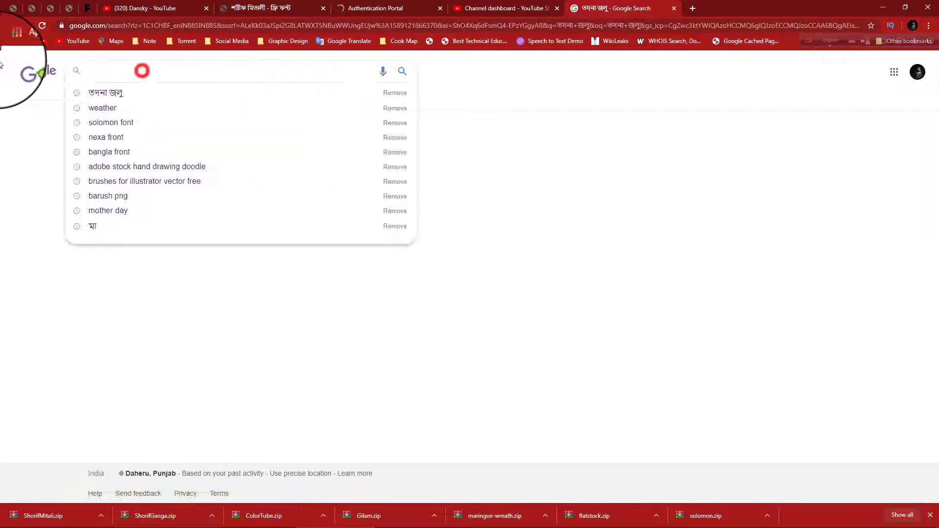
Step: Search Google for love png and show the image results
text(love png)
key(Return)
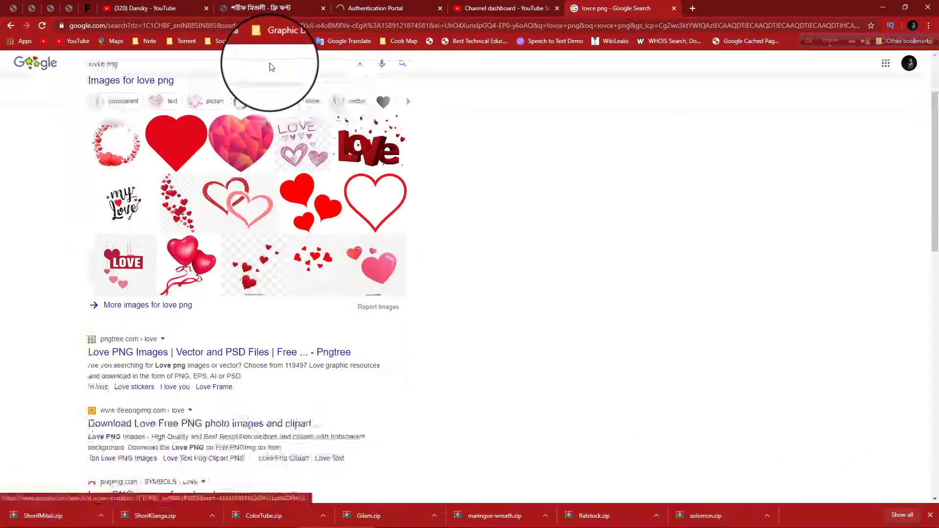
click(130, 397)
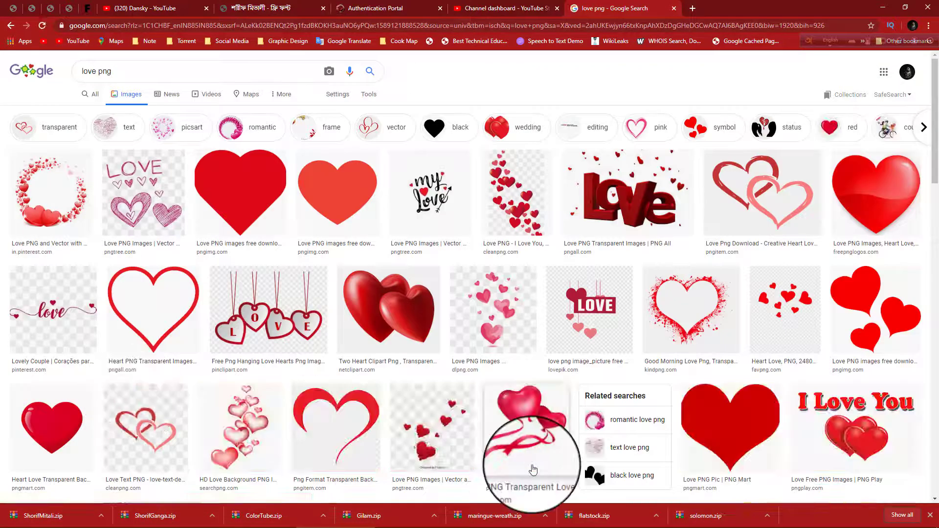
Step: Find the red brush-stroke heart outline from PNGWave in the image results, open its page and download the PNG
scroll(533, 469, down, 4)
scroll(533, 470, up, 2)
scroll(533, 470, down, 2)
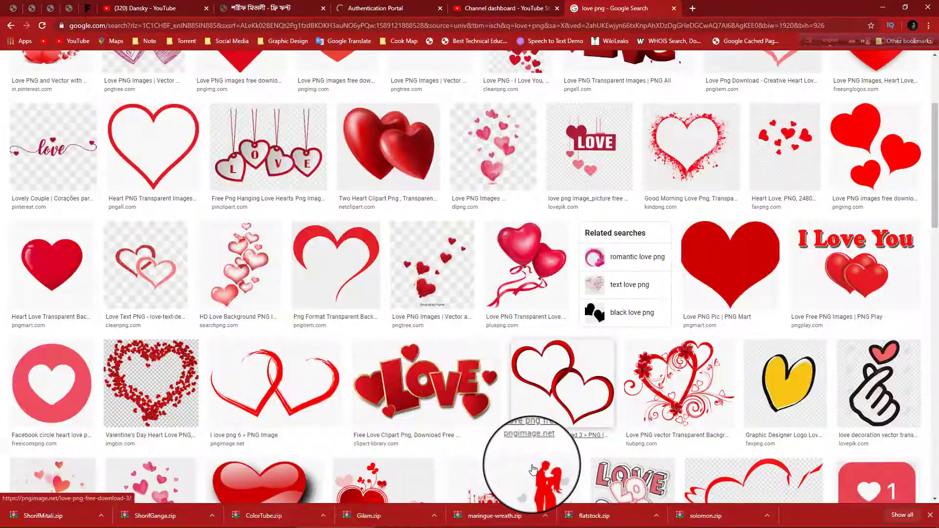
scroll(533, 469, up, 1)
scroll(534, 469, up, 3)
scroll(513, 460, down, 8)
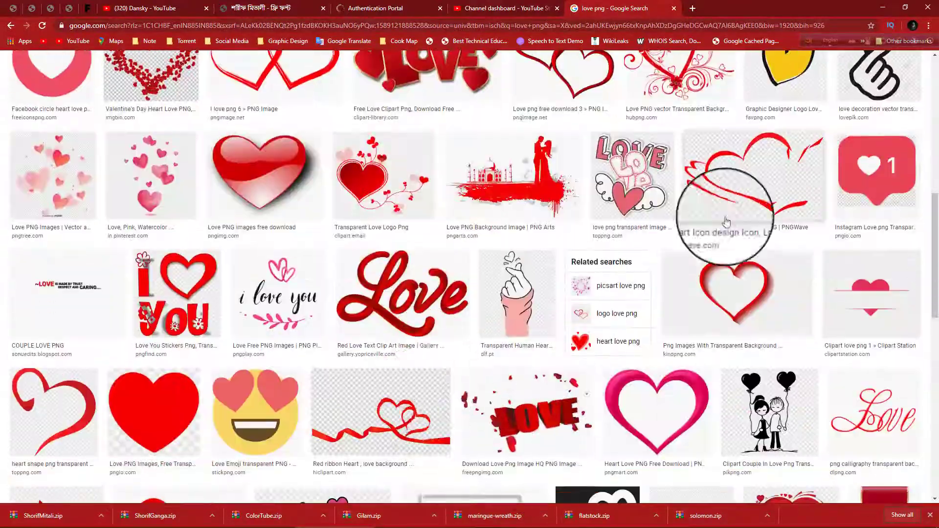
click(724, 223)
click(741, 240)
scroll(460, 293, down, 15)
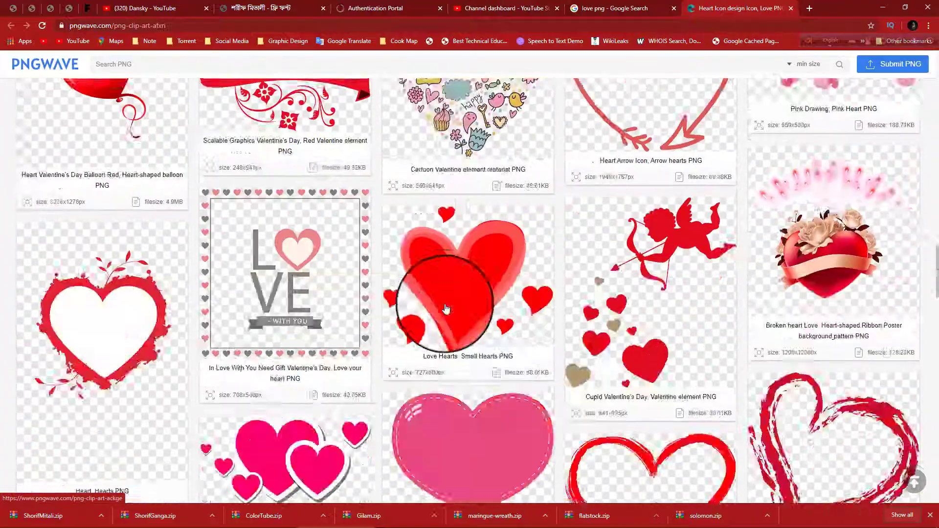
scroll(446, 310, up, 15)
scroll(446, 309, down, 4)
click(692, 342)
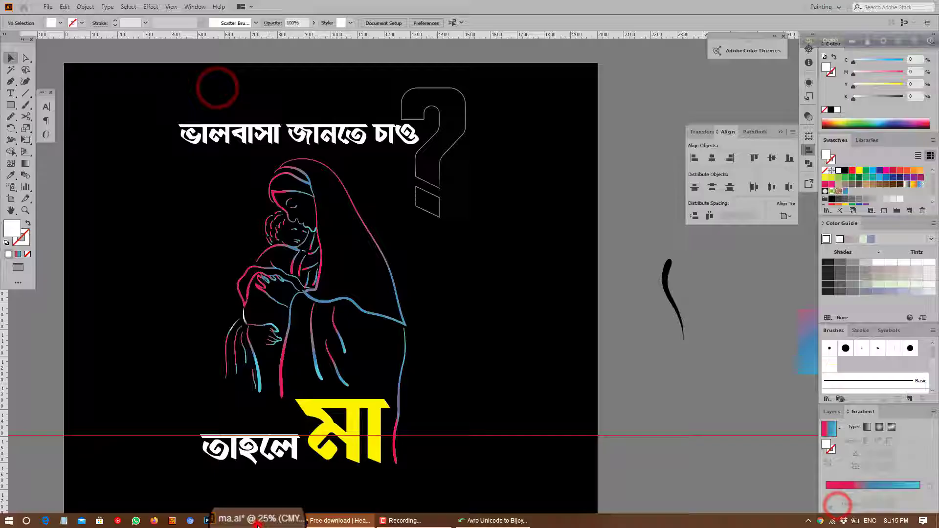
Step: Switch back to Illustrator and place the downloaded heart PNG near the start of the slogan line
click(48, 7)
click(69, 166)
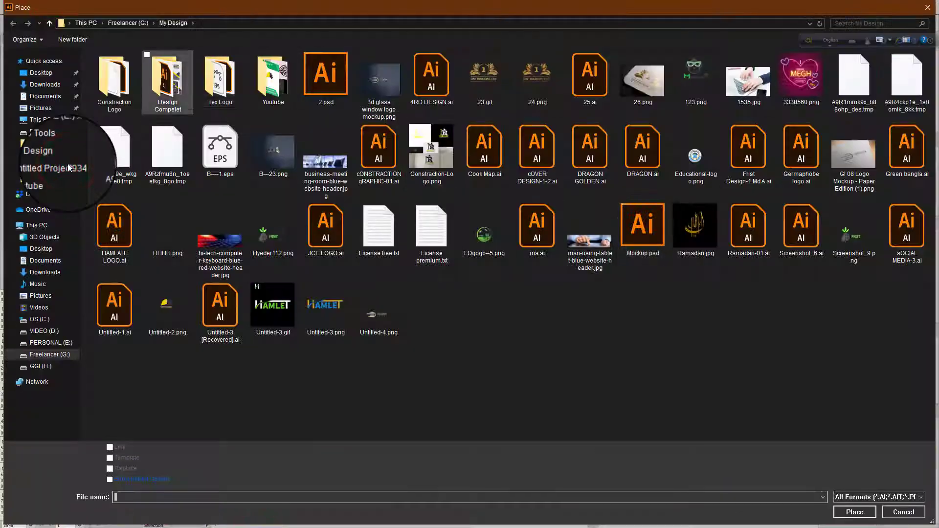
click(54, 355)
click(49, 382)
double_click(486, 245)
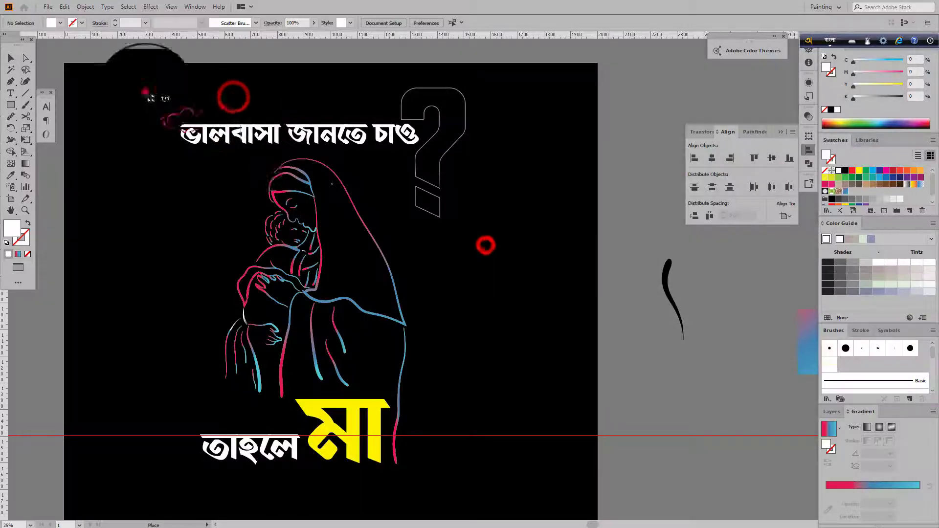
click(145, 92)
click(10, 61)
click(551, 312)
Step: Copy the placed heart image to the empty area above the artboard
scroll(125, 191, down, 2)
scroll(134, 195, up, 2)
scroll(157, 196, down, 1)
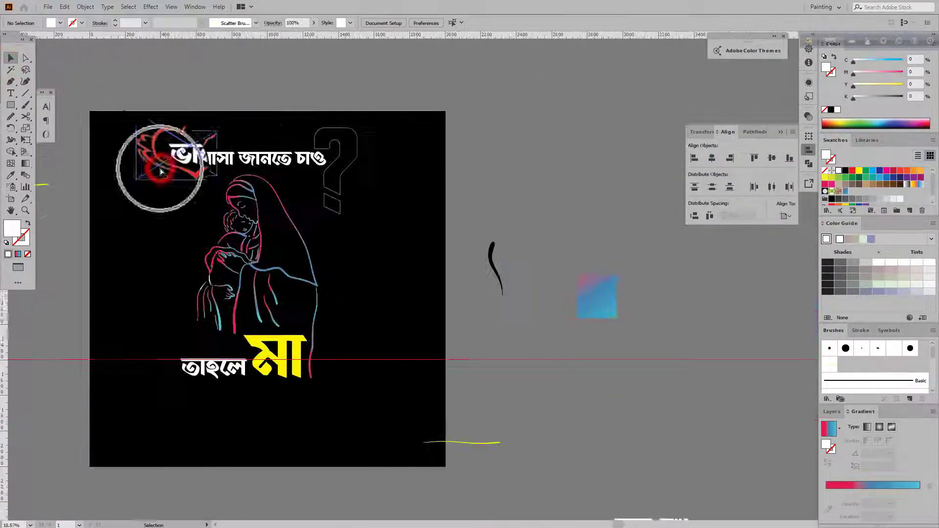
scroll(161, 171, down, 1)
click(353, 120)
scroll(321, 204, down, 3)
scroll(342, 172, up, 3)
click(394, 232)
drag(353, 179, 251, 123)
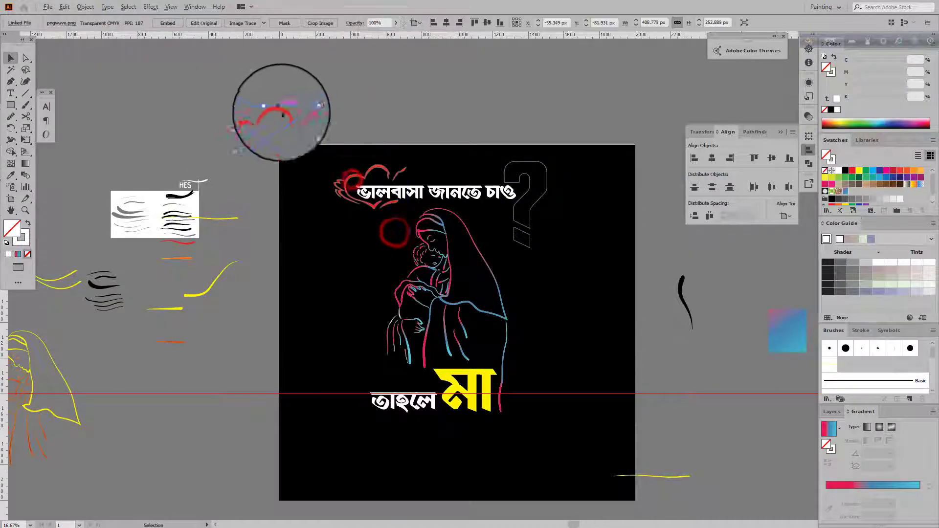
Step: Trace the copied heart image with the High Fidelity preset and expand the tracing into paths
click(264, 20)
click(312, 60)
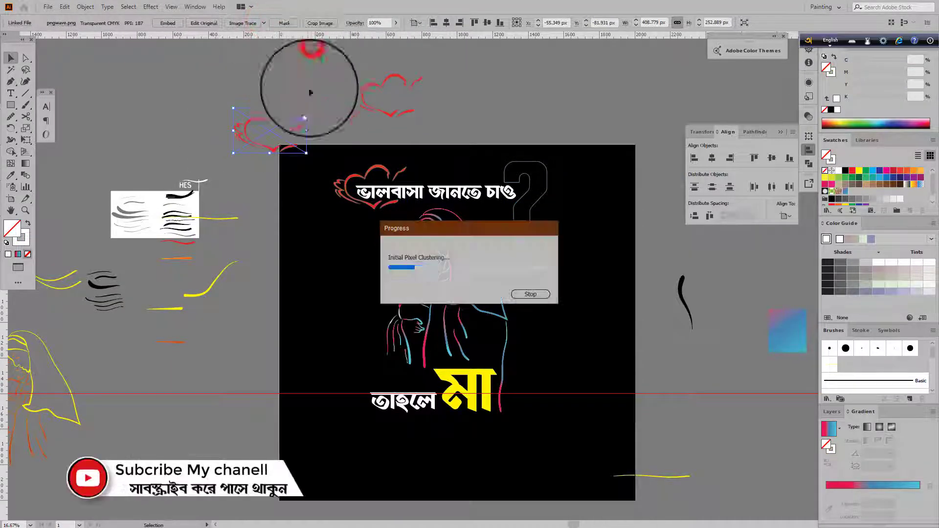
click(252, 23)
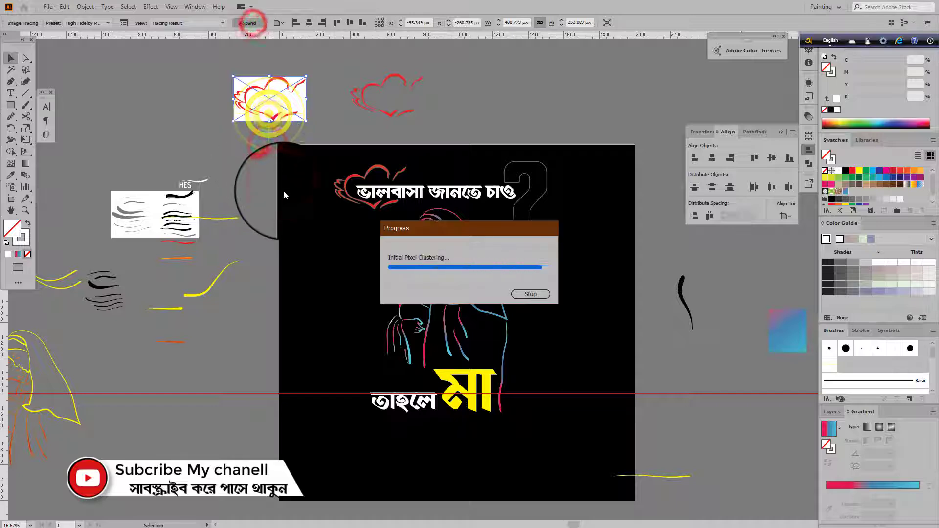
Step: Ungroup the traced heart, copy its red strokes onto the artboard and put them around the start of the top slogan line
right_click(282, 126)
click(313, 208)
scroll(242, 111, up, 2)
click(304, 163)
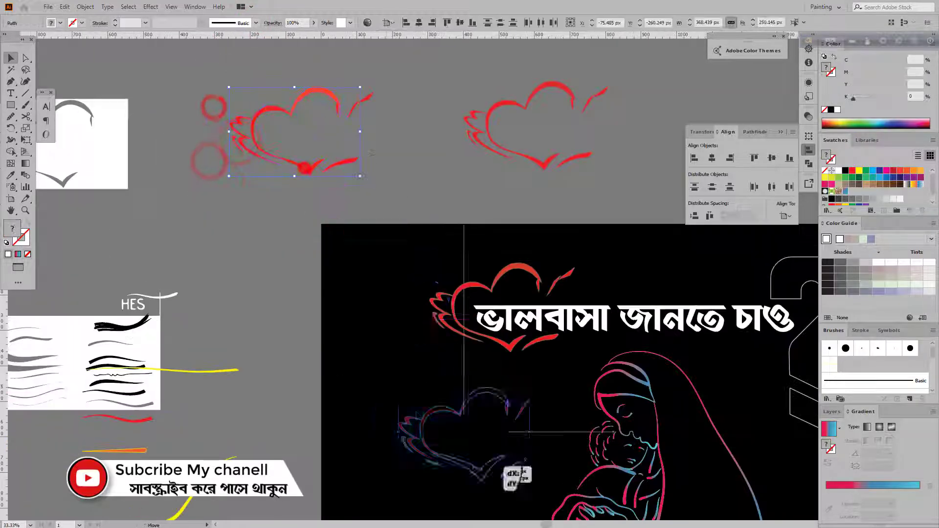
click(374, 393)
drag(477, 398, 482, 397)
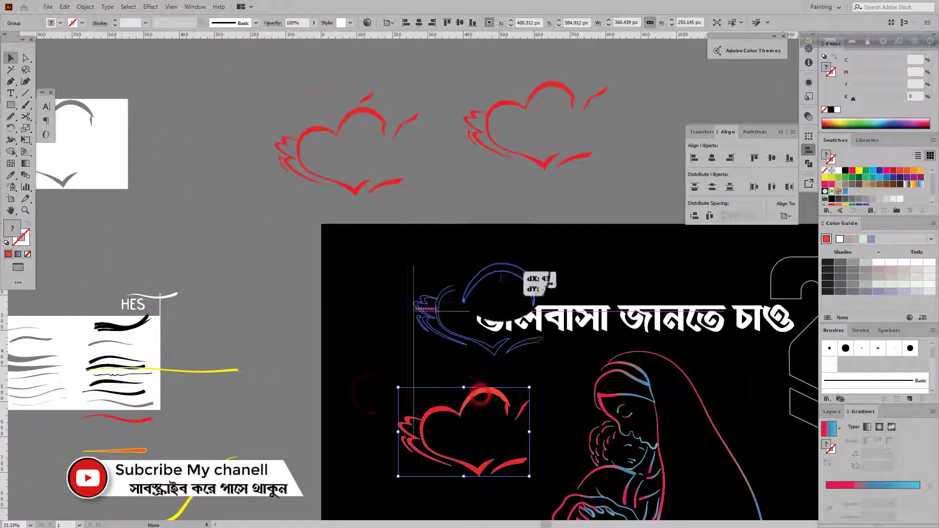
drag(496, 272, 511, 277)
Step: Fill the traced heart at the start of the slogan with the blue gradient swatch
click(614, 245)
scroll(614, 245, down, 1)
click(500, 251)
scroll(497, 246, down, 1)
key(i)
click(844, 191)
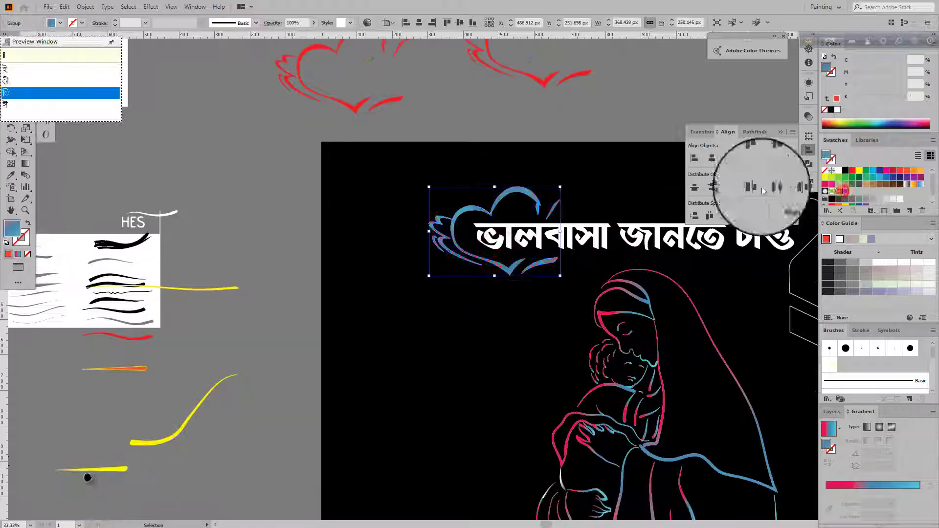
click(611, 178)
drag(467, 186, 394, 158)
key(Delete)
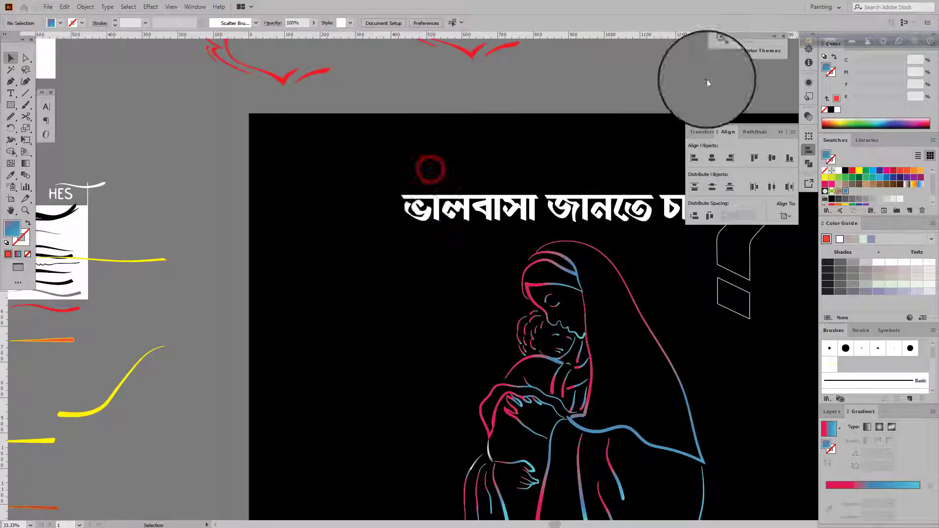
scroll(465, 254, down, 3)
click(377, 99)
click(442, 170)
scroll(442, 170, up, 3)
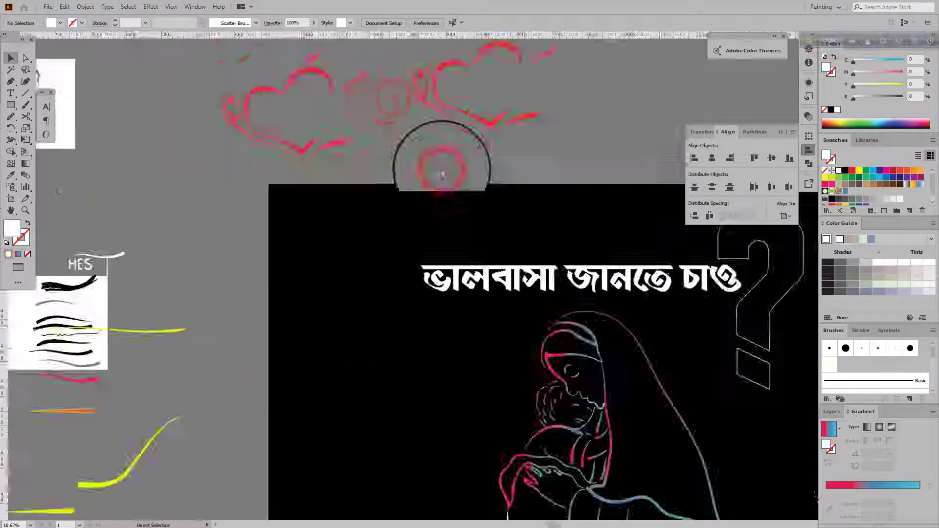
key(ctrl+z)
Step: Apply the pink-to-blue linear gradient to the heart around the slogan and simplify its color stops
click(410, 192)
click(411, 384)
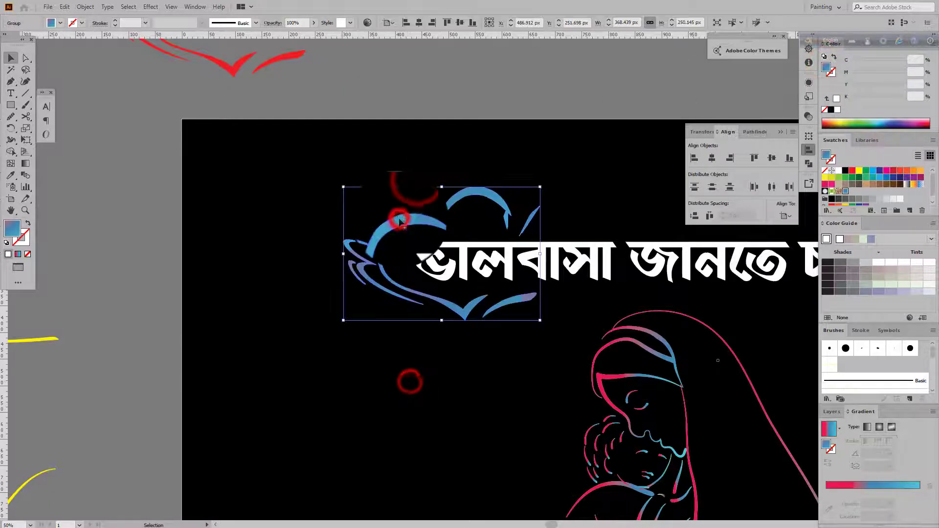
click(854, 485)
scroll(405, 365, down, 1)
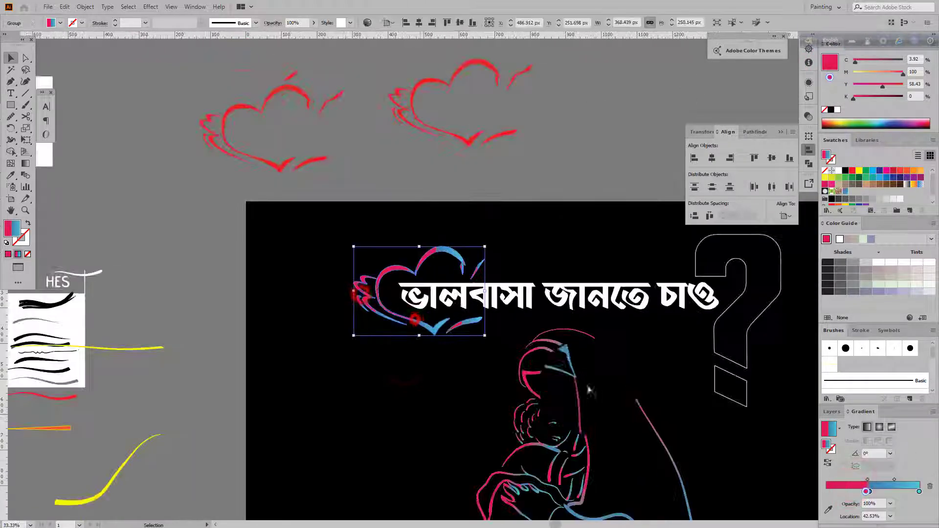
scroll(465, 395, down, 2)
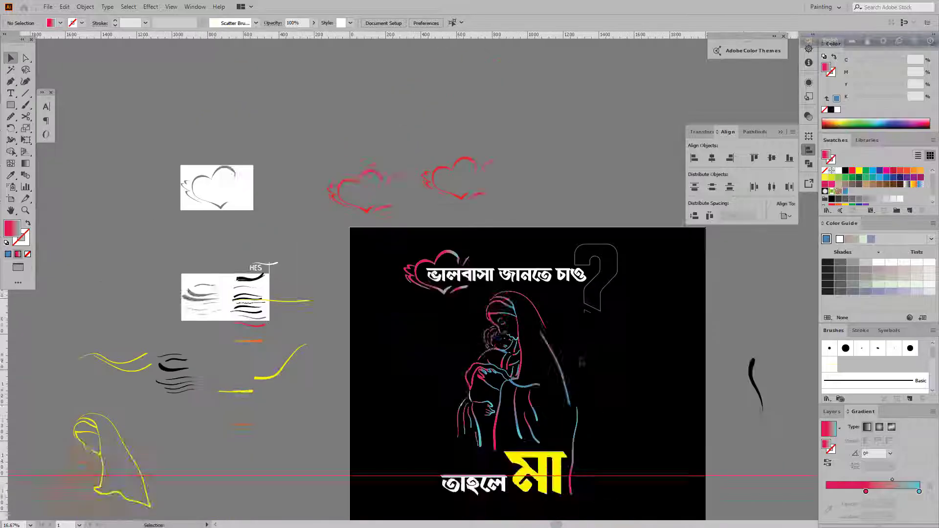
scroll(650, 335, up, 1)
click(335, 104)
double_click(866, 492)
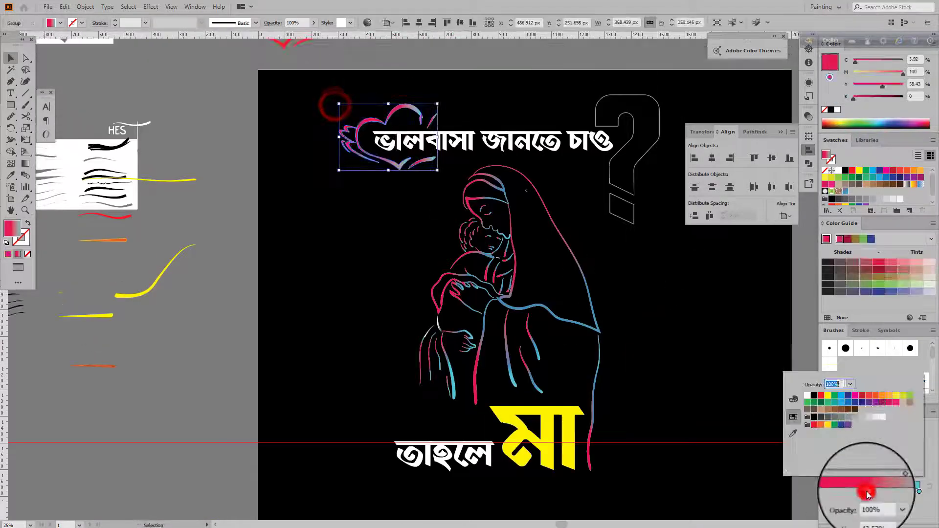
scroll(655, 341, down, 1)
click(655, 341)
Step: Select the word তাহলে together with the horizontal guide and align them by their bottom edges
scroll(648, 397, up, 1)
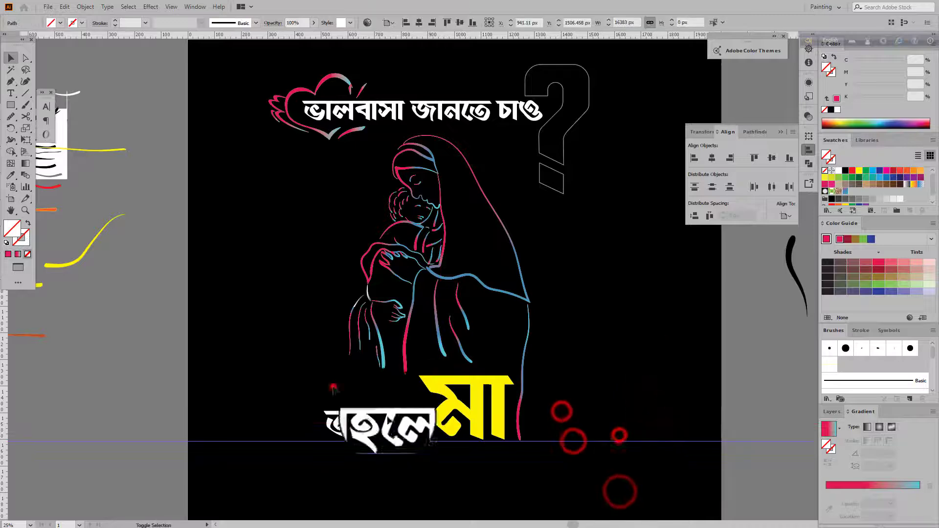
drag(333, 389, 455, 410)
drag(384, 458, 382, 455)
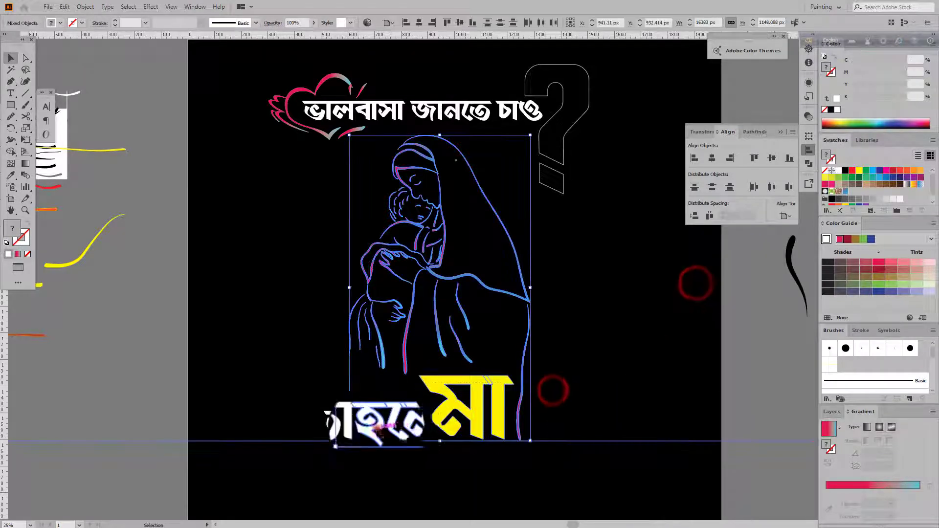
click(379, 428)
scroll(340, 439, up, 3)
click(353, 468)
drag(289, 363, 505, 505)
click(789, 215)
click(786, 229)
click(791, 159)
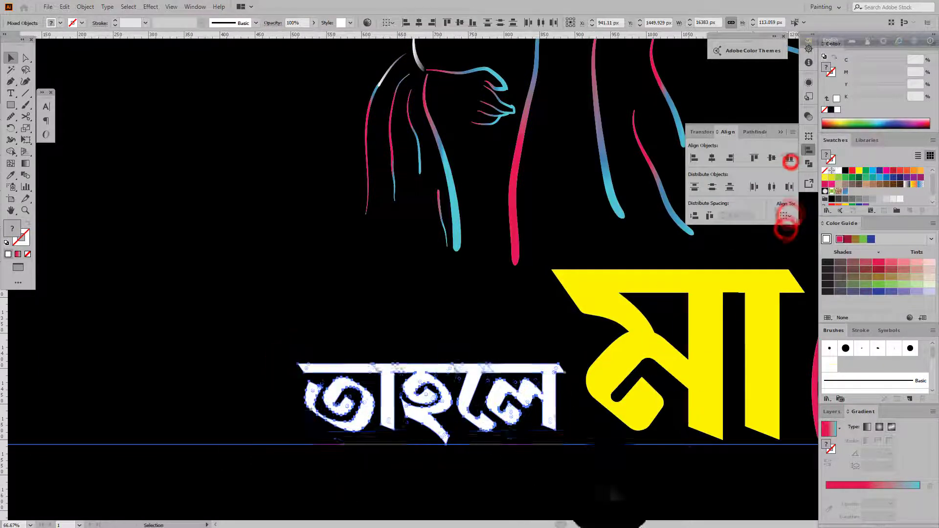
click(607, 491)
Step: Scale down the outlined question mark and place it beside the end of the top slogan line
scroll(674, 419, down, 4)
scroll(682, 282, up, 1)
click(682, 278)
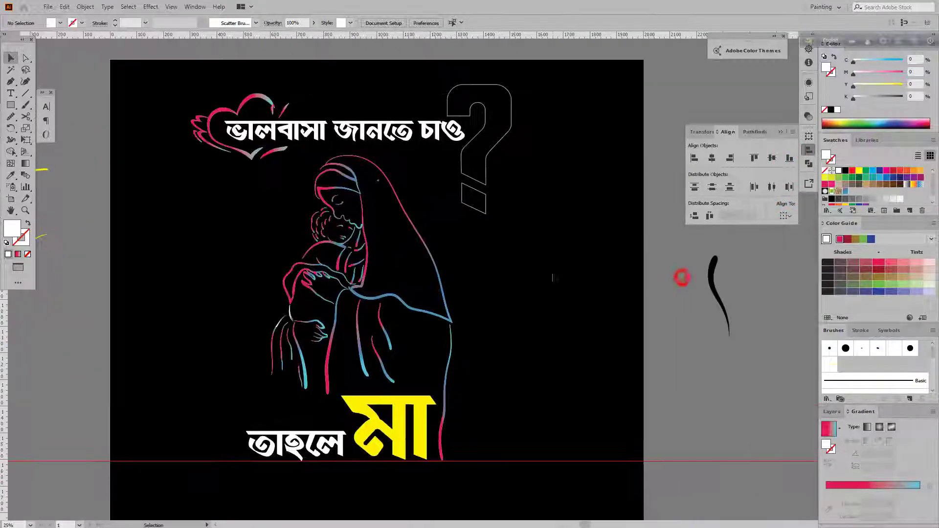
scroll(507, 274, up, 1)
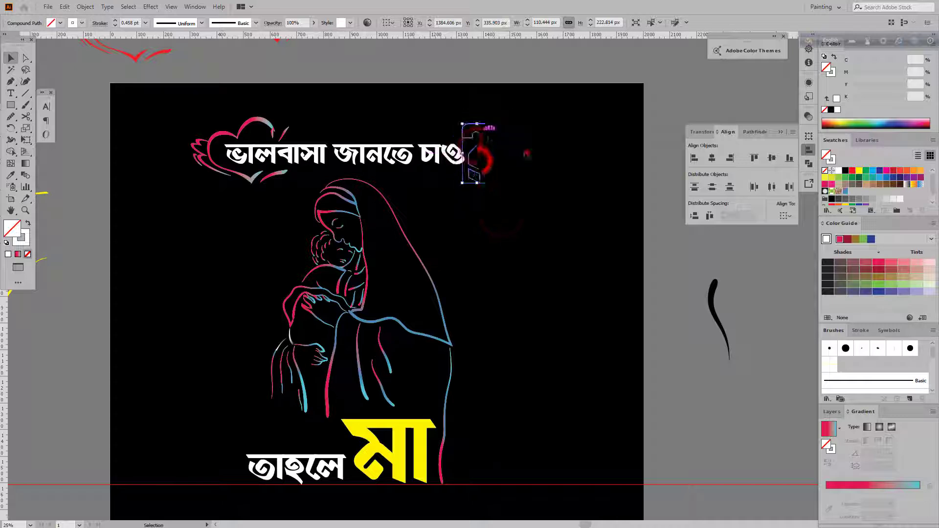
click(479, 164)
Step: Try to expand the outlined question mark and color it with the blue gradient swatch
click(85, 6)
click(122, 115)
click(450, 320)
click(514, 269)
click(844, 190)
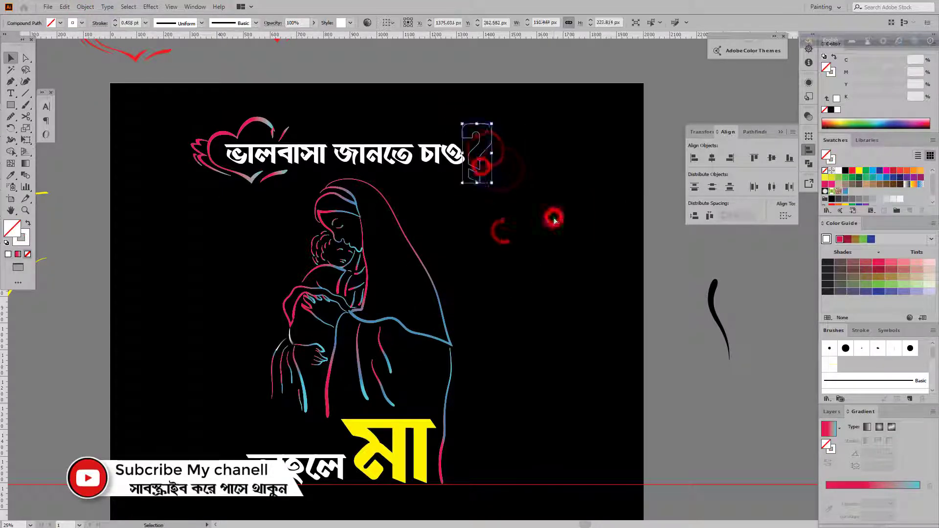
Step: Convert the question mark to a solid, stroke-free shape and fill it with the blue gradient swatch
click(497, 161)
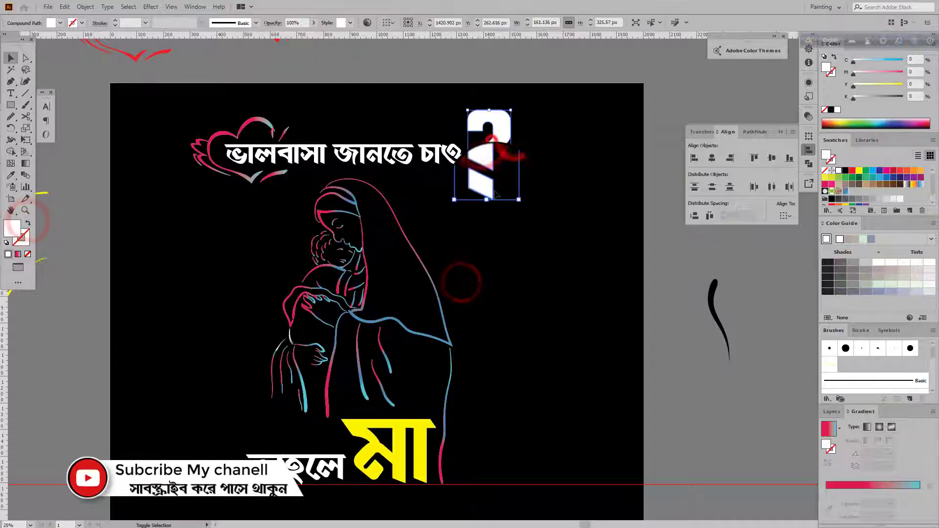
click(85, 6)
click(125, 126)
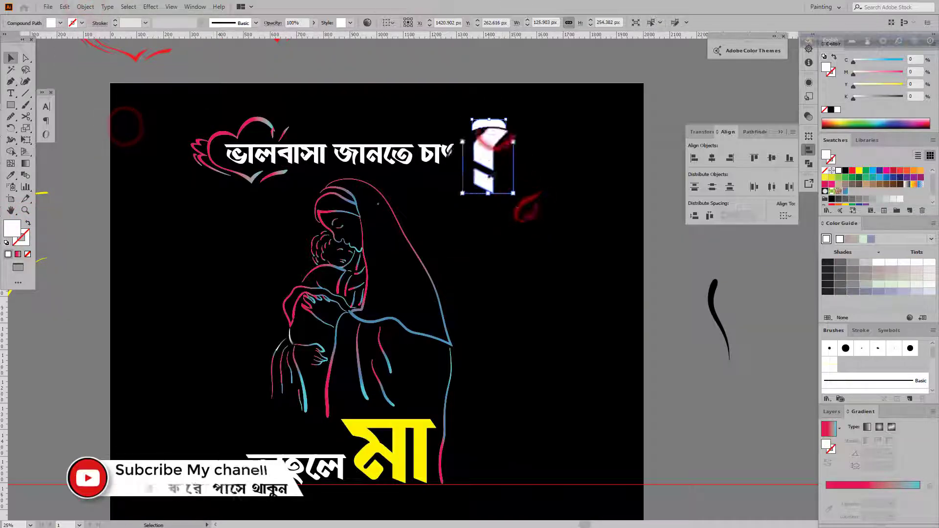
click(845, 191)
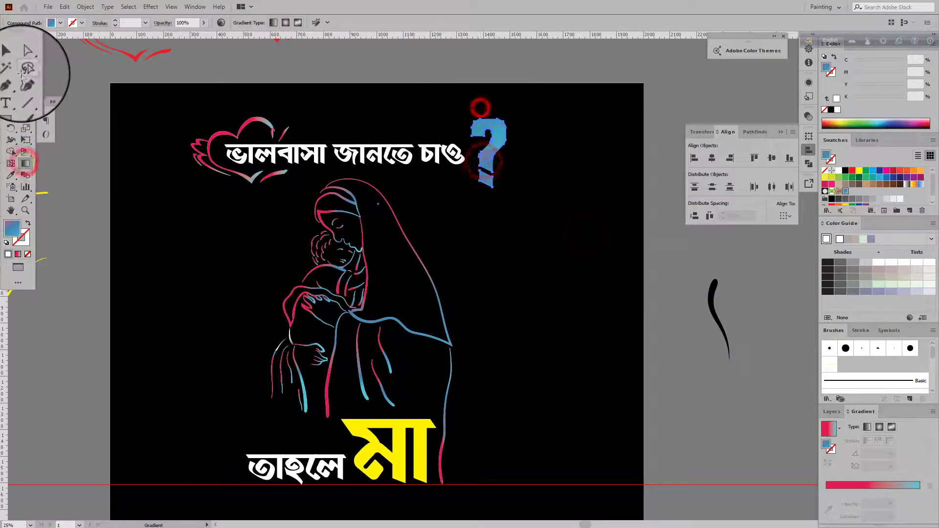
Step: Apply the pink-to-blue linear gradient to the question mark and run it vertically from pink at the base to blue above
click(11, 57)
click(450, 245)
click(487, 157)
scroll(372, 259, up, 2)
click(352, 228)
scroll(567, 245, down, 2)
click(585, 147)
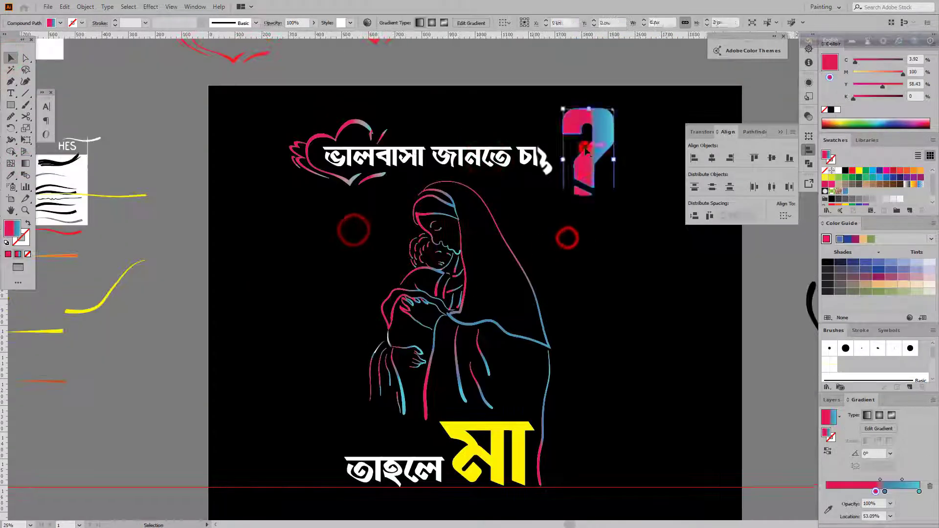
key(g)
drag(597, 230, 593, 113)
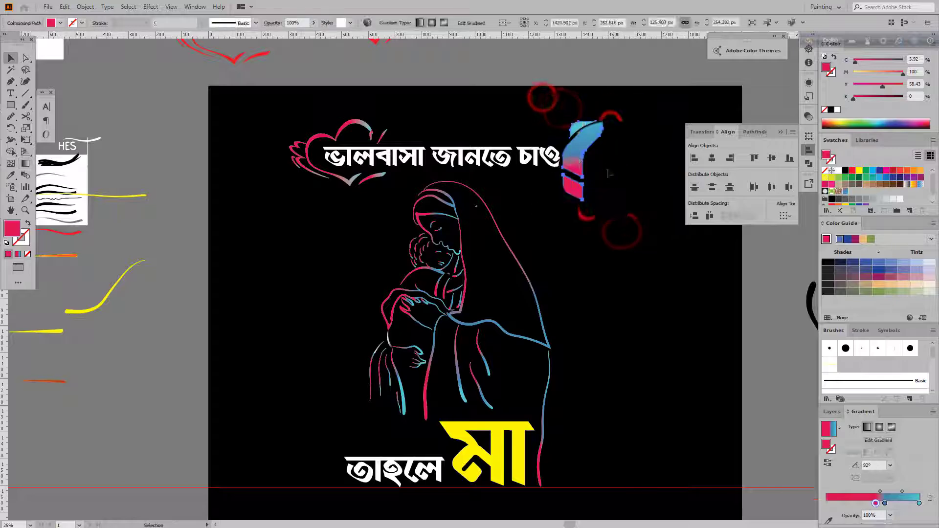
key(v)
Step: Rebalance the question mark's gradient by repositioning its middle and end blue color stops
click(608, 170)
scroll(608, 169, up, 2)
scroll(608, 170, down, 2)
click(597, 112)
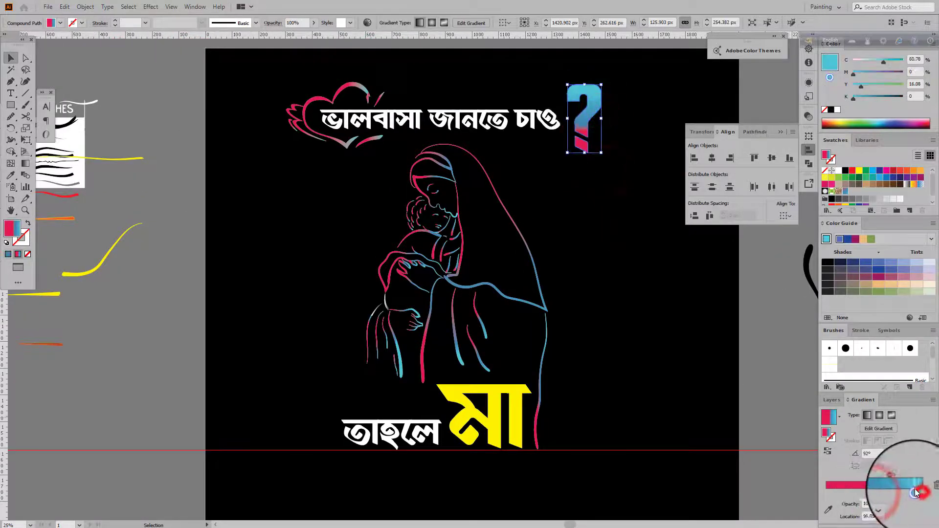
click(699, 375)
click(594, 116)
click(881, 491)
click(684, 304)
scroll(683, 303, up, 2)
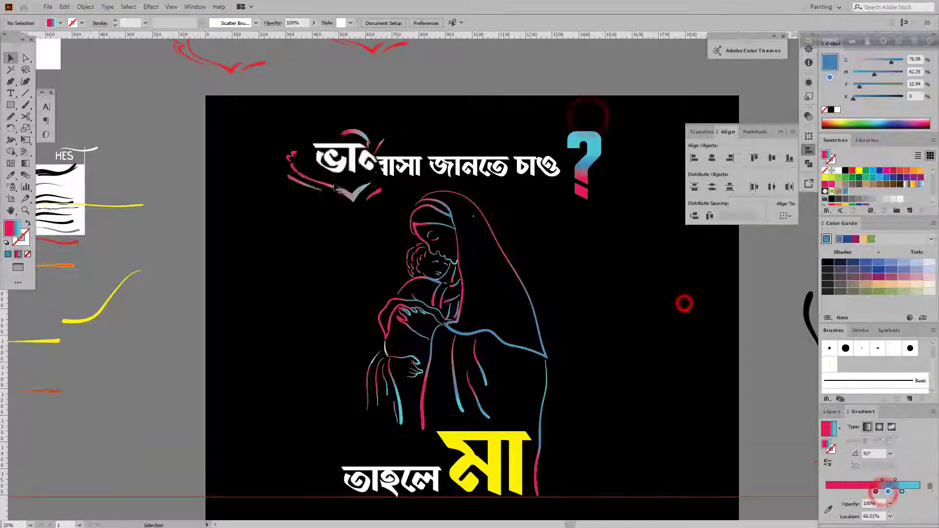
Step: Adjust the heart's gradient by moving its cyan color stop closer to the pink one
click(294, 165)
click(683, 410)
drag(920, 492, 870, 491)
scroll(621, 360, up, 3)
scroll(622, 361, down, 2)
click(334, 197)
click(599, 314)
Step: Bring the white phrase মাকে দেখ onto the poster just below the guide beside the yellow মা
scroll(594, 262, up, 3)
scroll(595, 262, down, 1)
scroll(508, 216, down, 5)
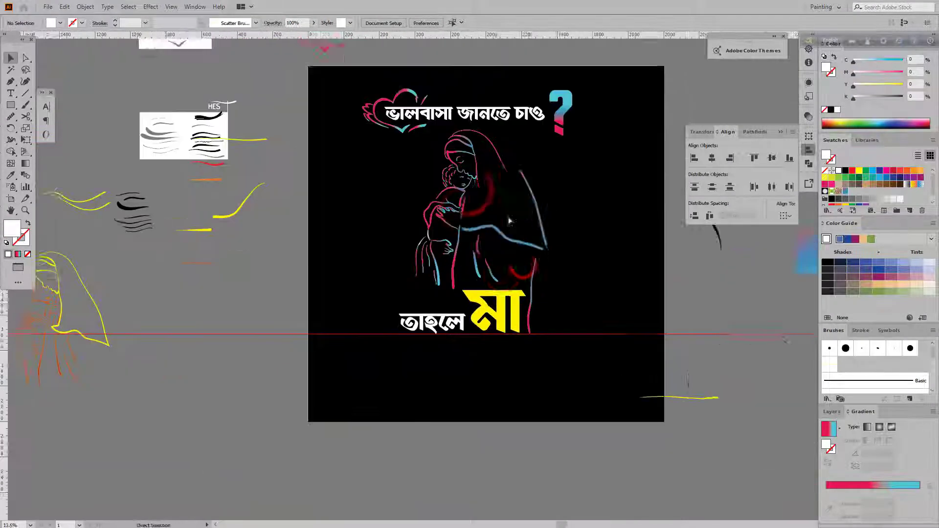
scroll(440, 414, up, 3)
click(508, 415)
drag(283, 315, 285, 316)
scroll(489, 392, up, 3)
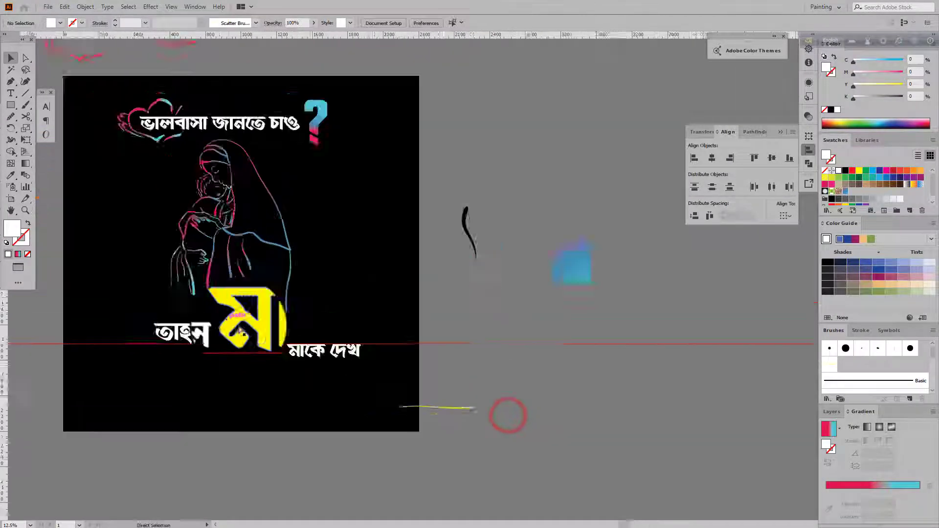
scroll(492, 389, down, 2)
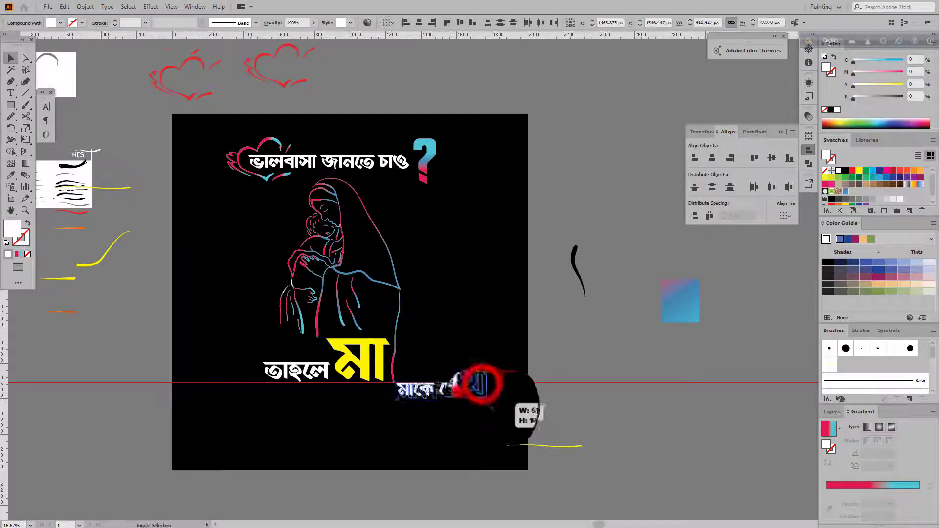
Step: Enlarge the white phrase and remove its মা letters so only কে দেখ remains
scroll(394, 421, up, 1)
drag(406, 391, 401, 386)
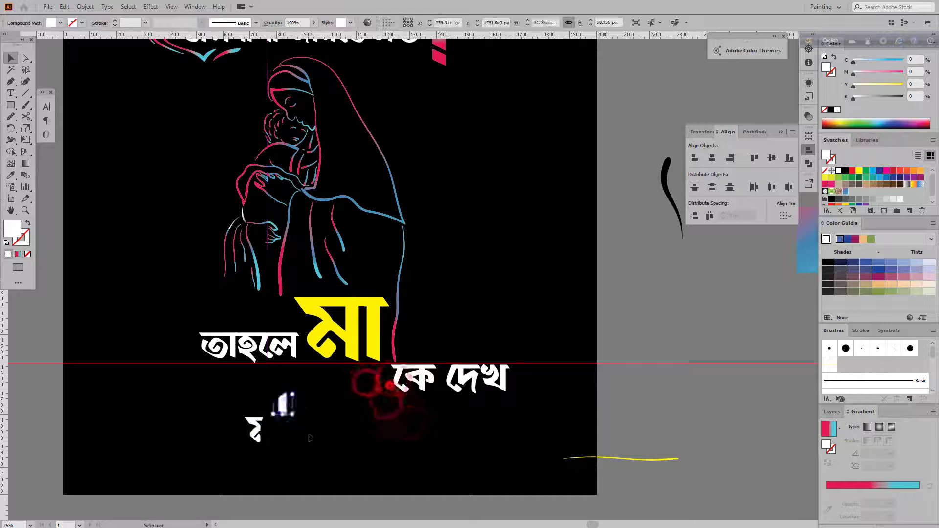
click(190, 406)
scroll(301, 435, down, 1)
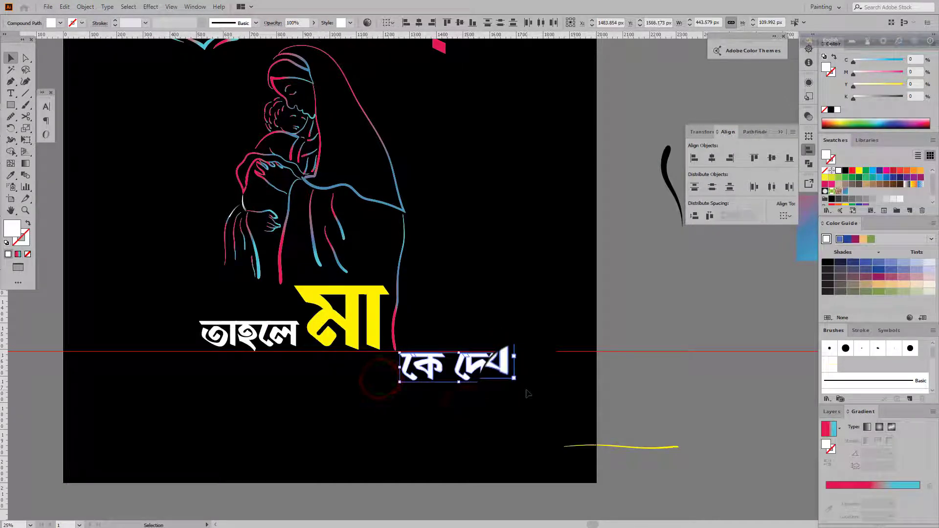
Step: Move the words কে দেখ directly beneath the yellow মা
click(496, 416)
scroll(614, 370, down, 3)
click(592, 289)
scroll(594, 362, down, 1)
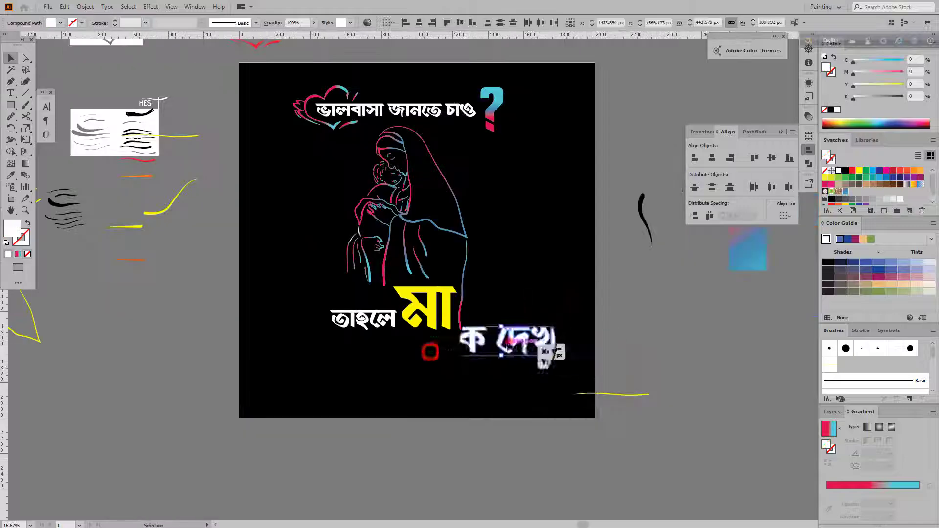
drag(485, 345, 462, 351)
click(462, 352)
scroll(462, 387, up, 3)
scroll(527, 305, down, 2)
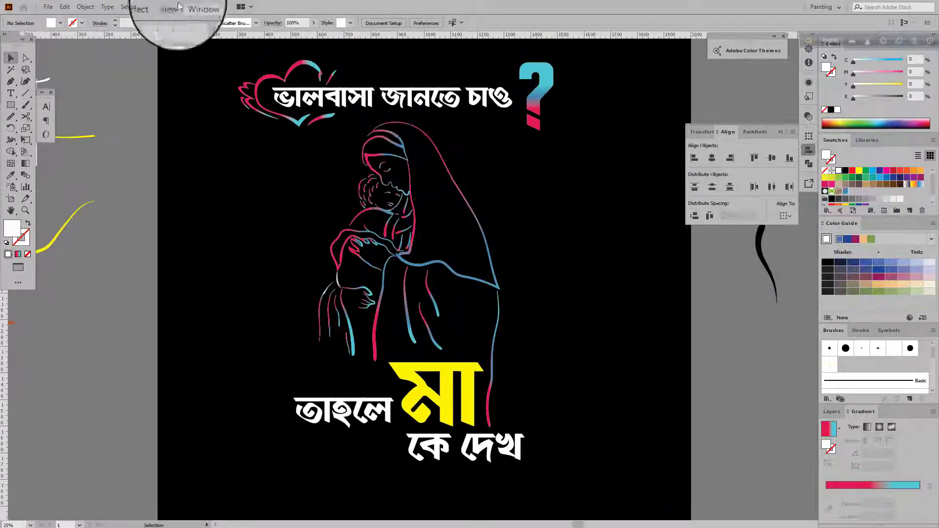
Step: Check the poster layout in presentation mode and return to normal editing
click(171, 6)
click(226, 76)
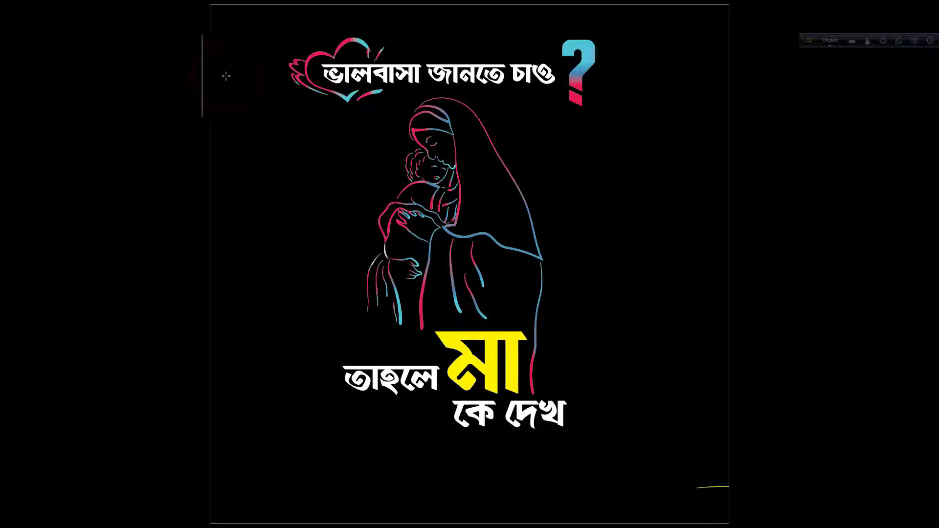
key(Escape)
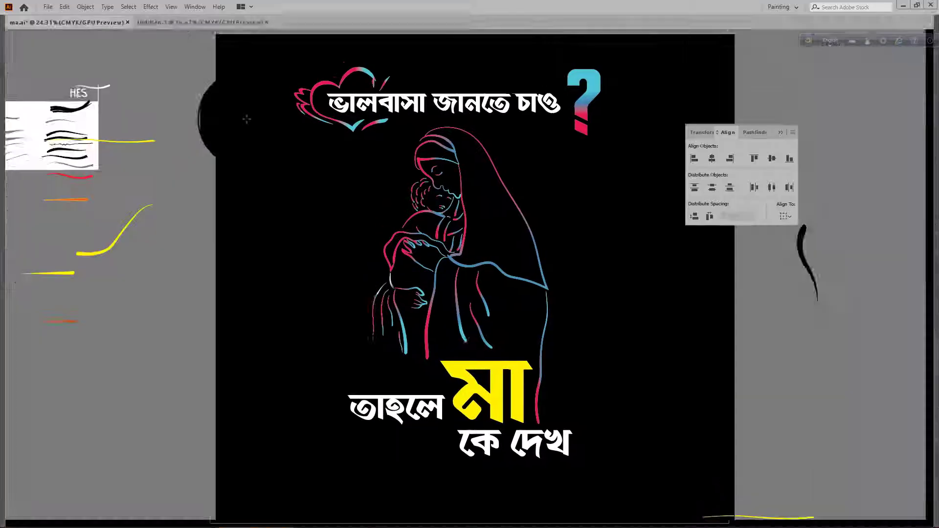
Step: Draw a straight horizontal line with the Line Segment tool across the middle of the top slogan's letters
click(26, 93)
key(ctrl+equal)
key(ctrl+equal)
scroll(494, 280, up, 3)
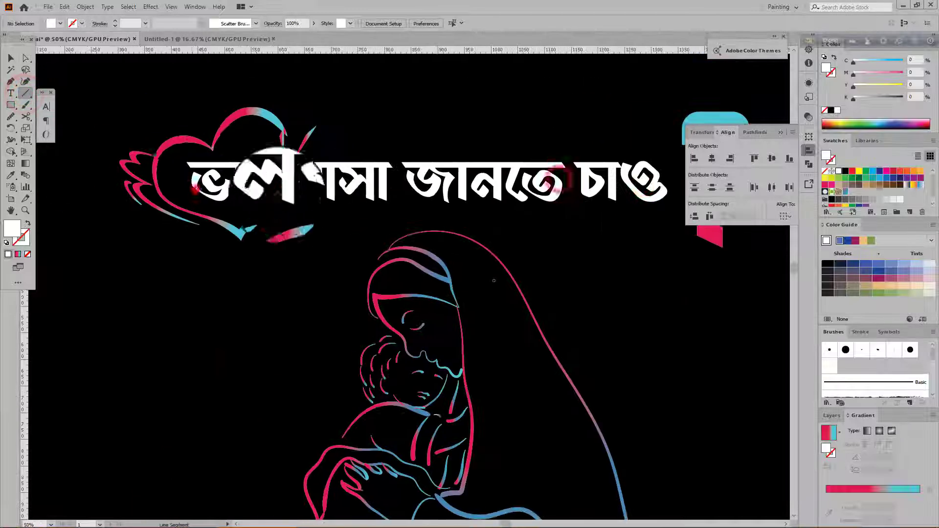
drag(664, 186, 672, 199)
Step: Set a yellow fill and use the Shape Builder on the letter parts below the line in সা and জা
click(16, 152)
click(860, 171)
key(ctrl+equal)
key(ctrl+equal)
key(ctrl+equal)
scroll(305, 173, up, 3)
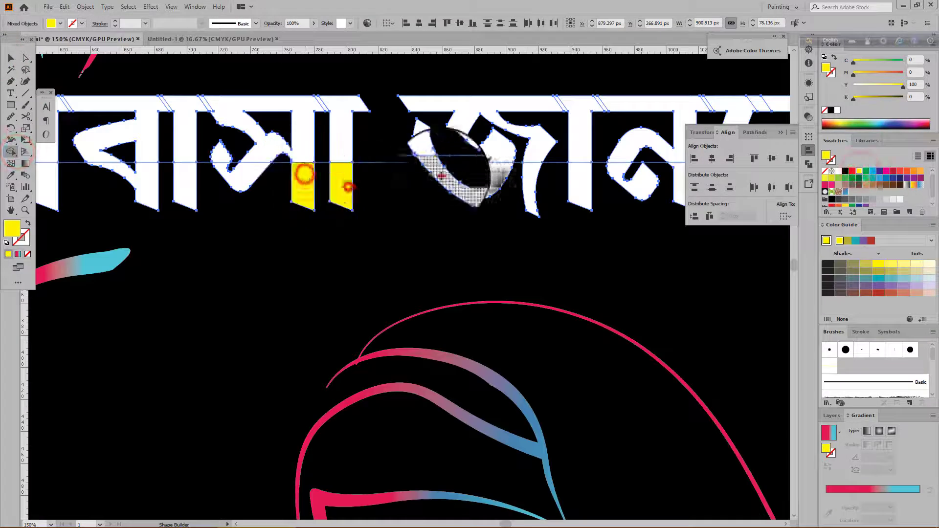
click(441, 175)
scroll(514, 186, right, 5)
Step: Fill the lower parts of the remaining letters in ভালবাসা জানতে চাও with yellow using the Shape Builder
drag(388, 157, 702, 193)
scroll(536, 185, right, 5)
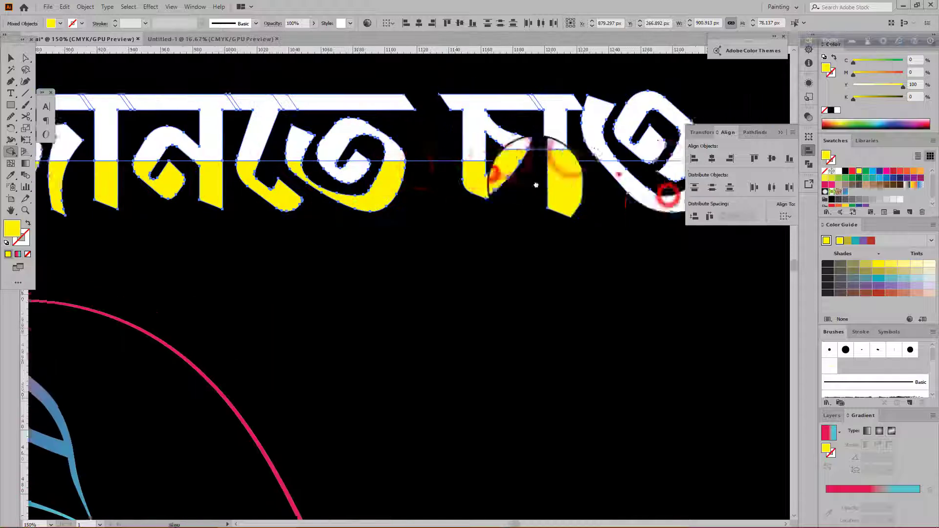
scroll(536, 184, right, 4)
drag(503, 178, 619, 174)
scroll(522, 184, down, 3)
scroll(244, 166, up, 2)
mouse_move(151, 162)
mouse_down()
mouse_move(220, 171)
mouse_move(481, 164)
mouse_up()
scroll(470, 174, down, 3)
click(11, 58)
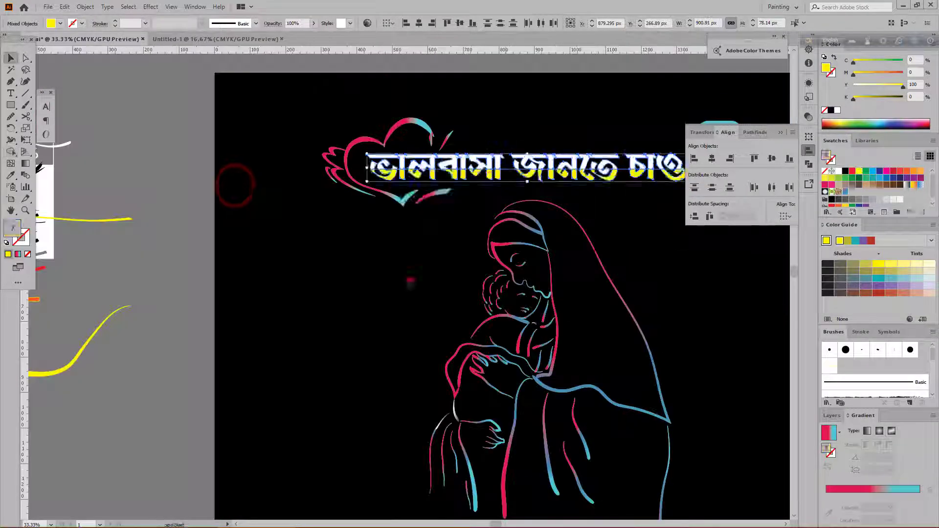
Step: Draw a straight horizontal line with the Line Segment tool across the middle of the large word মা, level with the top of তাহলে
scroll(235, 184, down, 1)
scroll(274, 245, up, 2)
click(332, 381)
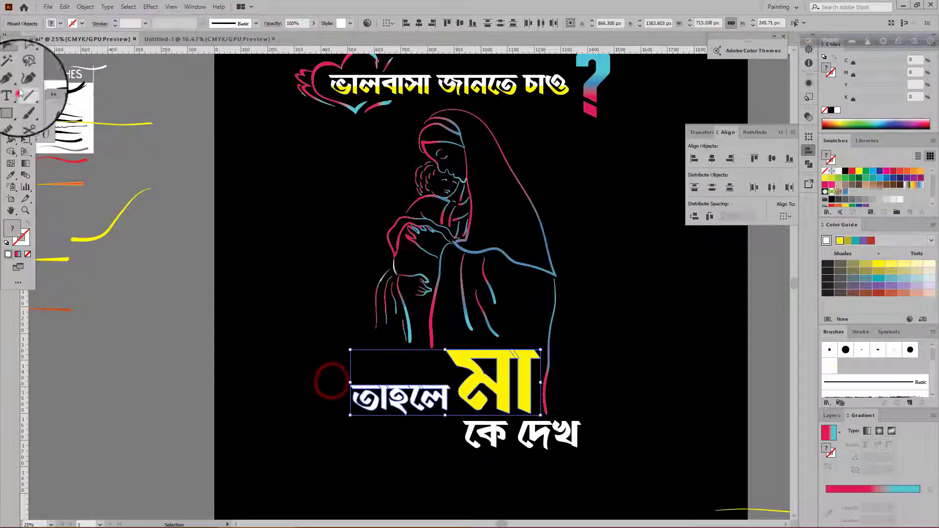
key(ctrl+equal)
key(ctrl+equal)
click(11, 93)
click(439, 333)
click(492, 293)
drag(439, 332, 504, 333)
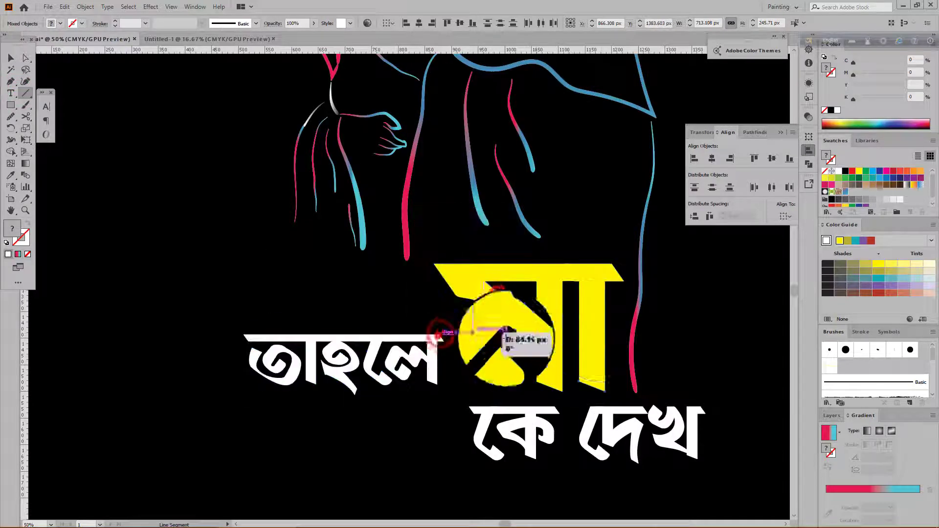
drag(655, 342, 606, 335)
Step: Fill the parts of মা below the dividing line with white using the Shape Builder
key(ctrl+a)
click(11, 152)
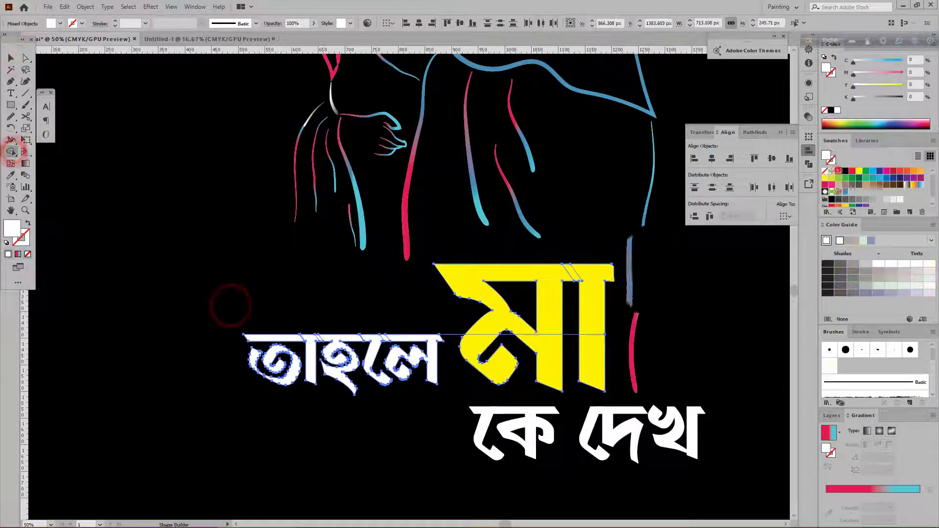
key(v)
scroll(413, 297, down, 3)
click(415, 419)
Step: Draw a straight horizontal line with the Line Segment tool across the middle of the letters in কে দেখ
scroll(508, 364, up, 2)
drag(513, 361, 346, 322)
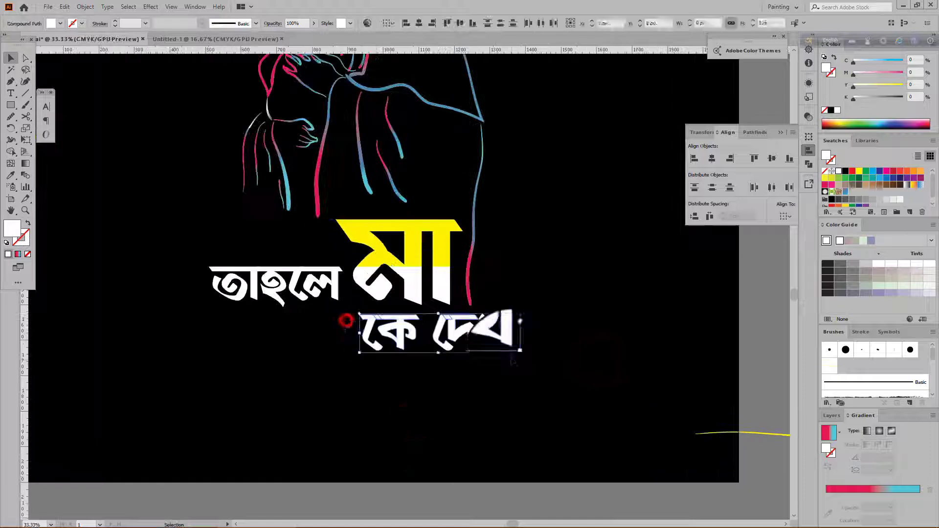
scroll(355, 332, up, 2)
drag(558, 327, 315, 327)
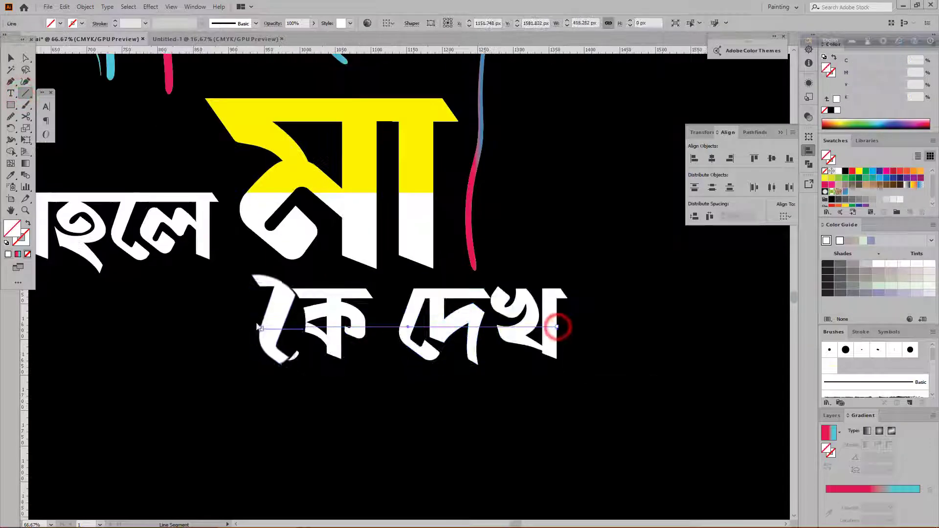
Step: Set a yellow fill and use the Shape Builder to colour the upper parts of the letters in কে দেখ
click(859, 170)
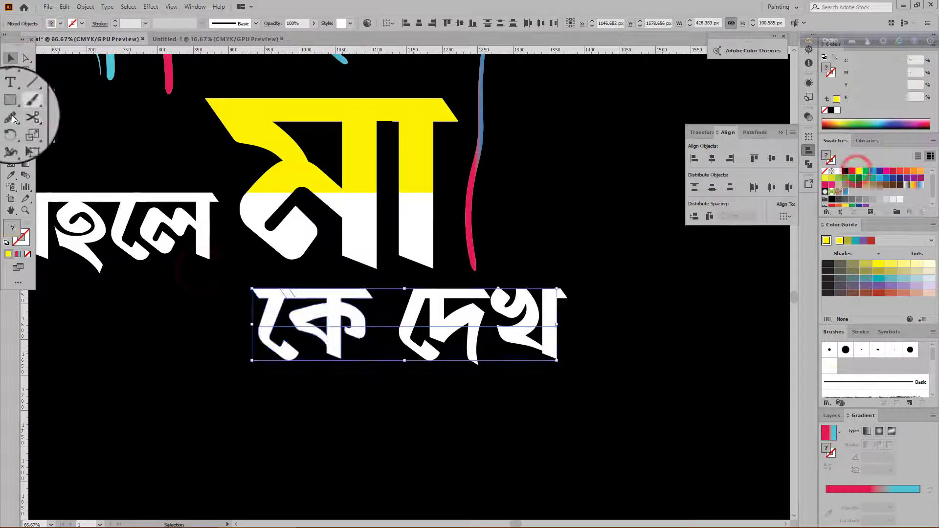
click(267, 313)
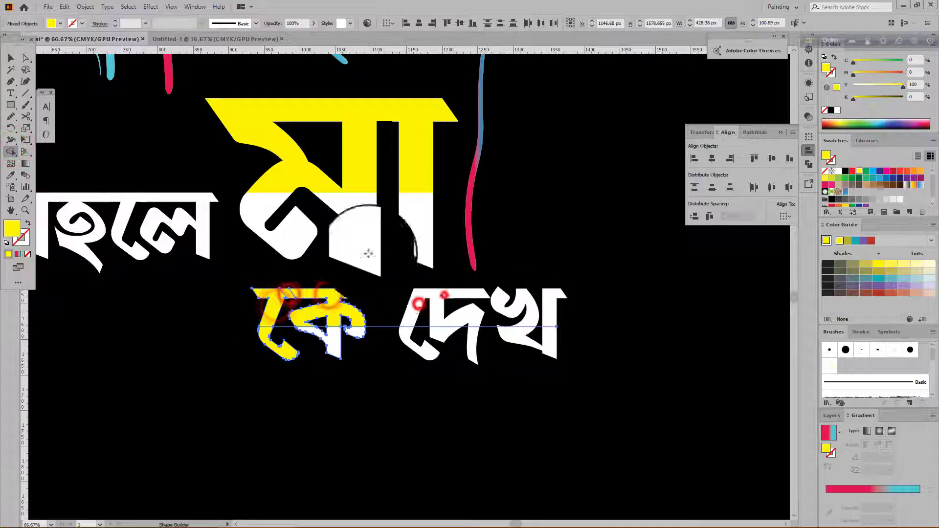
click(11, 58)
click(11, 151)
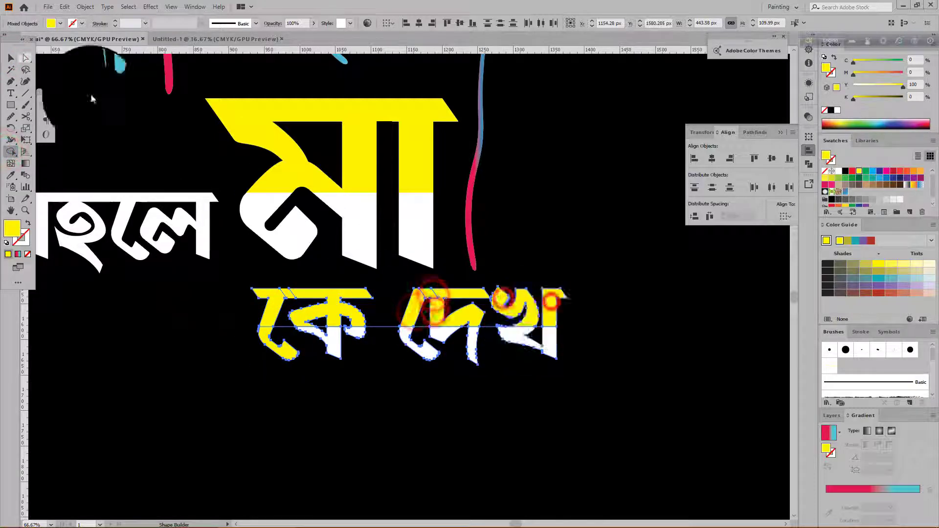
click(11, 58)
click(155, 352)
scroll(208, 346, down, 2)
scroll(137, 339, up, 1)
click(287, 360)
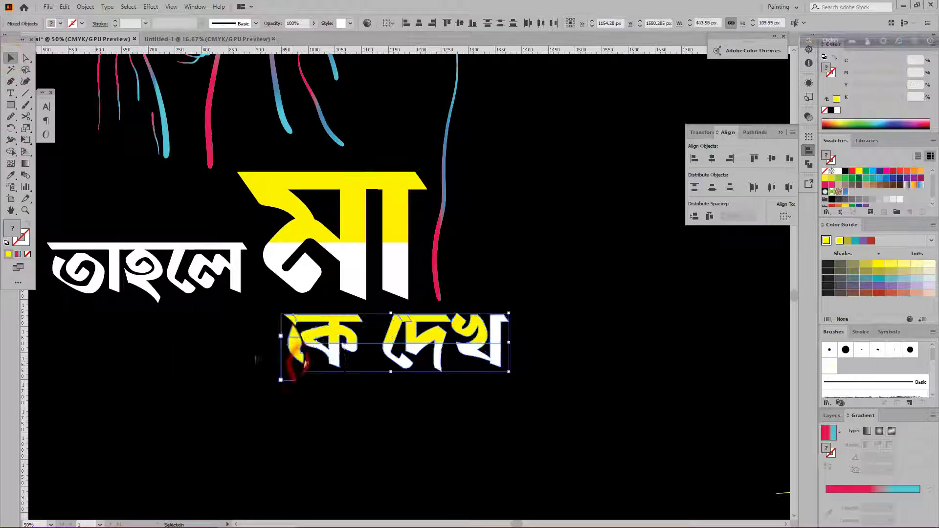
click(11, 58)
click(168, 424)
scroll(168, 423, down, 2)
scroll(167, 392, up, 1)
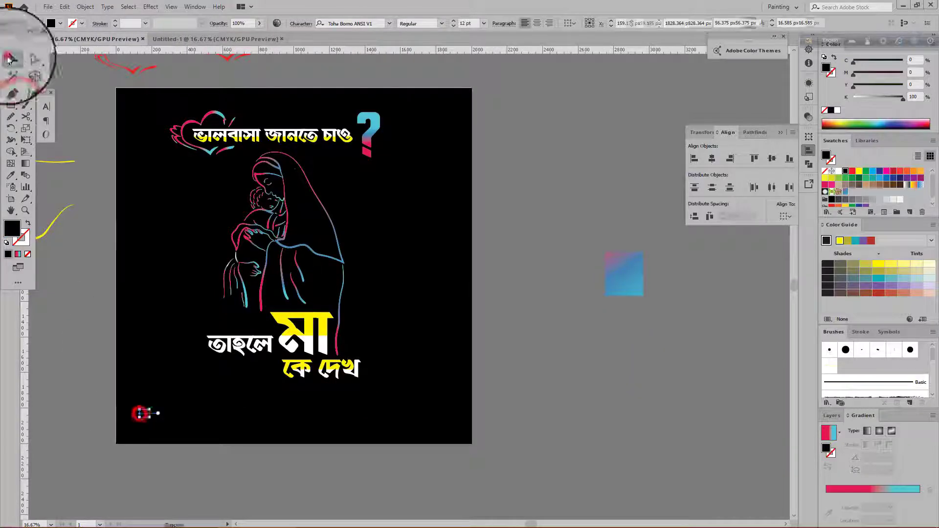
Step: Switch to the Chrome browser, search Google for "bangla front" in a new tab and open the lipighor.com font site
click(323, 511)
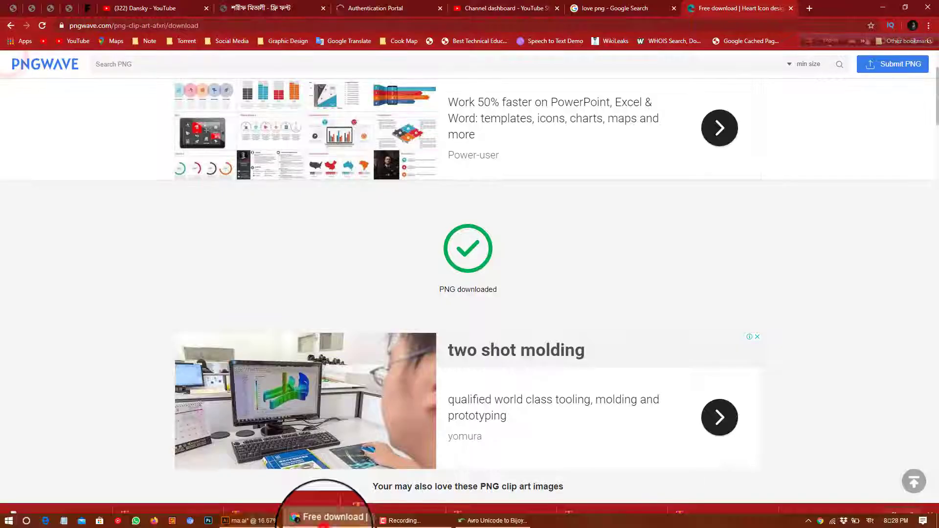
click(810, 8)
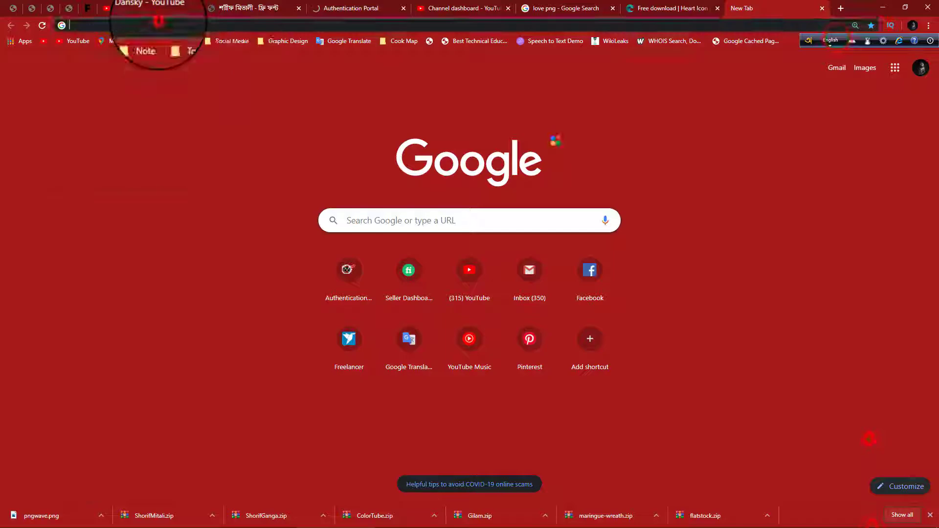
text(bangla font)
key(Return)
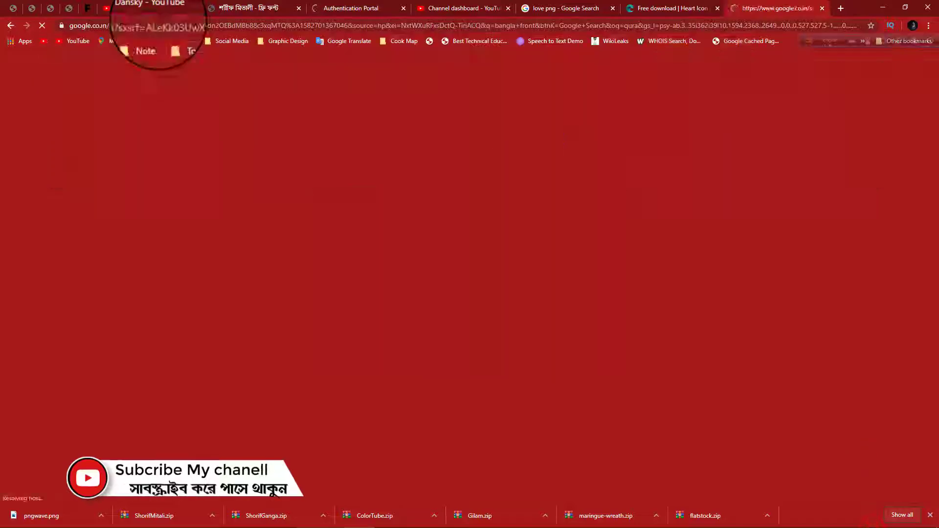
click(146, 106)
scroll(539, 269, down, 14)
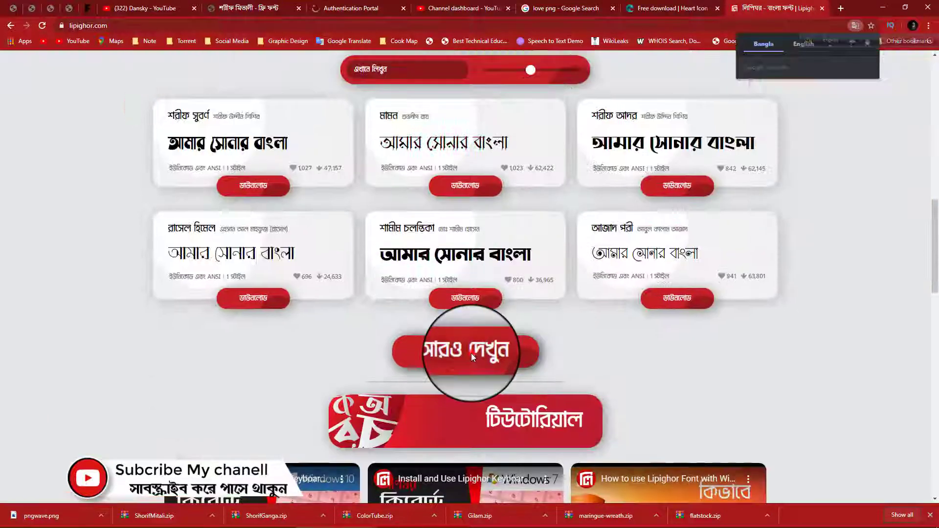
Step: Open the full free-font catalogue and browse through its pages to page ২
click(471, 352)
scroll(468, 352, down, 5)
scroll(463, 372, up, 1)
click(460, 408)
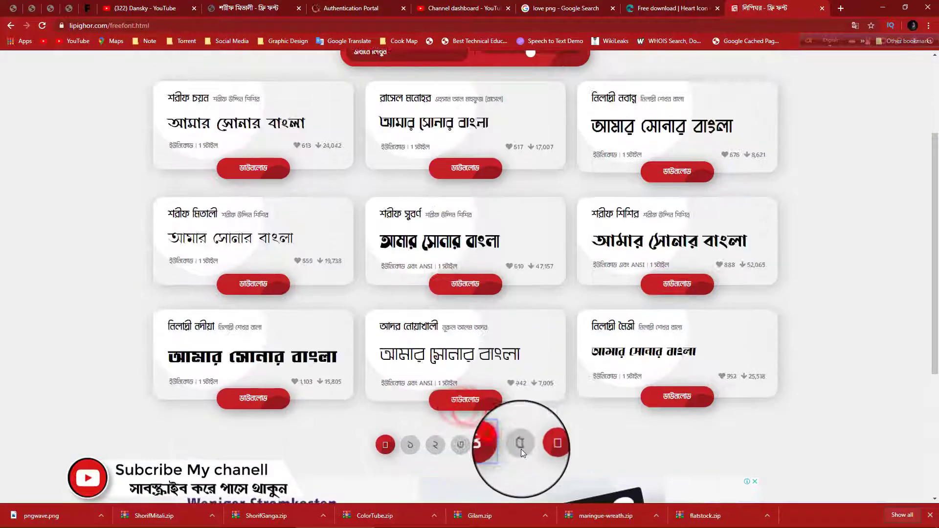
click(521, 449)
click(482, 353)
click(436, 389)
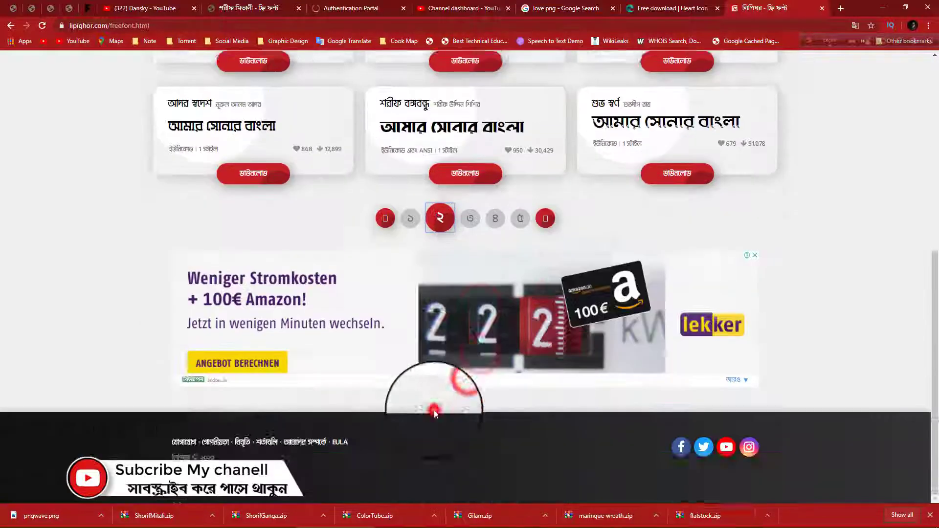
Step: Open the আদর স্বদেশ font page, accept the usage notice and start the font download
click(260, 411)
scroll(342, 391, down, 1)
click(683, 381)
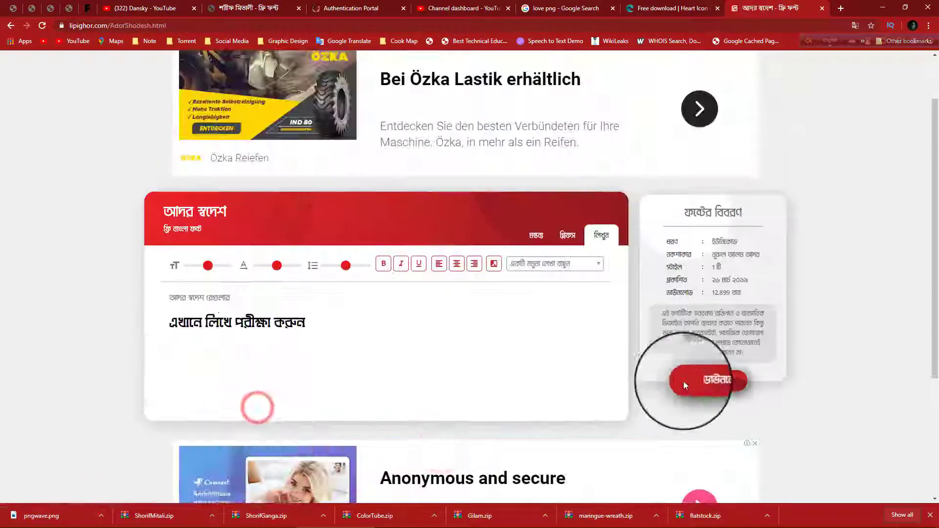
click(486, 278)
Step: Save AdorShodesh.zip in the Logo Tools > Color > Bangla Front folder on the Freelancer (G:) drive
click(55, 356)
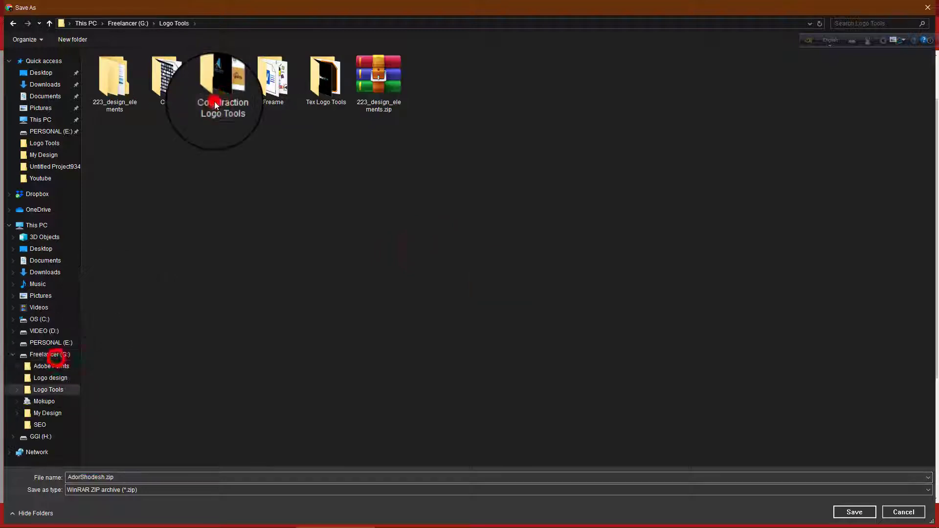
double_click(115, 86)
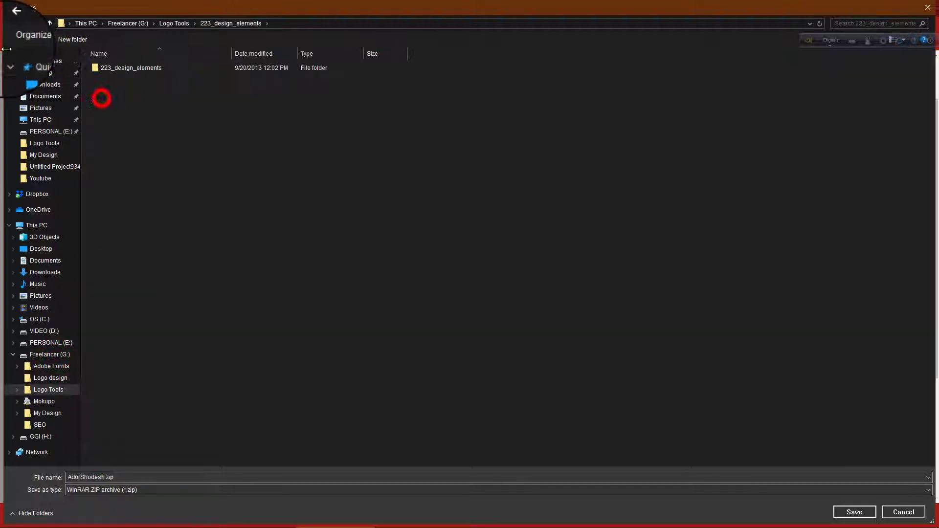
click(13, 23)
double_click(169, 81)
double_click(244, 117)
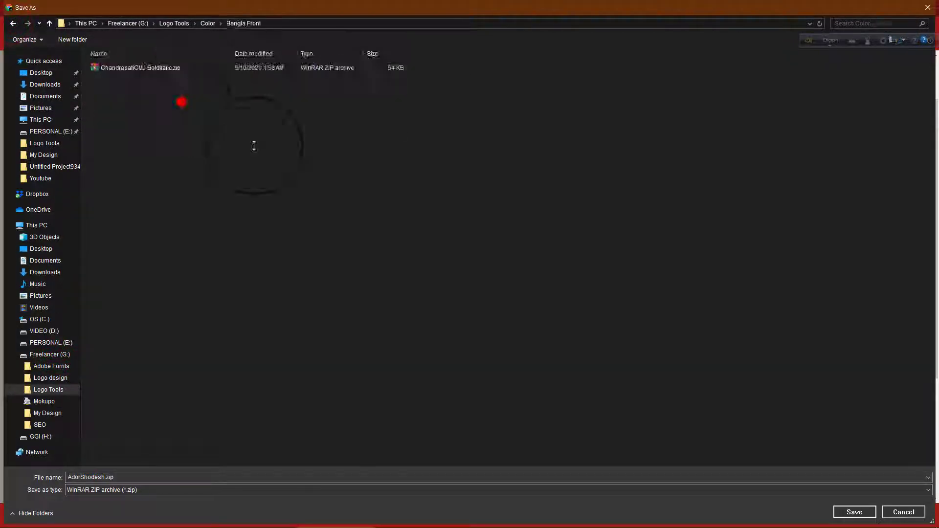
click(854, 512)
scroll(604, 257, down, 3)
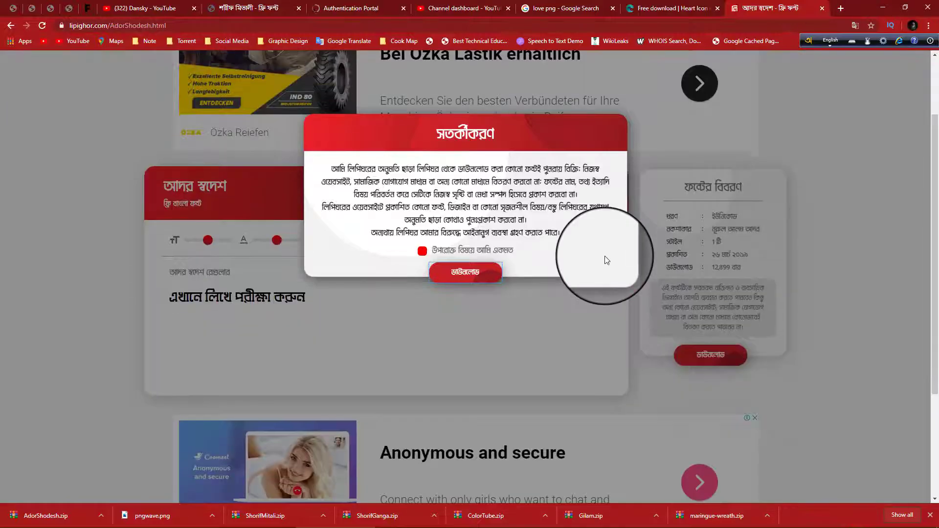
Step: Switch to File Explorer and open the Logo Tools > Color > Bangla Front folder on the Freelancer (G:) drive
click(886, 8)
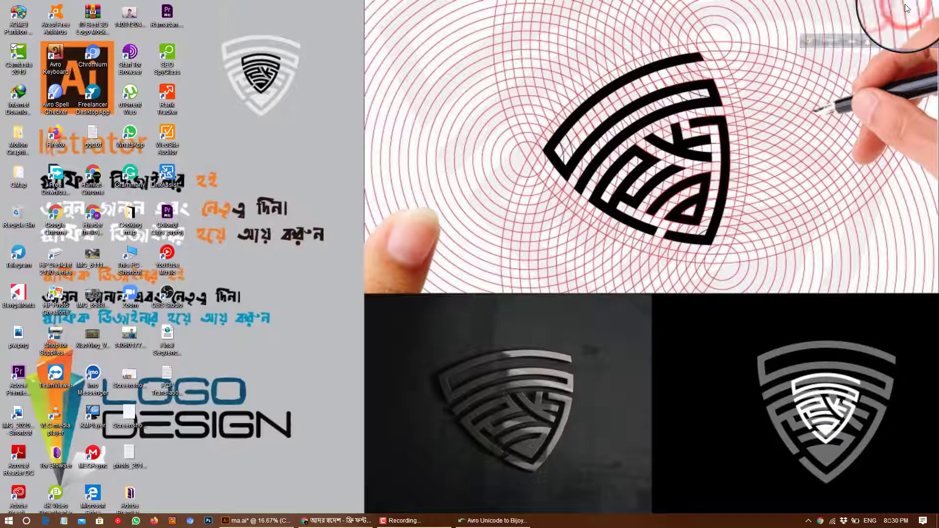
double_click(140, 260)
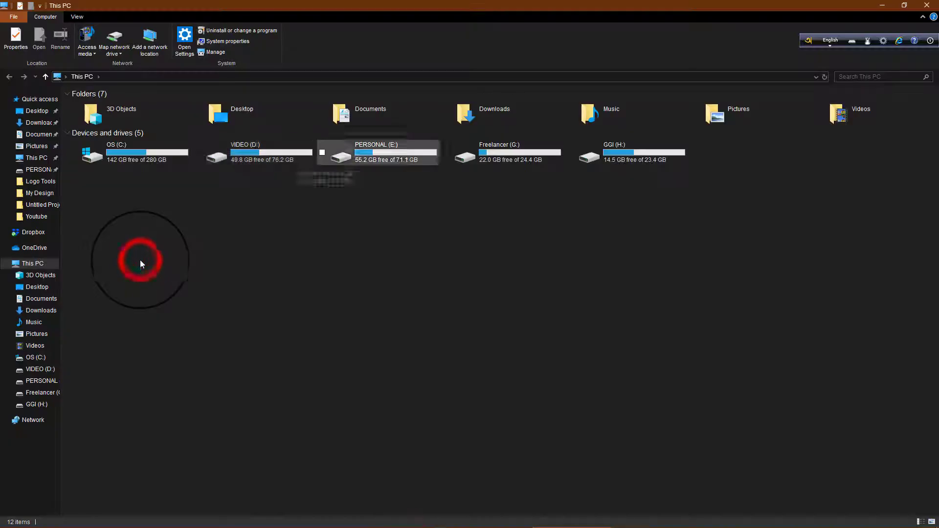
double_click(497, 147)
double_click(102, 125)
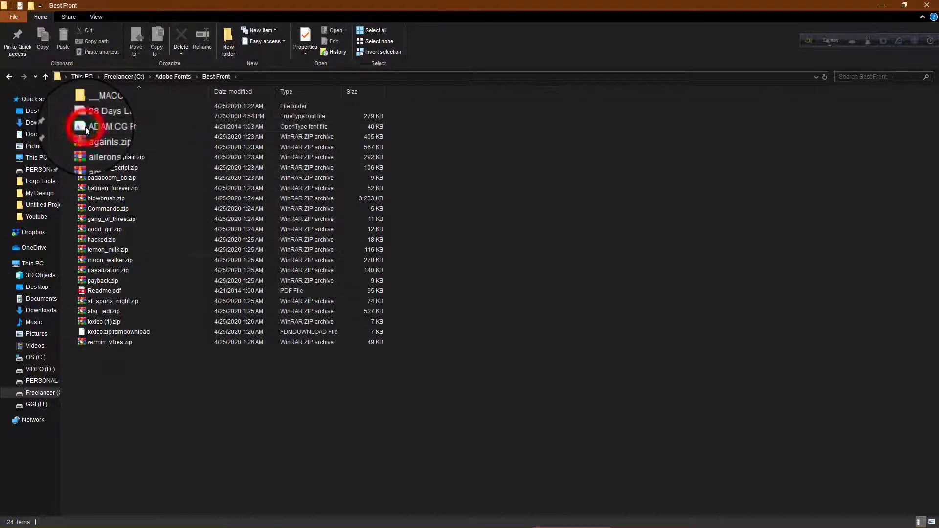
double_click(8, 76)
double_click(152, 120)
double_click(157, 122)
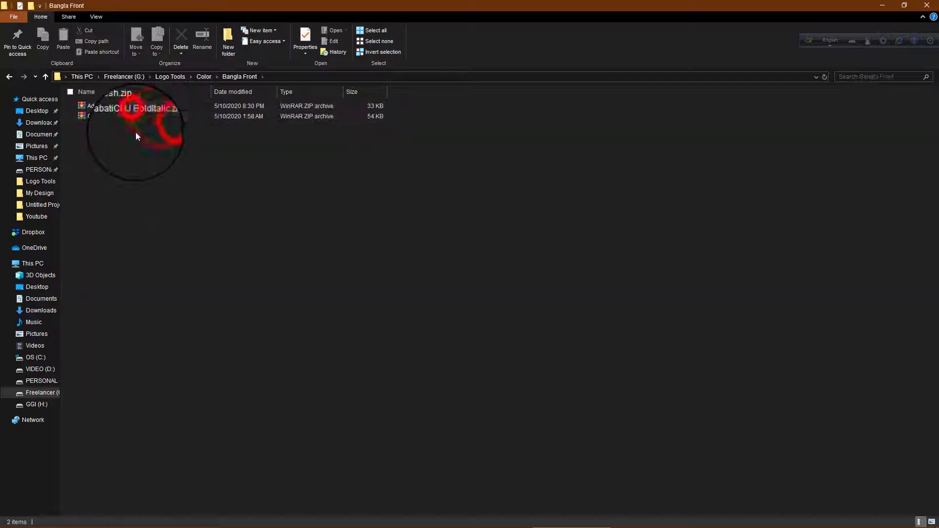
Step: Open the ChandrabatiCMJ BoldItalic.zip archive and install the font file it contains
double_click(125, 116)
click(465, 100)
click(494, 373)
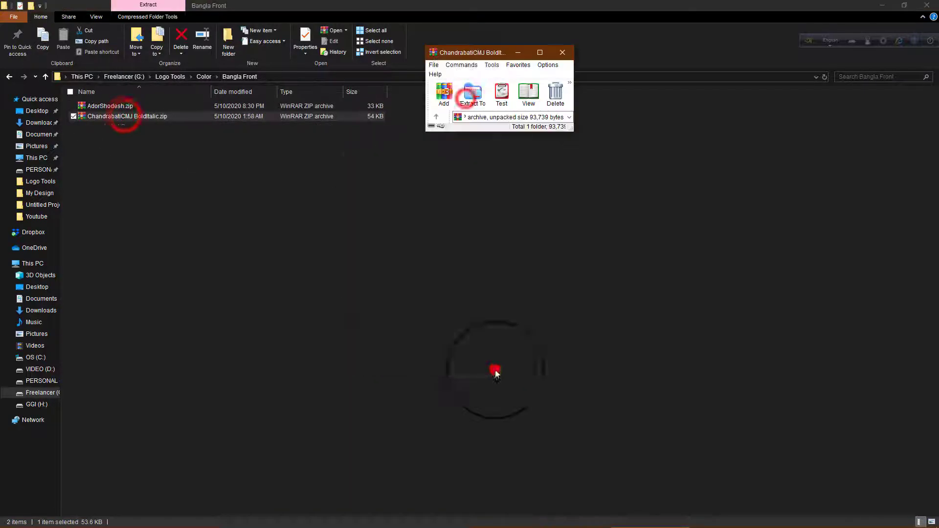
double_click(117, 106)
double_click(93, 105)
double_click(92, 106)
click(166, 154)
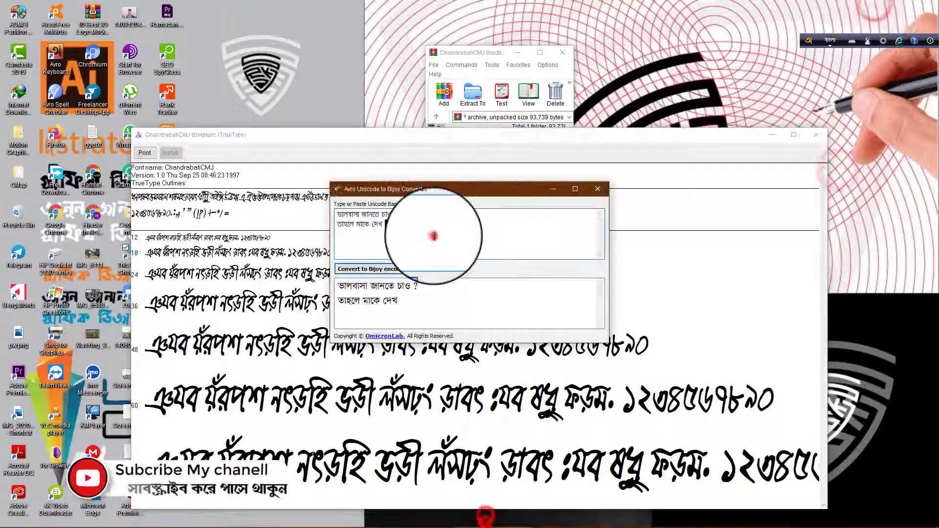
Step: Add the line সবাইকে মা দিবসের শুবেচ্ছা to the Unicode text in the Avro Unicode to Bijoy Converter
key(Return)
text(sobaike ba)
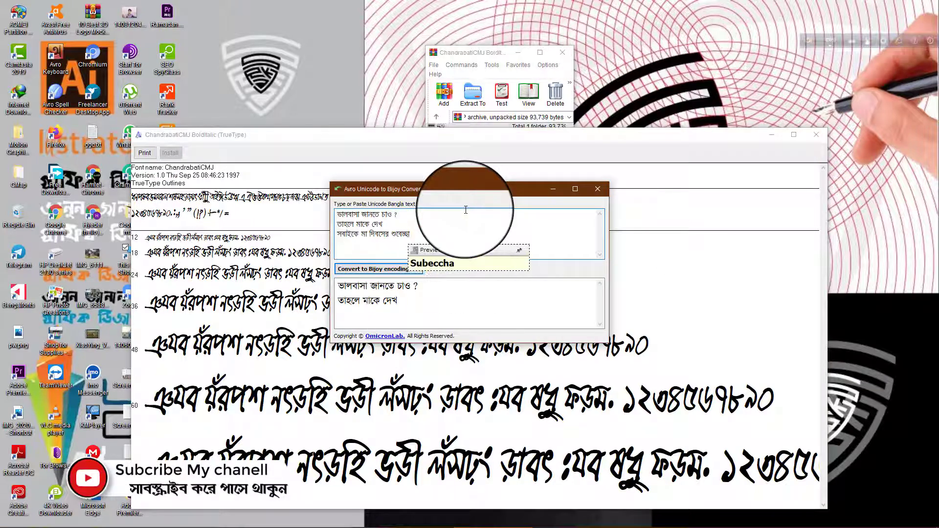
click(553, 189)
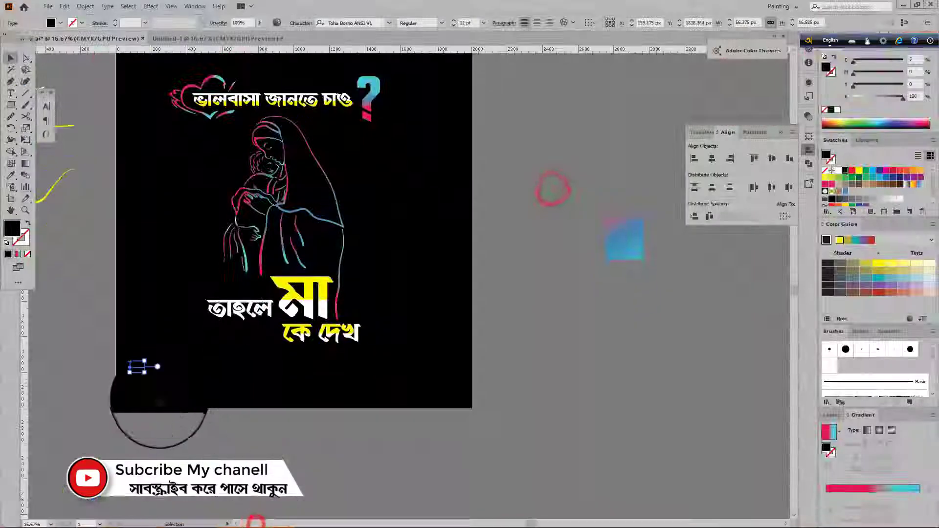
Step: Put the greeting in the small text object on the Illustrator poster, fill it white and scale it to about 51 pt
scroll(144, 379, up, 4)
click(10, 58)
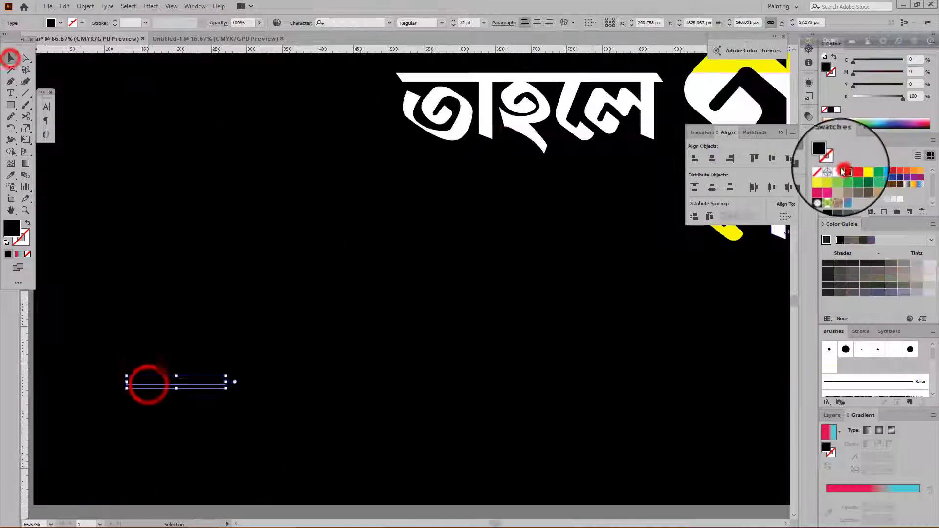
click(839, 170)
drag(226, 385, 562, 396)
Step: Try different fonts on the Unicode greeting text, ending with Nirmala UI
click(390, 23)
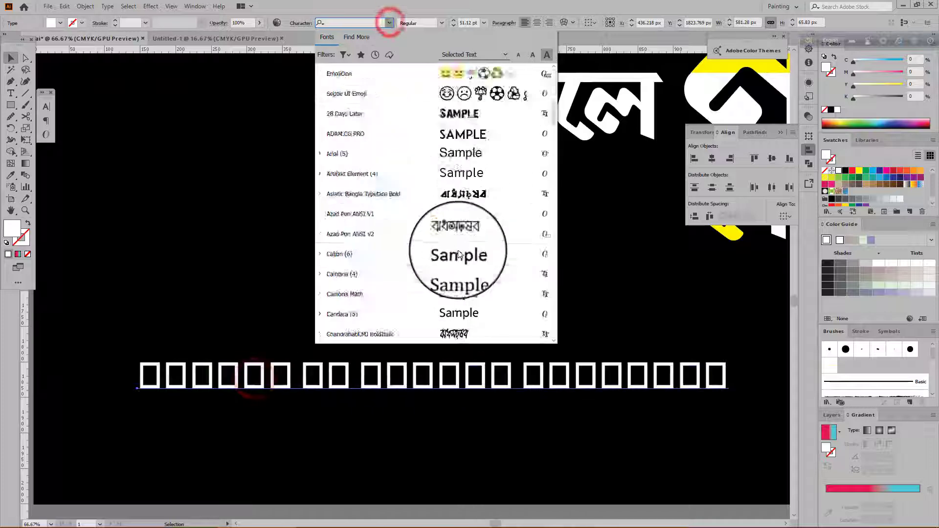
scroll(479, 172, down, 20)
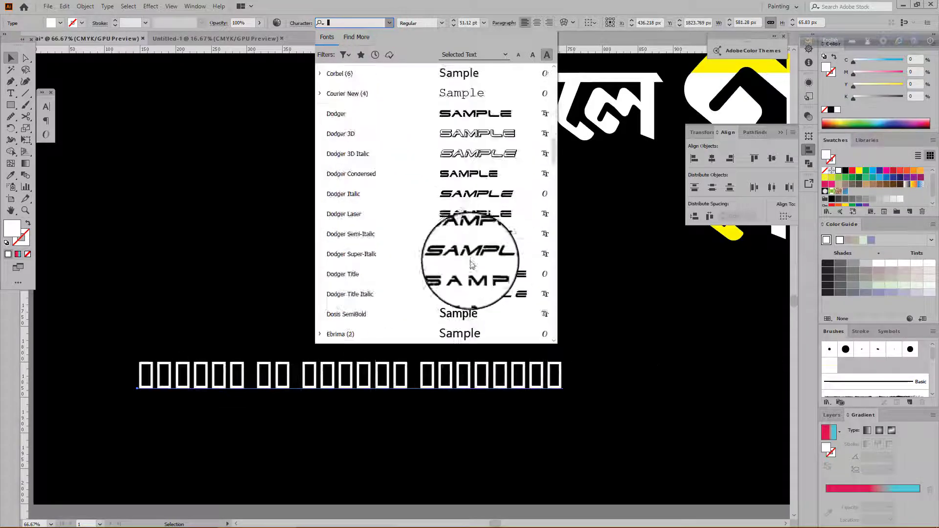
scroll(471, 246, down, 10)
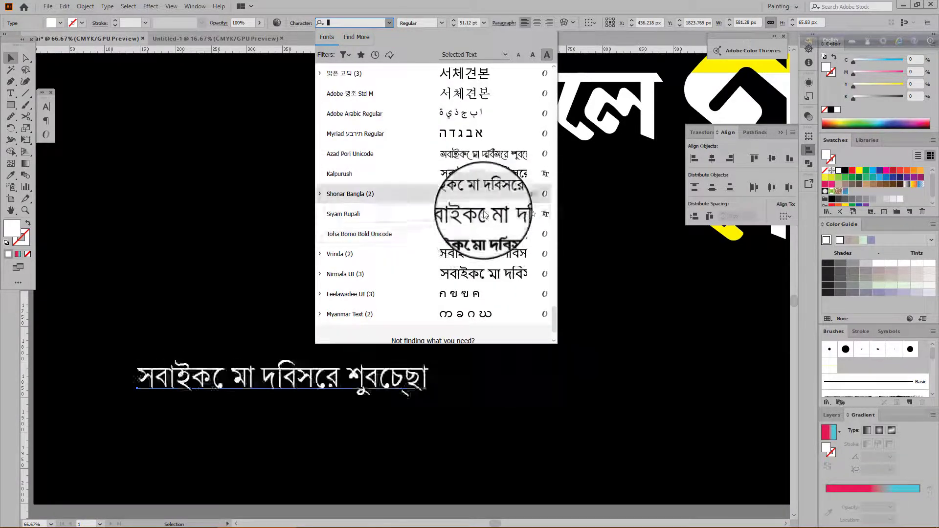
click(590, 331)
Step: Convert the greeting line to Bijoy encoding in the Avro converter and replace the poster's greeting text with the converted line
click(499, 520)
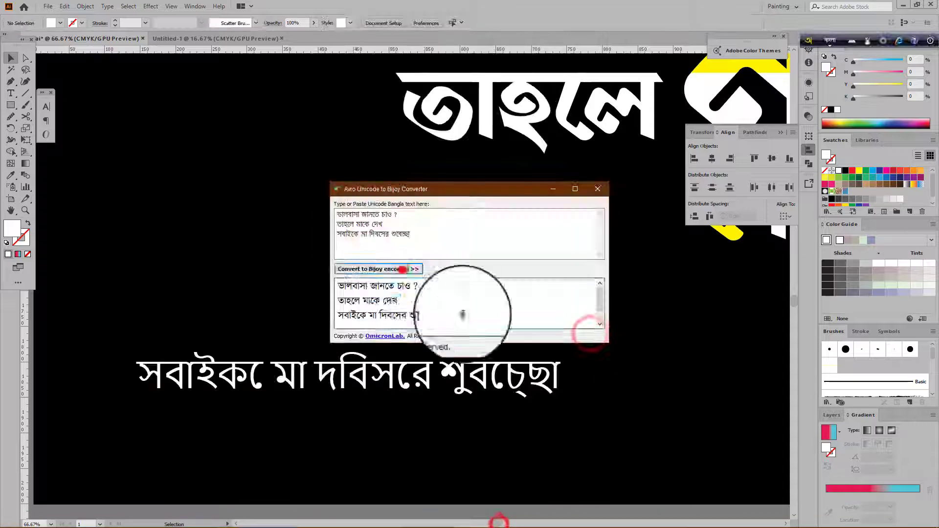
key(ctrl+c)
click(547, 189)
double_click(346, 371)
key(ctrl+a)
key(ctrl+v)
Step: Set the converted greeting in a bold, handwritten-style Bangla ANSI font
click(391, 23)
click(9, 59)
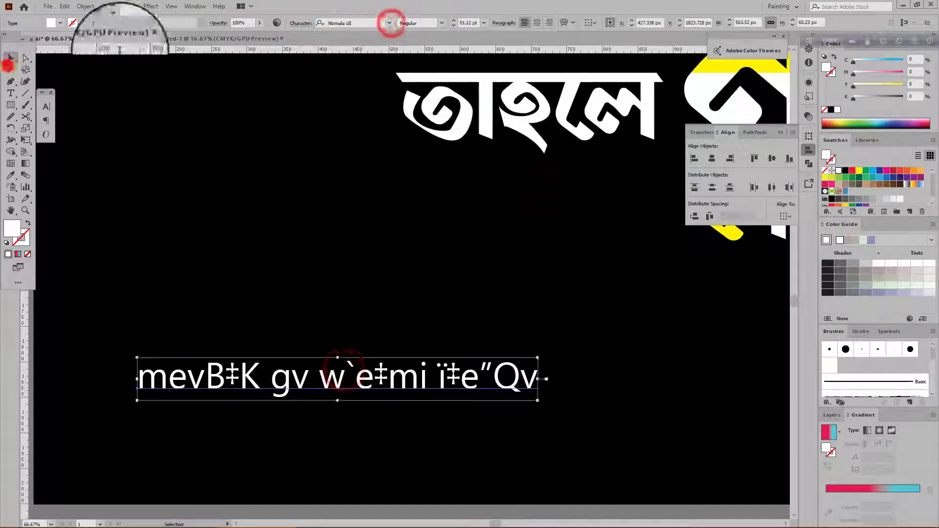
click(390, 23)
scroll(483, 169, up, 15)
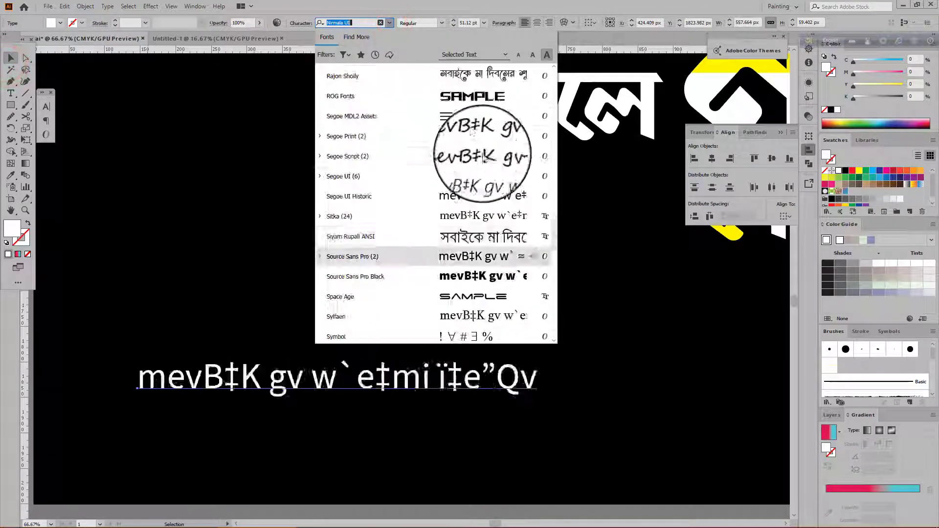
scroll(467, 124, up, 10)
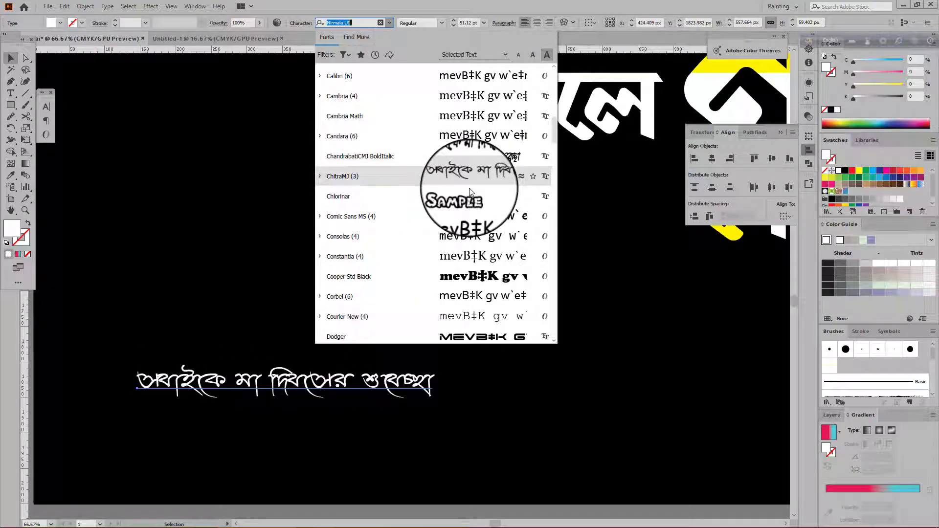
click(472, 178)
Step: Move the greeting text close to the lower-left corner of the black poster
key(ctrl+minus)
key(ctrl+minus)
key(ctrl+minus)
key(ctrl+minus)
key(ctrl+minus)
key(ctrl+minus)
scroll(392, 333, up, 1)
drag(388, 320, 383, 314)
click(457, 305)
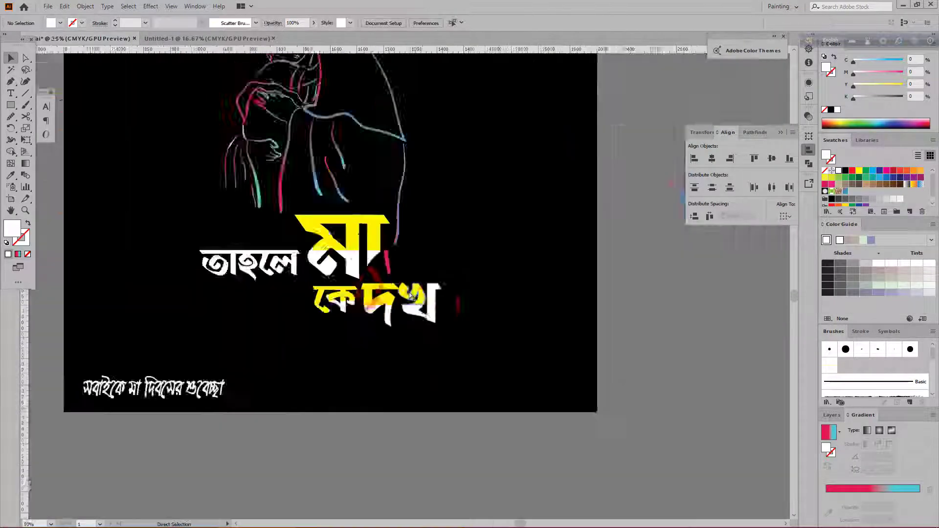
scroll(404, 292, down, 1)
drag(281, 353, 274, 354)
Step: Examine the finished poster with its greeting in presentation mode
scroll(367, 298, up, 3)
scroll(321, 289, up, 1)
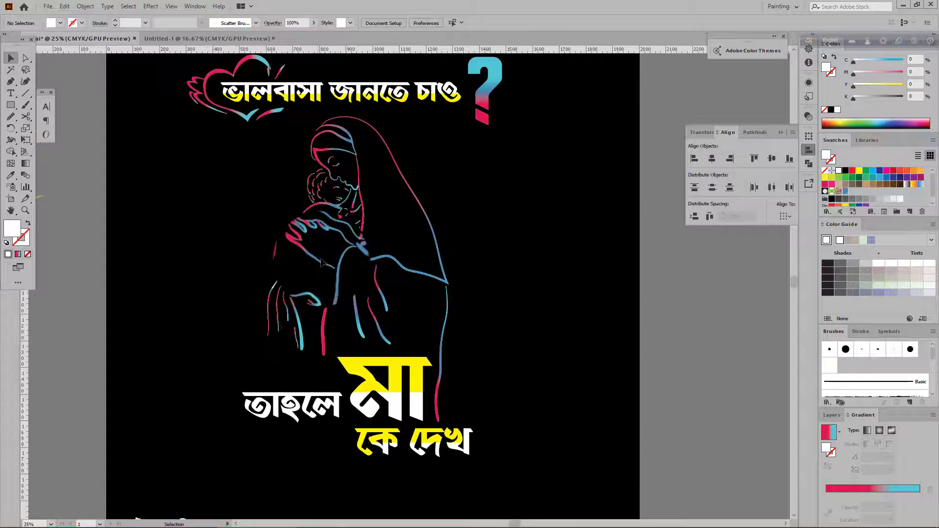
scroll(244, 147, down, 3)
scroll(196, 49, up, 3)
click(169, 6)
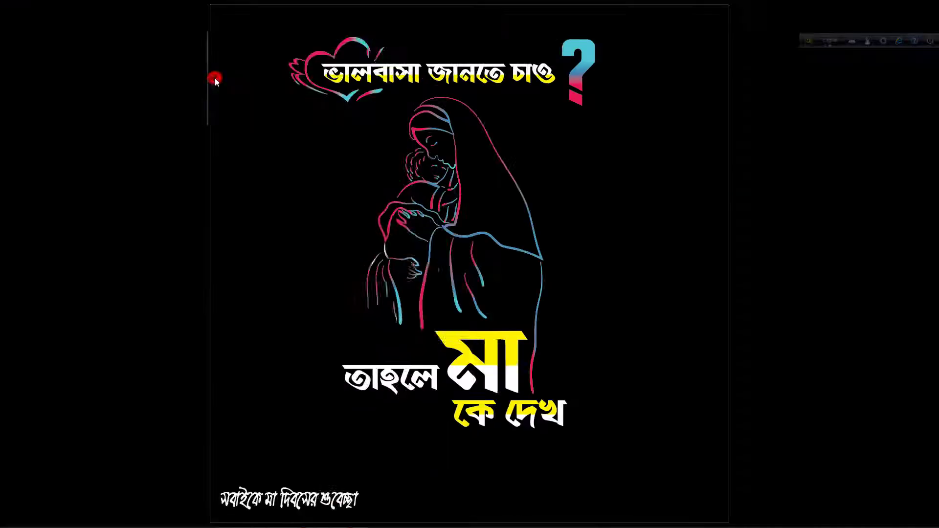